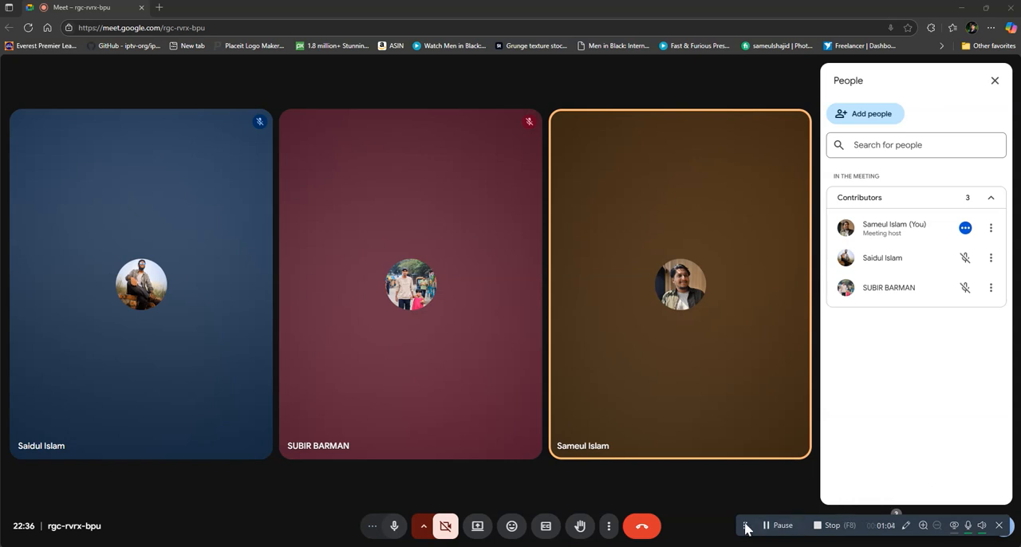
pyautogui.moveTo(745, 524); pyautogui.dragTo(1020, 427)
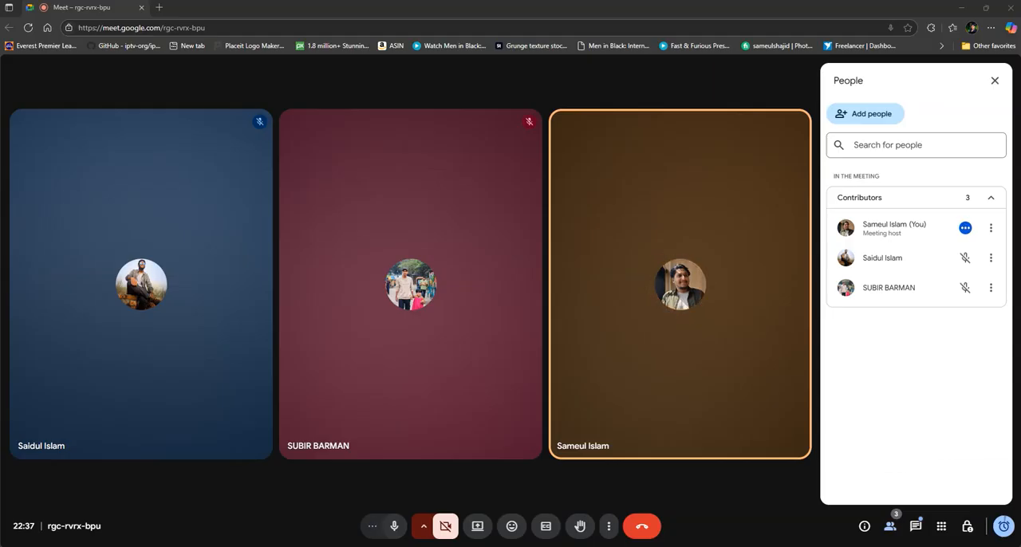
pyautogui.moveTo(963, 386); pyautogui.dragTo(865, 421)
pyautogui.moveTo(930, 319); pyautogui.dragTo(741, 546)
pyautogui.rightClick(688, 546)
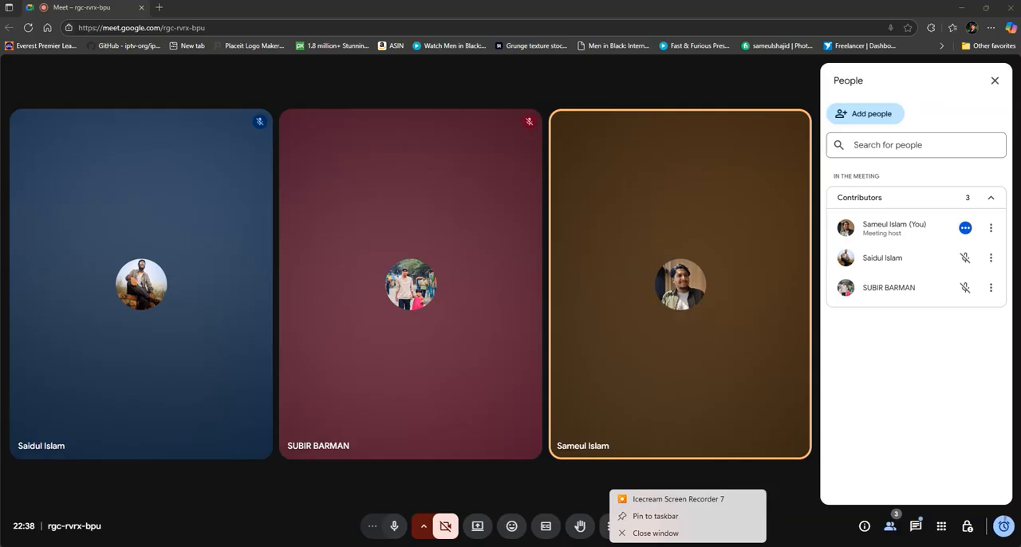
pyautogui.click(689, 501)
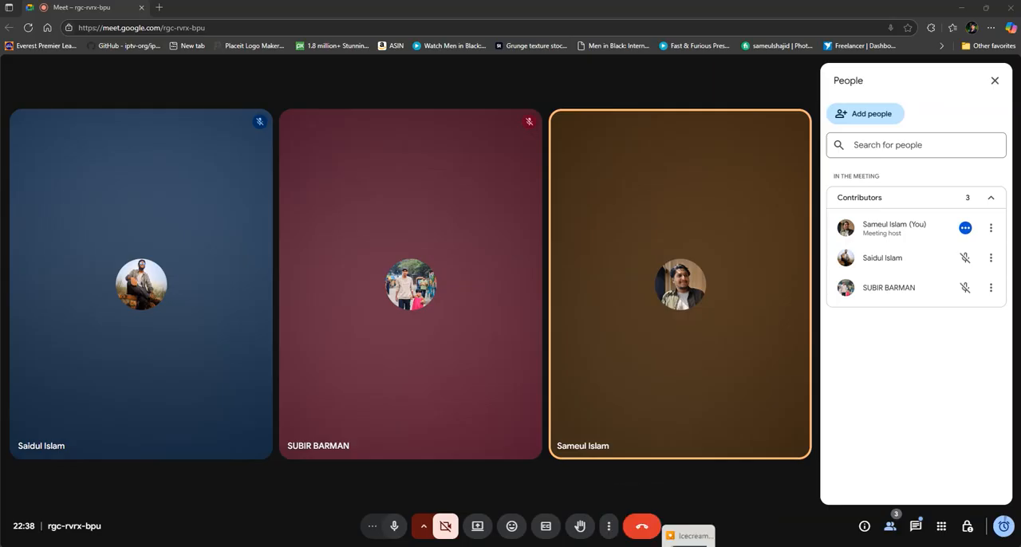
pyautogui.rightClick(690, 545)
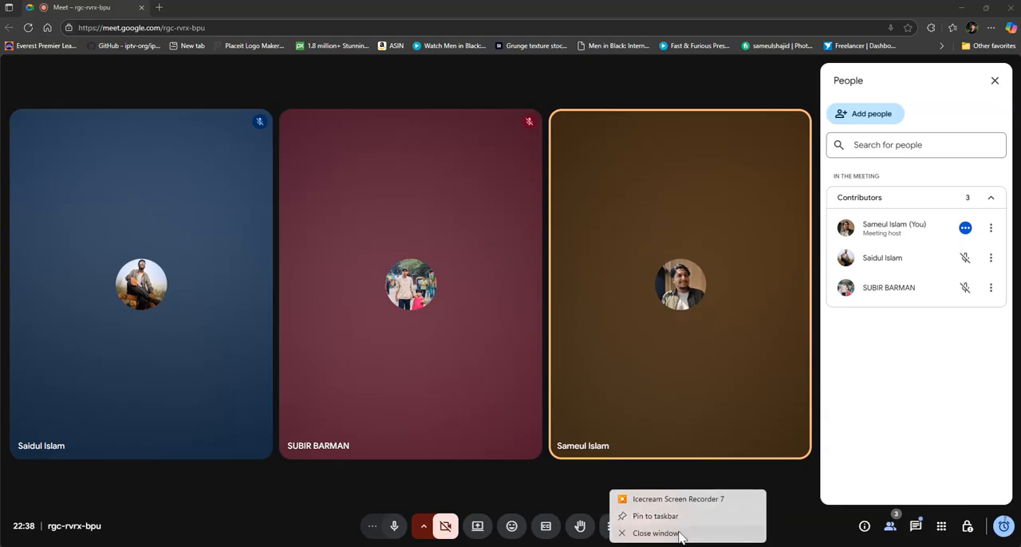
pyautogui.click(656, 533)
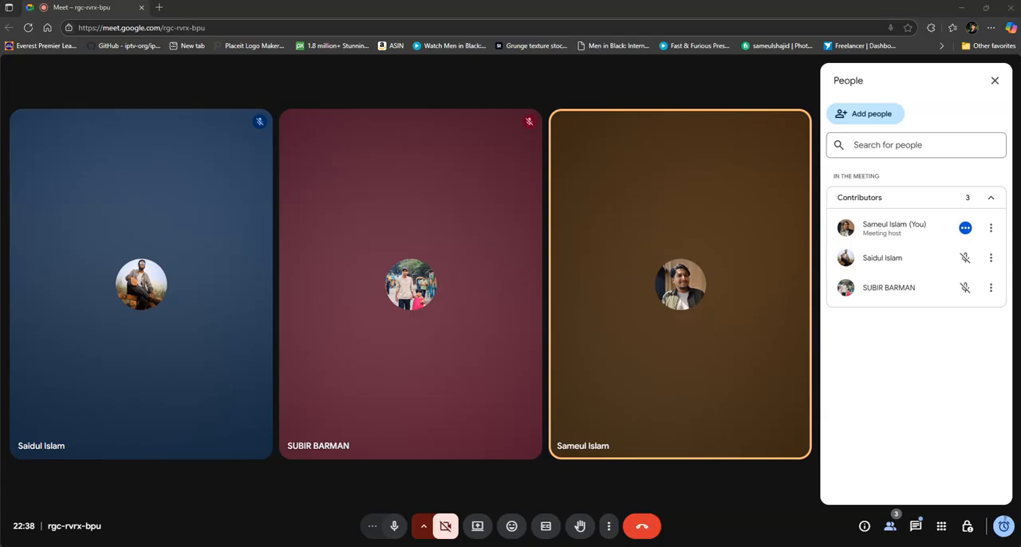
pyautogui.moveTo(754, 85); pyautogui.dragTo(627, 86)
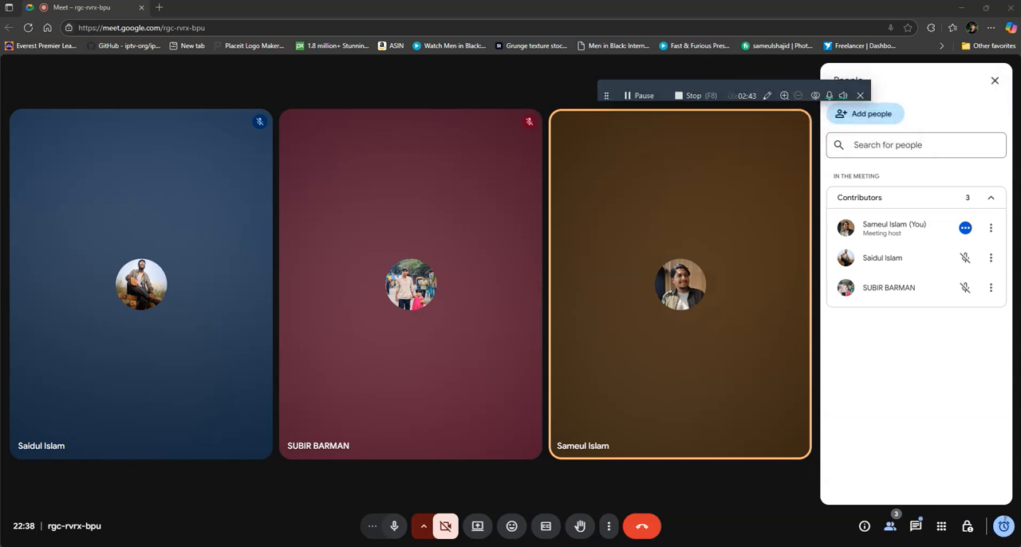
pyautogui.click(861, 95)
pyautogui.click(706, 546)
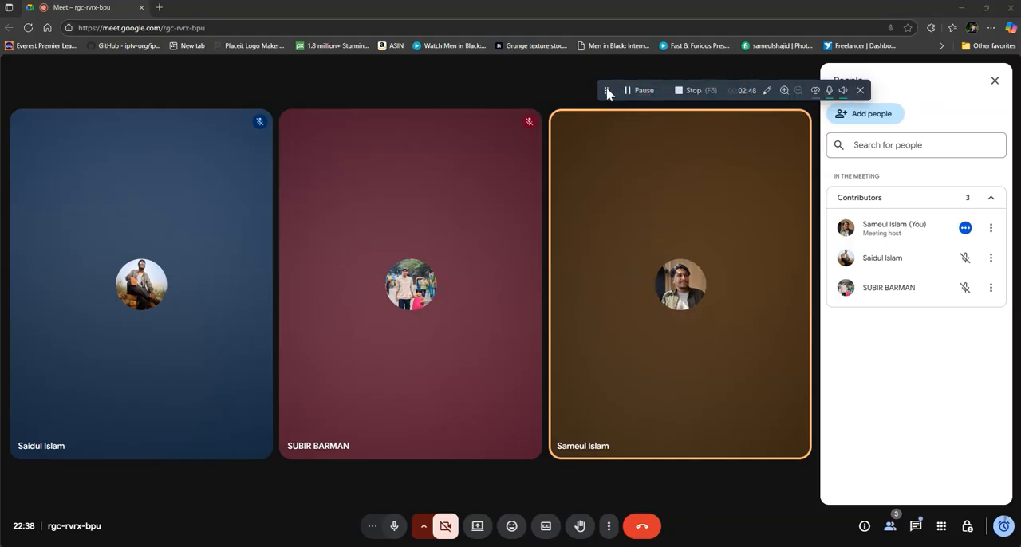
pyautogui.moveTo(608, 90); pyautogui.dragTo(1020, 192)
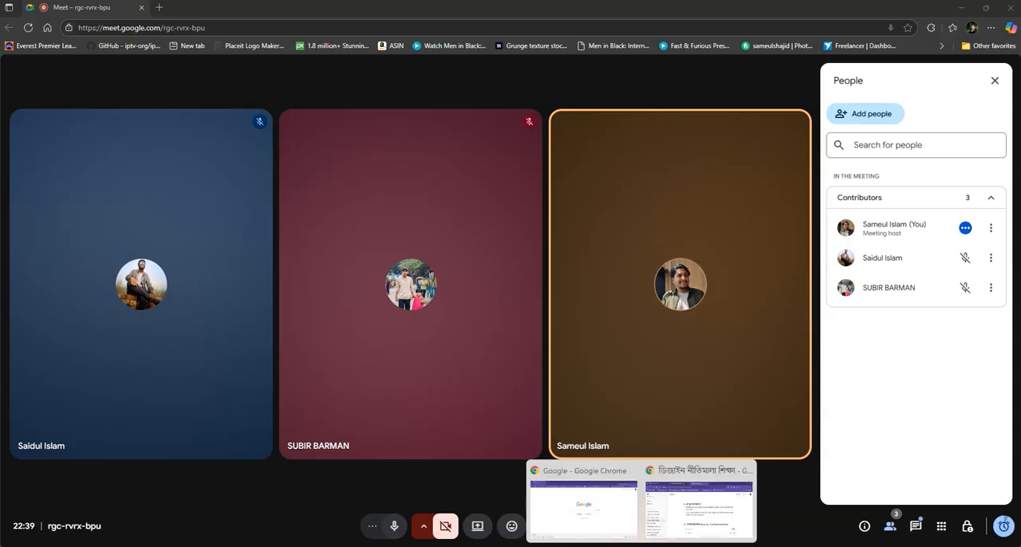
# Step: Switch to Brave and close all the movie and ICC FTP SERVER tabs, leaving only an empty new tab
pyautogui.click(618, 546)
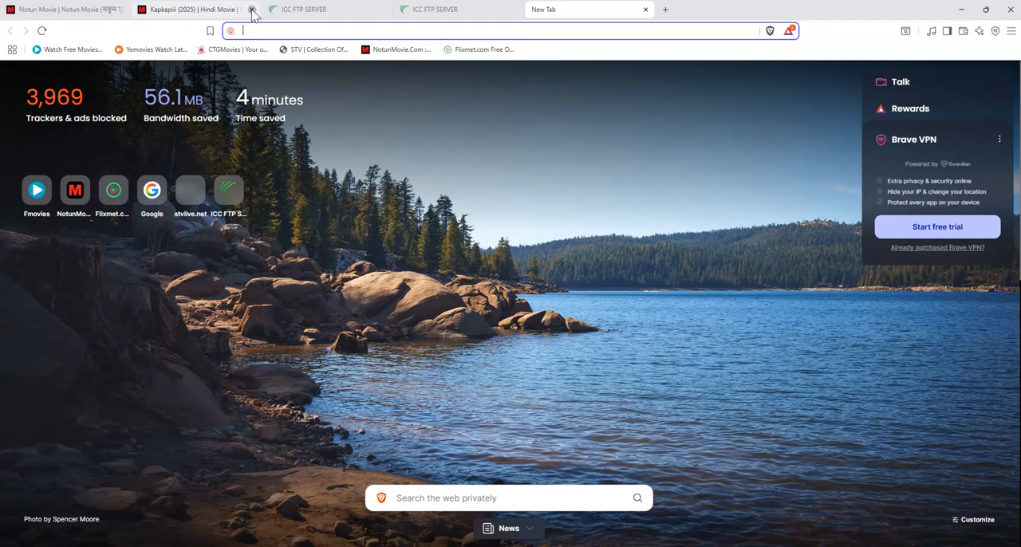
pyautogui.click(253, 10)
pyautogui.click(252, 10)
pyautogui.click(252, 10)
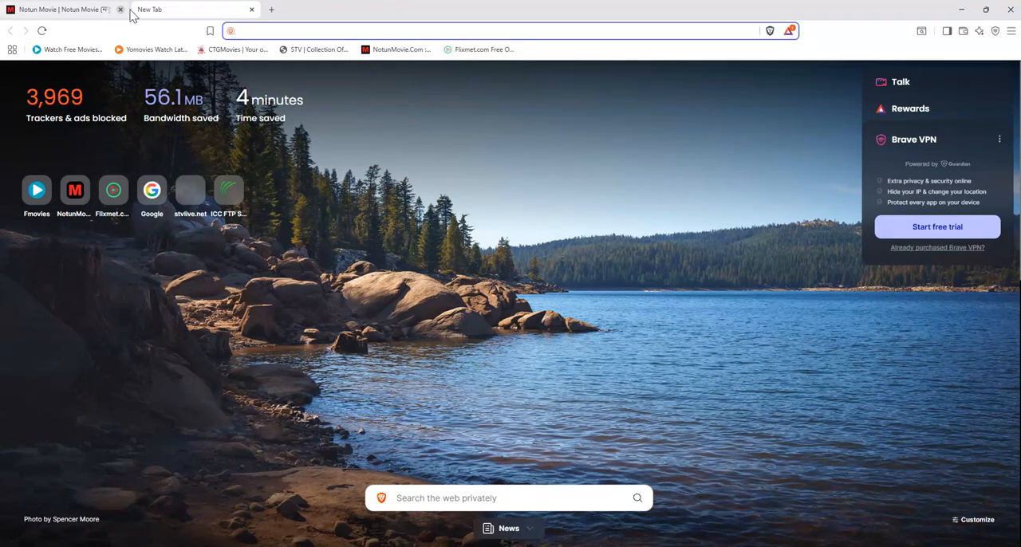
pyautogui.click(252, 10)
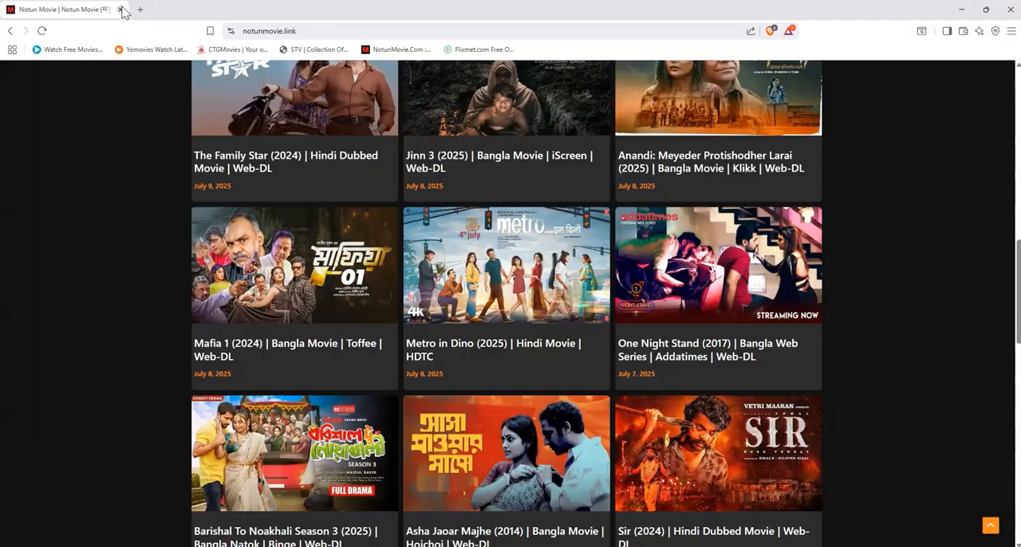
pyautogui.click(140, 9)
pyautogui.click(121, 10)
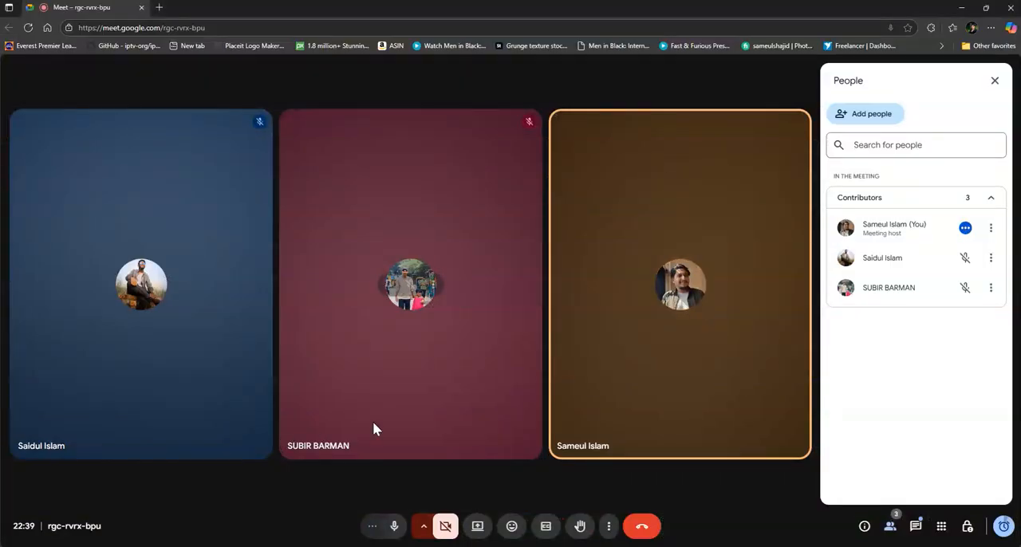
# Step: Present the "New Tab - Brave" window to the participants of the Google Meet call
pyautogui.click(477, 526)
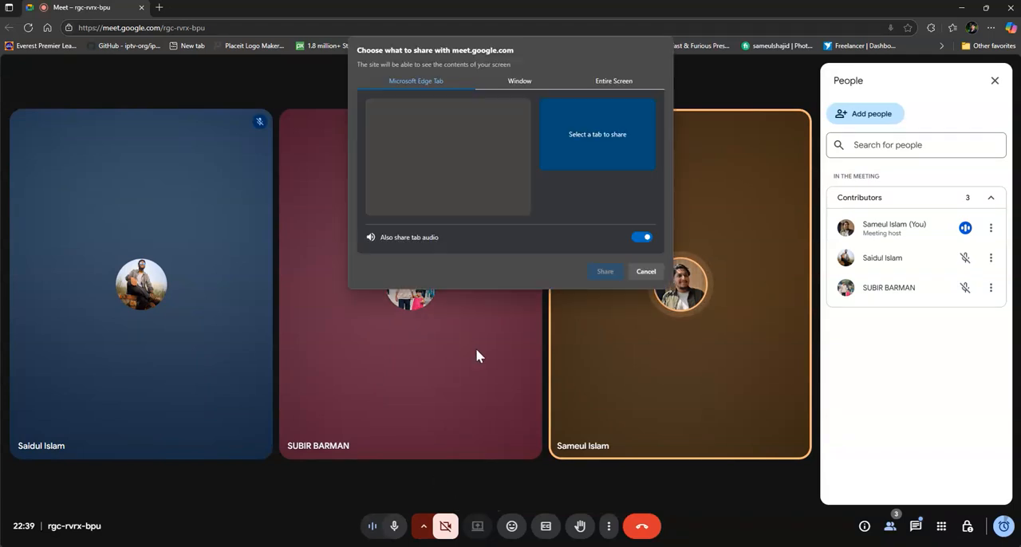
pyautogui.click(612, 83)
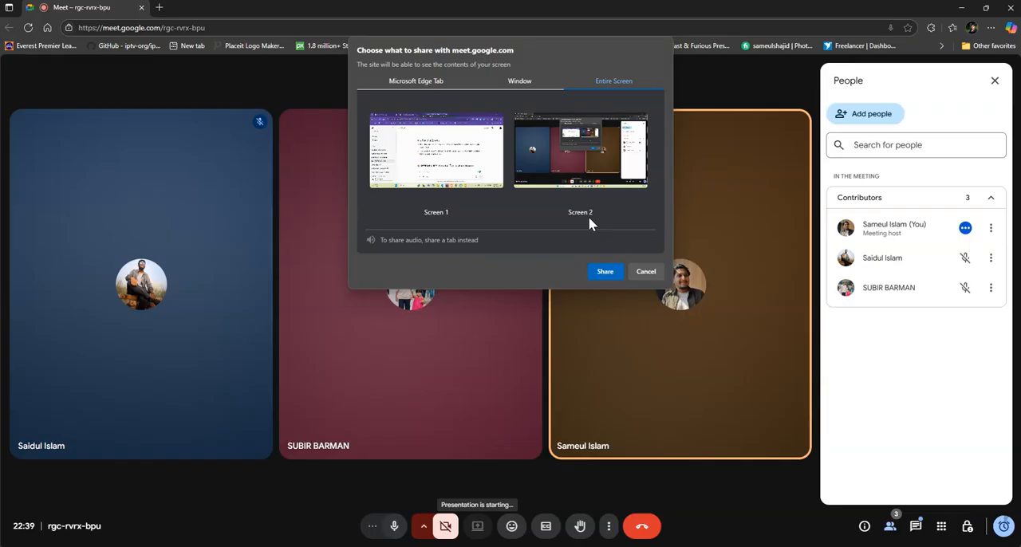
pyautogui.click(592, 166)
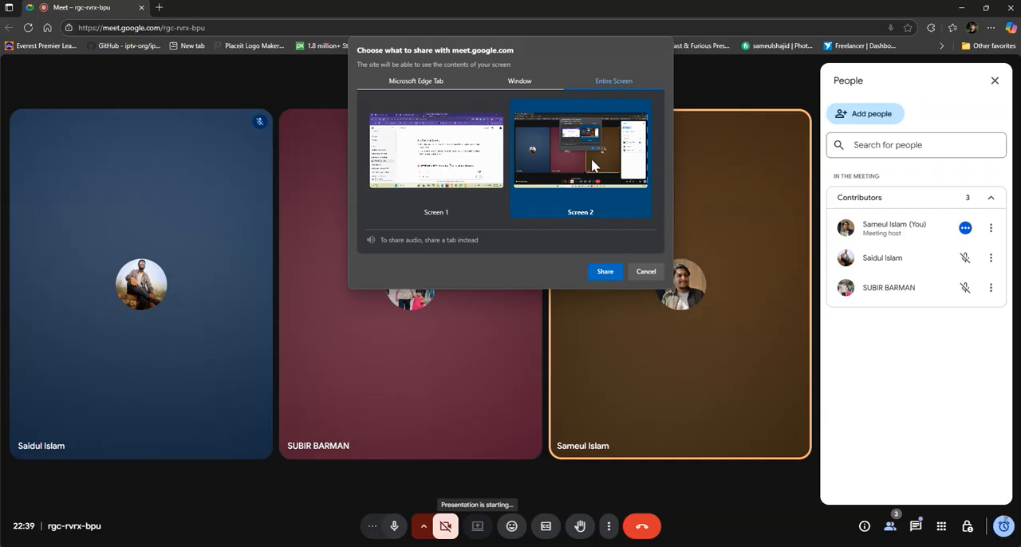
pyautogui.click(517, 82)
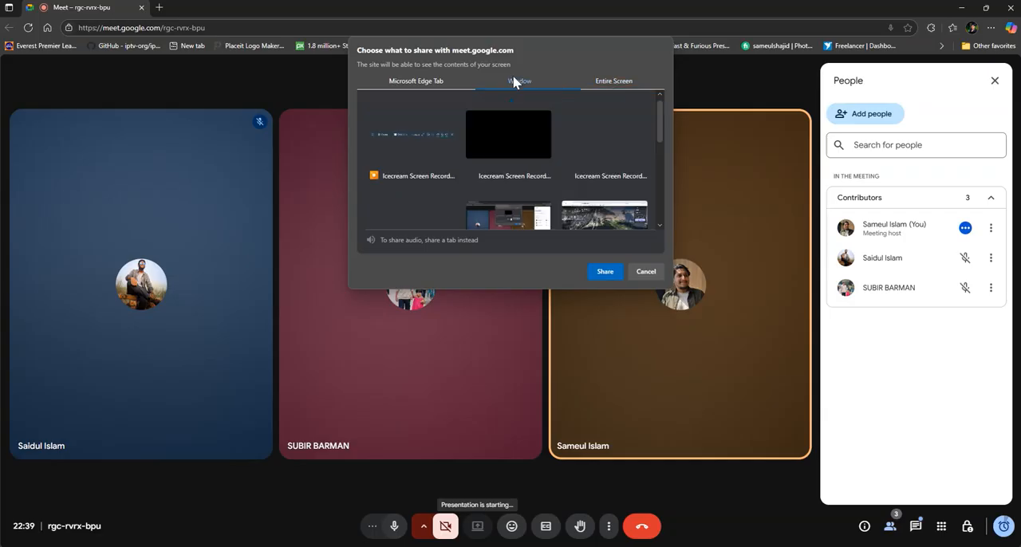
pyautogui.scroll(-3, 533, 139)
pyautogui.scroll(-2, 537, 160)
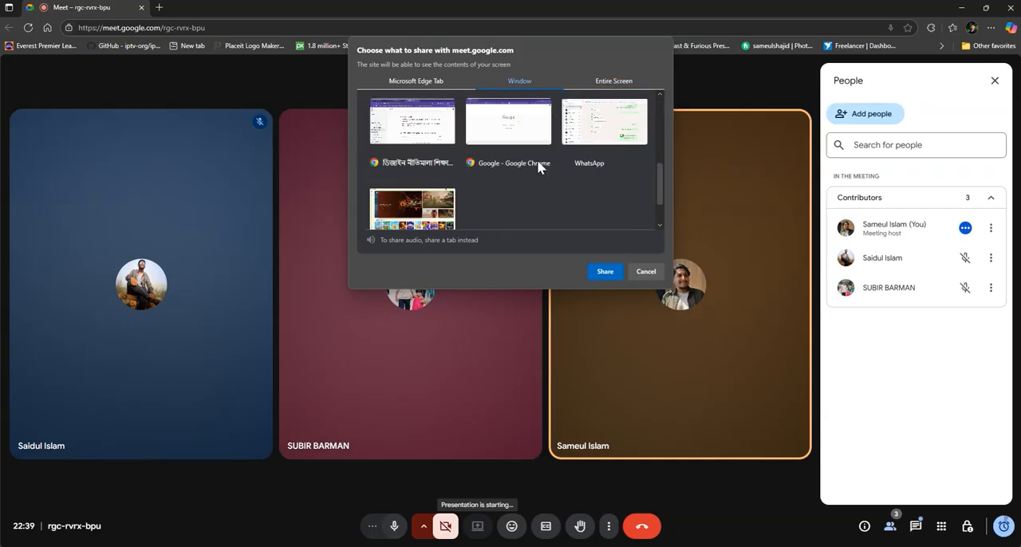
pyautogui.scroll(3, 537, 159)
pyautogui.click(600, 170)
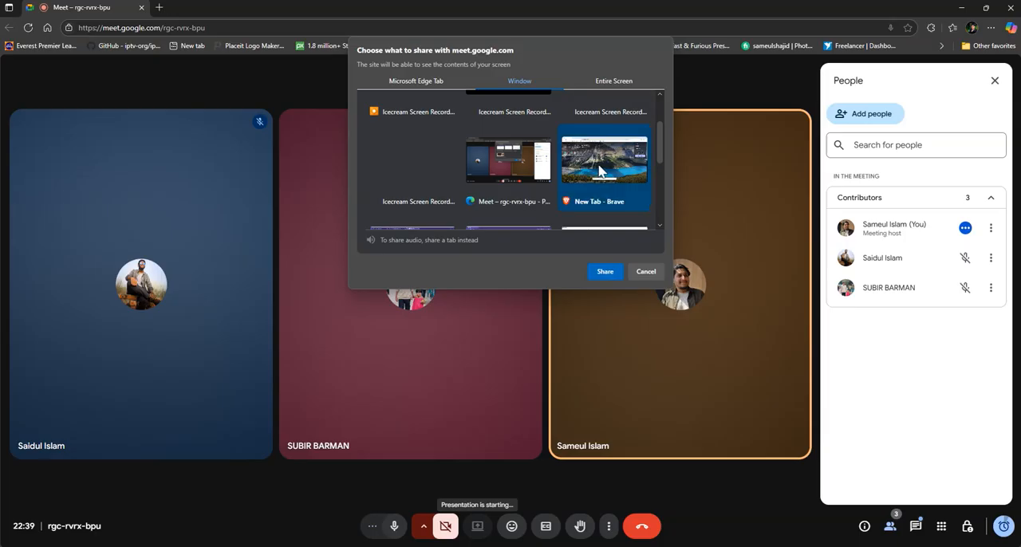
pyautogui.click(605, 271)
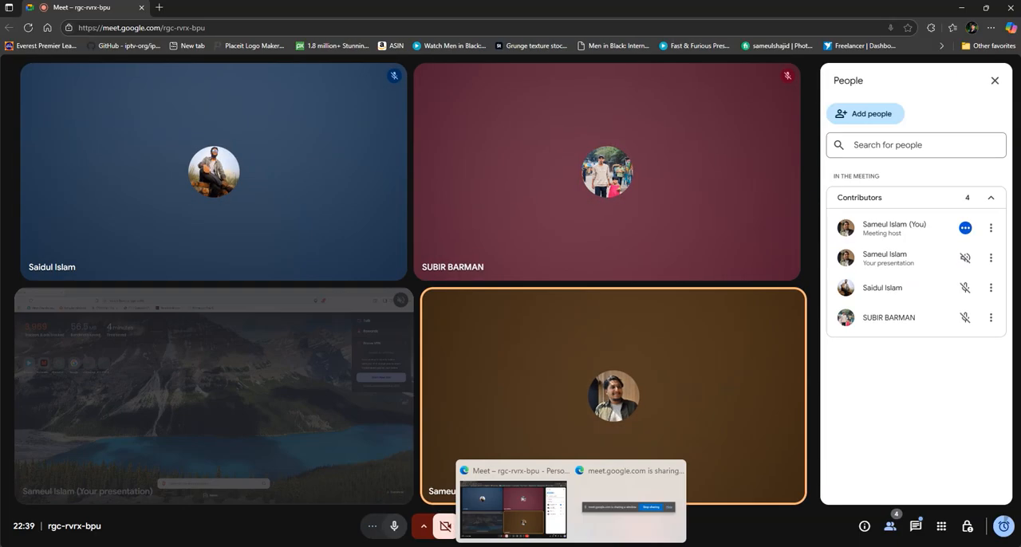
# Step: Switch to the Brave window and open canva.com
pyautogui.click(618, 545)
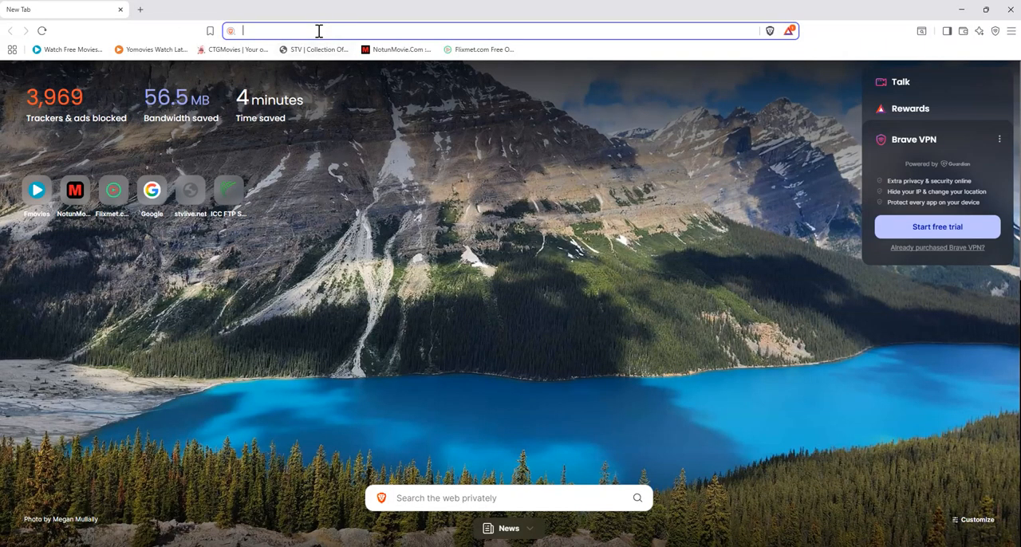
pyautogui.write('Canva.com')
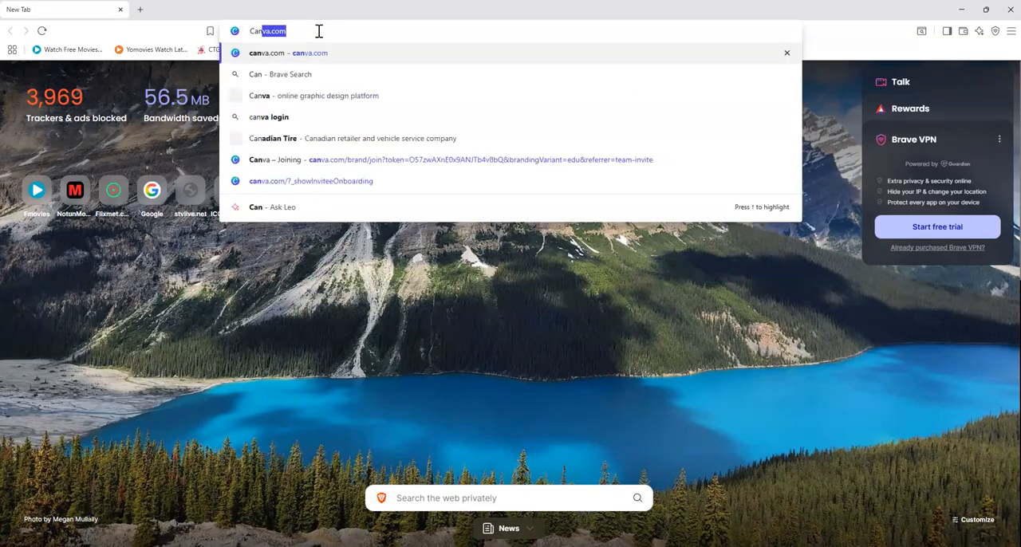
pyautogui.press('Return')
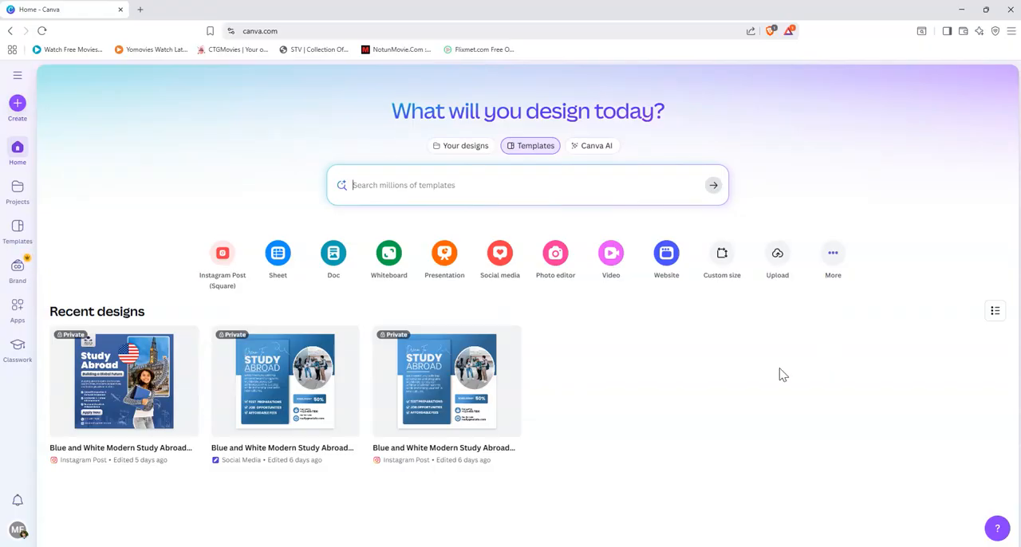
# Step: Enter "Social media post" as the search term for Canva templates
pyautogui.click(405, 187)
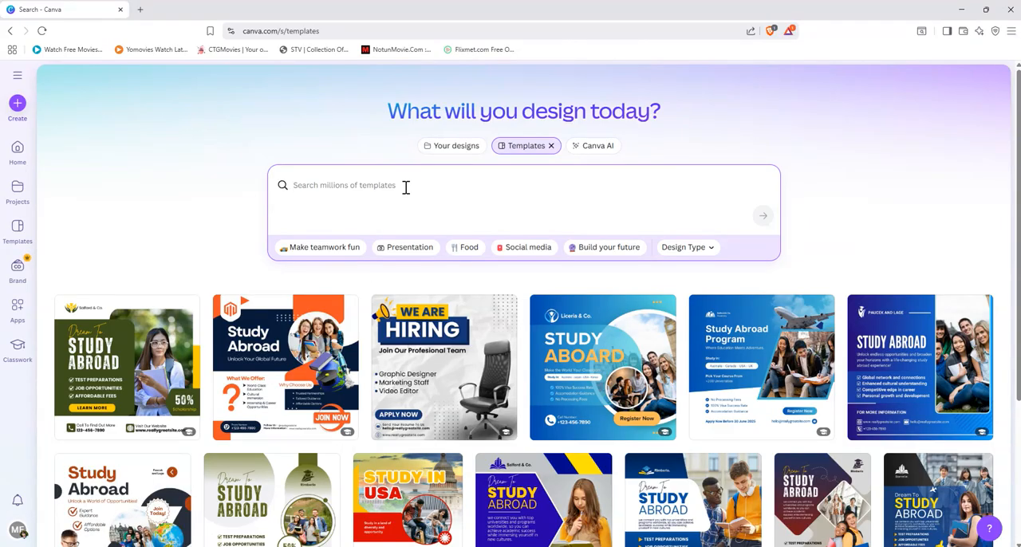
pyautogui.write('s')
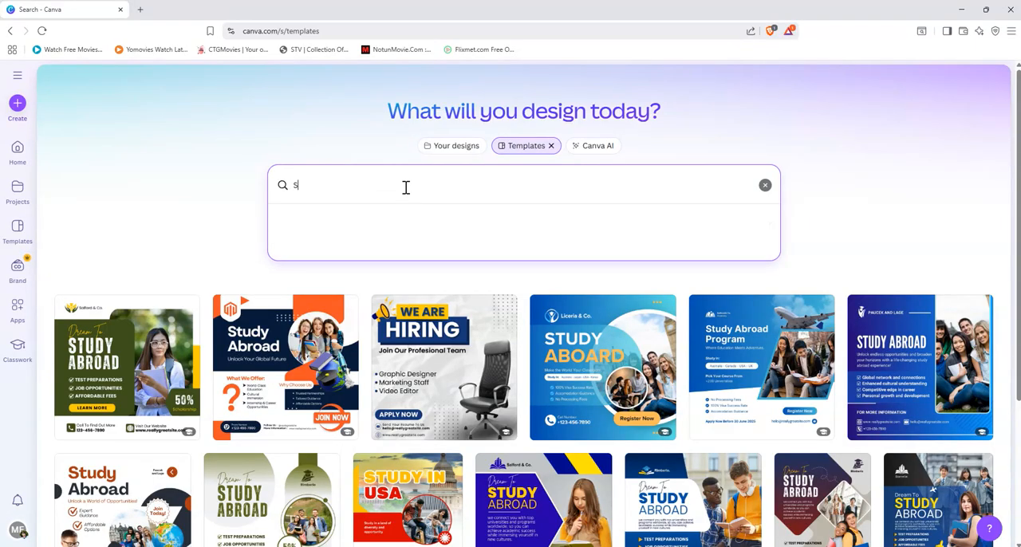
pyautogui.write('ocial media post')
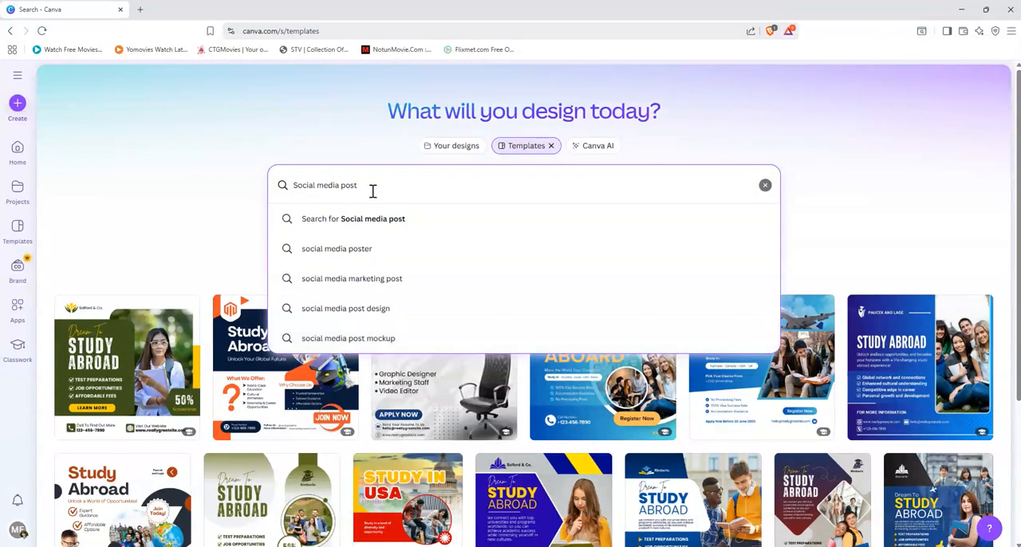
# Step: Replace the template search term with "ins" and search for the suggested "instagram post"
pyautogui.moveTo(359, 187); pyautogui.dragTo(275, 190)
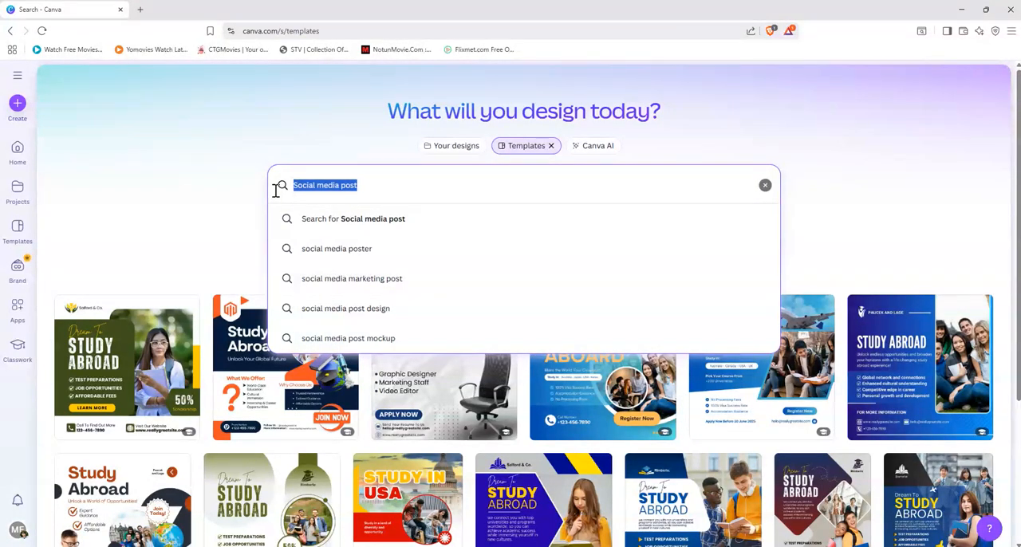
pyautogui.write('i')
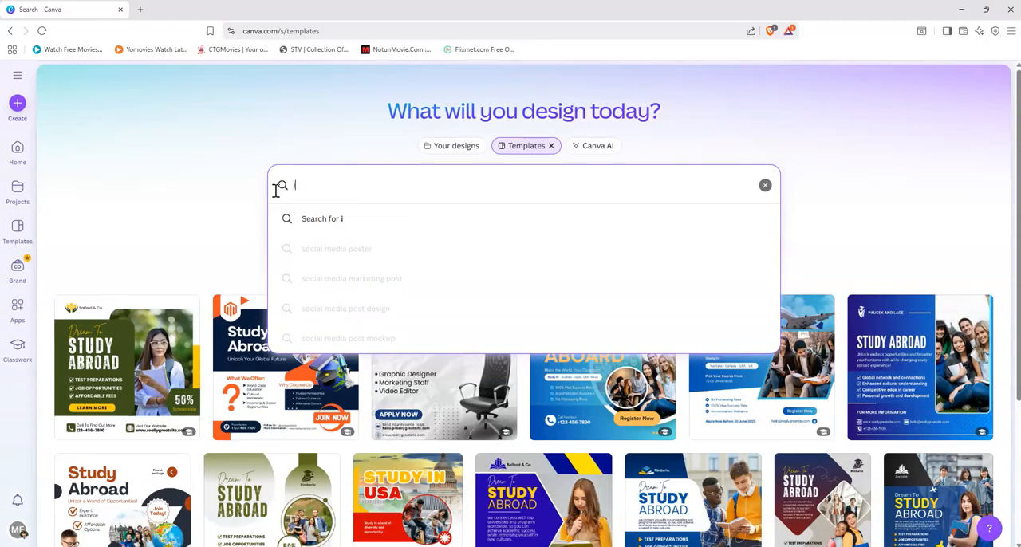
pyautogui.write('ns')
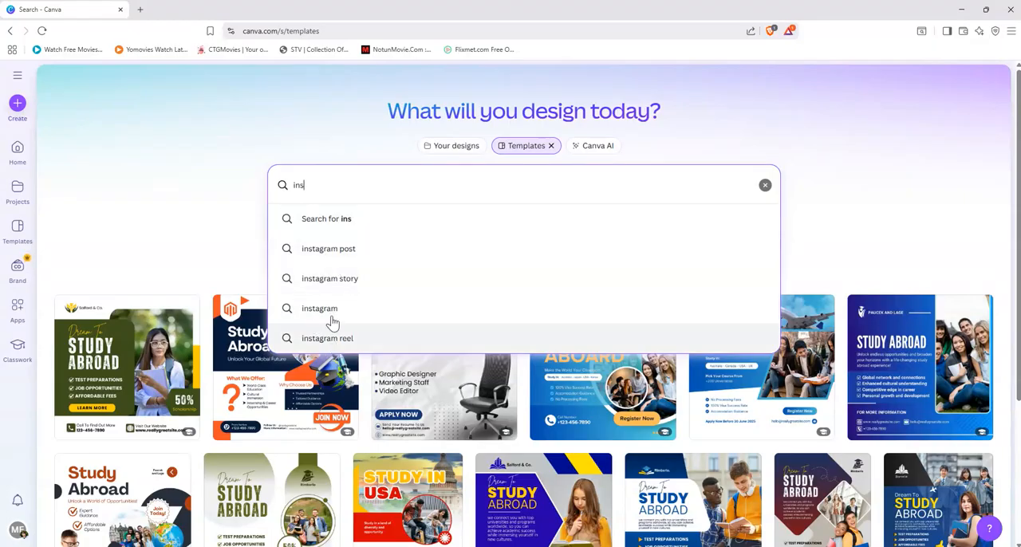
pyautogui.click(334, 261)
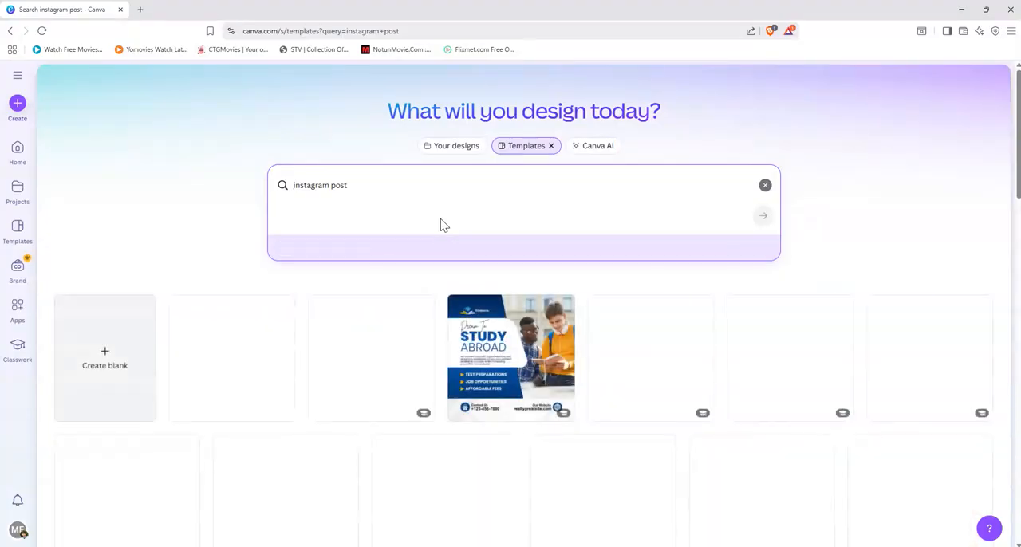
# Step: Look through the Instagram post templates to compare their layouts, headings, images and colours
pyautogui.scroll(-3, 292, 370)
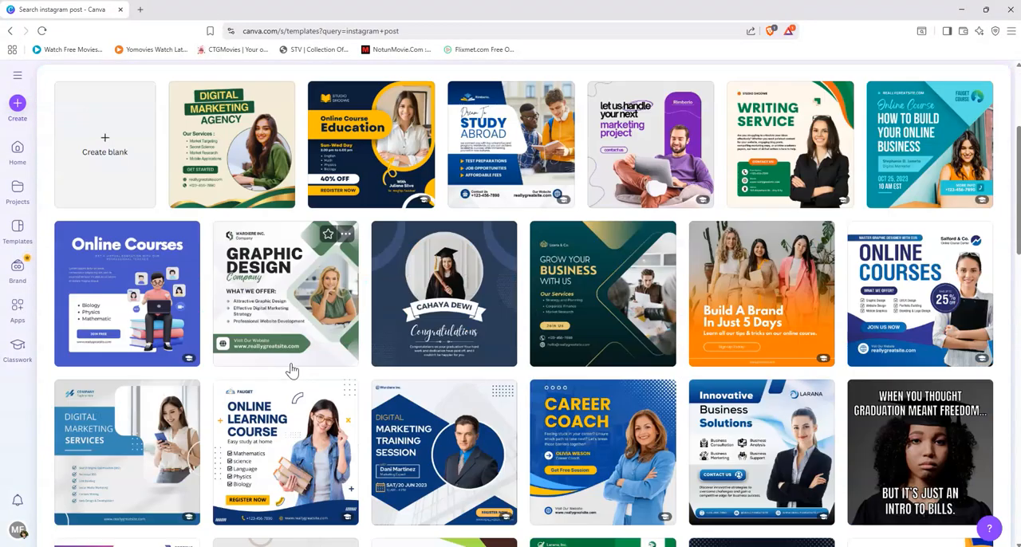
pyautogui.scroll(-2, 292, 369)
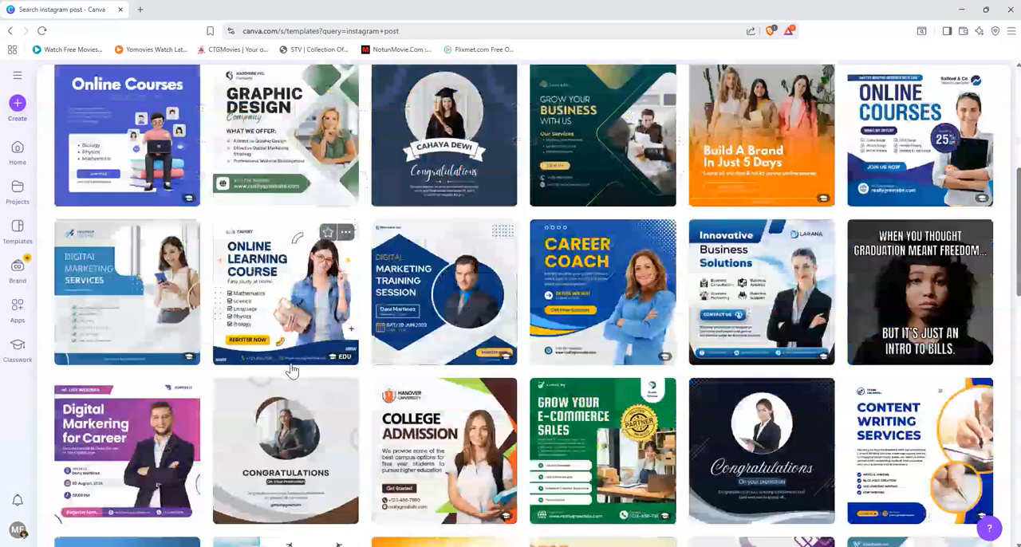
pyautogui.scroll(-1, 292, 370)
pyautogui.scroll(-1, 292, 369)
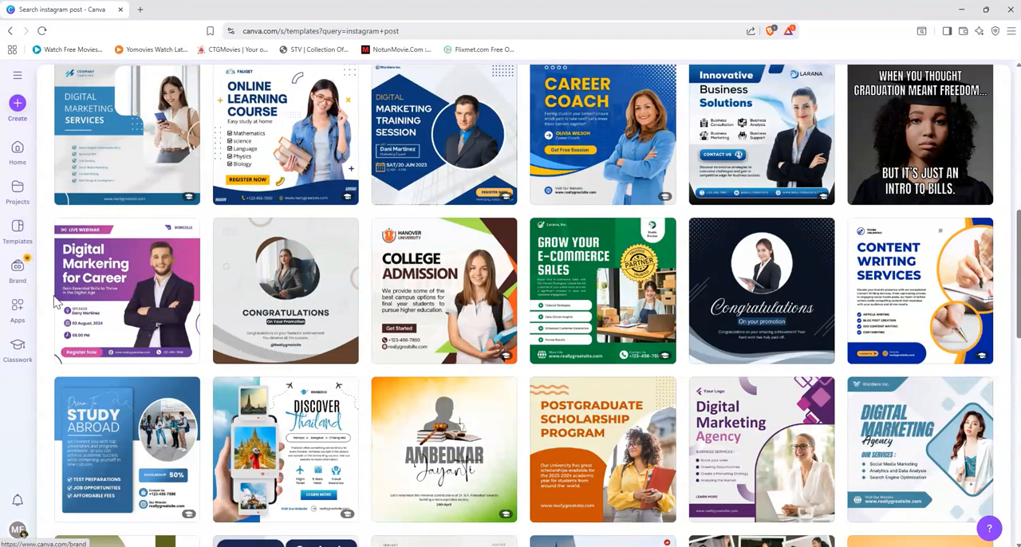
pyautogui.scroll(4, 56, 301)
pyautogui.scroll(3, 56, 301)
pyautogui.scroll(-4, 56, 301)
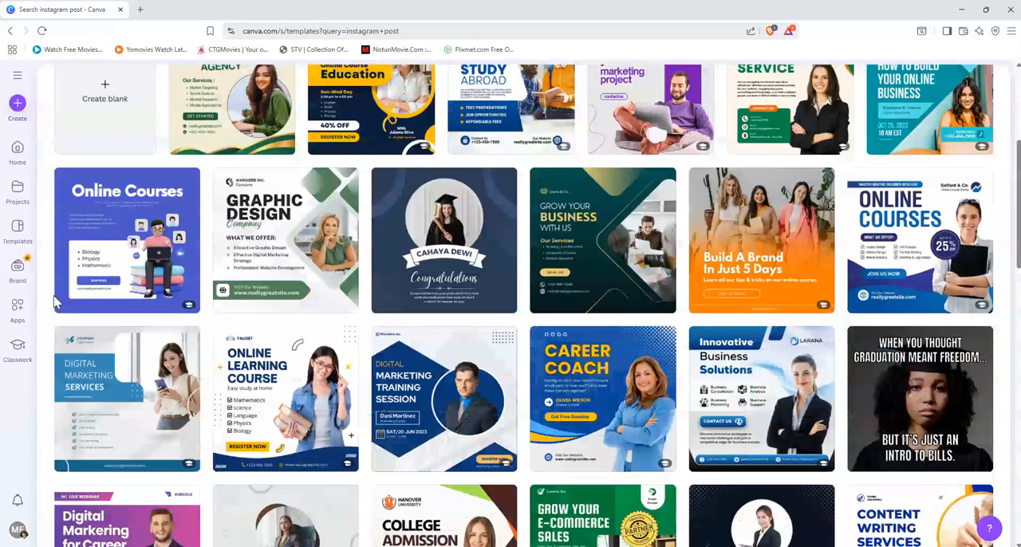
pyautogui.scroll(-1, 55, 301)
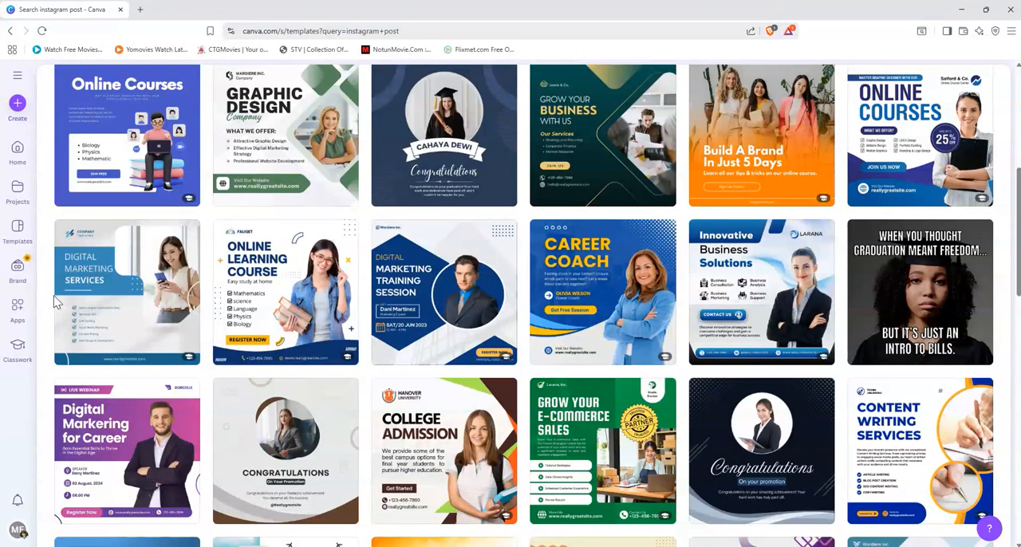
pyautogui.scroll(-1, 56, 301)
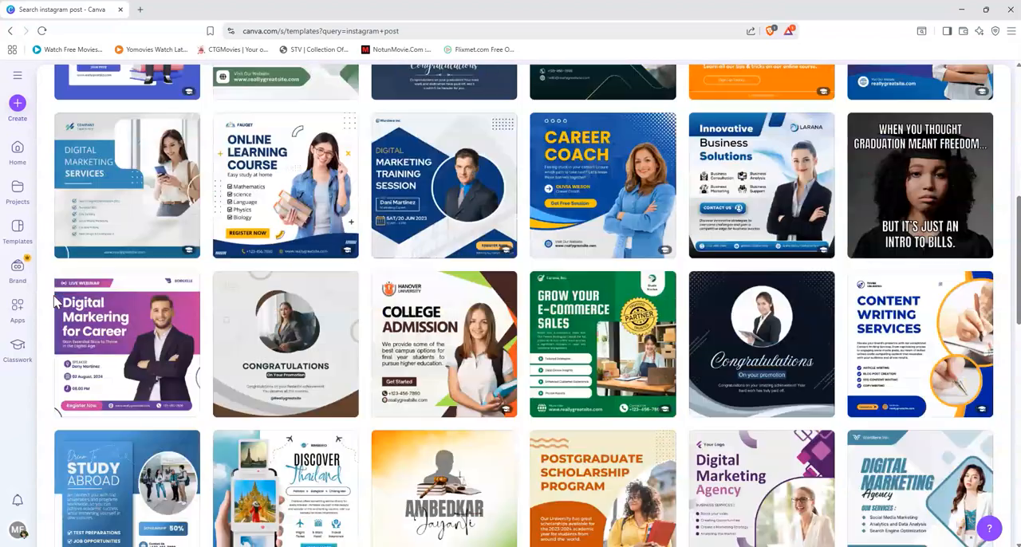
pyautogui.moveTo(97, 335)
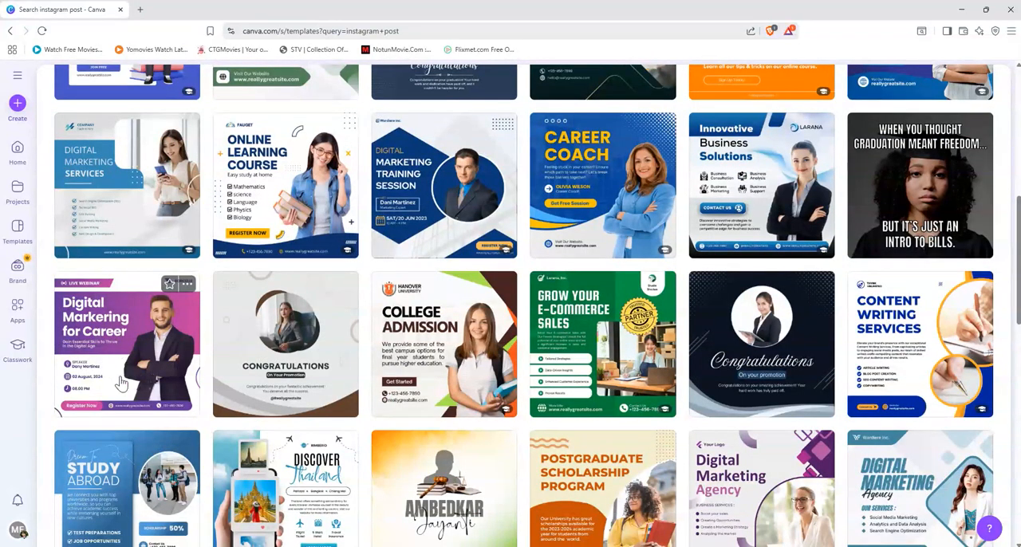
# Step: Open the blue and white "Digital Marketing Agency" Instagram post template by Super Sonic Studio for customising
pyautogui.scroll(-3, 137, 363)
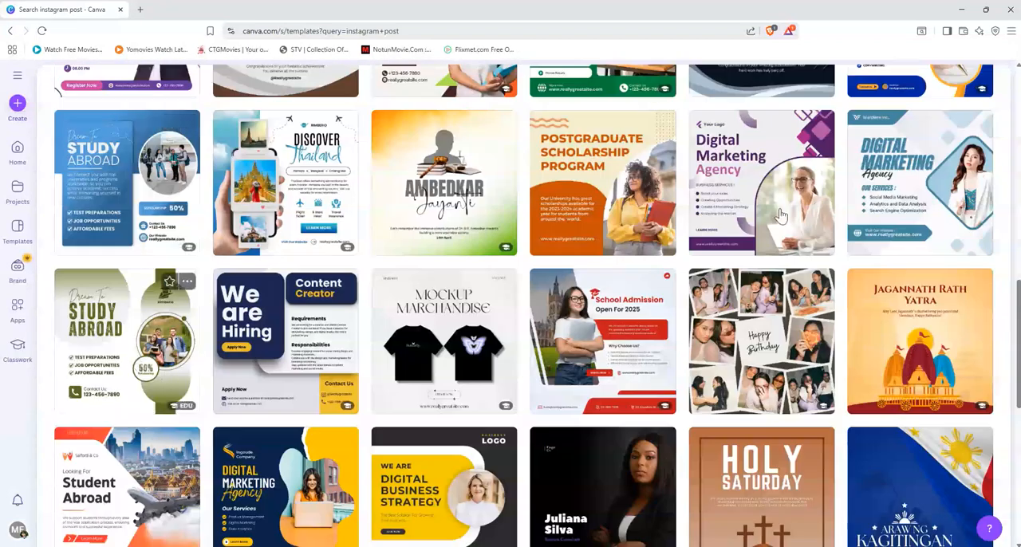
pyautogui.moveTo(898, 309)
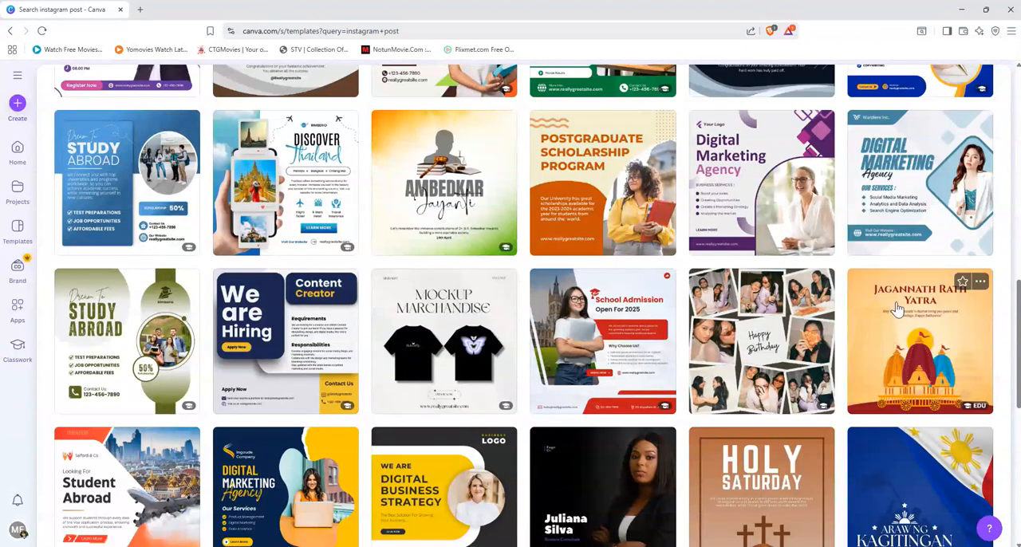
pyautogui.click(924, 194)
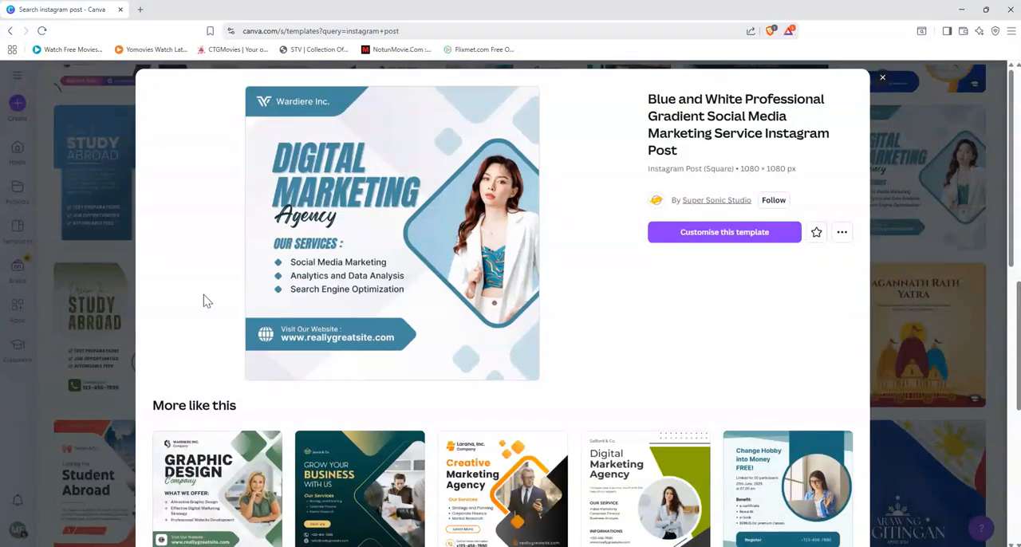
pyautogui.click(702, 241)
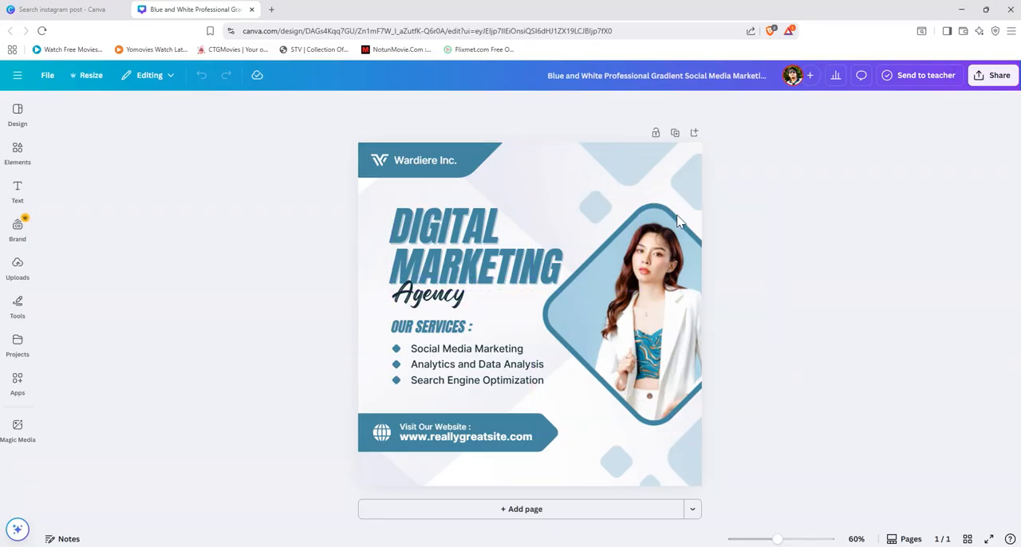
# Step: Search the web for "Marketing post design" in a new browser tab
pyautogui.click(272, 10)
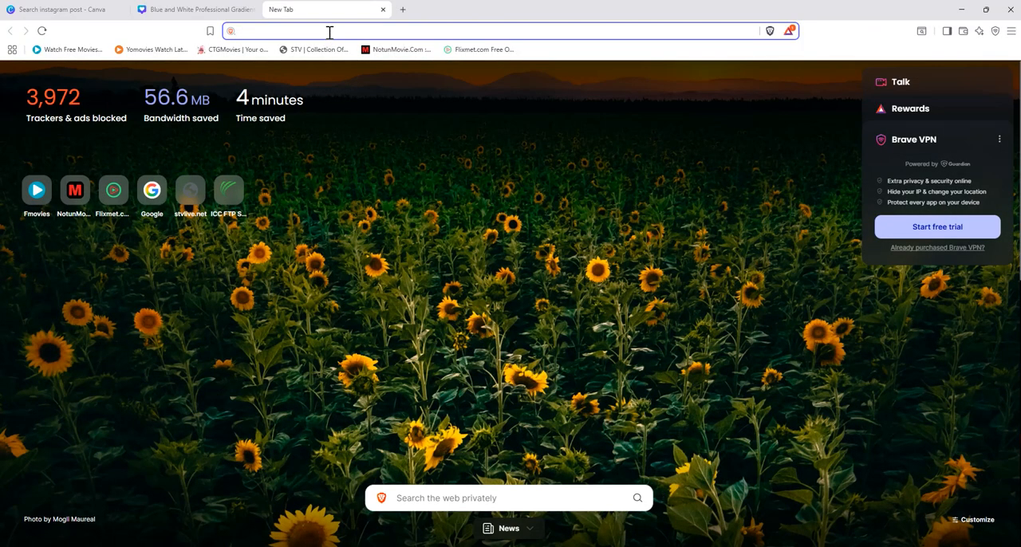
pyautogui.write('Mar')
pyautogui.write('keting ')
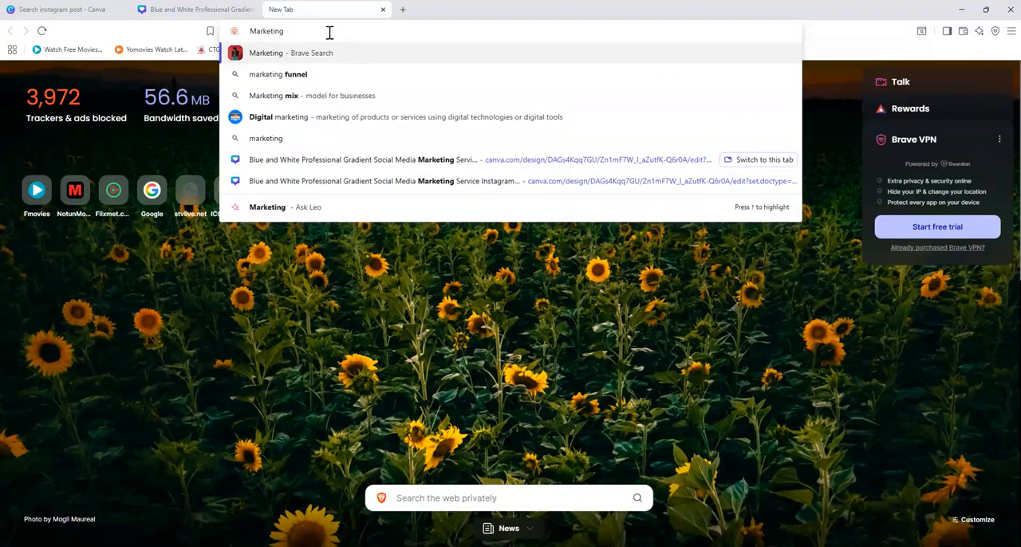
pyautogui.write('post des')
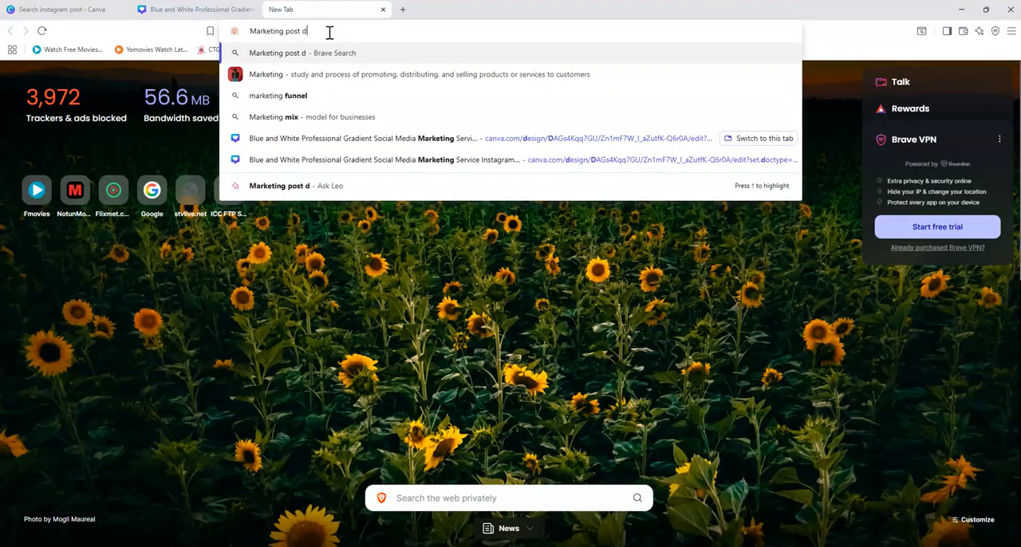
pyautogui.write('ign')
pyautogui.press('Return')
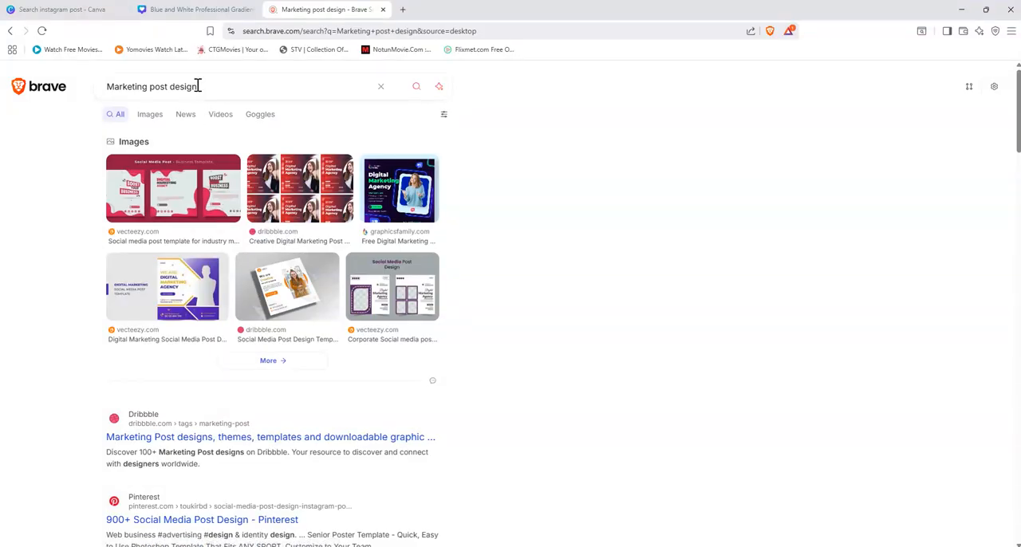
# Step: Copy the search phrase, open google.com and show the image results for "Marketing post design"
pyautogui.moveTo(137, 94); pyautogui.dragTo(91, 103)
pyautogui.hotkey('ctrl', 'c')
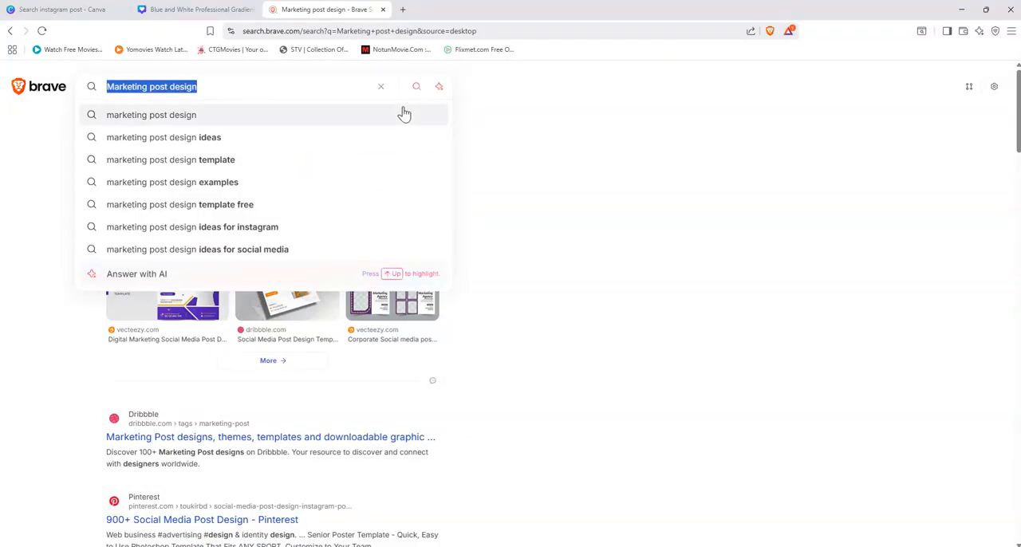
pyautogui.click(355, 31)
pyautogui.write('google')
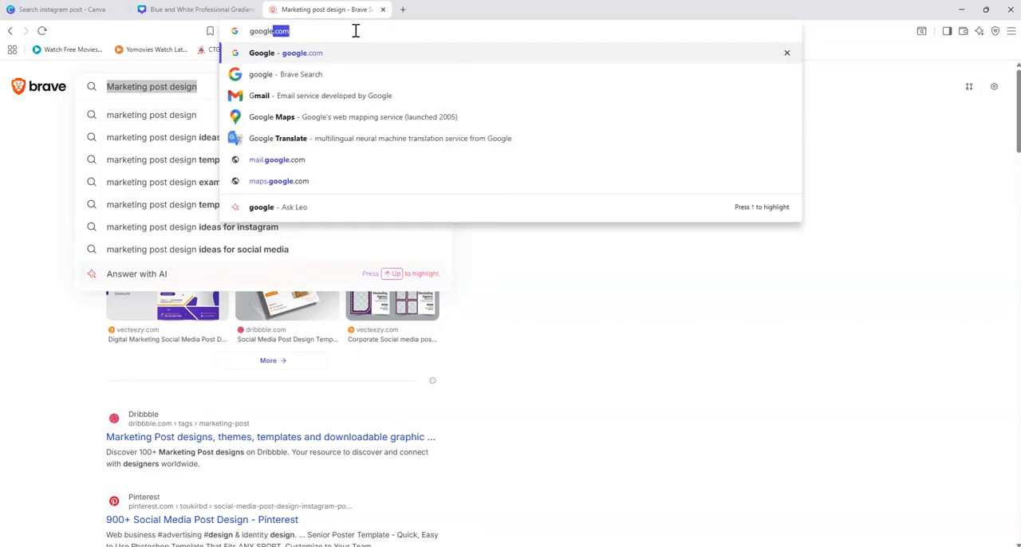
pyautogui.press('Return')
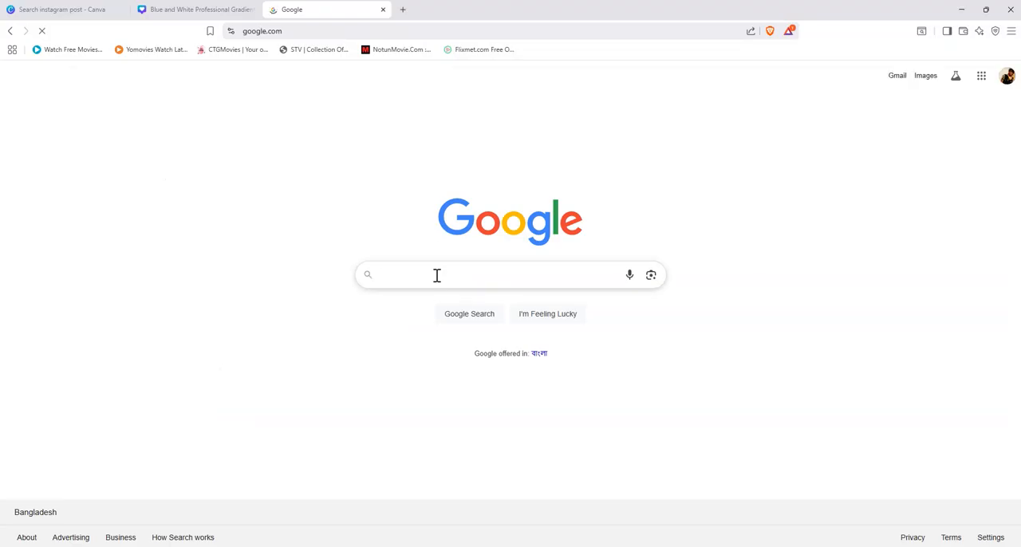
pyautogui.click(437, 275)
pyautogui.hotkey('ctrl', 'v')
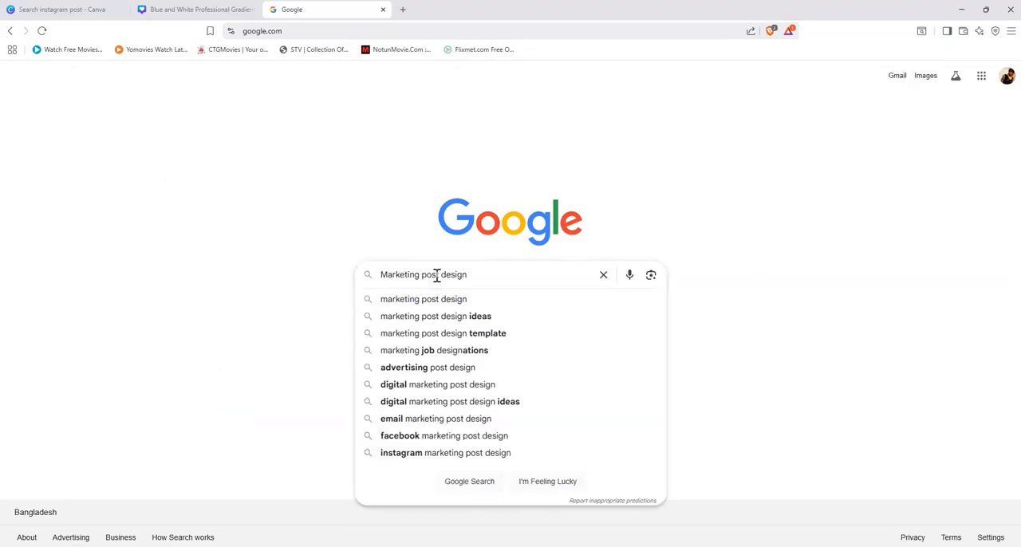
pyautogui.press('Return')
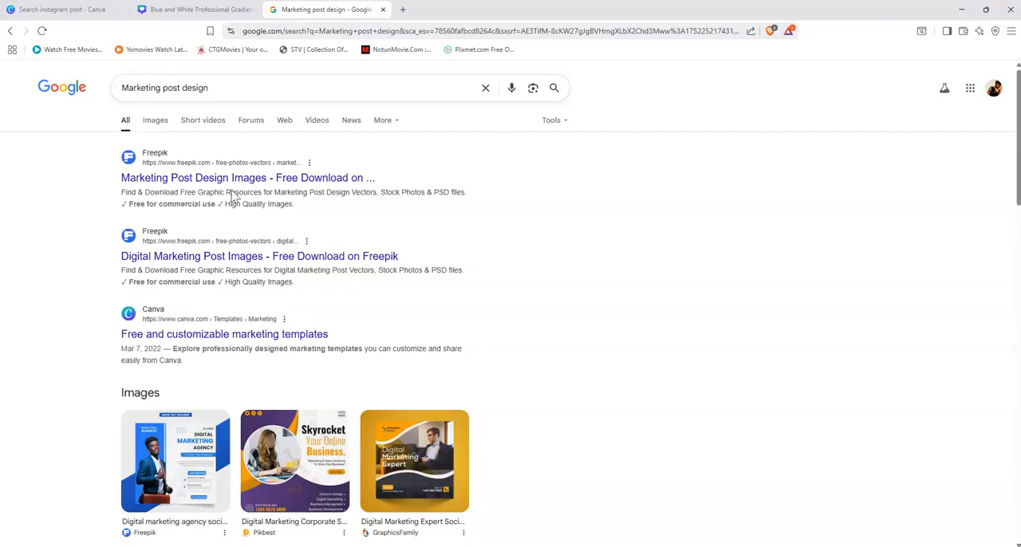
pyautogui.click(156, 126)
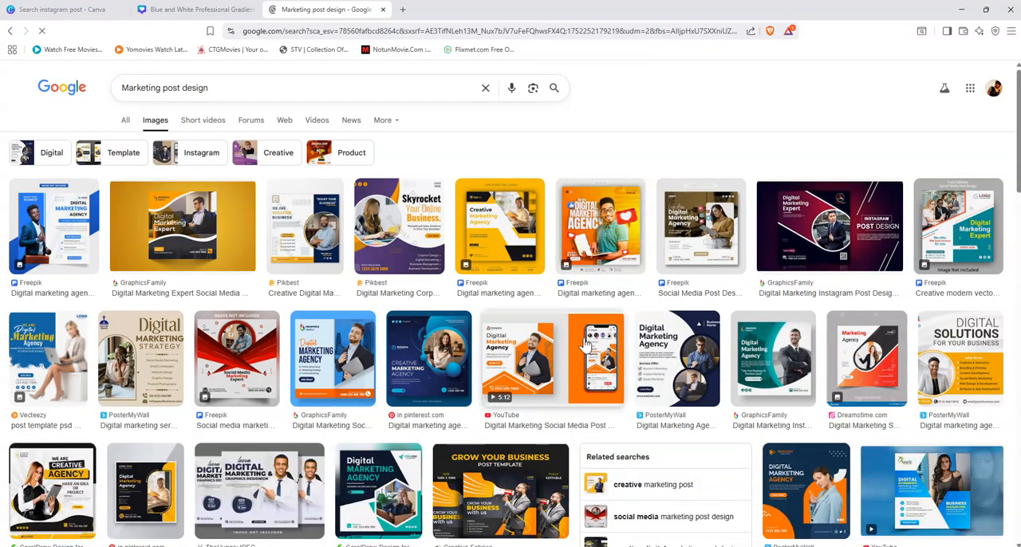
# Step: Enlarge the Google image results and examine the marketing post designs for a suitable reference
pyautogui.hotkey('ctrl', '+')
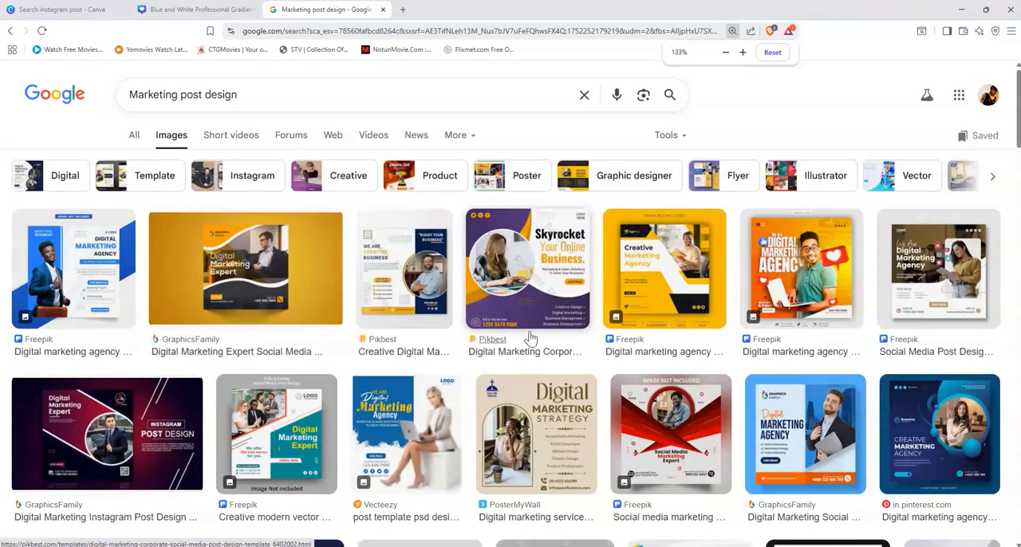
pyautogui.scroll(1, 531, 339)
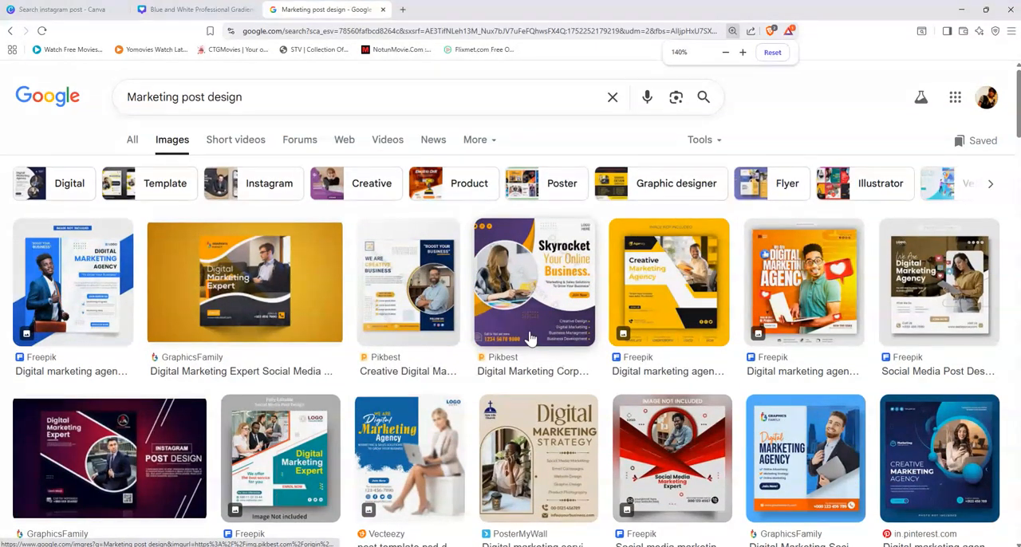
pyautogui.scroll(-3, 530, 339)
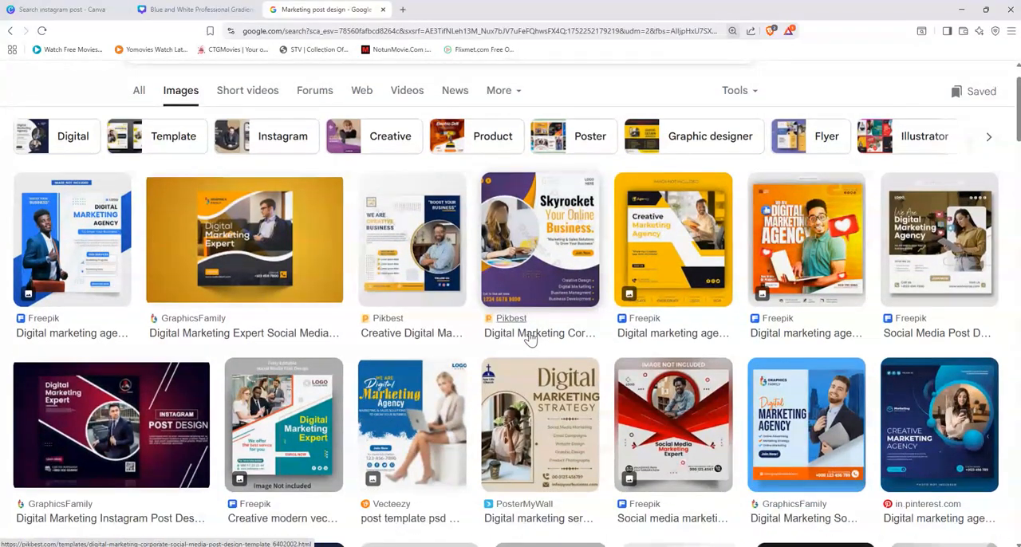
pyautogui.scroll(-5, 530, 339)
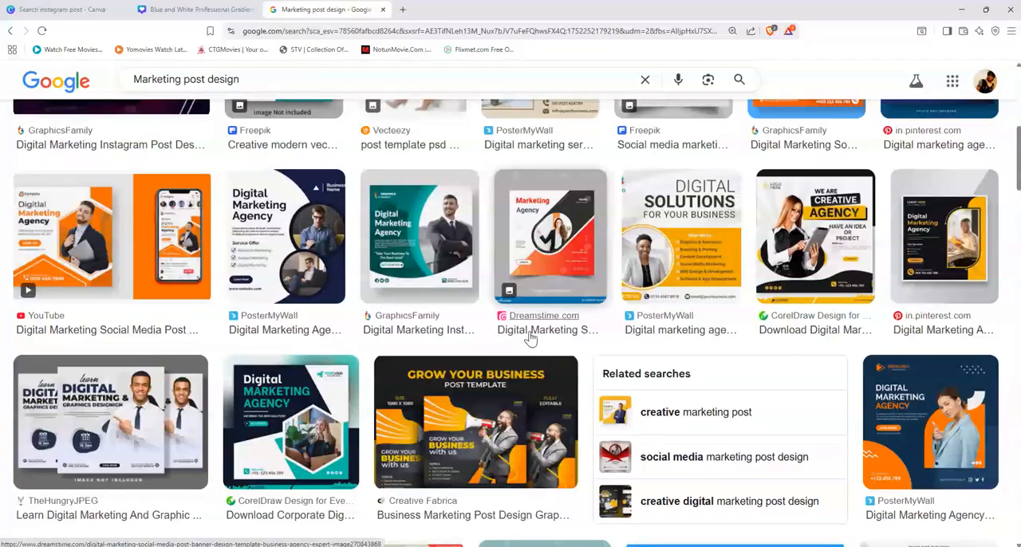
pyautogui.scroll(-4, 526, 345)
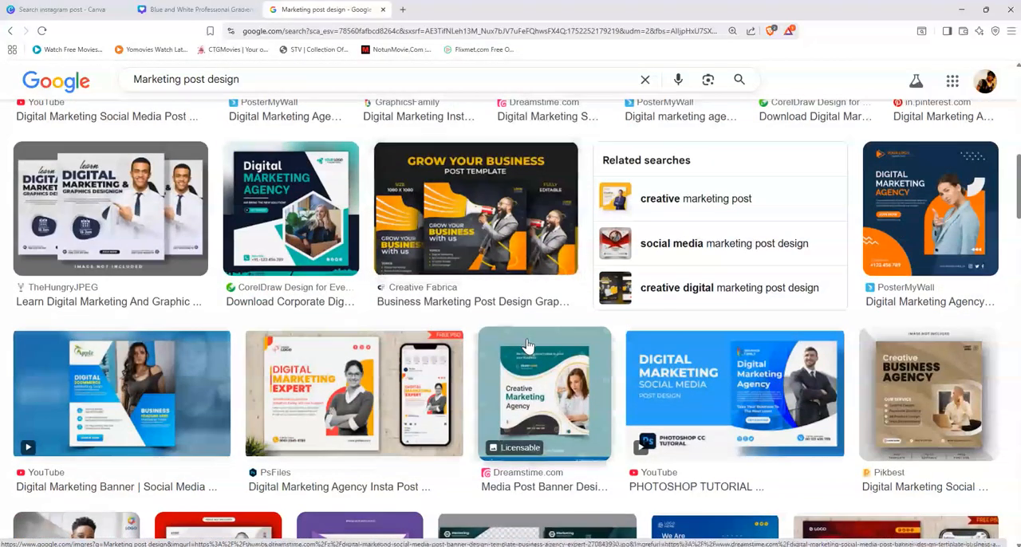
pyautogui.scroll(-1, 518, 343)
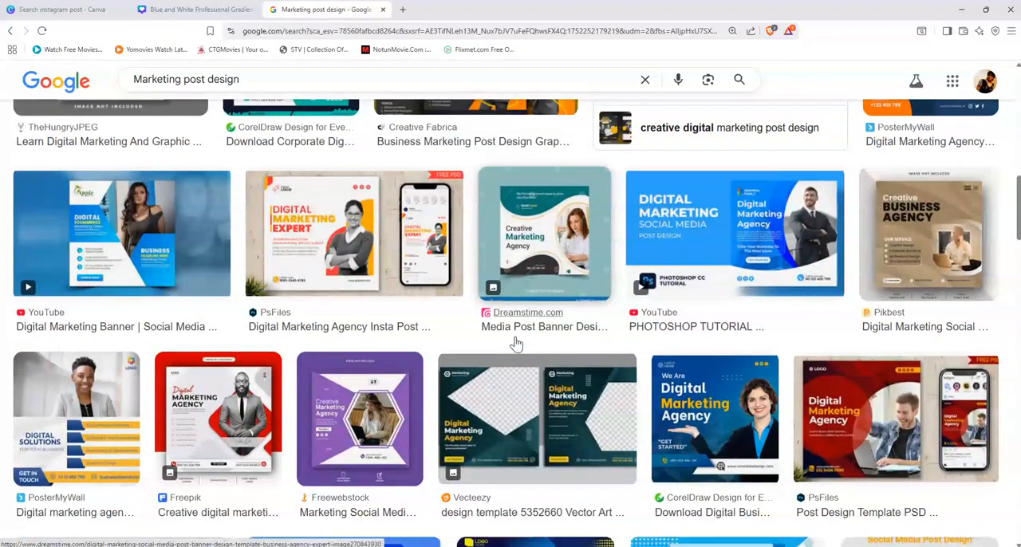
pyautogui.scroll(-1, 517, 343)
pyautogui.scroll(-1, 517, 343)
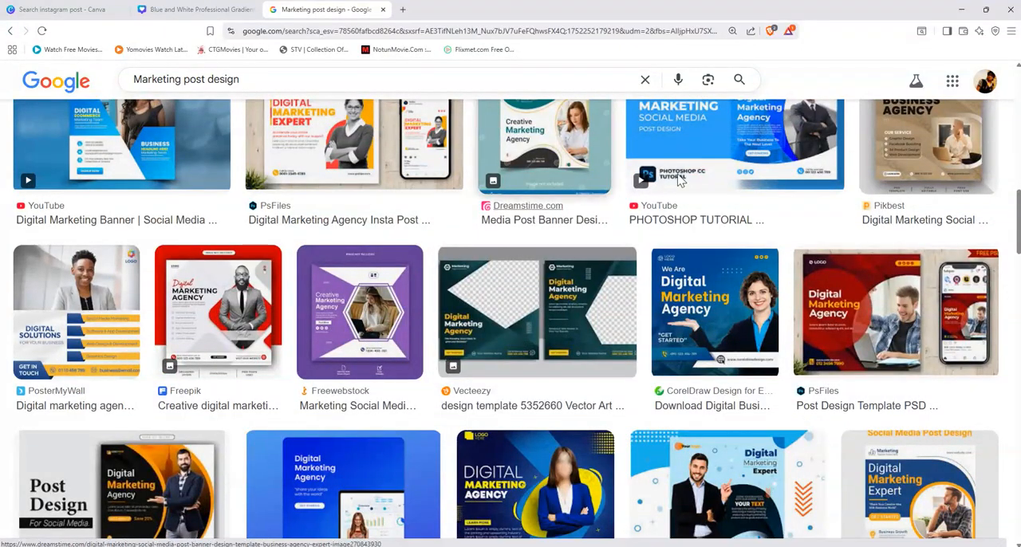
# Step: Open the red "Digital Marketing Agency" post design from PsFiles and copy its preview image
pyautogui.click(897, 346)
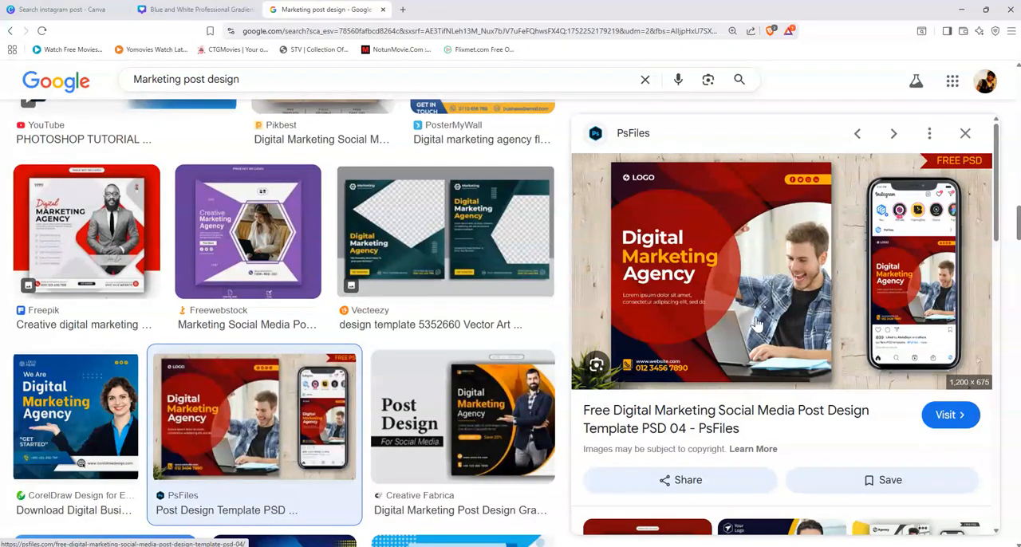
pyautogui.rightClick(729, 257)
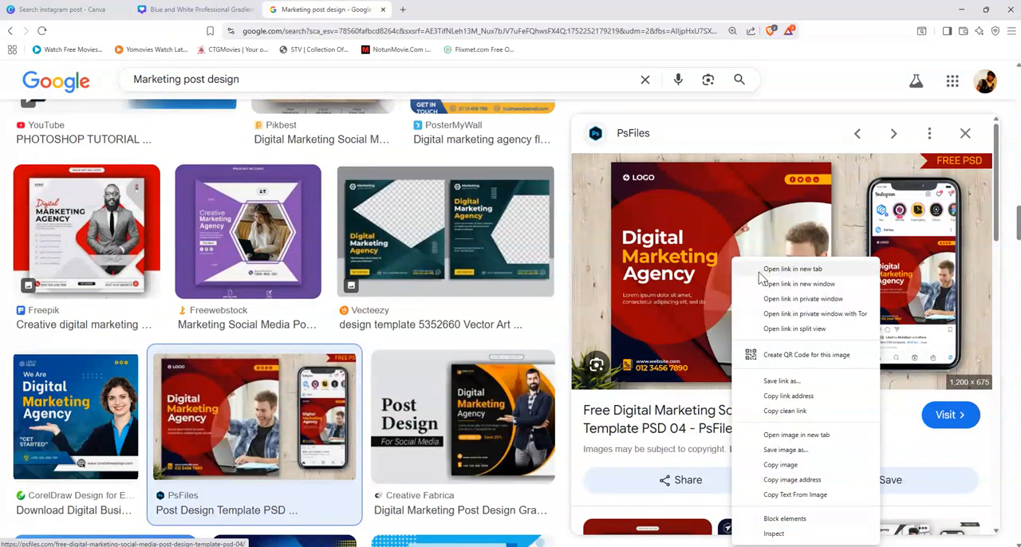
pyautogui.rightClick(722, 225)
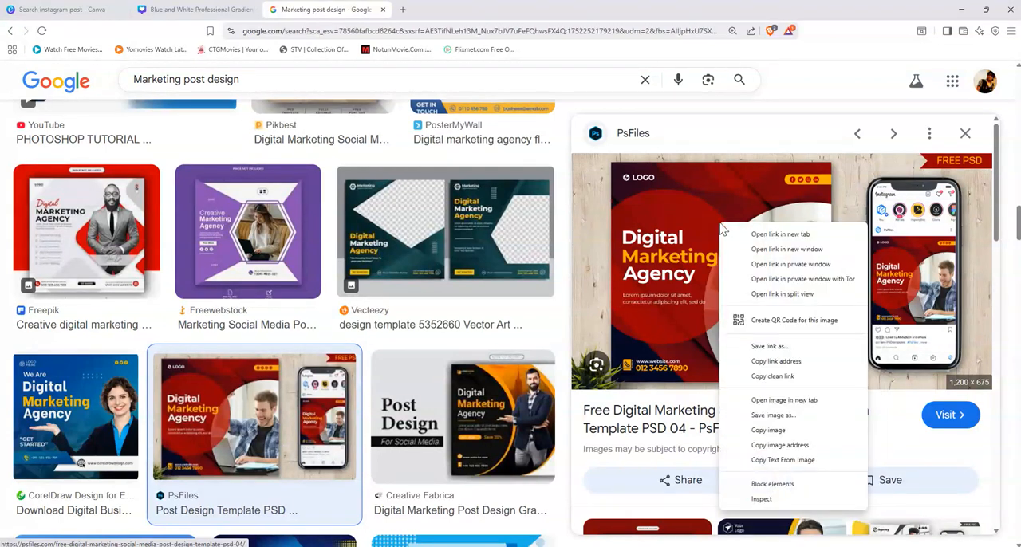
pyautogui.click(768, 431)
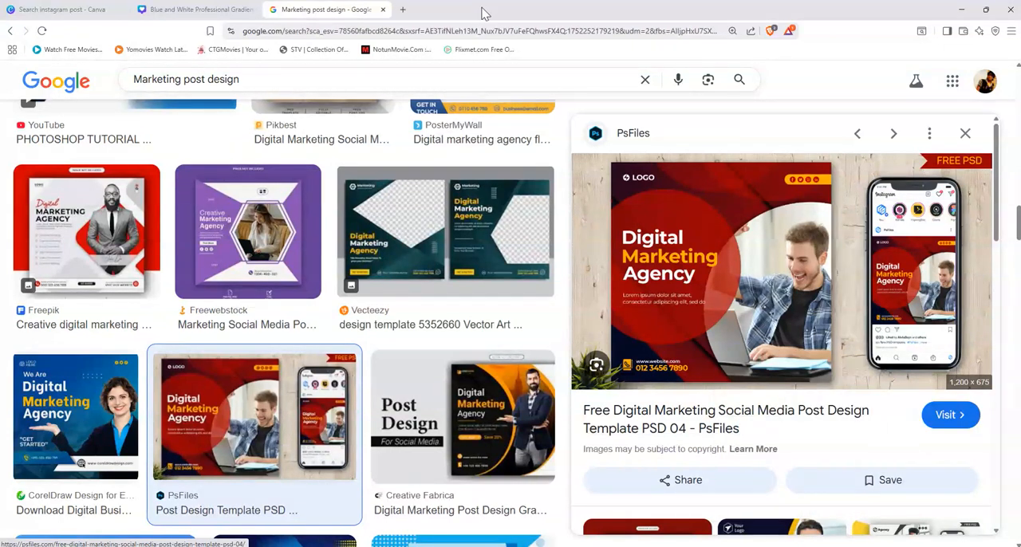
# Step: Add a blank second page to the Canva design, paste the copied image and place it in the page's lower half
pyautogui.click(208, 10)
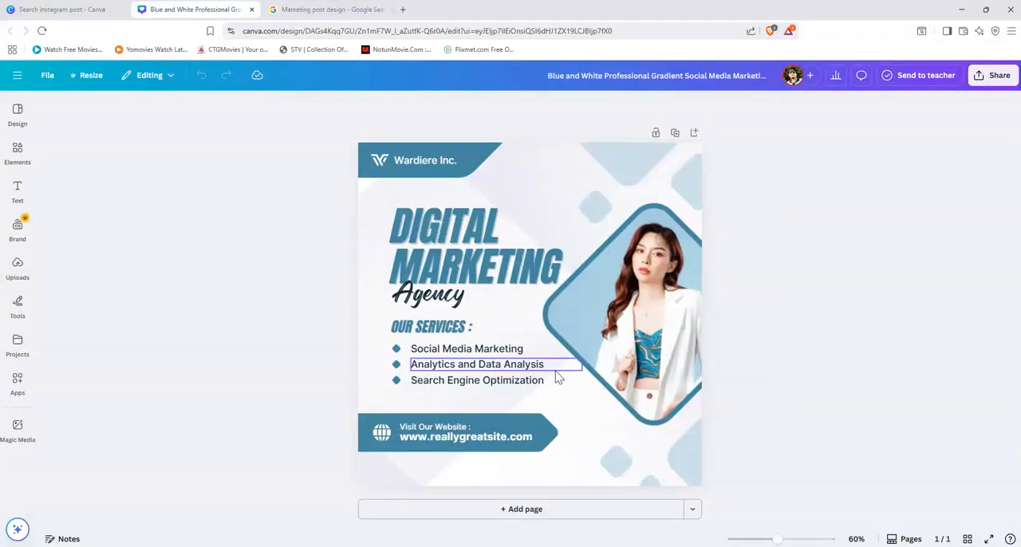
pyautogui.click(505, 513)
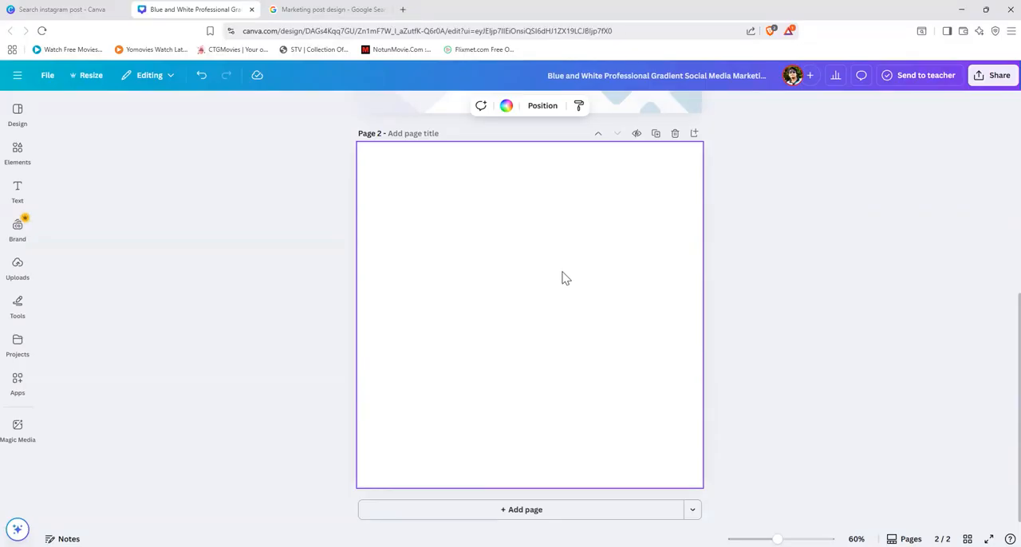
pyautogui.hotkey('ctrl', 'v')
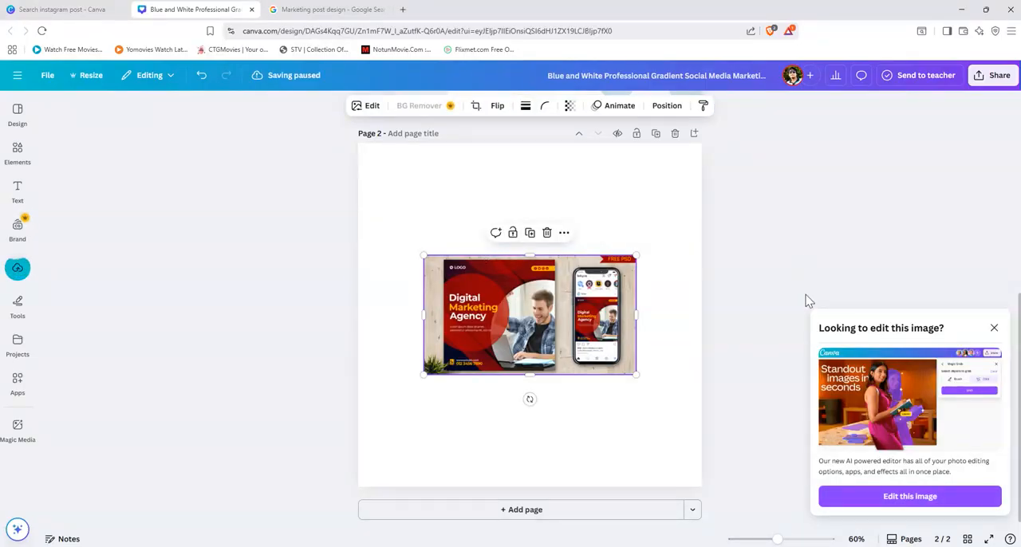
pyautogui.click(995, 330)
pyautogui.moveTo(575, 343); pyautogui.dragTo(585, 438)
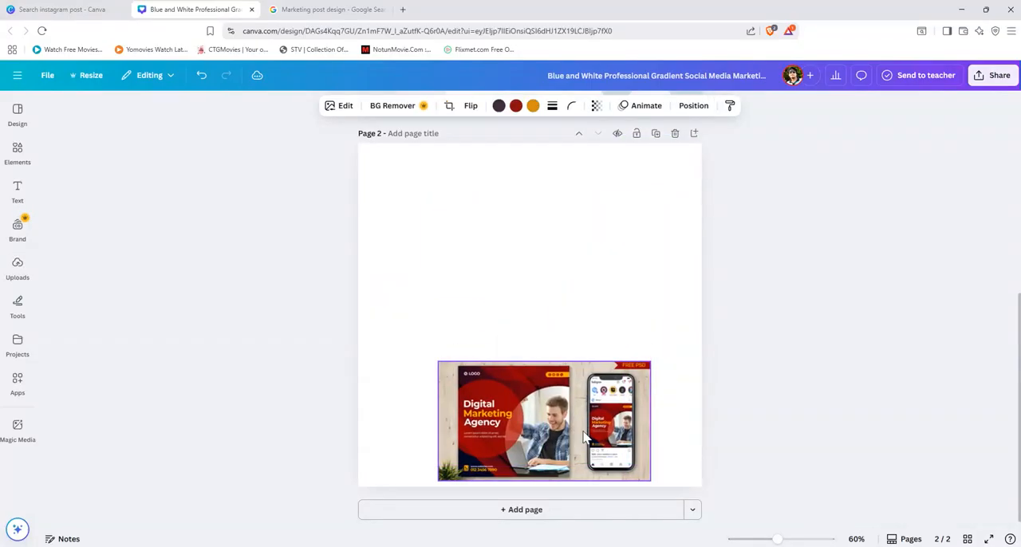
pyautogui.moveTo(536, 412); pyautogui.dragTo(535, 384)
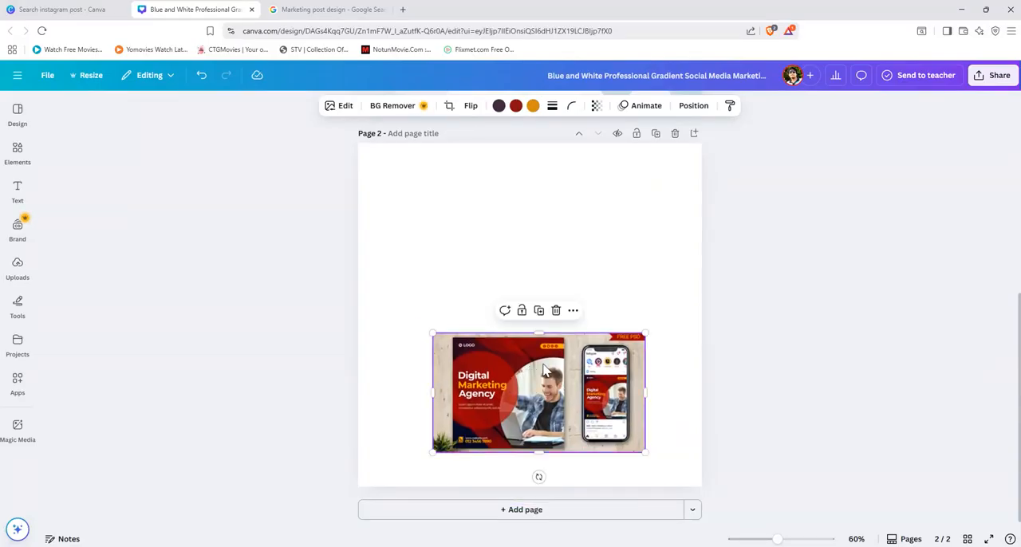
# Step: Add a blank third page and move the pasted reference image from page 2 onto it
pyautogui.click(515, 510)
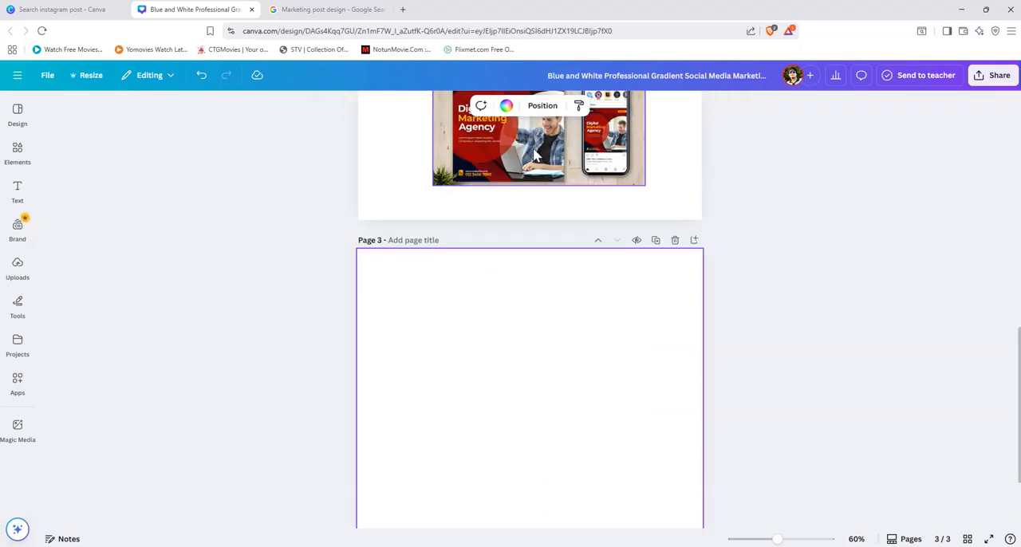
pyautogui.moveTo(539, 156); pyautogui.dragTo(522, 392)
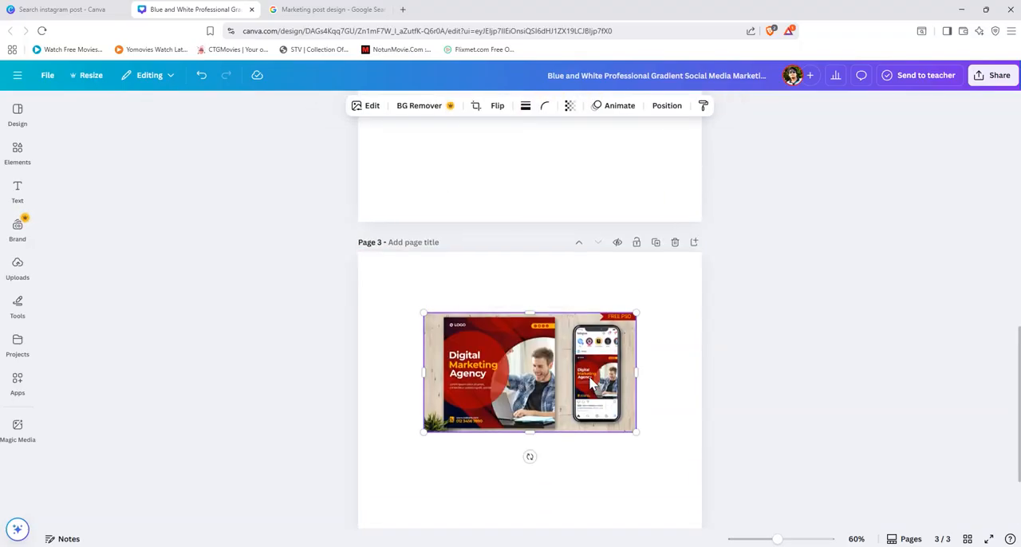
pyautogui.scroll(2, 463, 240)
pyautogui.scroll(-1, 536, 282)
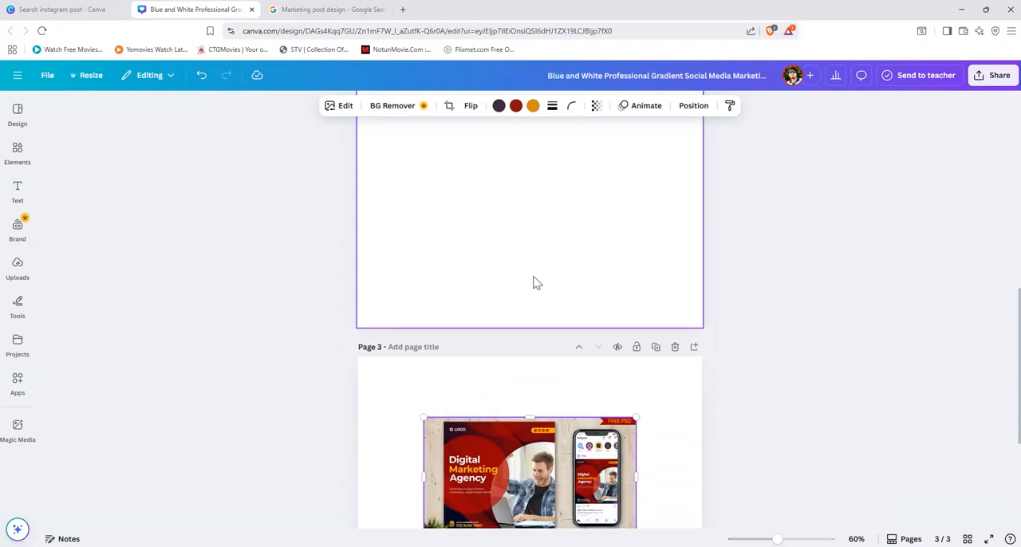
pyautogui.scroll(-1, 536, 282)
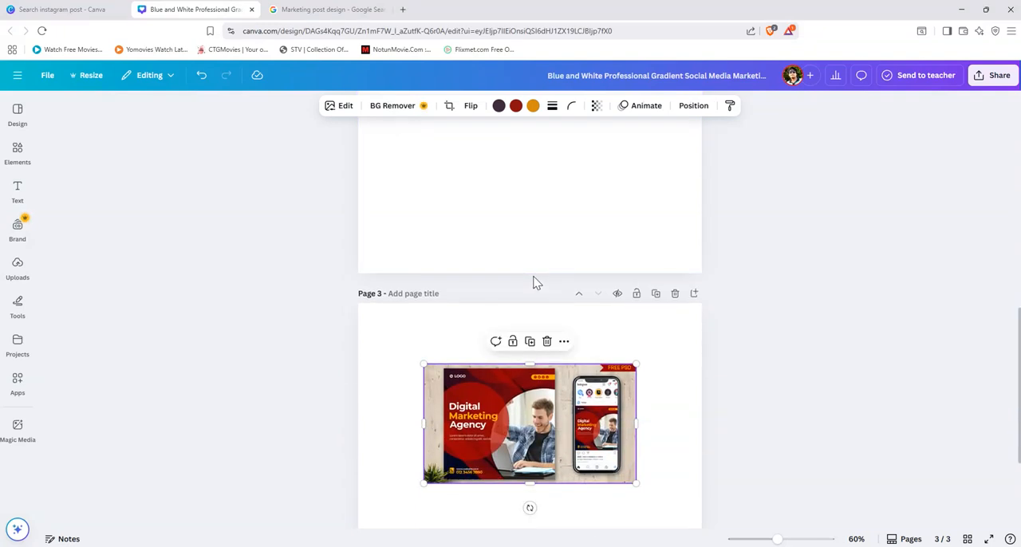
pyautogui.scroll(5, 536, 283)
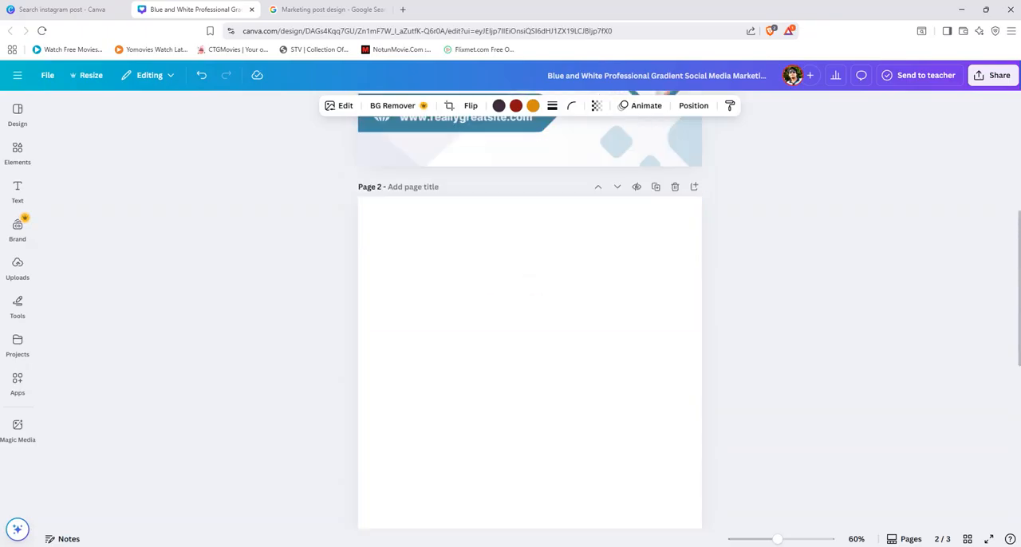
# Step: Check the reference design in the Google results, return to Canva and search the elements for "logo" graphics
pyautogui.click(327, 9)
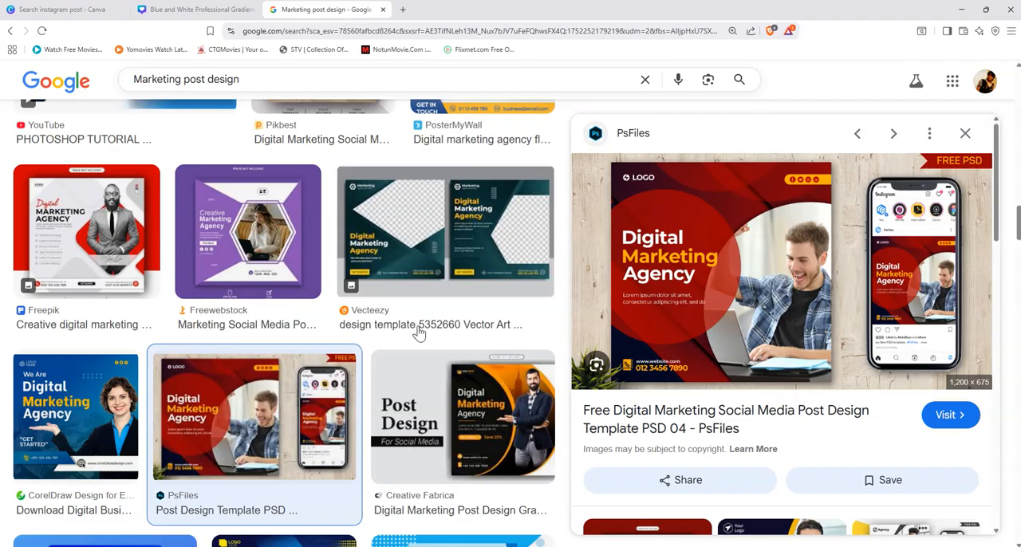
pyautogui.click(185, 10)
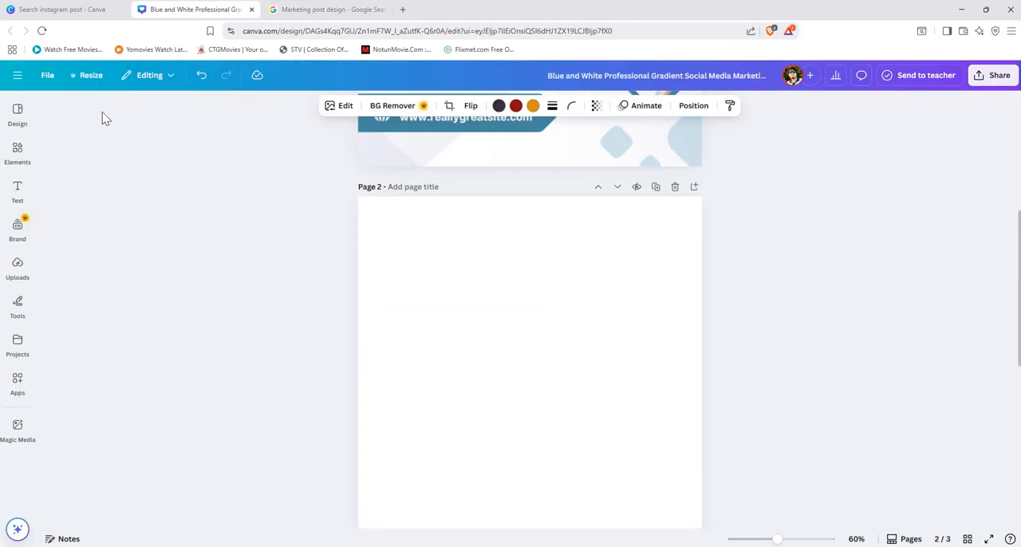
pyautogui.click(25, 165)
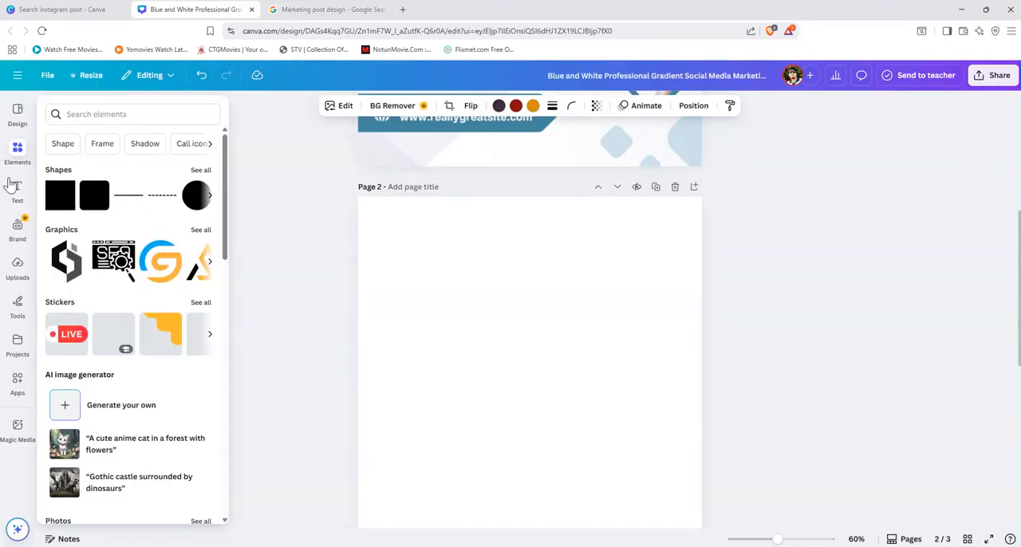
pyautogui.rightClick(14, 157)
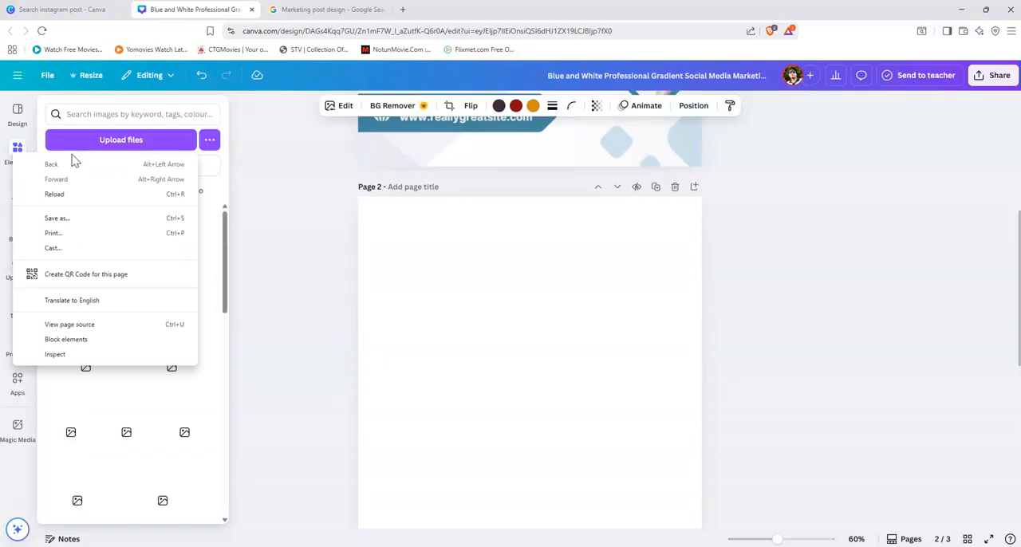
pyautogui.click(85, 115)
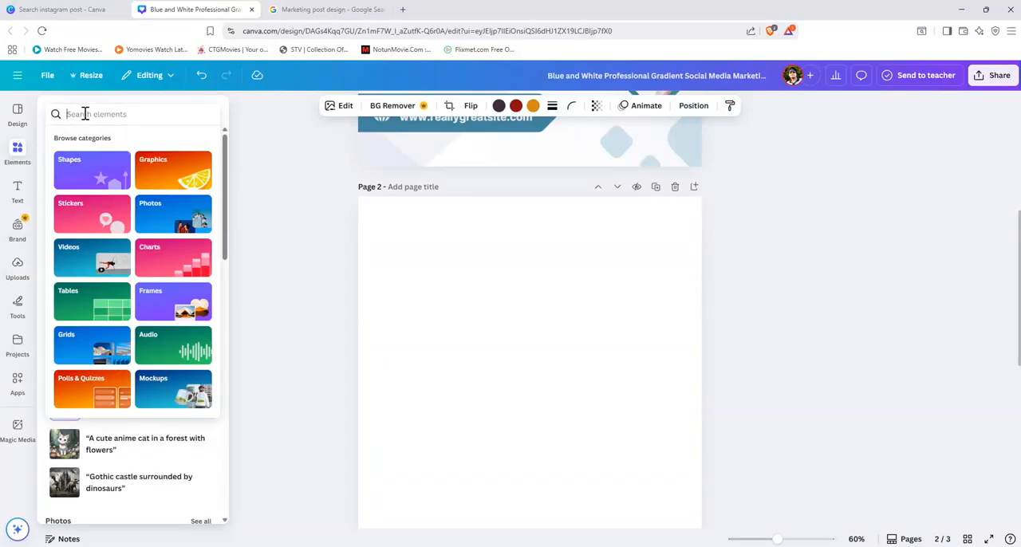
pyautogui.write('logo')
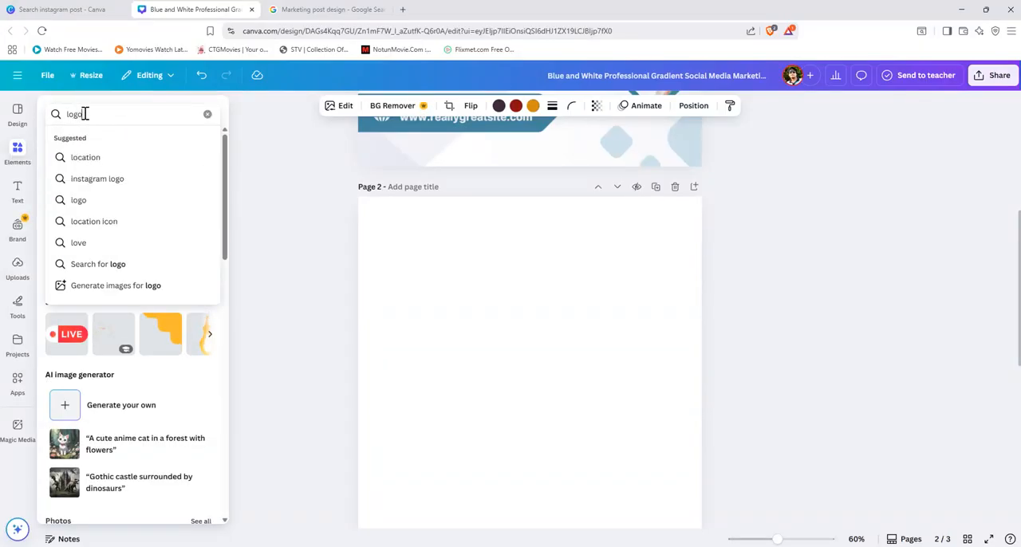
pyautogui.press('Return')
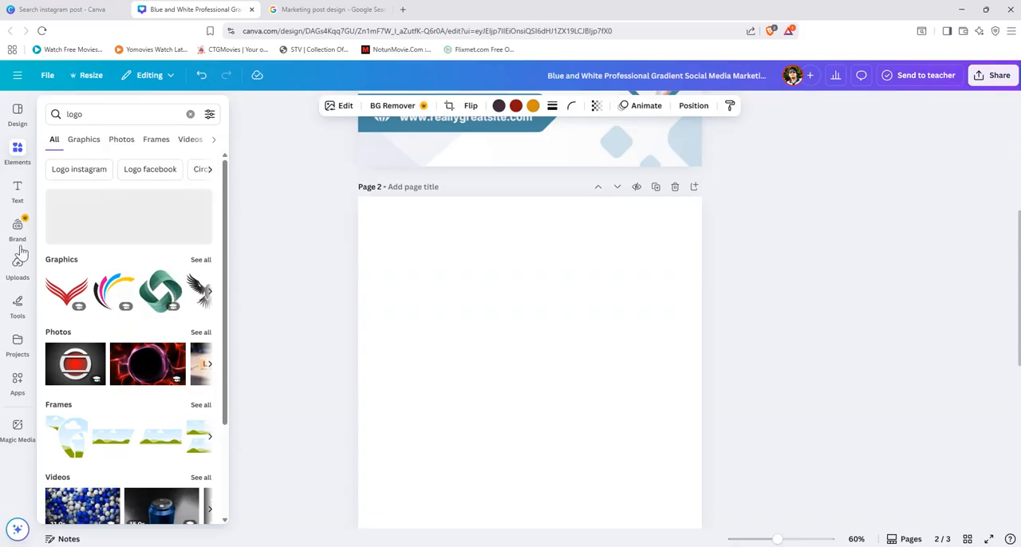
pyautogui.click(84, 140)
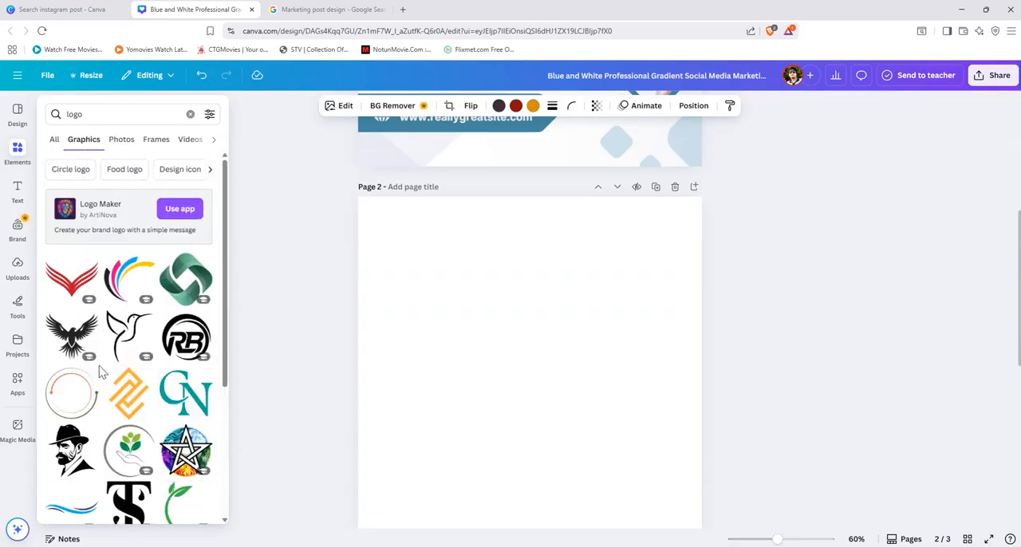
# Step: Browse the first logo graphics and compare them with the reference image on page 3
pyautogui.scroll(-1, 102, 372)
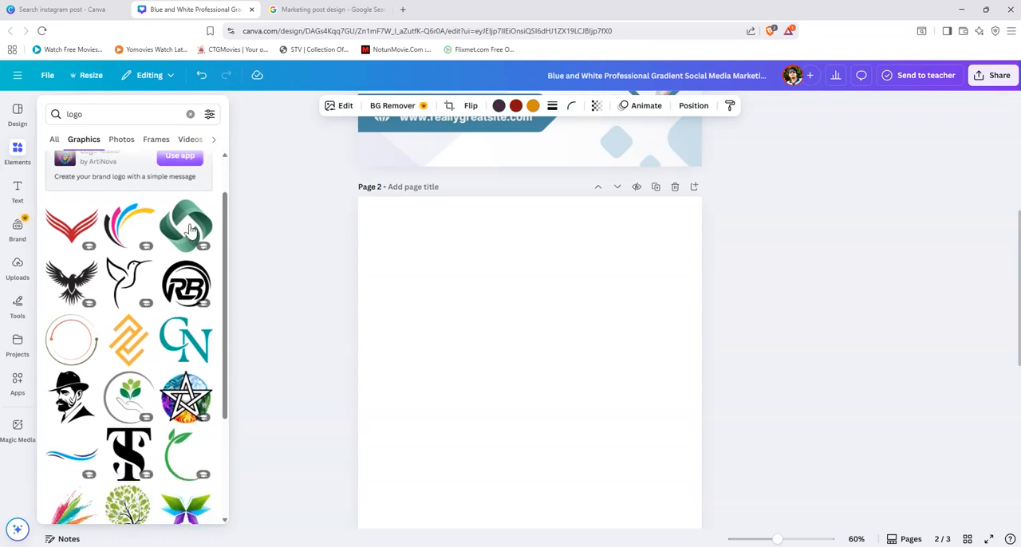
pyautogui.scroll(-5, 146, 360)
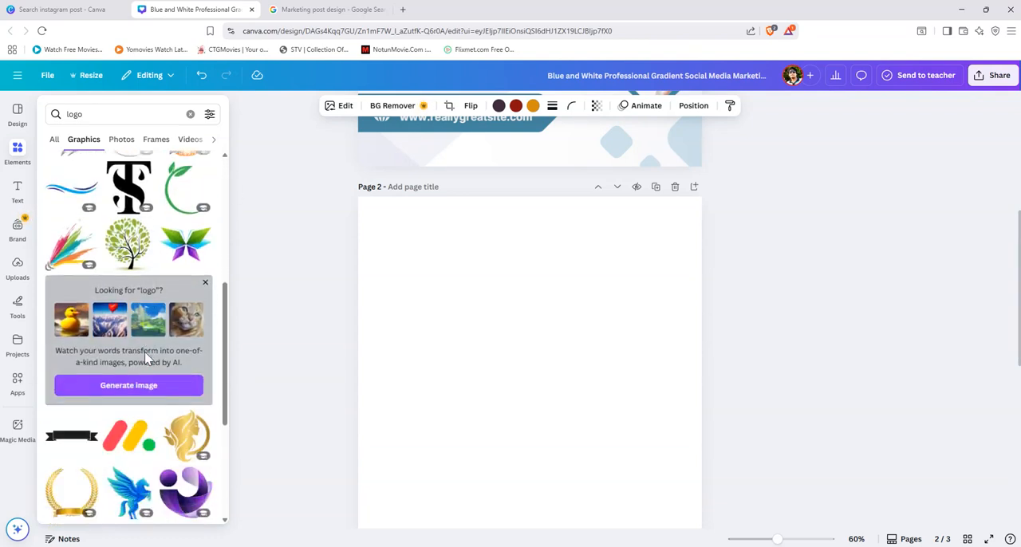
pyautogui.scroll(-4, 146, 359)
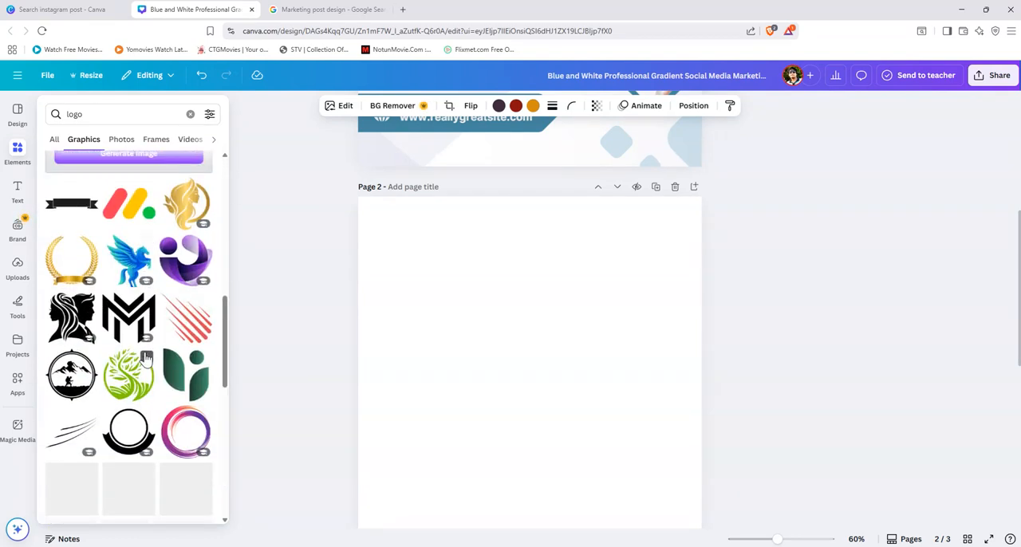
pyautogui.scroll(-2, 146, 359)
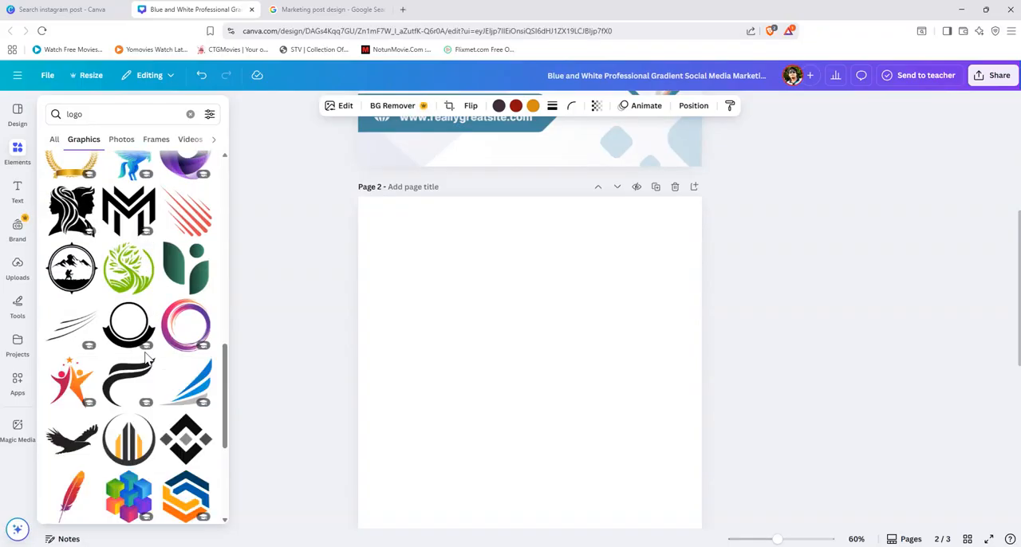
pyautogui.scroll(-4, 146, 359)
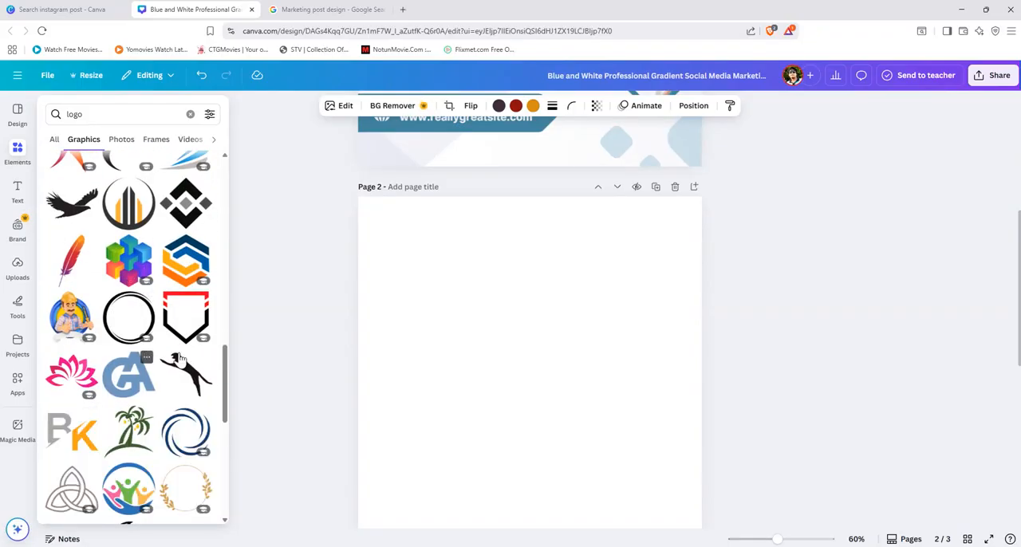
pyautogui.click(513, 392)
pyautogui.scroll(-4, 513, 392)
pyautogui.click(430, 415)
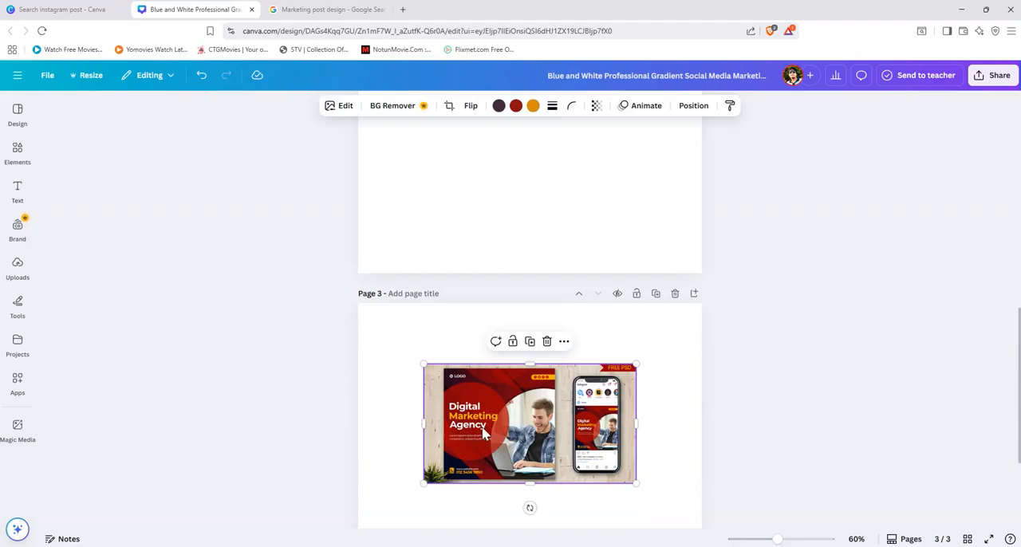
pyautogui.scroll(7, 524, 370)
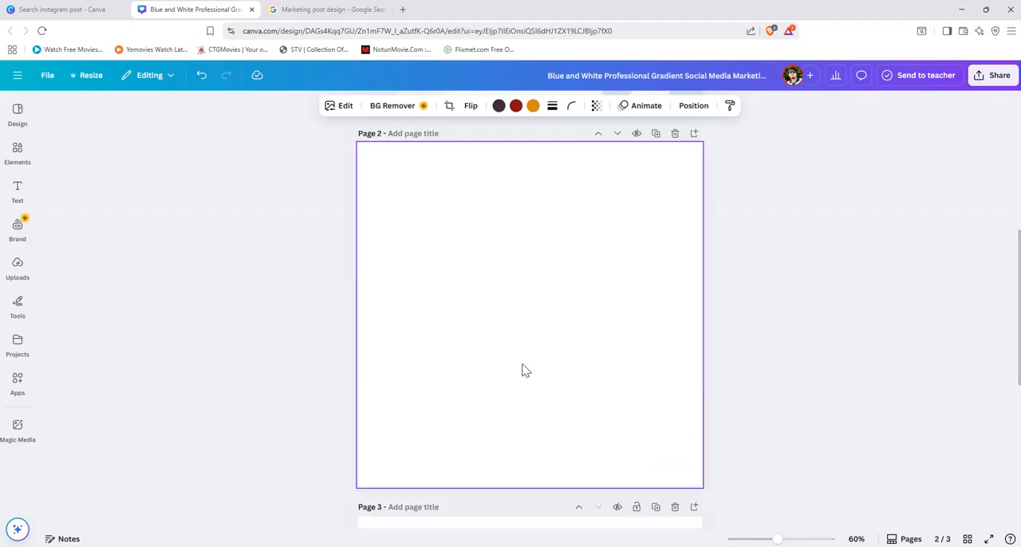
pyautogui.scroll(-1, 524, 369)
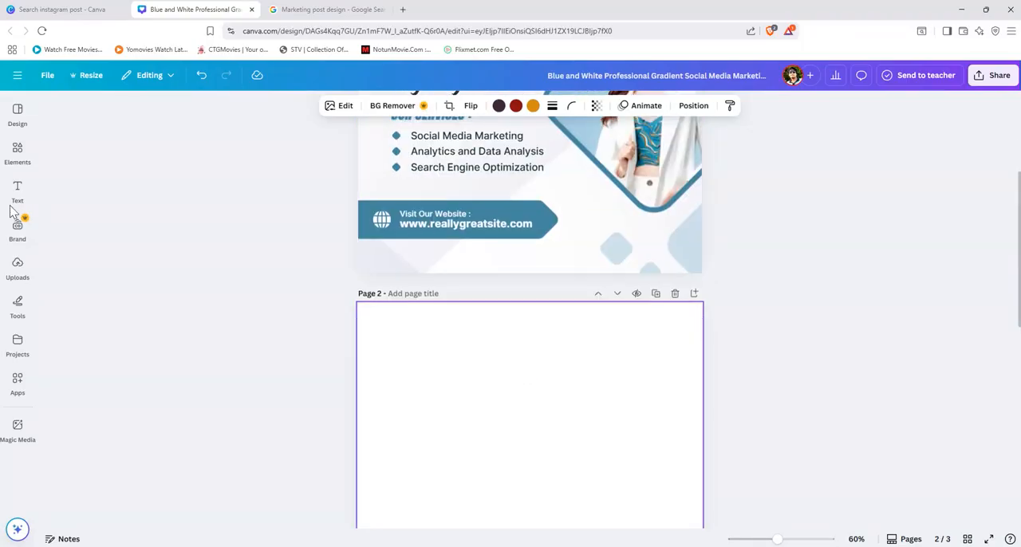
# Step: Return to the "logo" graphics results and examine further designs for a logo suited to the blank page 2
pyautogui.click(18, 192)
pyautogui.click(18, 154)
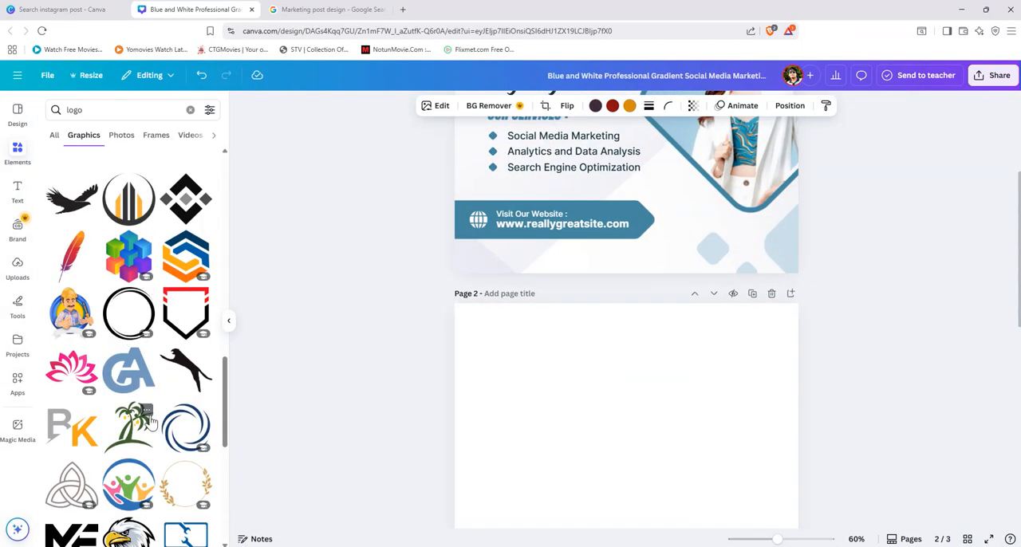
pyautogui.scroll(-5, 149, 420)
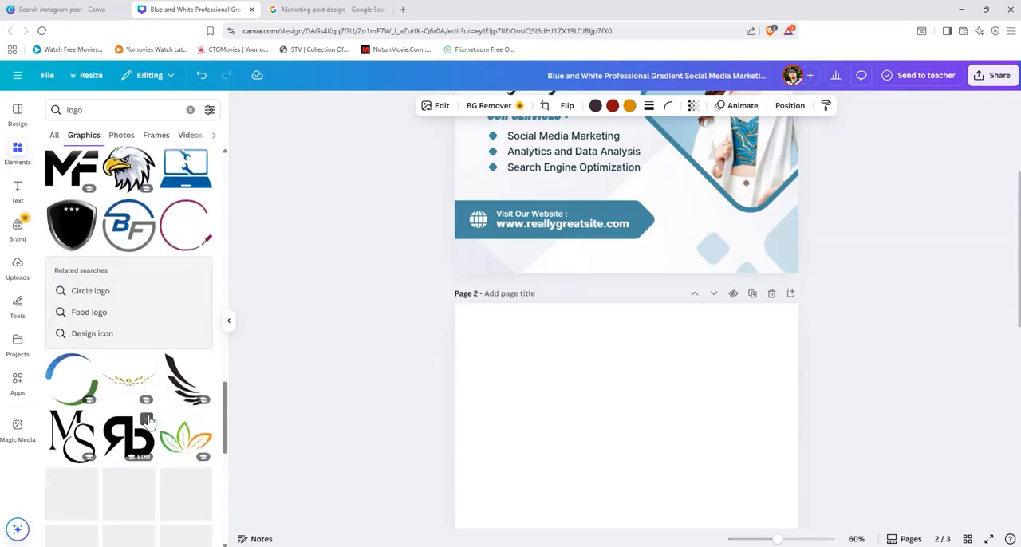
pyautogui.scroll(-4, 150, 421)
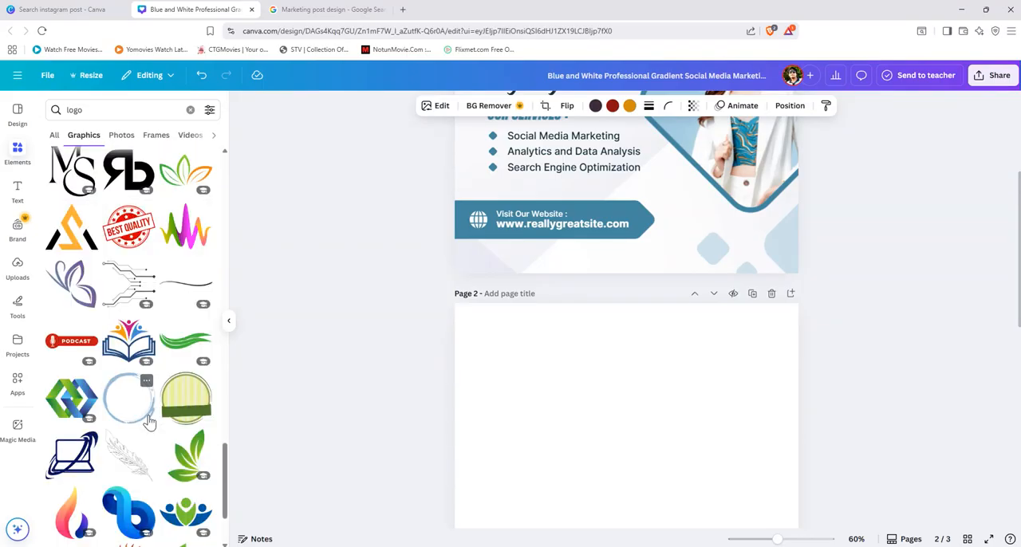
pyautogui.scroll(-4, 148, 423)
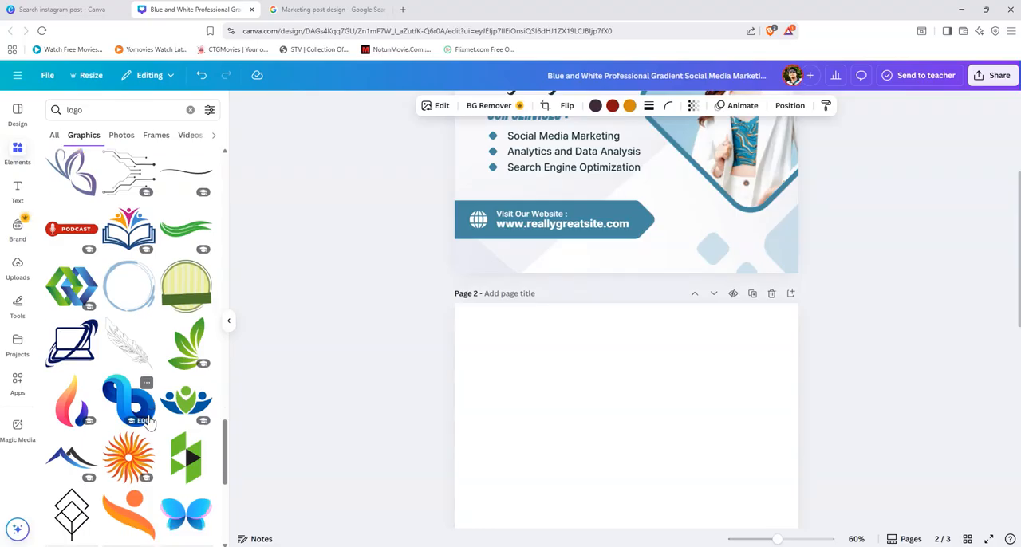
pyautogui.scroll(-3, 150, 423)
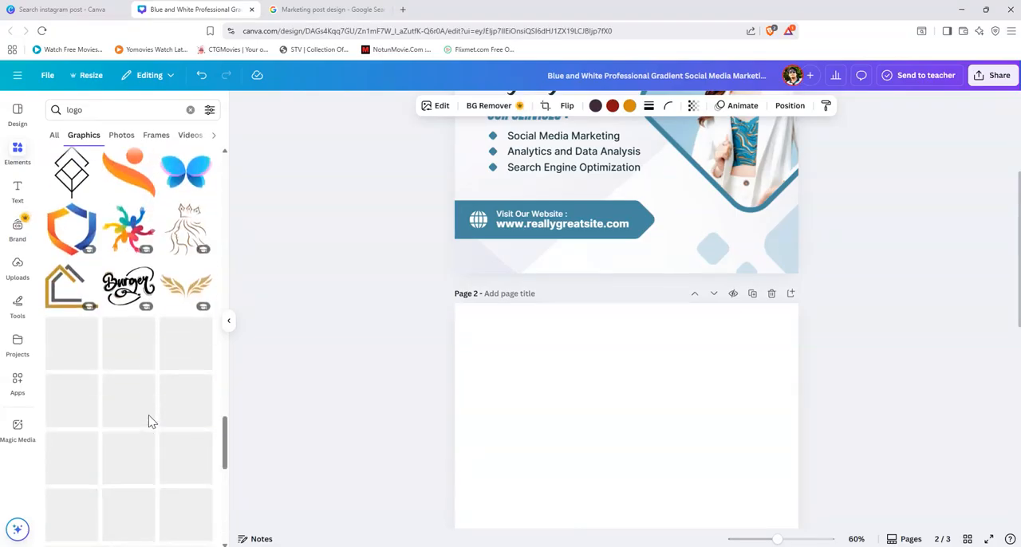
pyautogui.scroll(-3, 149, 422)
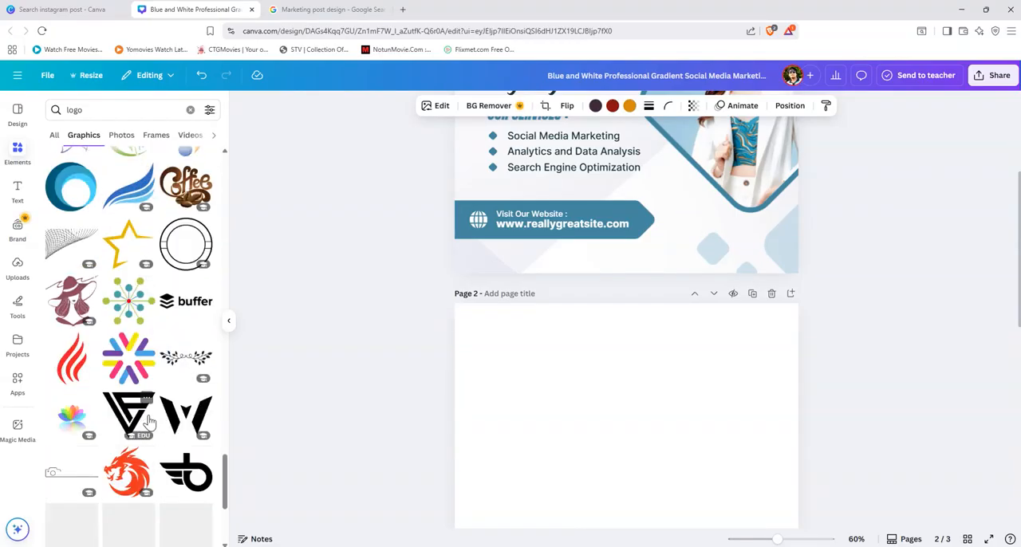
pyautogui.scroll(-3, 148, 422)
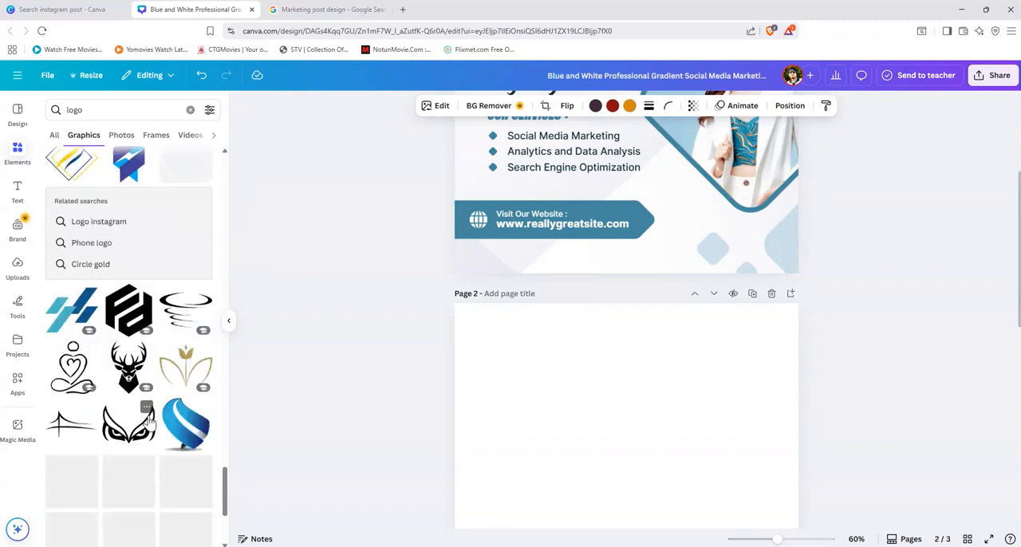
pyautogui.scroll(-8, 150, 423)
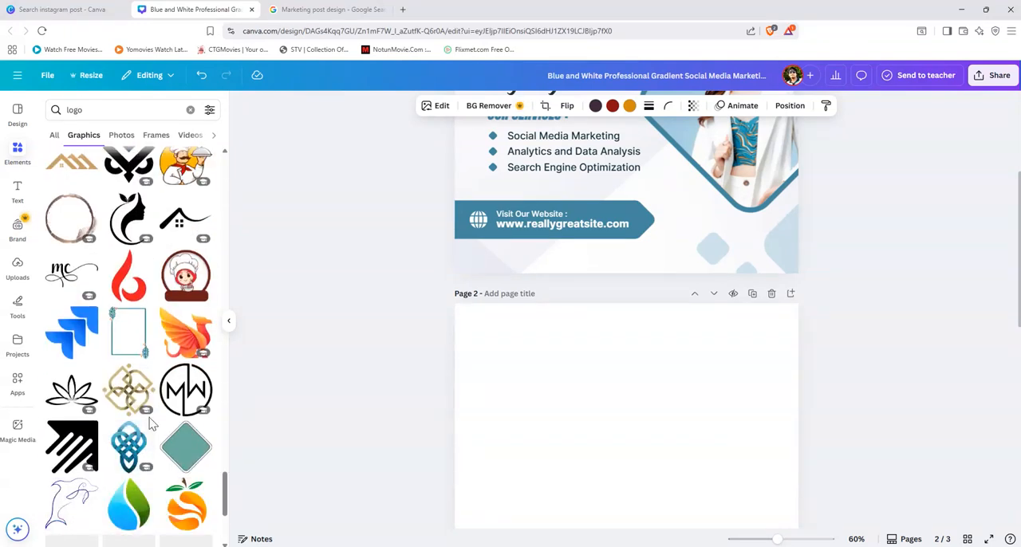
pyautogui.scroll(-1, 153, 423)
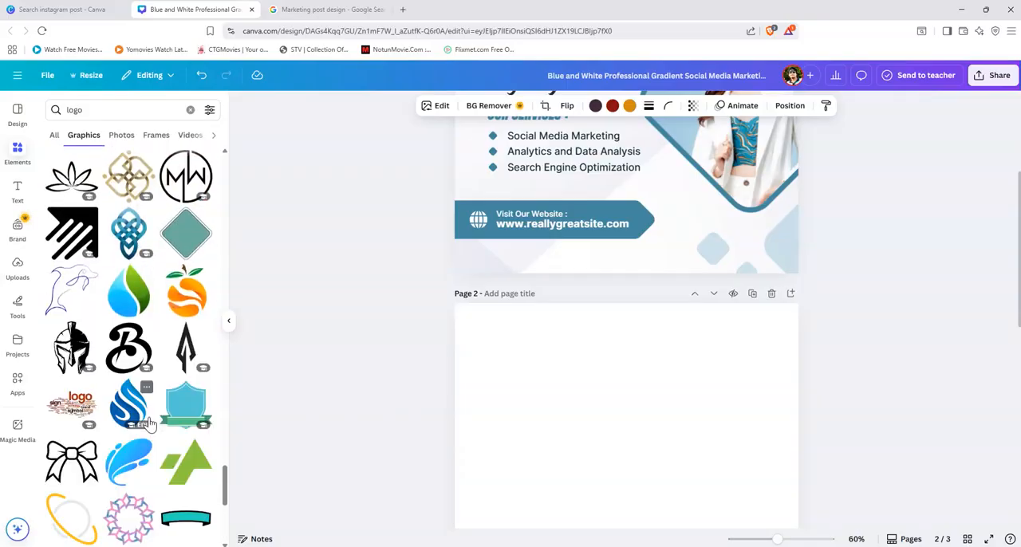
pyautogui.scroll(-5, 149, 423)
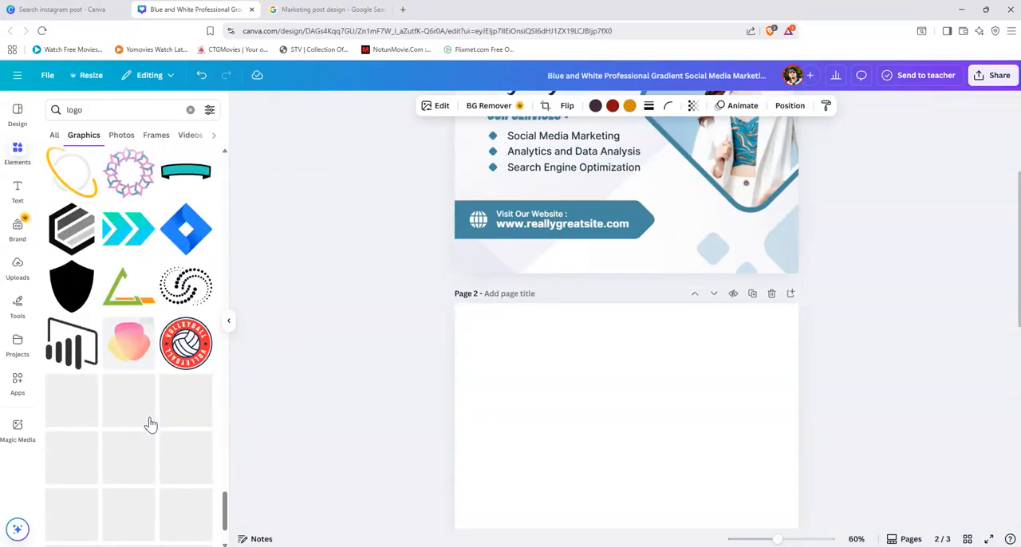
pyautogui.scroll(-4, 151, 423)
pyautogui.scroll(1, 153, 423)
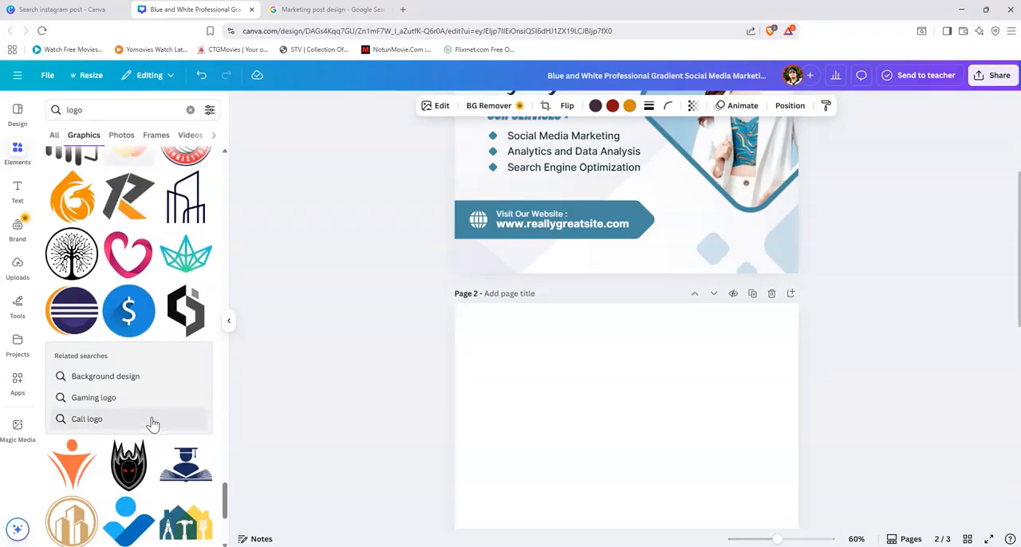
pyautogui.scroll(-3, 153, 424)
pyautogui.scroll(-1, 155, 424)
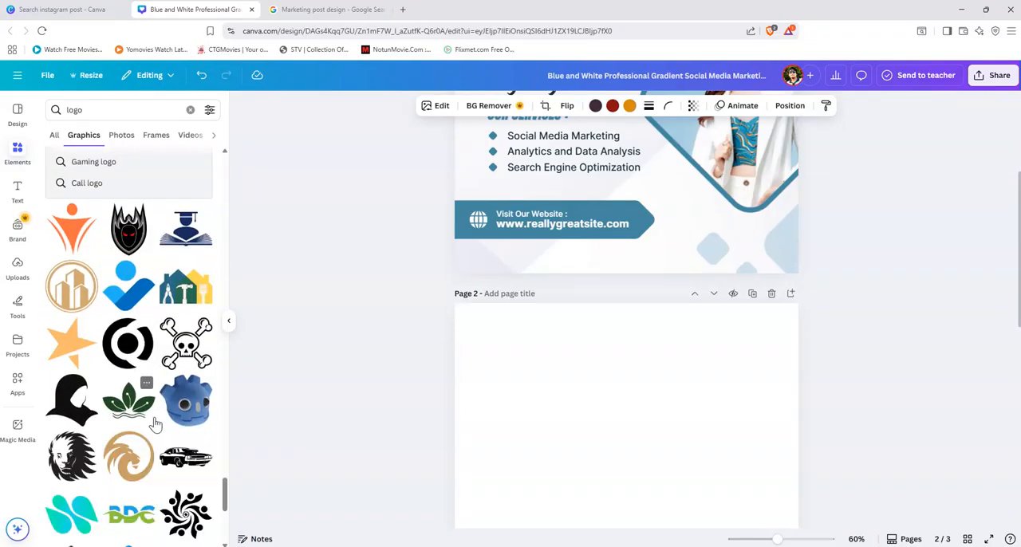
pyautogui.scroll(-3, 156, 425)
pyautogui.scroll(-2, 156, 425)
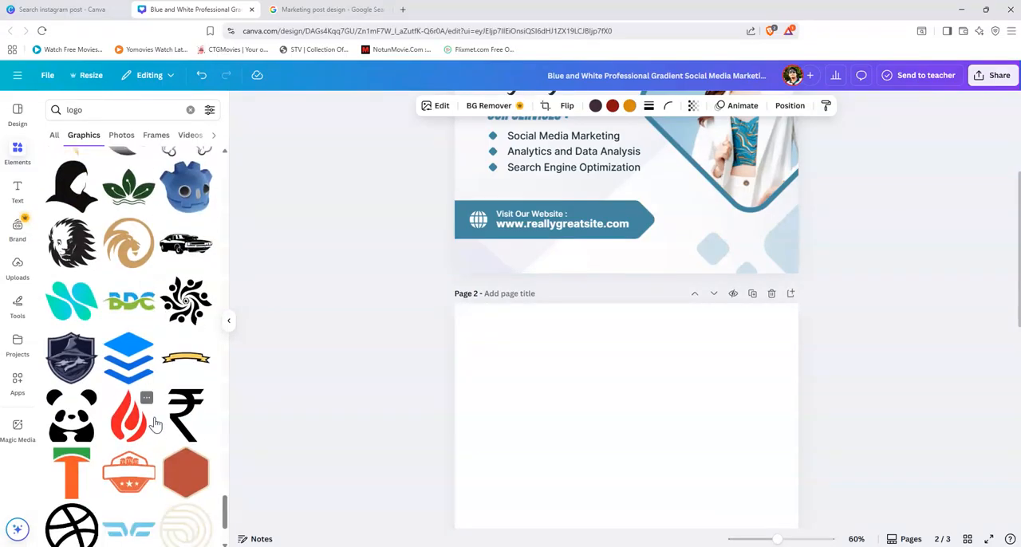
pyautogui.scroll(-4, 155, 425)
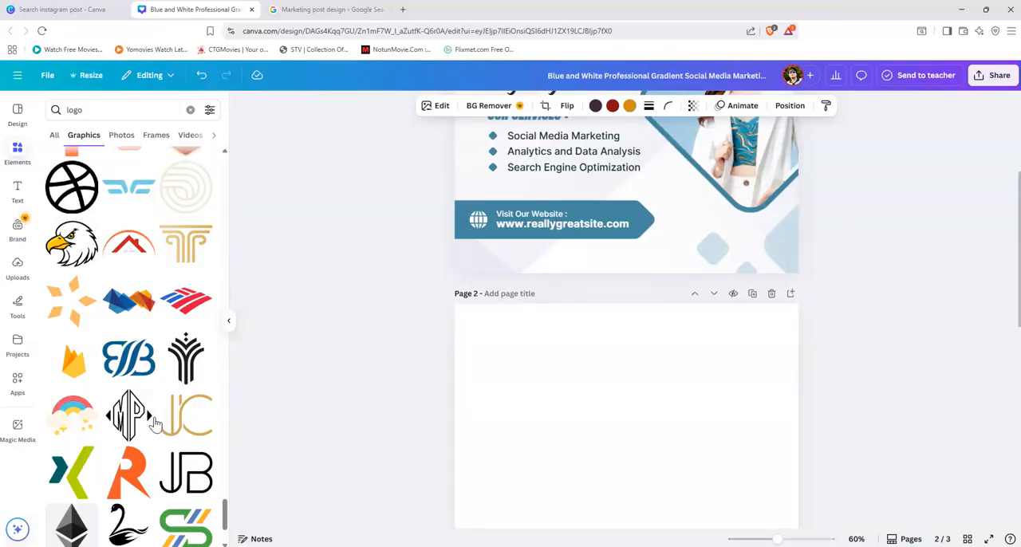
pyautogui.scroll(-1, 156, 425)
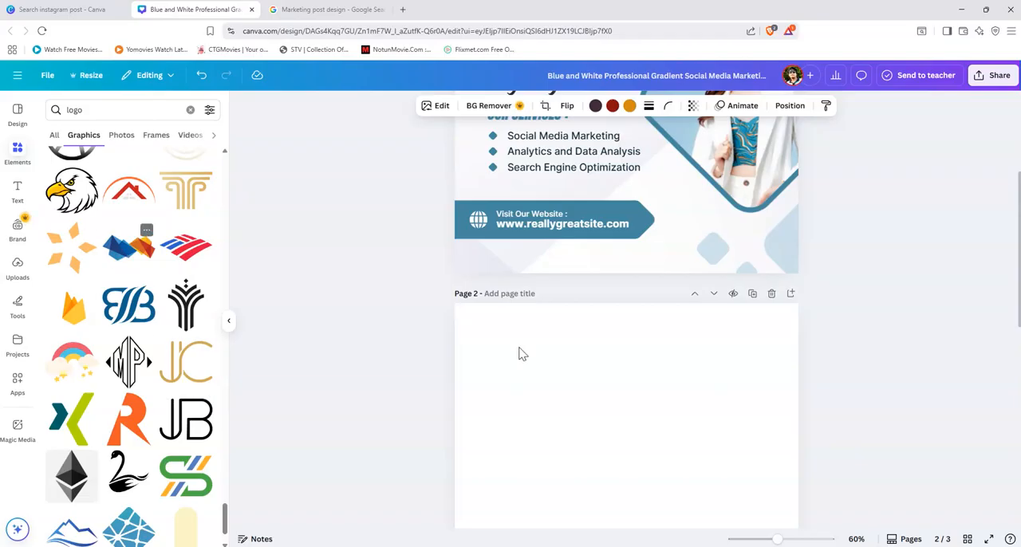
# Step: Add the blue and orange geometric logo graphic to page 2, shrink it and place it near the page's upper-left corner
pyautogui.click(142, 257)
pyautogui.scroll(-2, 660, 407)
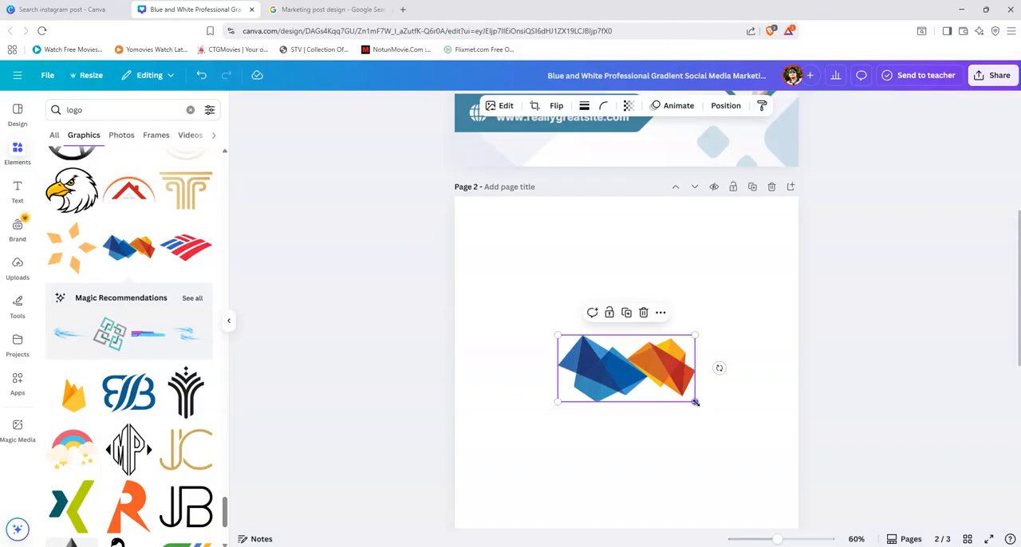
pyautogui.rightClick(696, 403)
pyautogui.click(657, 268)
pyautogui.moveTo(687, 402); pyautogui.dragTo(526, 245)
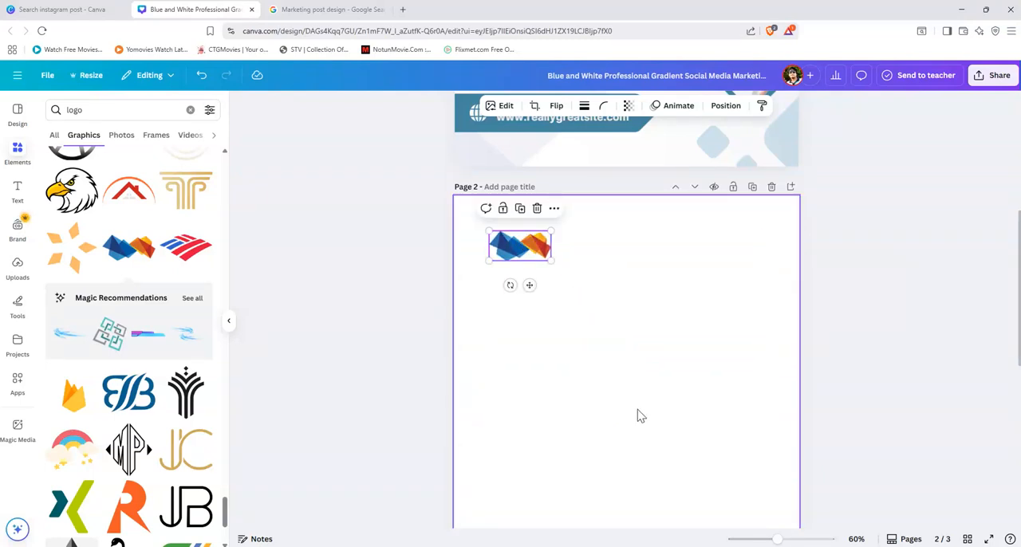
# Step: Examine the reference image on page 3 and the template design on page 1
pyautogui.scroll(-5, 639, 415)
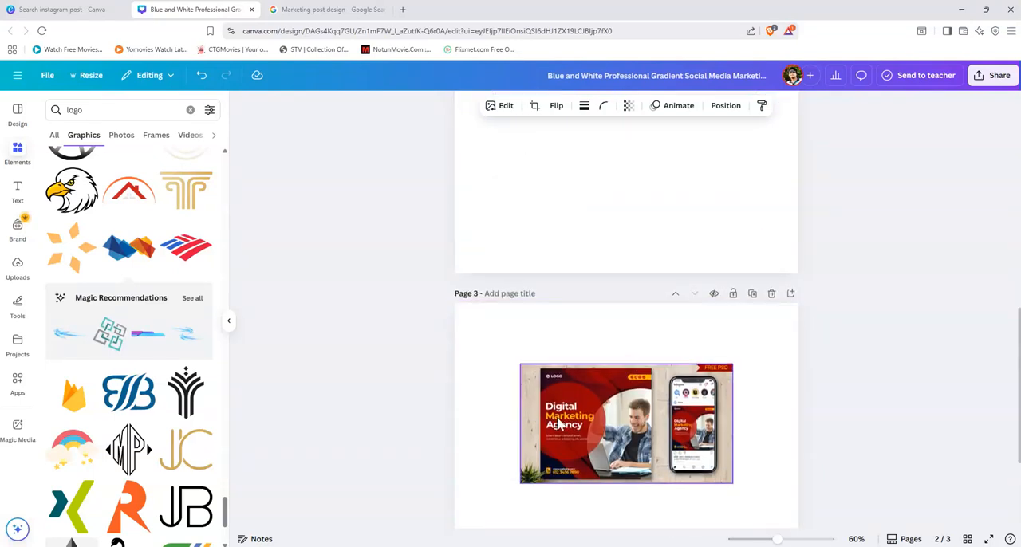
pyautogui.click(721, 385)
pyautogui.scroll(10, 655, 335)
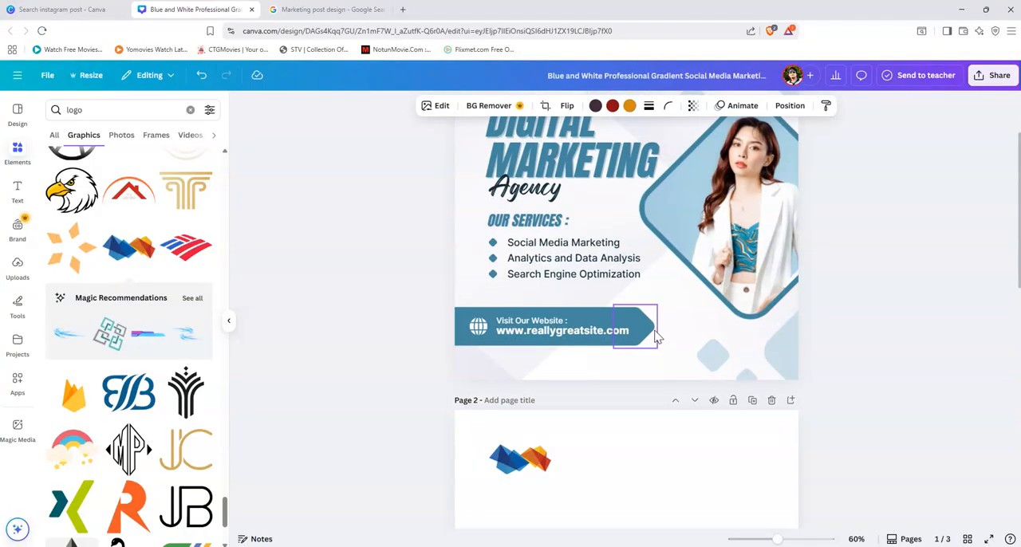
# Step: Copy the "DIGITAL MARKETING" and "Agency" texts from page 1 to page 2 and position them just below the logo
pyautogui.scroll(1, 656, 337)
pyautogui.click(586, 214)
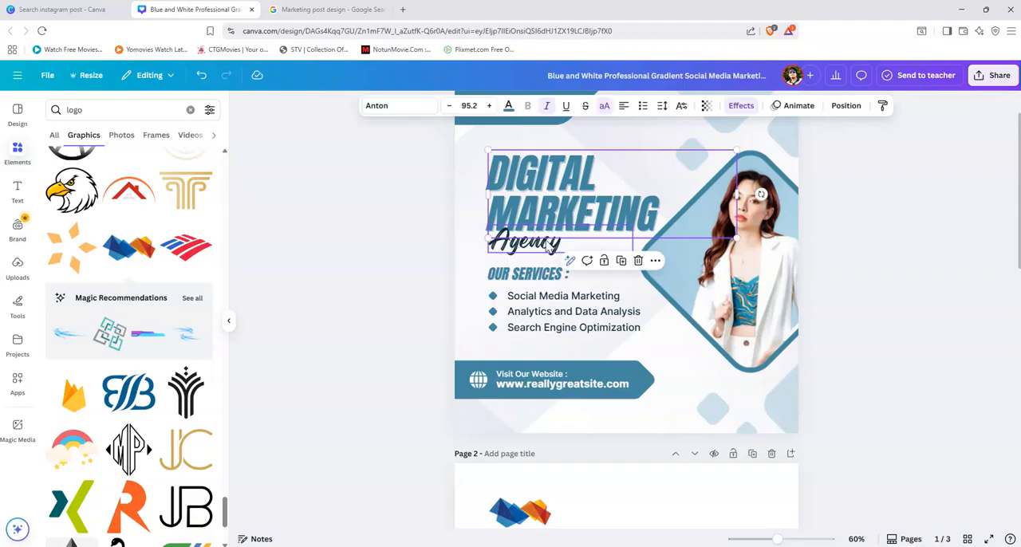
pyautogui.keyDown('shift'); pyautogui.click(526, 242); pyautogui.keyUp('shift')
pyautogui.scroll(-5, 704, 394)
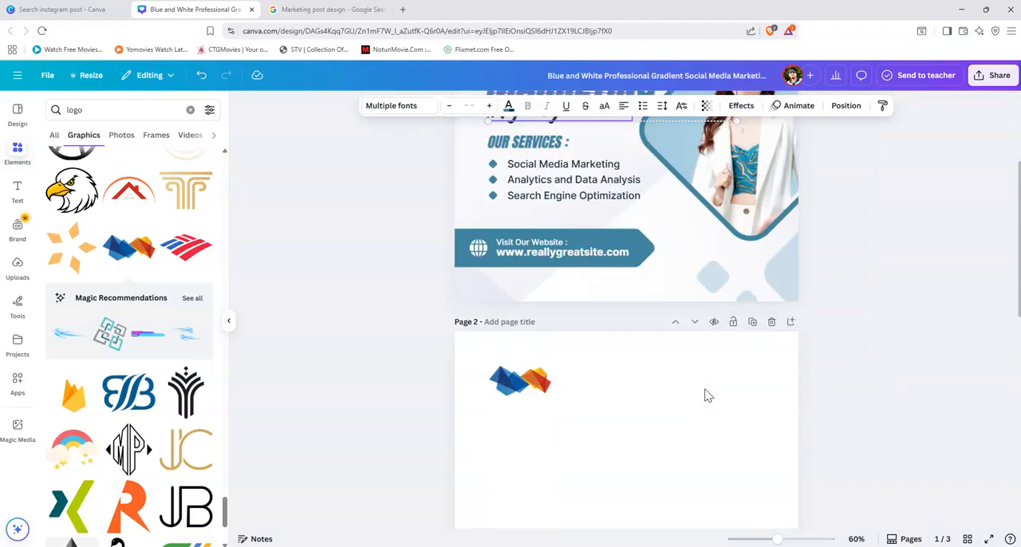
pyautogui.scroll(4, 704, 394)
pyautogui.scroll(2, 705, 395)
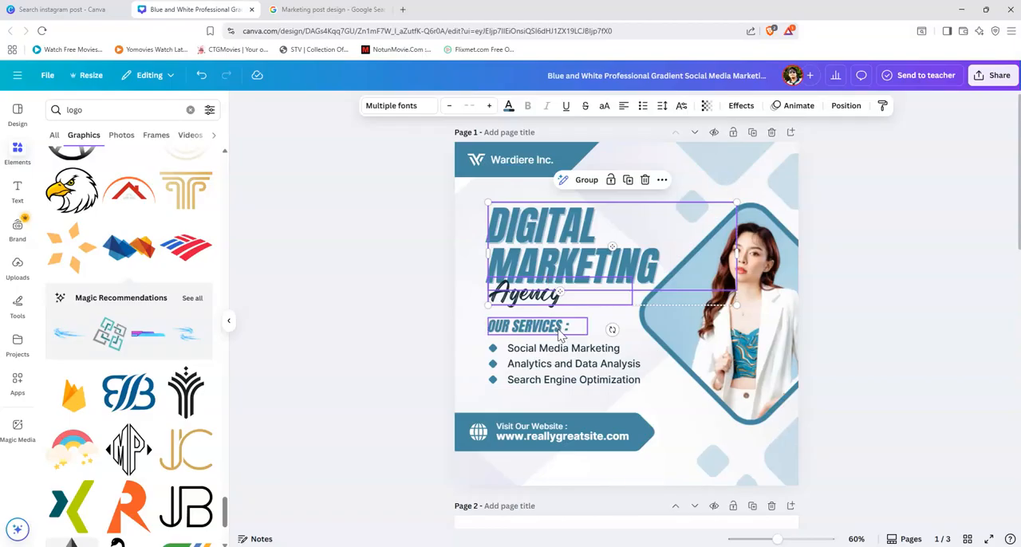
pyautogui.scroll(-7, 562, 335)
pyautogui.click(559, 295)
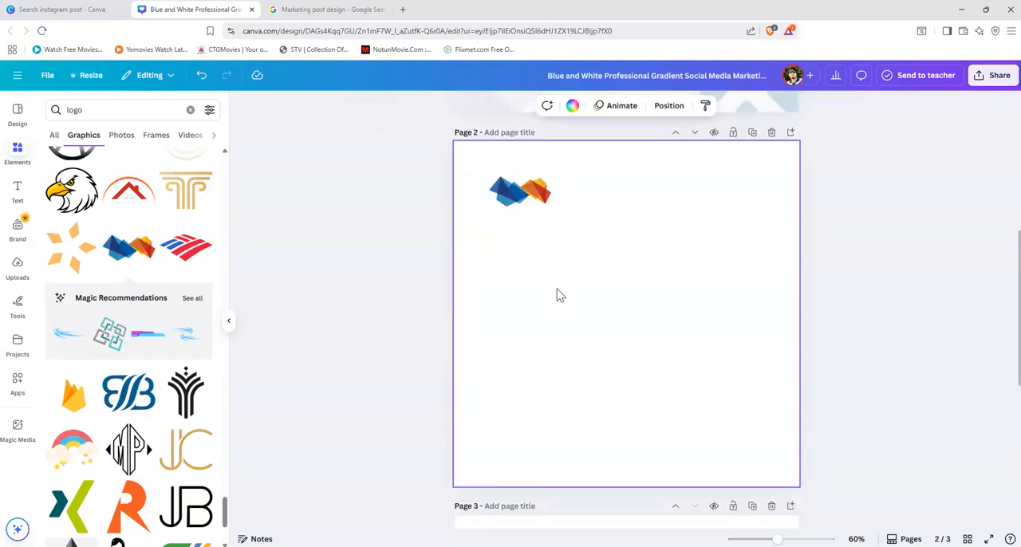
pyautogui.hotkey('ctrl', 'v')
pyautogui.moveTo(574, 230); pyautogui.dragTo(575, 253)
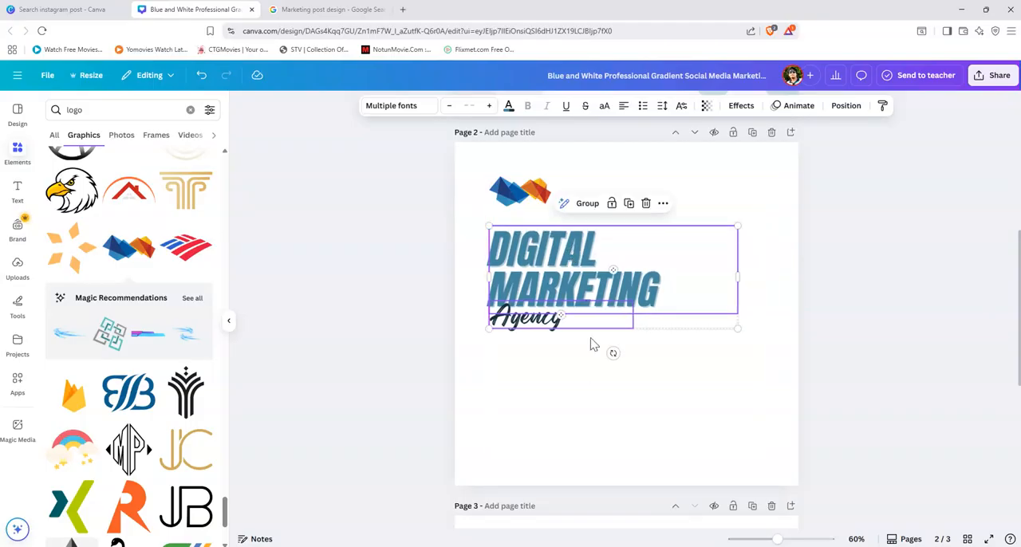
# Step: Compare the heading on page 2 with the reference image on page 3 and the original Google image result
pyautogui.scroll(-5, 591, 390)
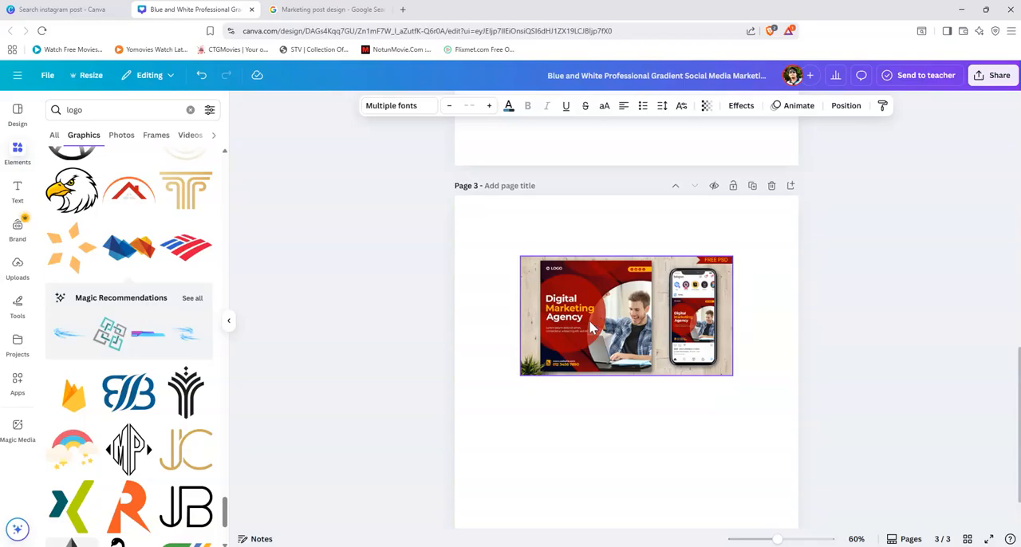
pyautogui.scroll(4, 590, 327)
pyautogui.scroll(-2, 564, 367)
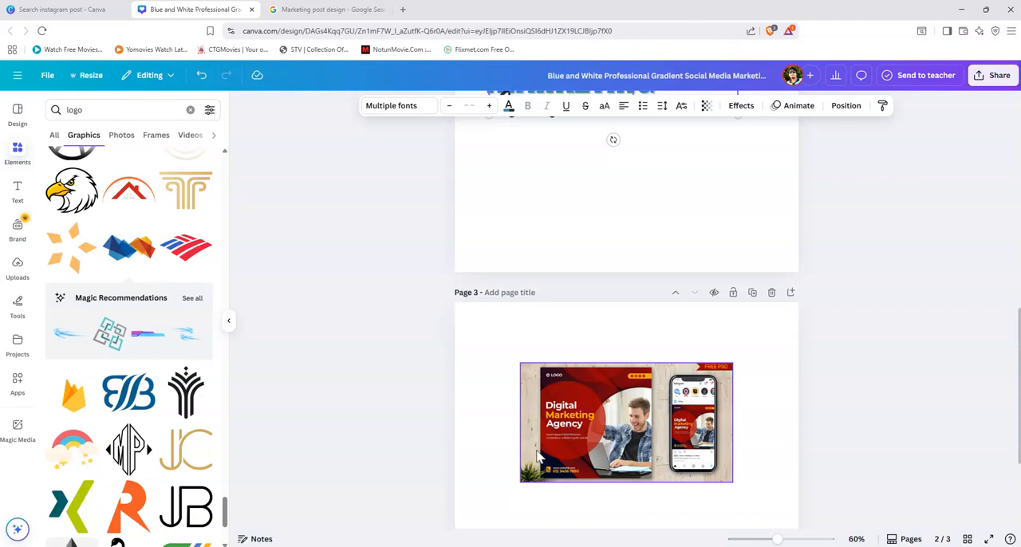
pyautogui.scroll(3, 567, 446)
pyautogui.scroll(-3, 568, 449)
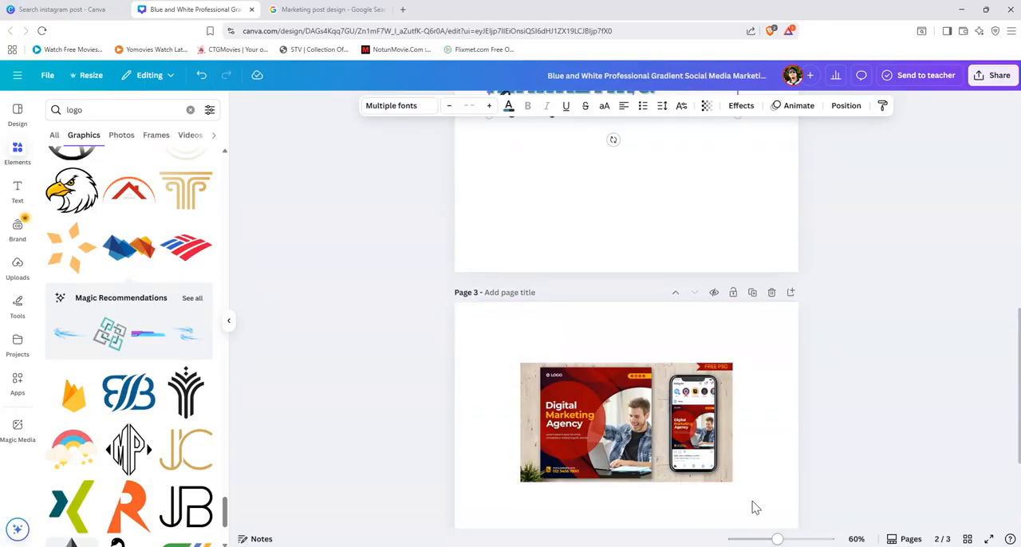
pyautogui.click(323, 10)
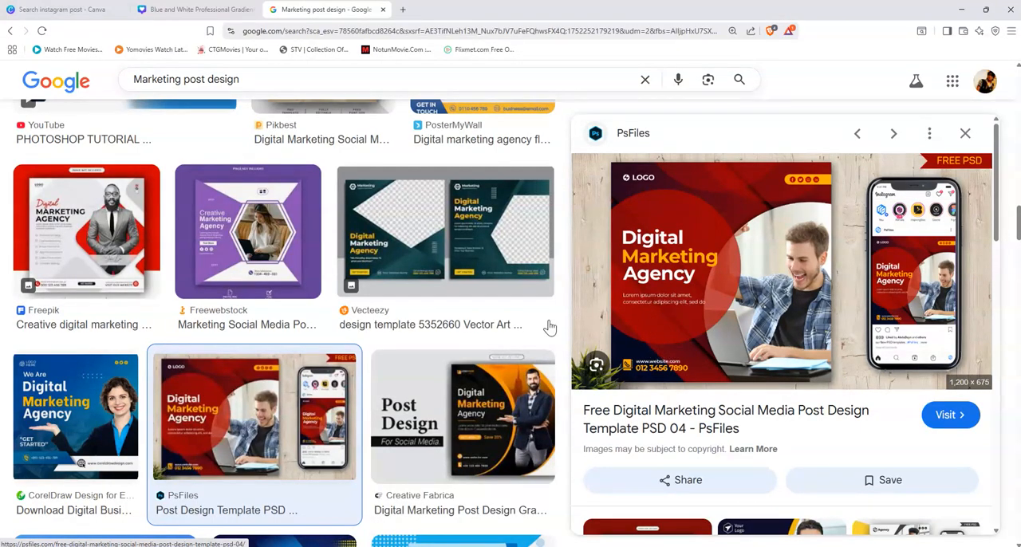
pyautogui.click(193, 19)
# Step: Enlarge the reference image on page 3 and shift it so the red Digital Marketing Agency post fills the page
pyautogui.scroll(-2, 626, 417)
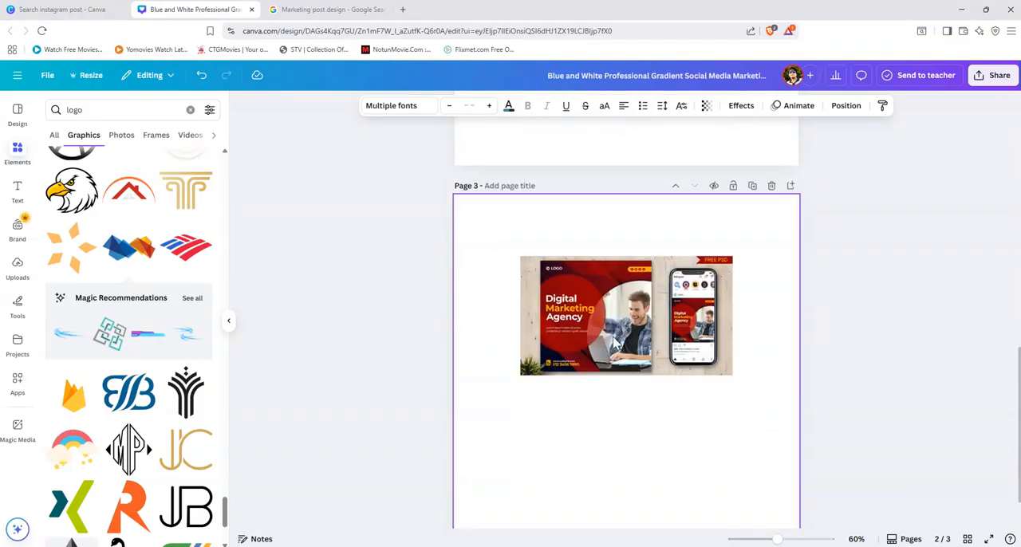
pyautogui.click(731, 373)
pyautogui.moveTo(732, 375); pyautogui.dragTo(947, 496)
pyautogui.moveTo(751, 405); pyautogui.dragTo(703, 373)
pyautogui.moveTo(900, 463); pyautogui.dragTo(1001, 524)
pyautogui.moveTo(674, 405); pyautogui.dragTo(633, 387)
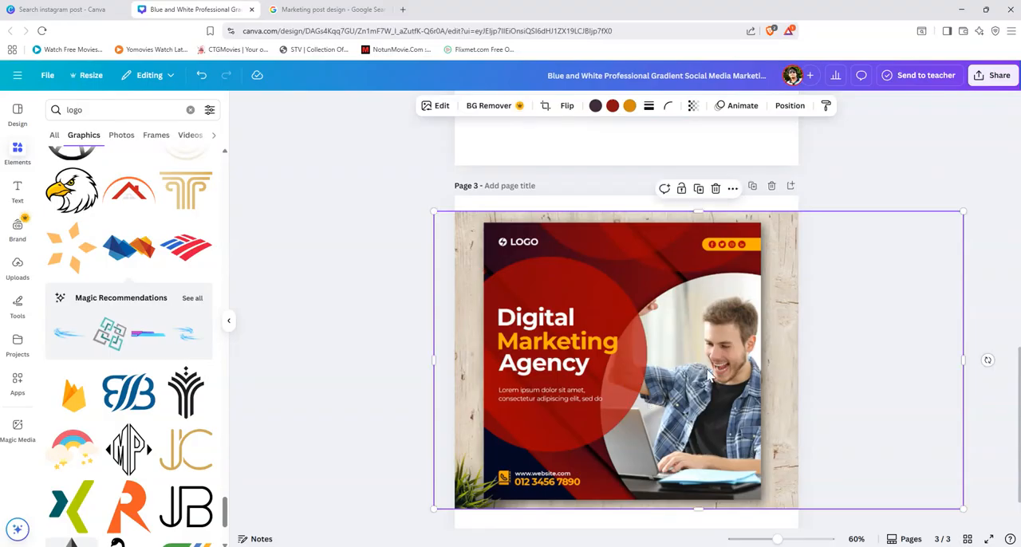
# Step: Compare the logo and heading layout on page 2 with the enlarged reference post on page 3
pyautogui.scroll(5, 684, 357)
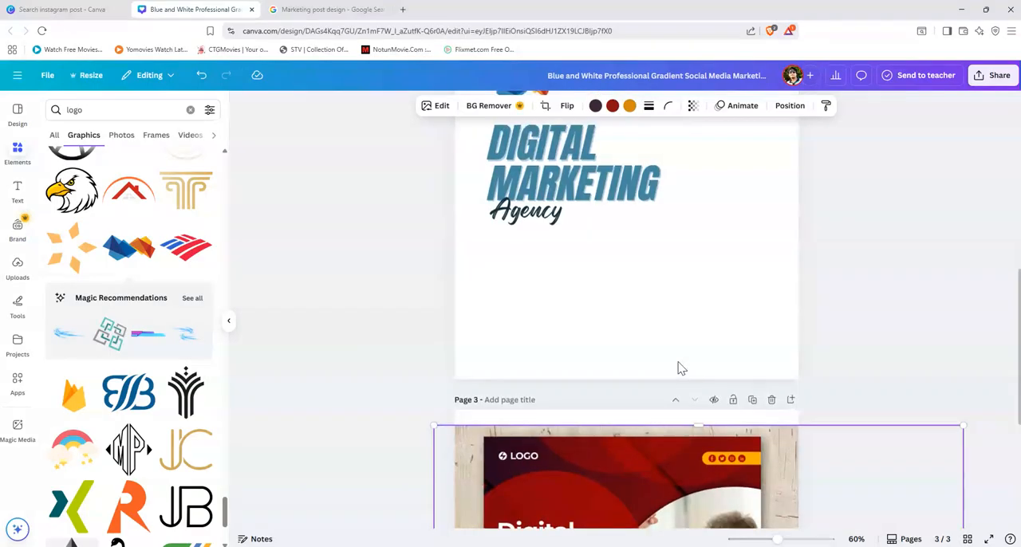
pyautogui.scroll(2, 681, 368)
pyautogui.scroll(-5, 679, 366)
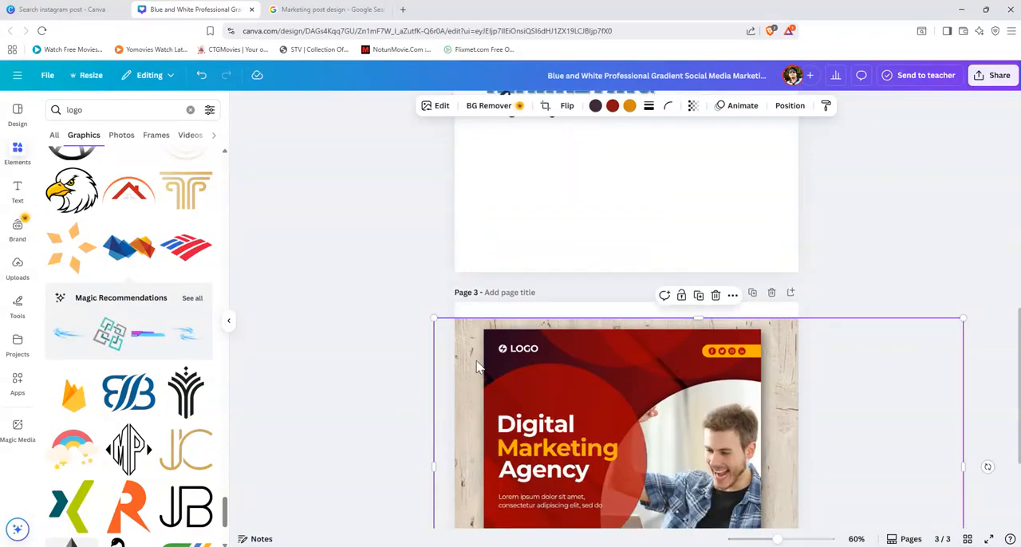
pyautogui.scroll(5, 541, 378)
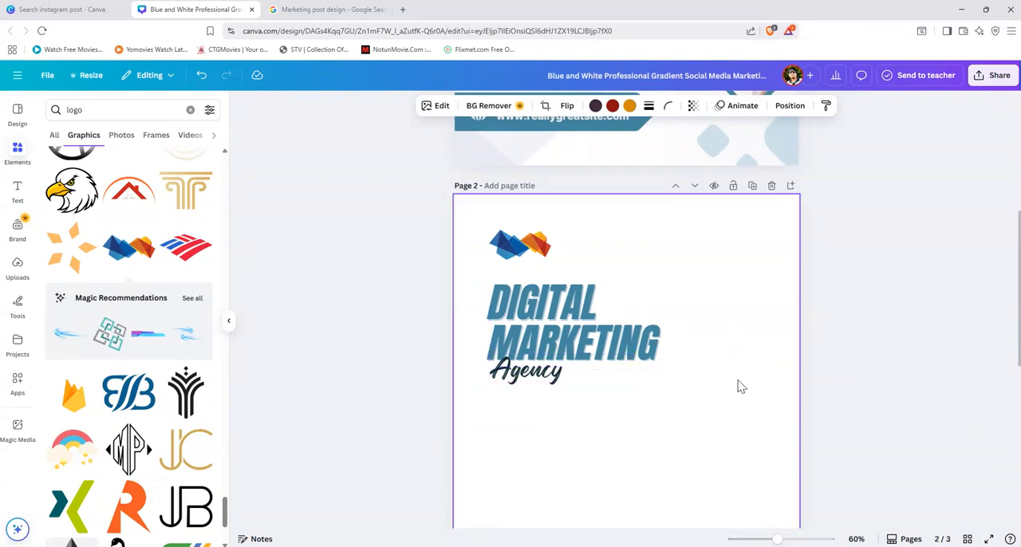
pyautogui.rightClick(675, 413)
pyautogui.click(604, 418)
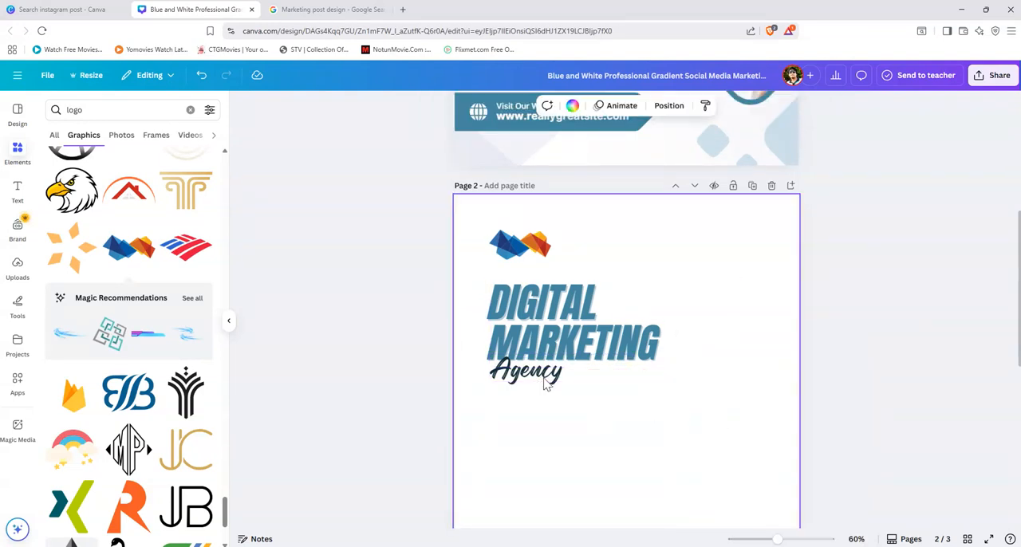
pyautogui.scroll(-2, 630, 403)
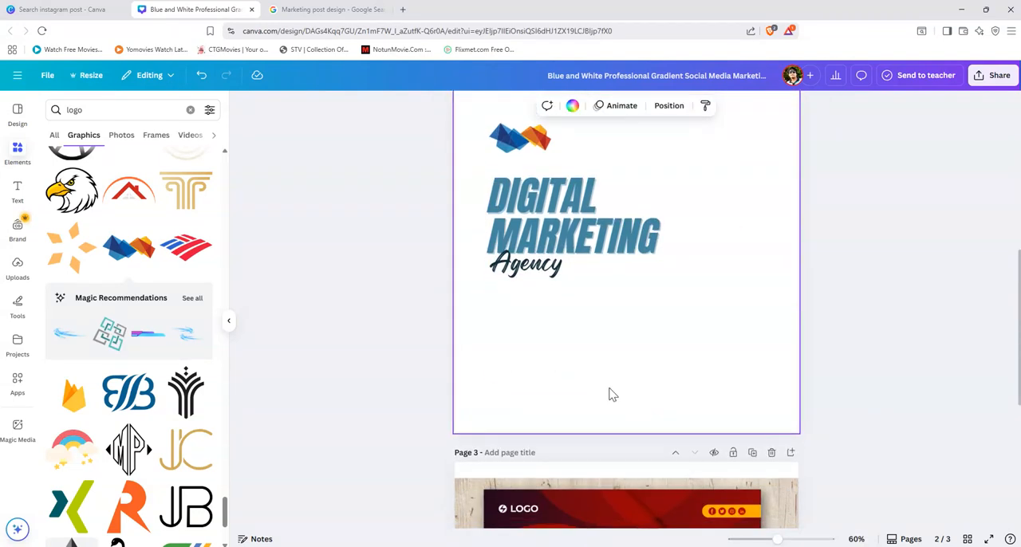
pyautogui.scroll(-4, 604, 335)
pyautogui.scroll(6, 604, 336)
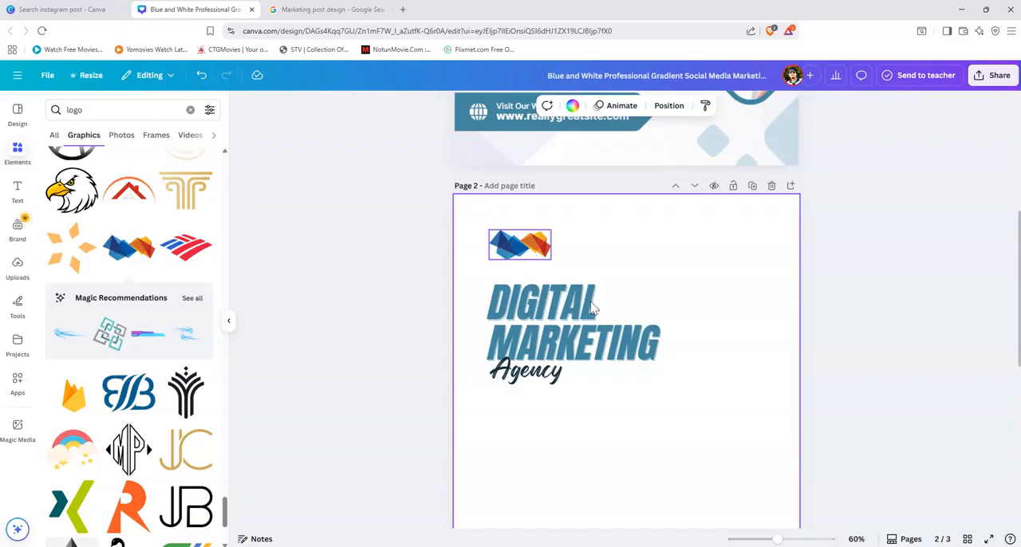
pyautogui.scroll(-3, 650, 395)
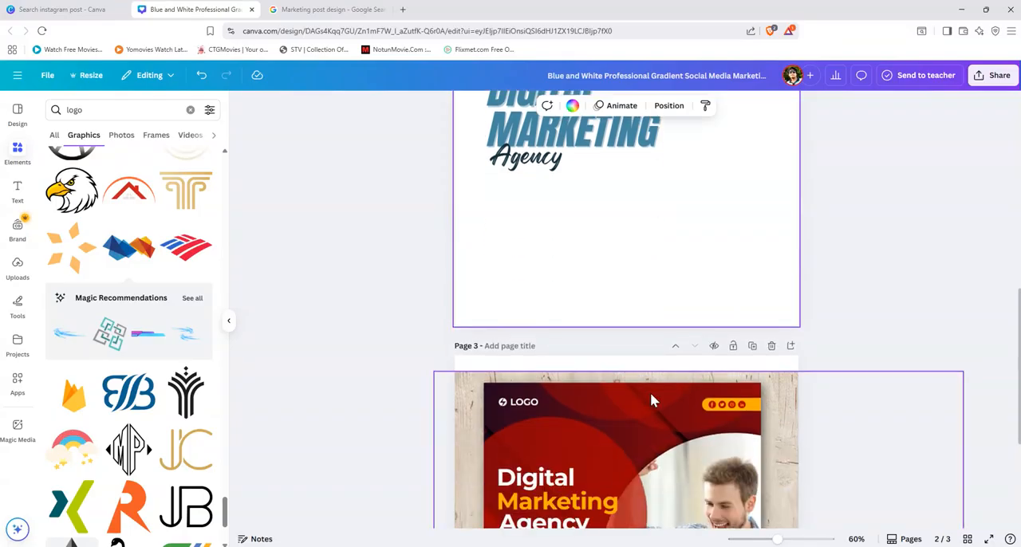
pyautogui.scroll(2, 650, 399)
pyautogui.scroll(-2, 651, 399)
pyautogui.scroll(3, 650, 399)
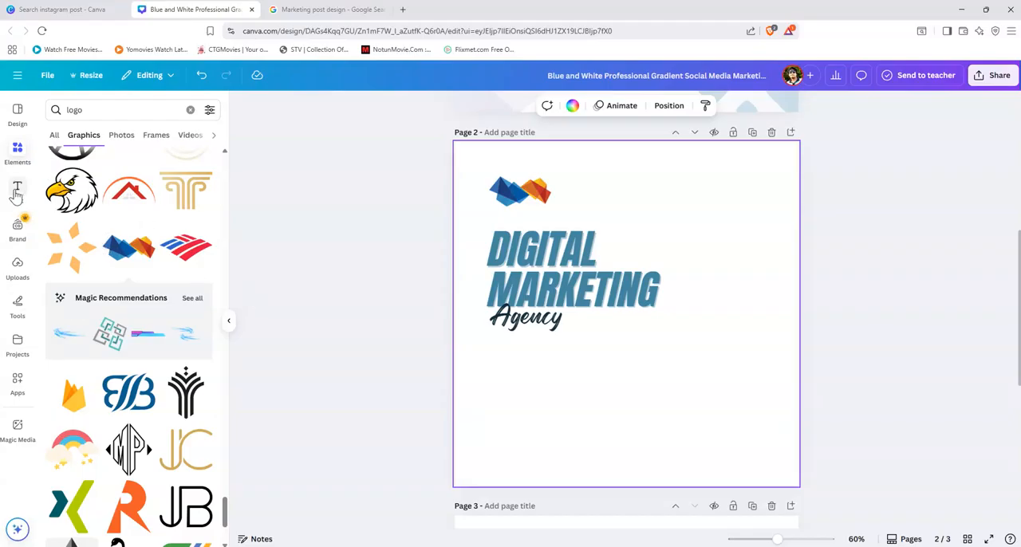
# Step: Replace the "logo" graphics search with a search for "background"
pyautogui.click(20, 158)
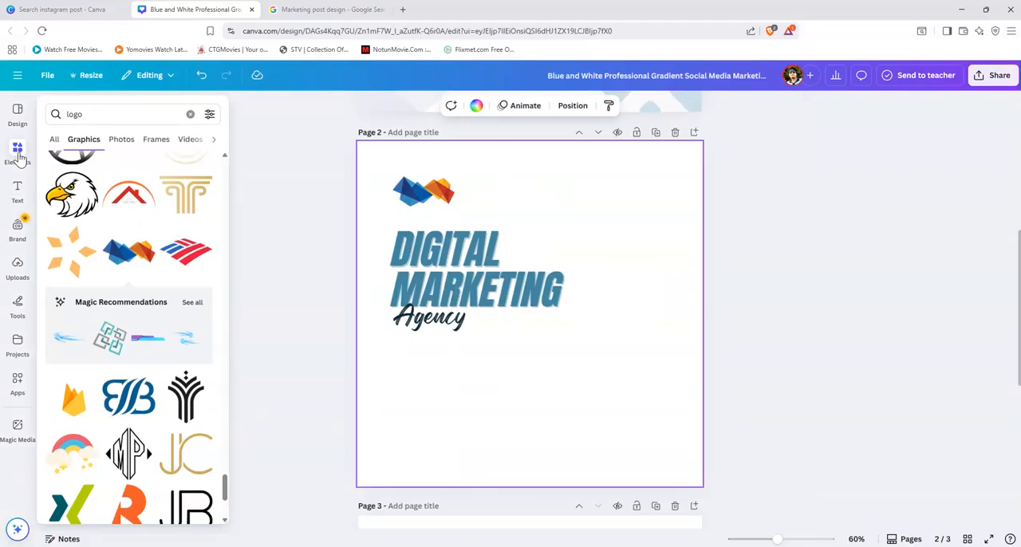
pyautogui.click(18, 116)
pyautogui.click(18, 155)
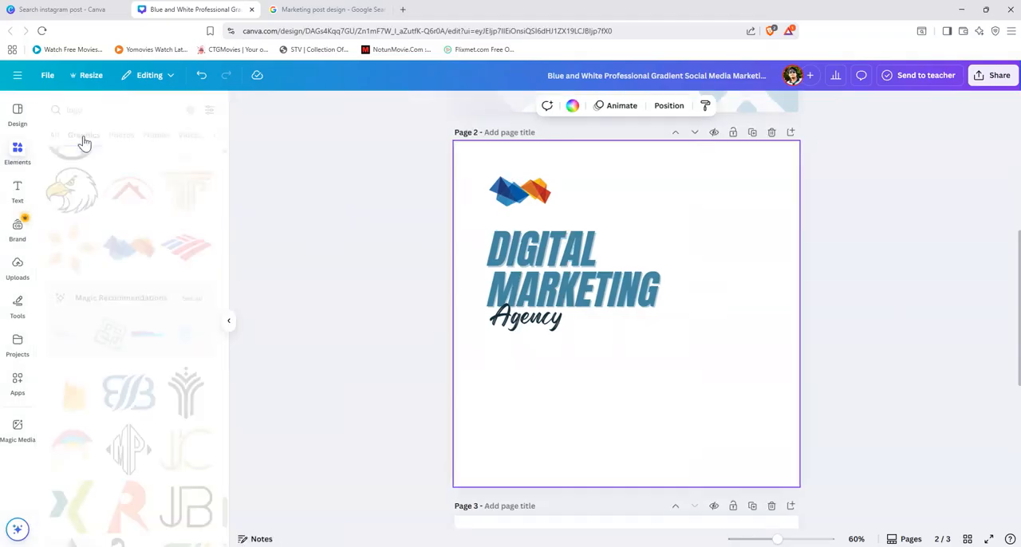
pyautogui.click(91, 107)
pyautogui.moveTo(91, 107); pyautogui.dragTo(60, 112)
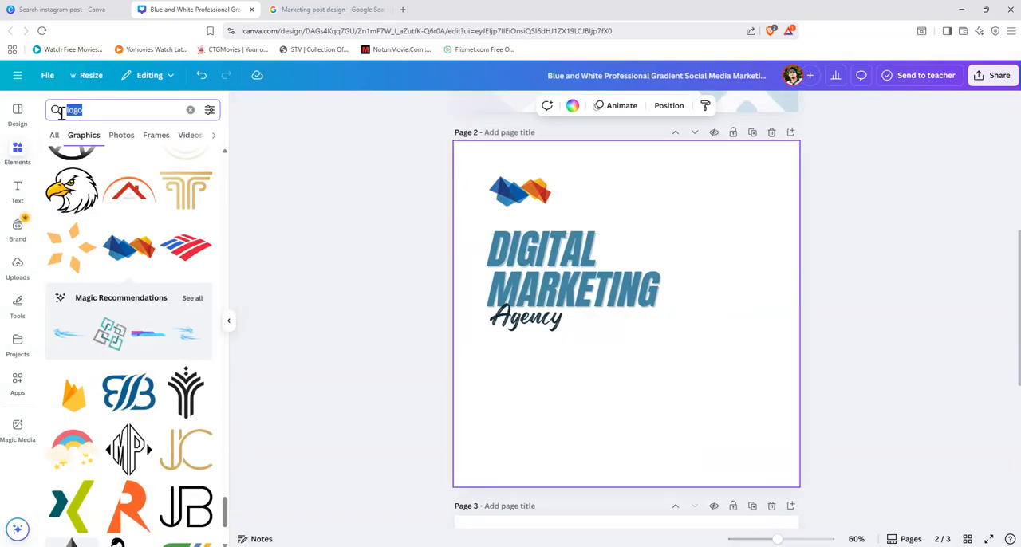
pyautogui.write('back')
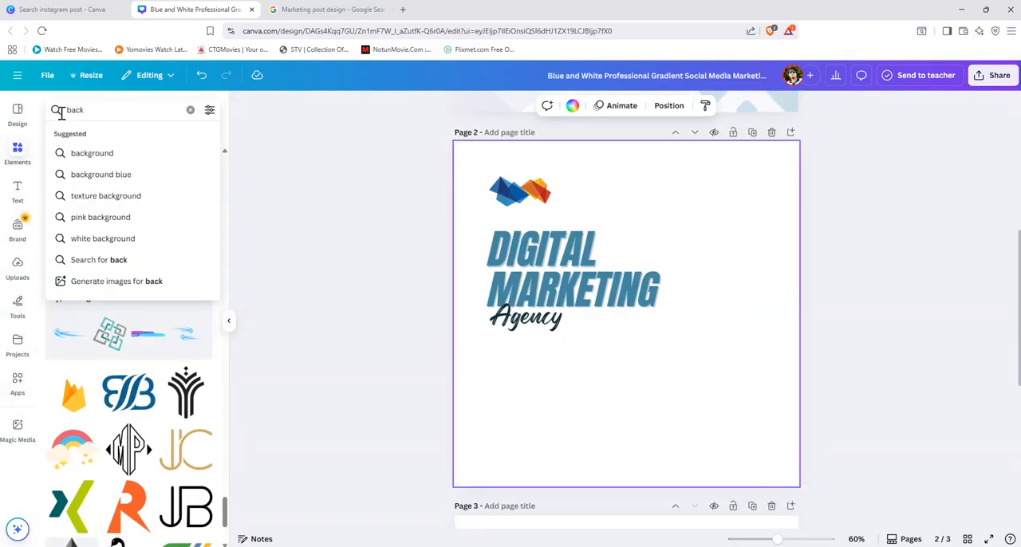
pyautogui.click(94, 153)
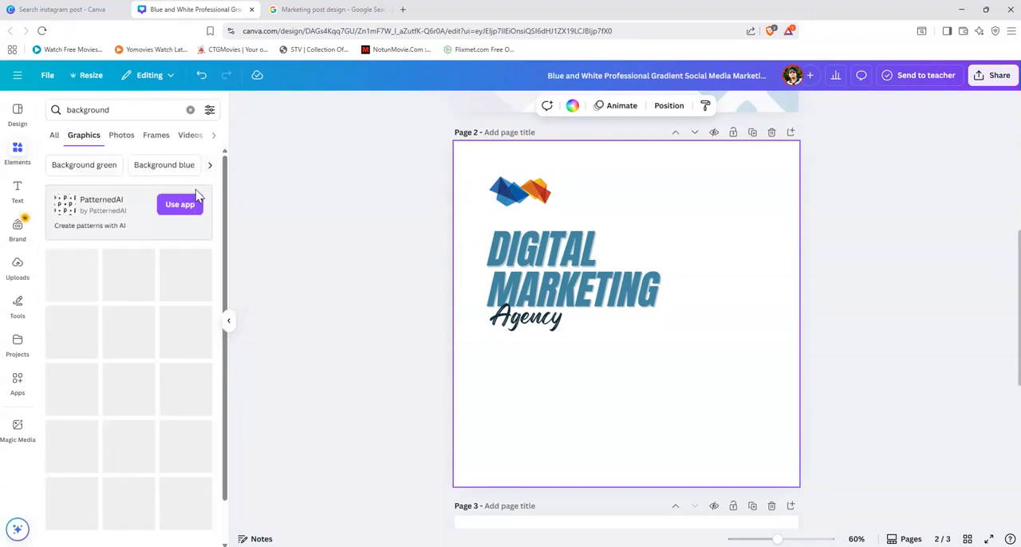
# Step: Try the teal and white low-poly background on page 2, moving it near the lower-right corner, and delete it
pyautogui.scroll(-1, 133, 365)
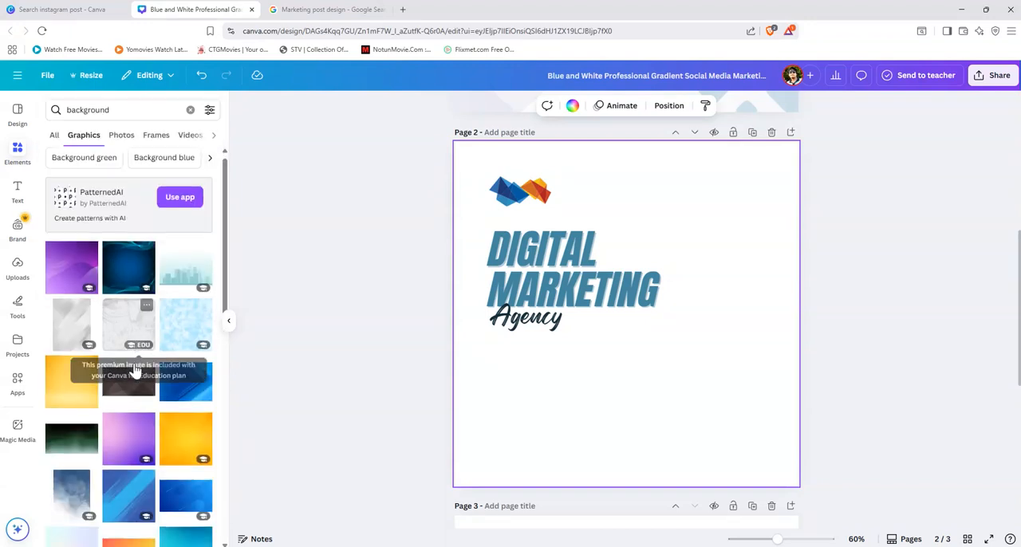
pyautogui.scroll(-3, 134, 369)
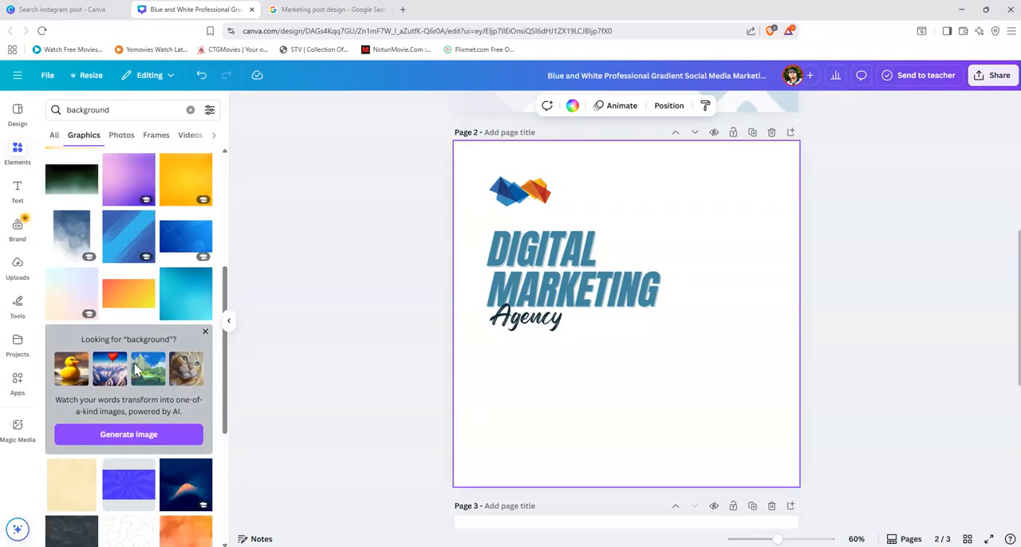
pyautogui.scroll(-2, 141, 386)
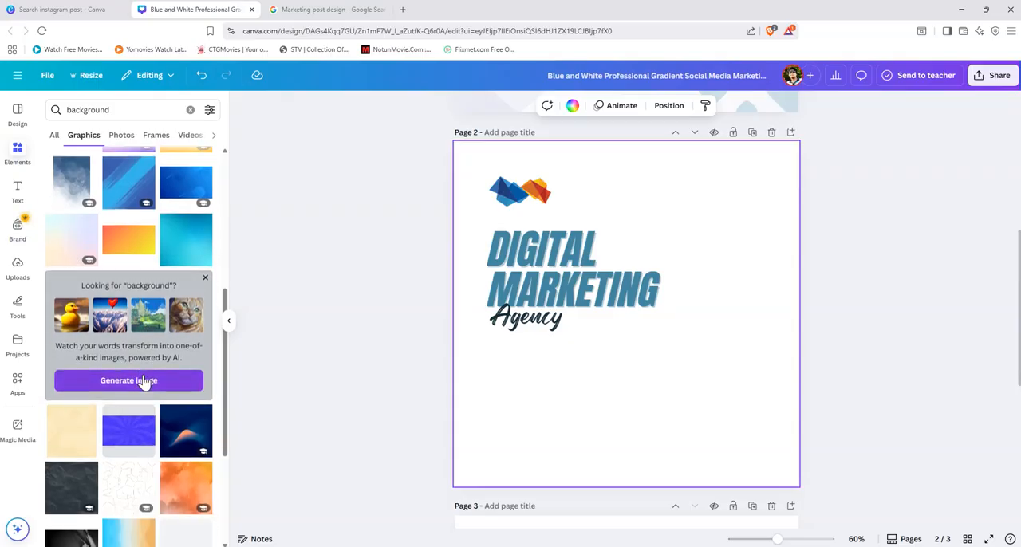
pyautogui.scroll(-5, 143, 383)
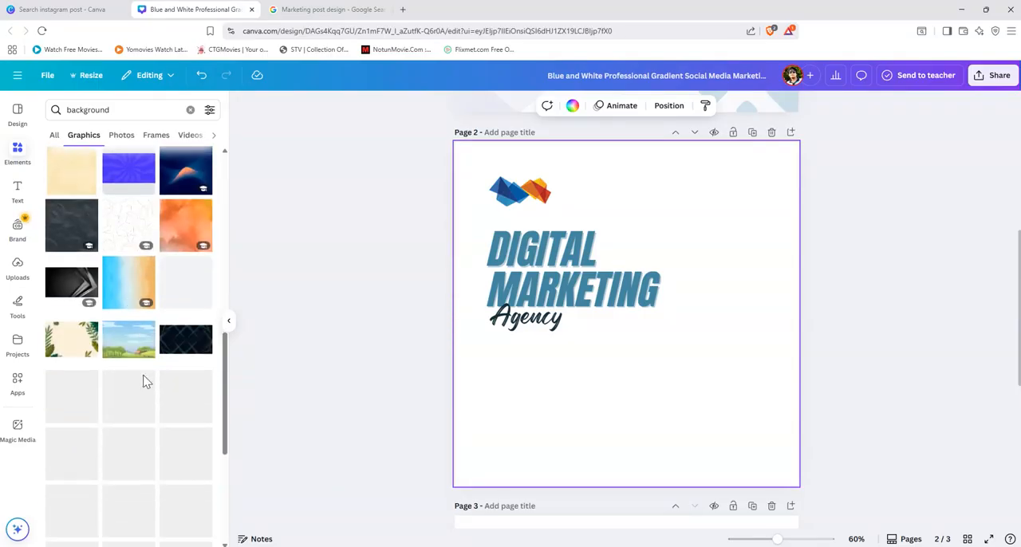
pyautogui.scroll(-2, 144, 383)
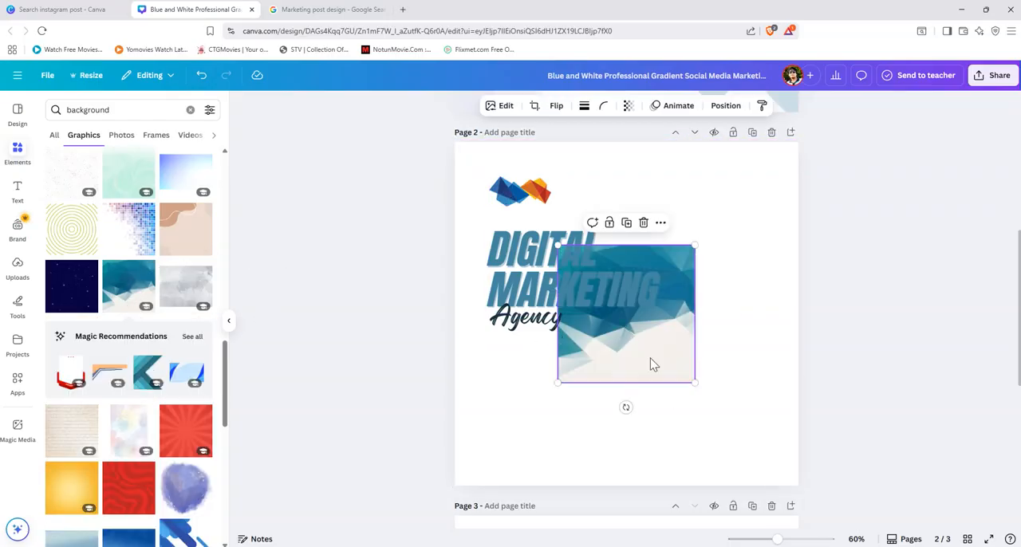
pyautogui.moveTo(652, 360); pyautogui.dragTo(737, 447)
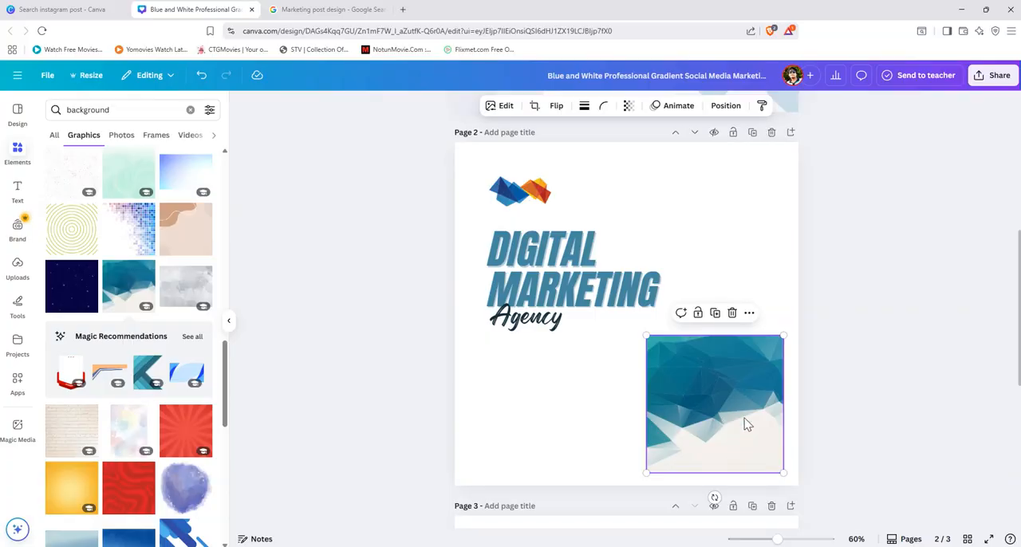
pyautogui.press('Delete')
# Step: Add the dark-to-light blue gradient background graphic to page 2 and move it up over the logo and heading
pyautogui.scroll(-5, 170, 391)
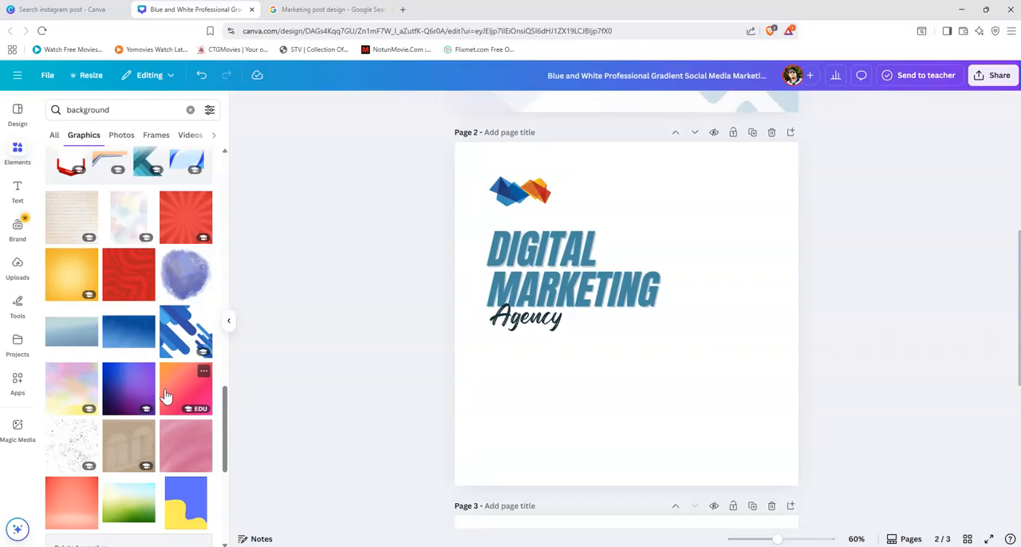
pyautogui.scroll(-3, 166, 395)
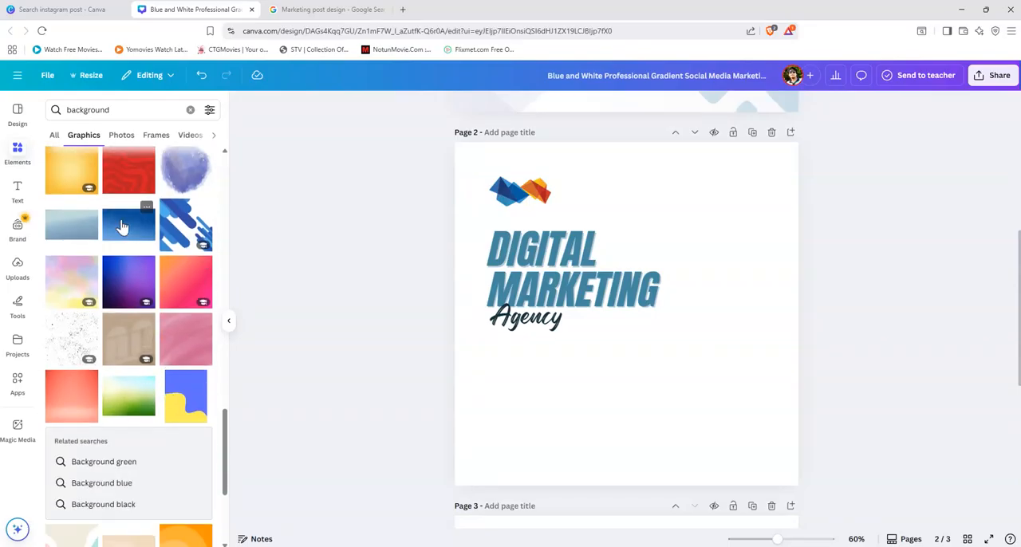
pyautogui.click(120, 228)
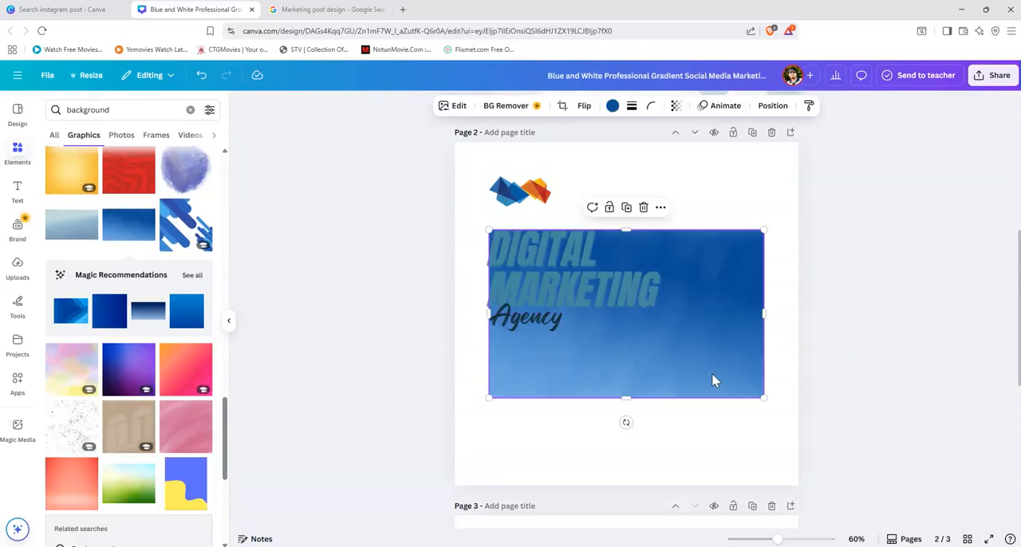
pyautogui.moveTo(714, 381); pyautogui.dragTo(677, 294)
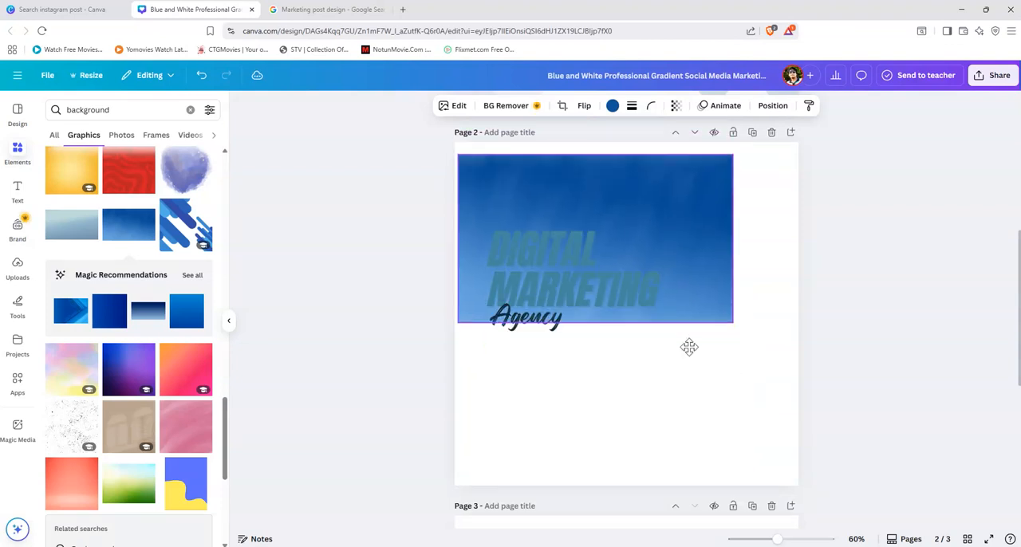
pyautogui.moveTo(690, 347); pyautogui.dragTo(688, 321)
pyautogui.rightClick(692, 240)
pyautogui.press('Escape')
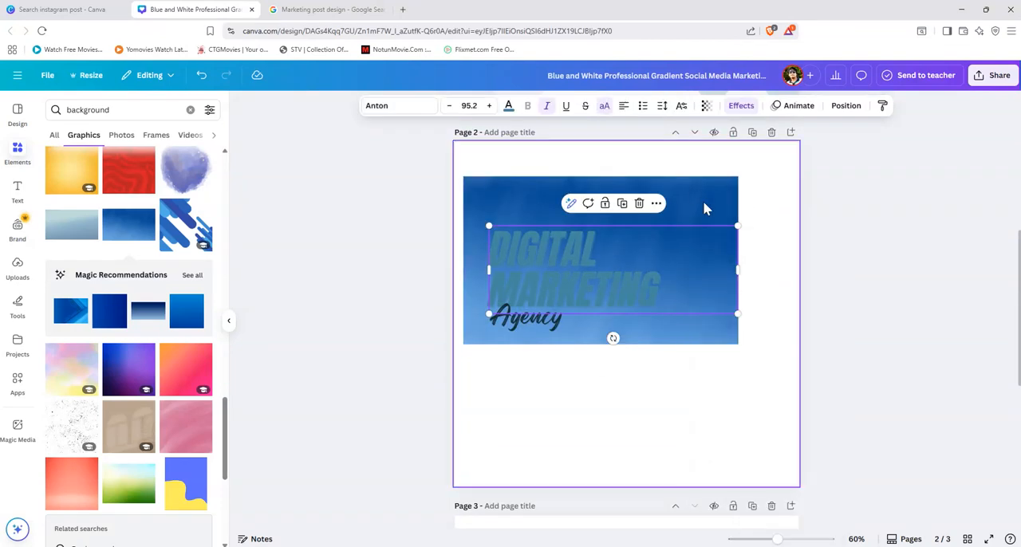
# Step: Send the blue gradient graphic to the back, behind the logo and heading on page 2
pyautogui.click(704, 204)
pyautogui.rightClick(706, 202)
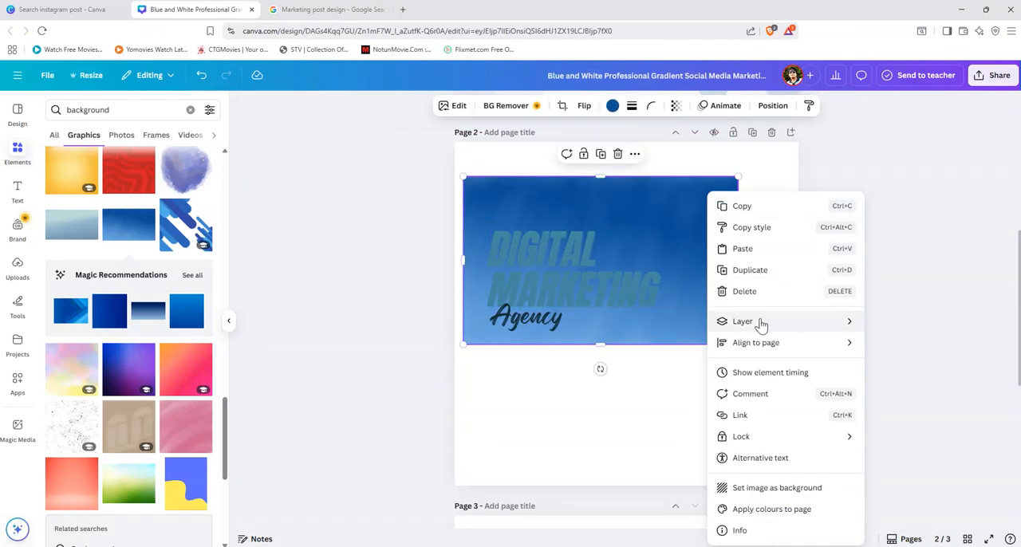
pyautogui.moveTo(762, 323)
pyautogui.click(868, 385)
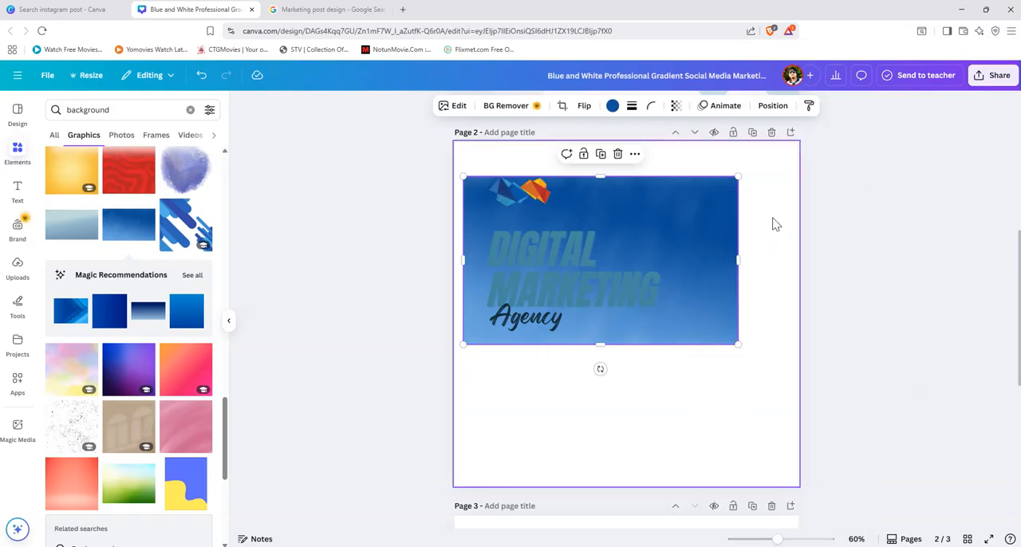
pyautogui.click(776, 224)
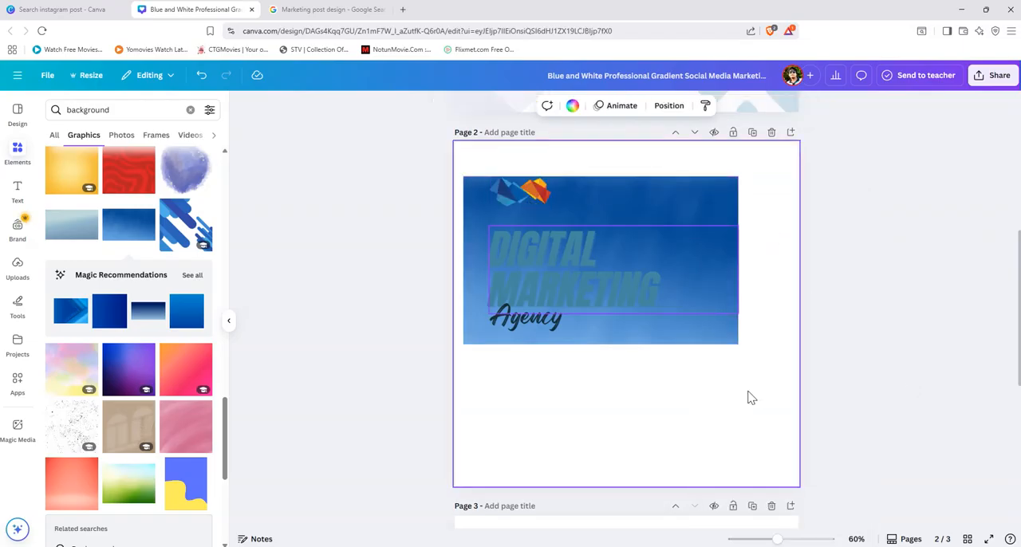
pyautogui.scroll(-3, 751, 399)
pyautogui.scroll(4, 748, 401)
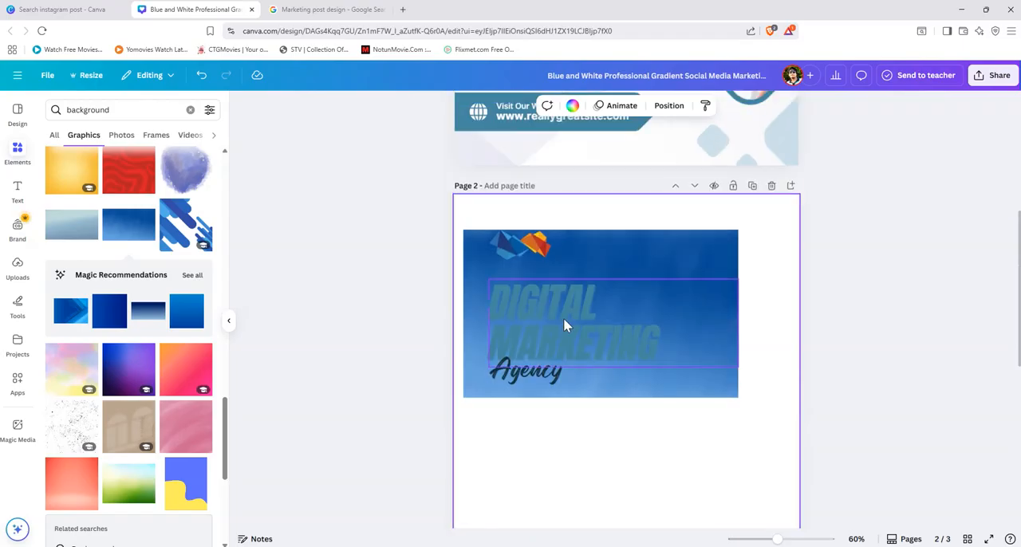
# Step: Delete the blue gradient graphic from page 2 and add the beige watercolour background graphic instead
pyautogui.click(708, 248)
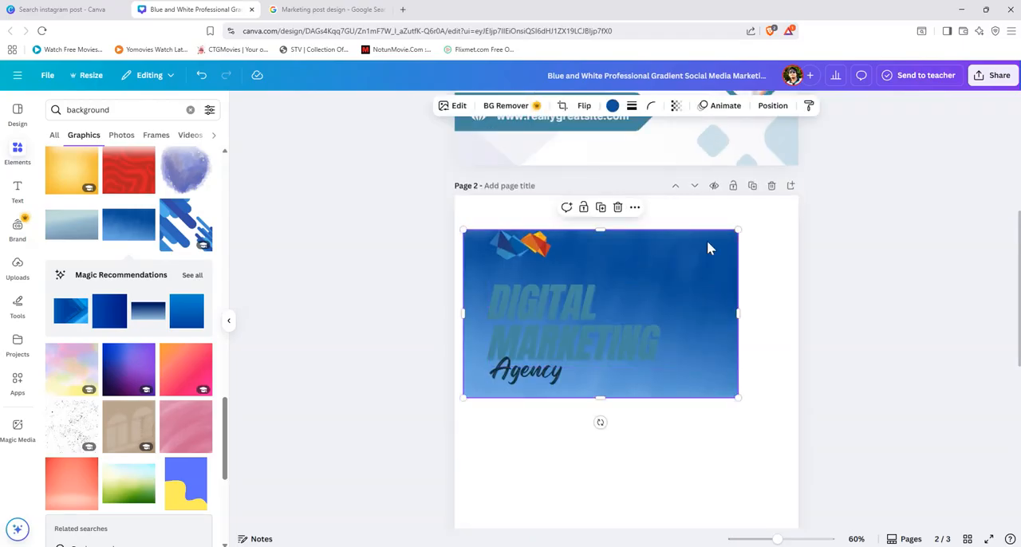
pyautogui.press('Delete')
pyautogui.scroll(-1, 136, 415)
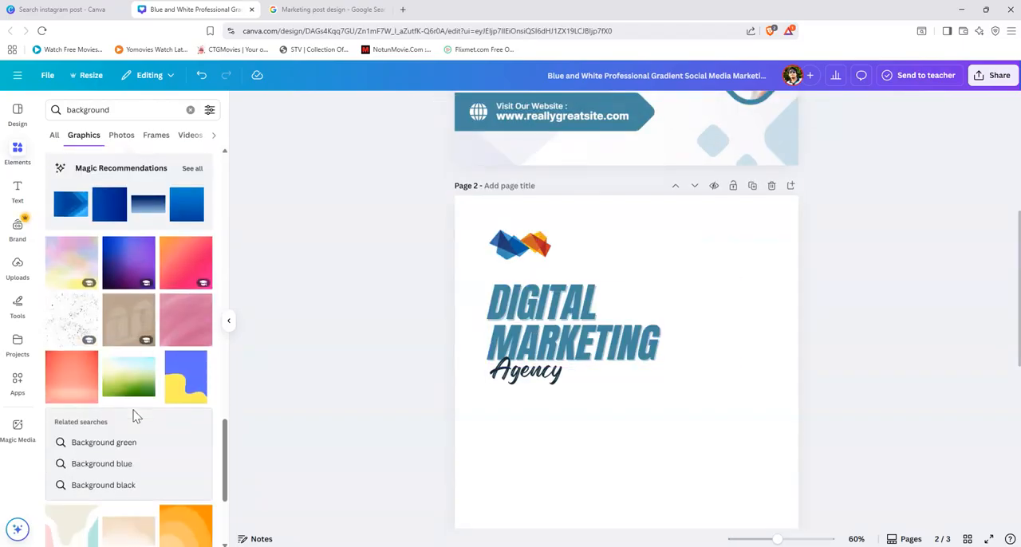
pyautogui.scroll(-4, 136, 415)
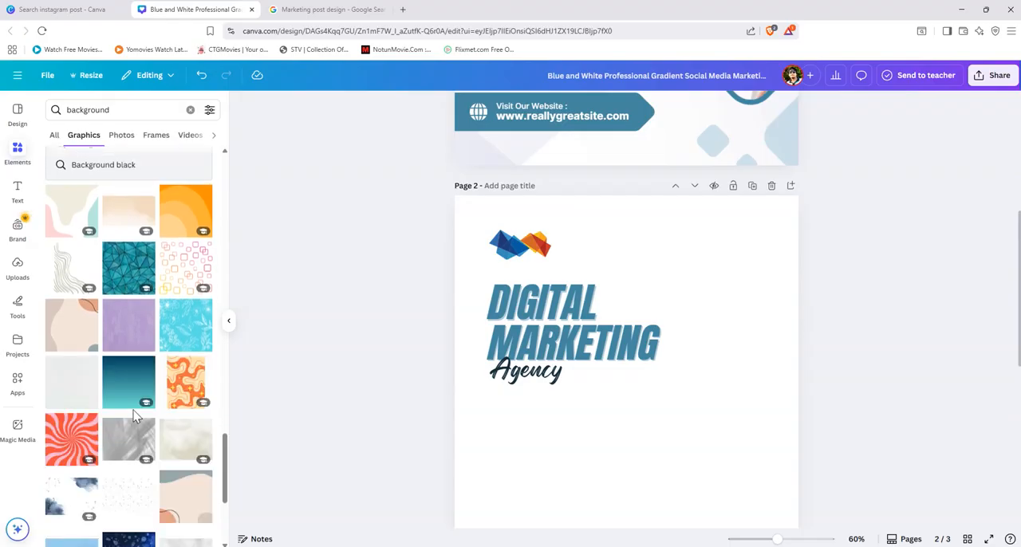
pyautogui.scroll(-2, 134, 417)
pyautogui.scroll(-1, 134, 416)
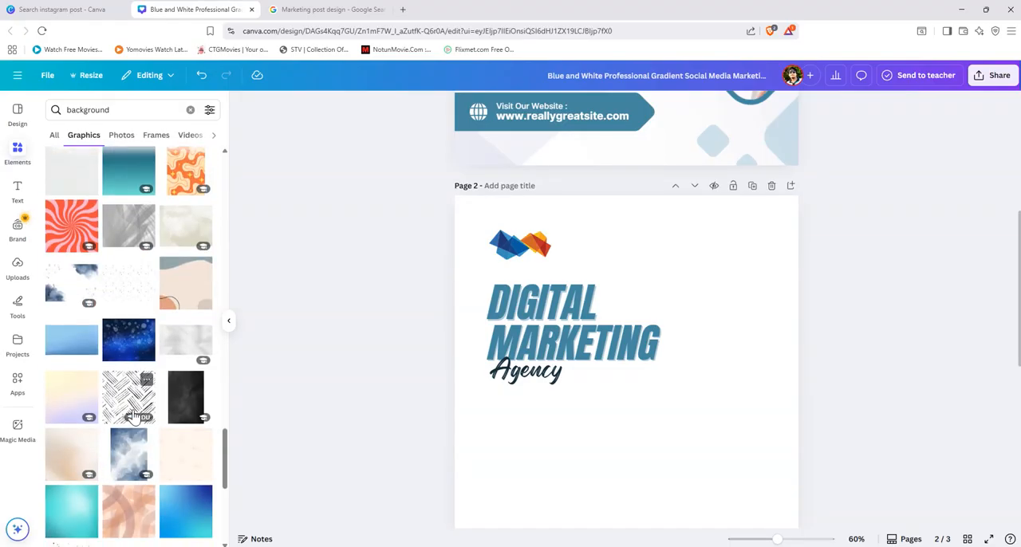
pyautogui.click(183, 221)
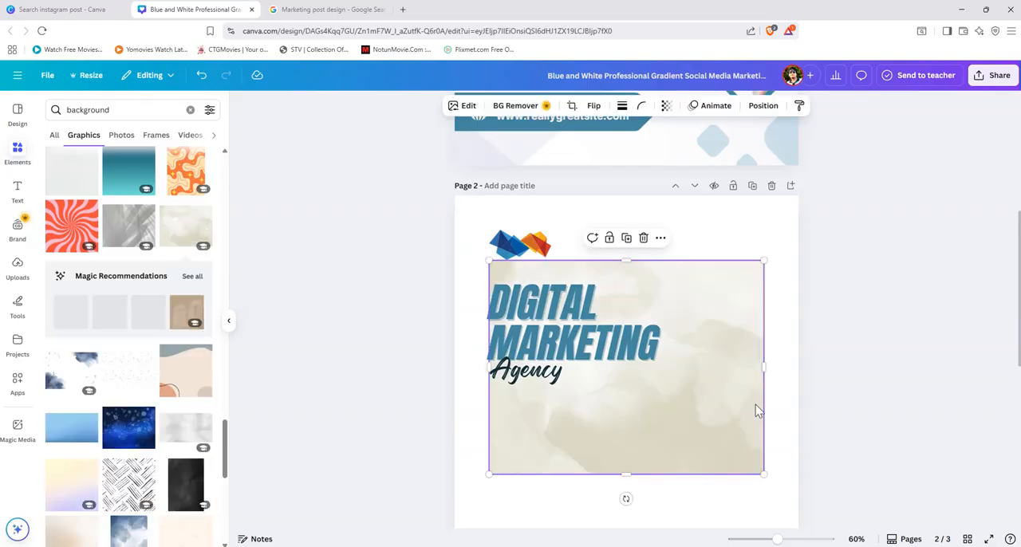
# Step: Set the beige watercolour image as the full background of page 2
pyautogui.scroll(-3, 725, 454)
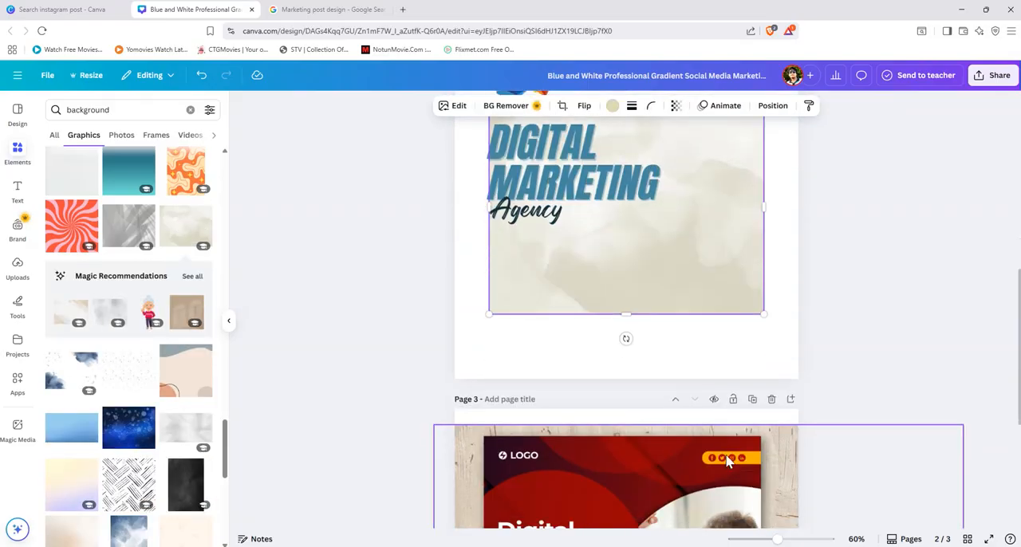
pyautogui.scroll(2, 695, 327)
pyautogui.click(713, 306)
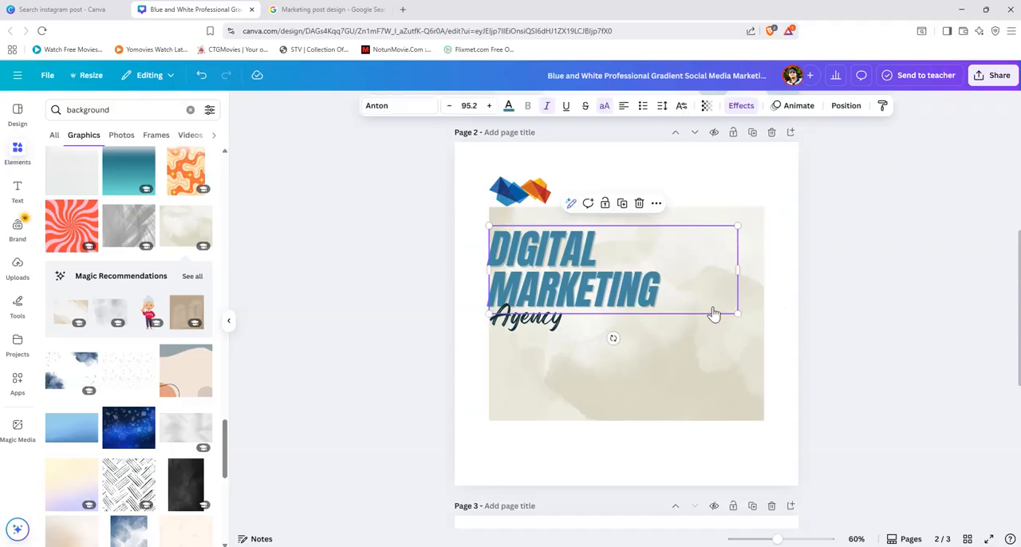
pyautogui.rightClick(714, 314)
pyautogui.click(700, 380)
pyautogui.click(695, 384)
pyautogui.rightClick(695, 384)
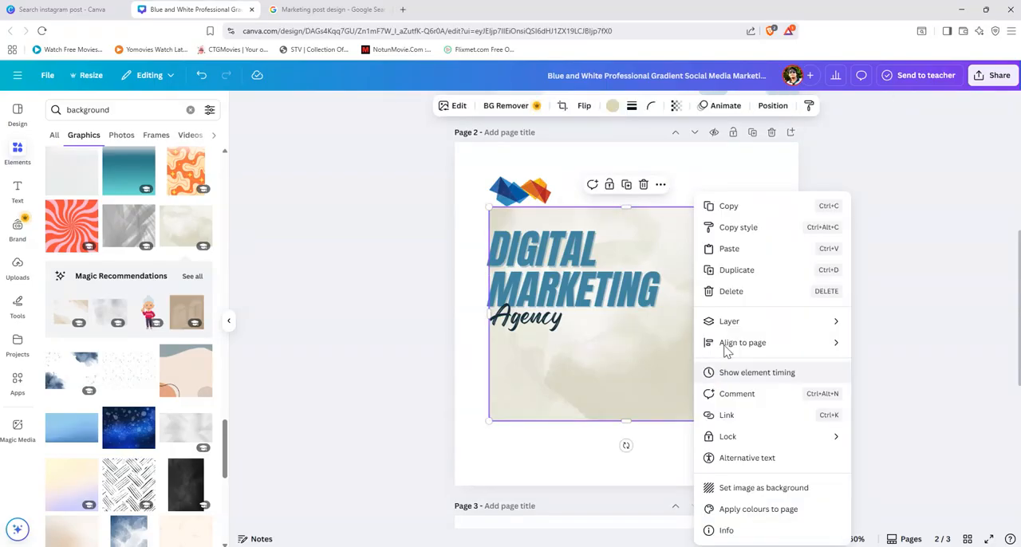
pyautogui.moveTo(751, 328)
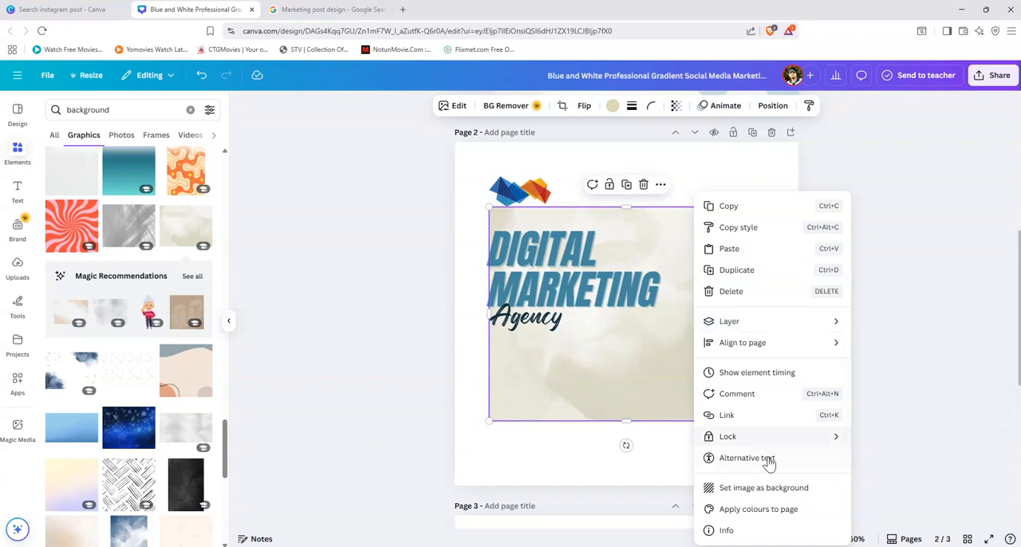
pyautogui.click(766, 489)
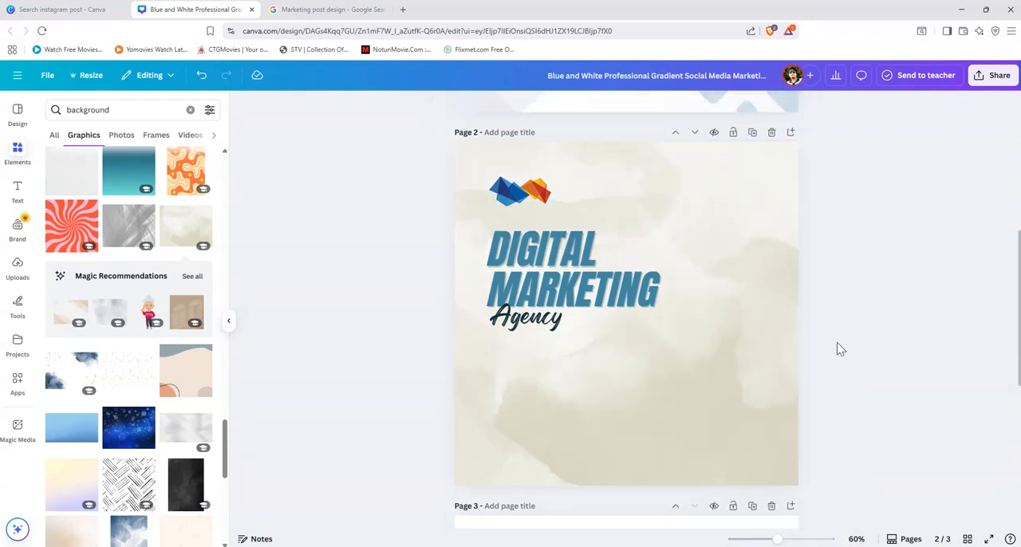
pyautogui.click(749, 384)
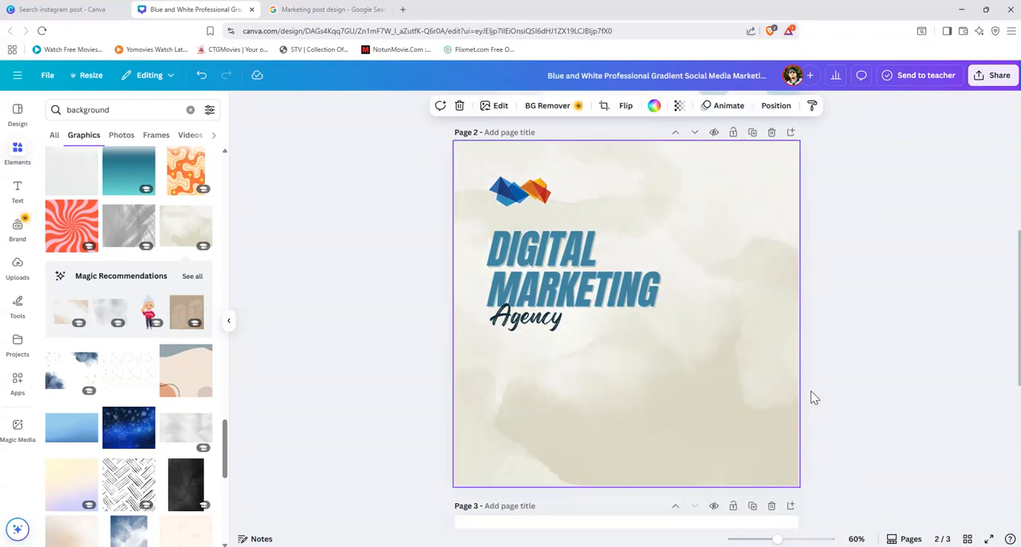
pyautogui.click(529, 195)
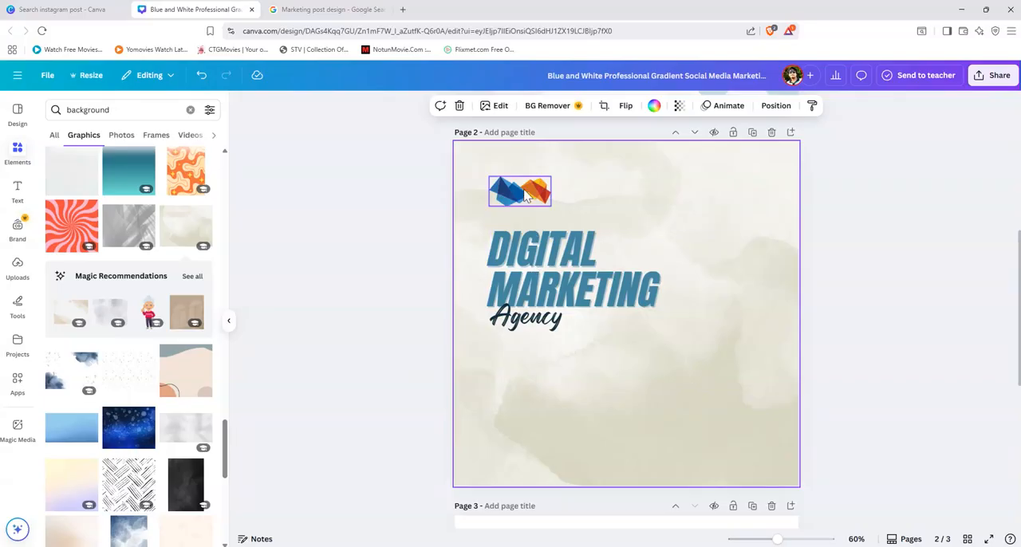
pyautogui.click(542, 297)
pyautogui.click(536, 332)
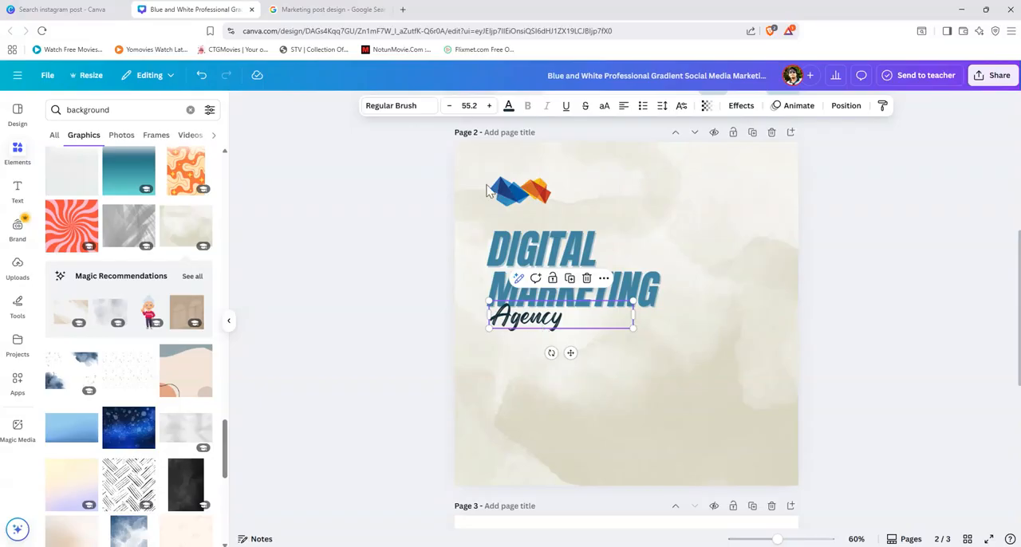
pyautogui.click(508, 105)
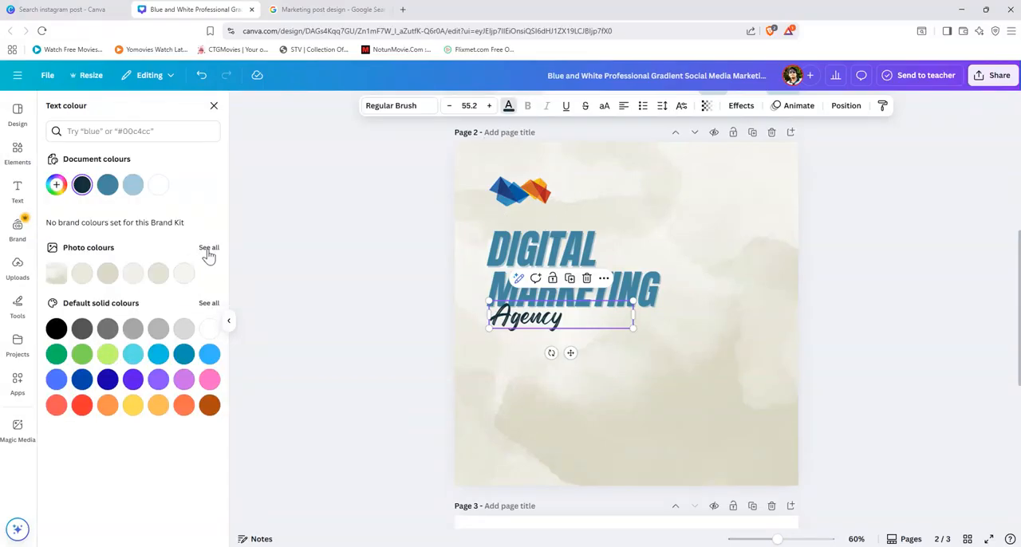
pyautogui.click(209, 248)
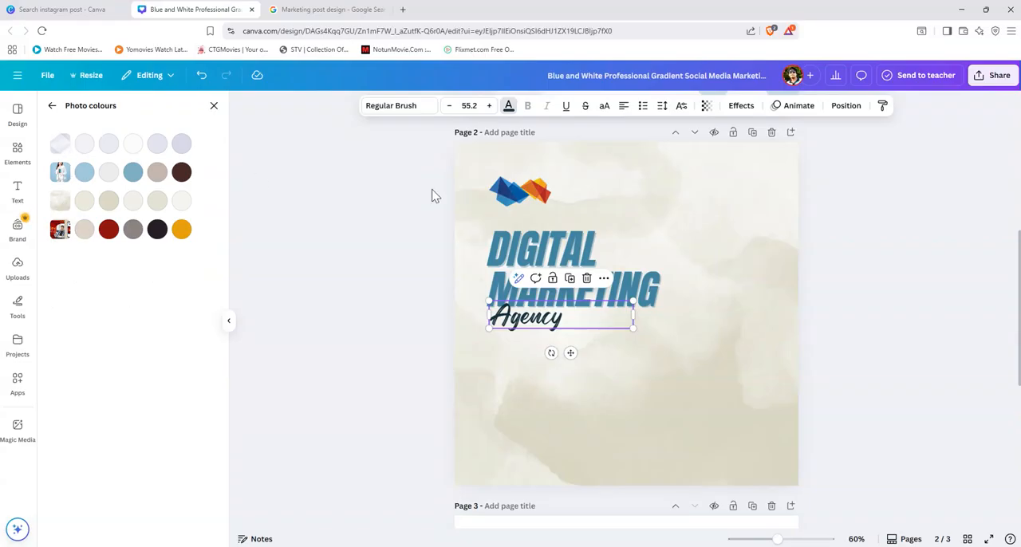
pyautogui.click(523, 195)
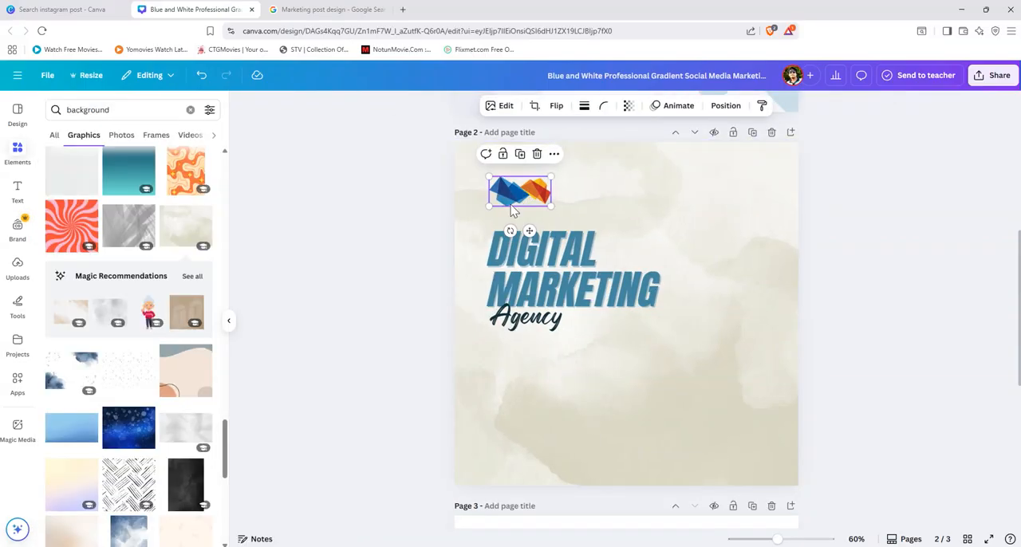
# Step: Try blue, off-white and beige photo colours on the "Agency" text and settle on vivid red
pyautogui.click(545, 323)
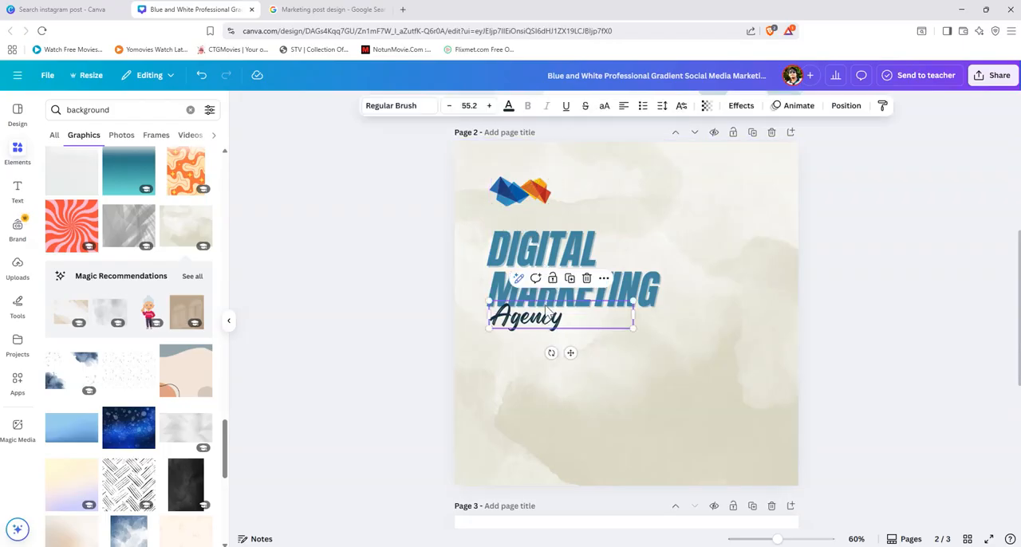
pyautogui.click(509, 107)
pyautogui.click(208, 248)
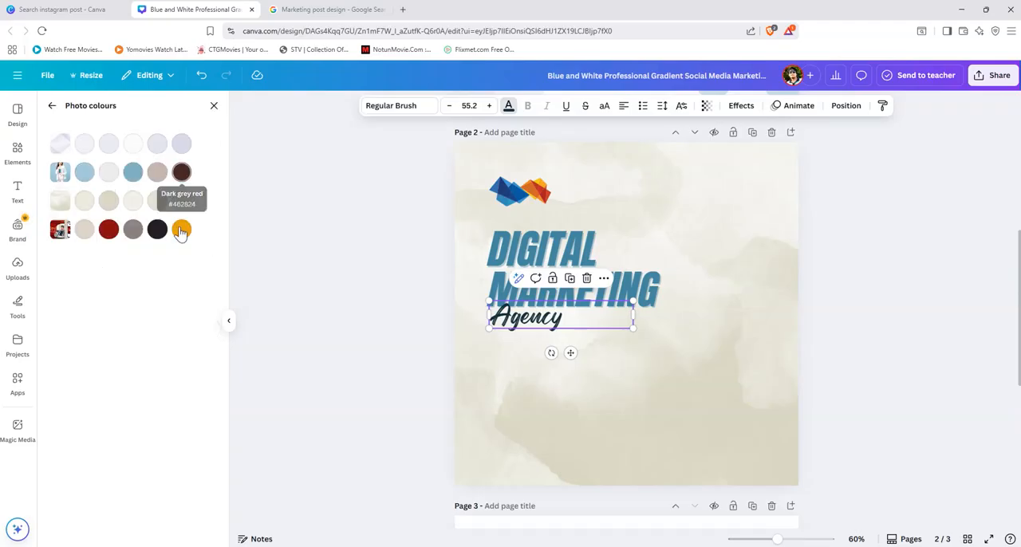
pyautogui.click(133, 173)
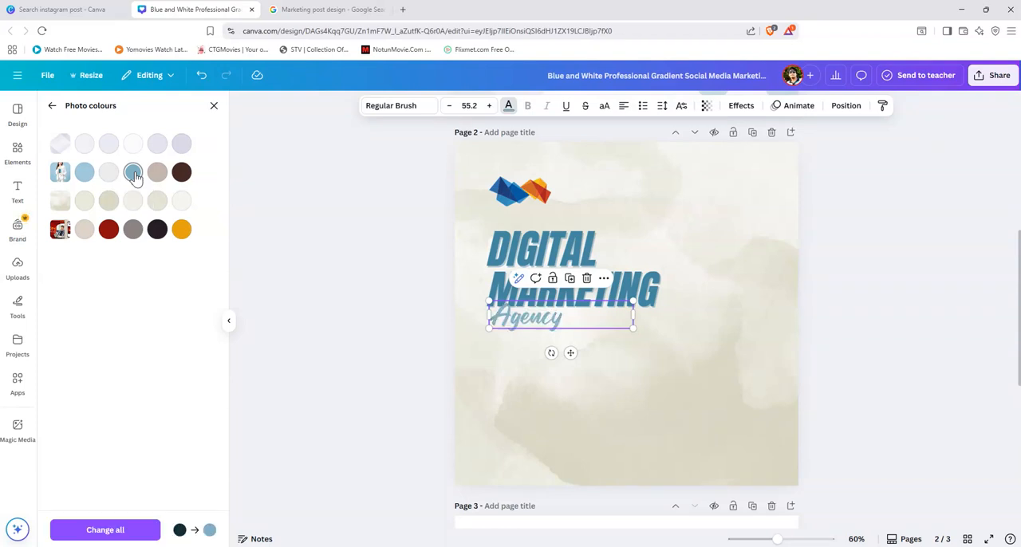
pyautogui.click(85, 169)
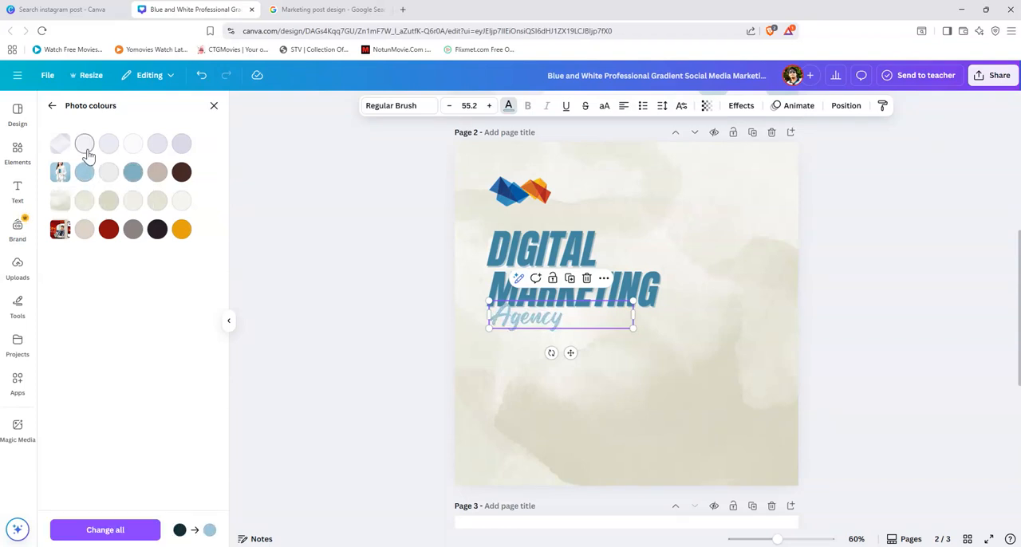
pyautogui.click(88, 154)
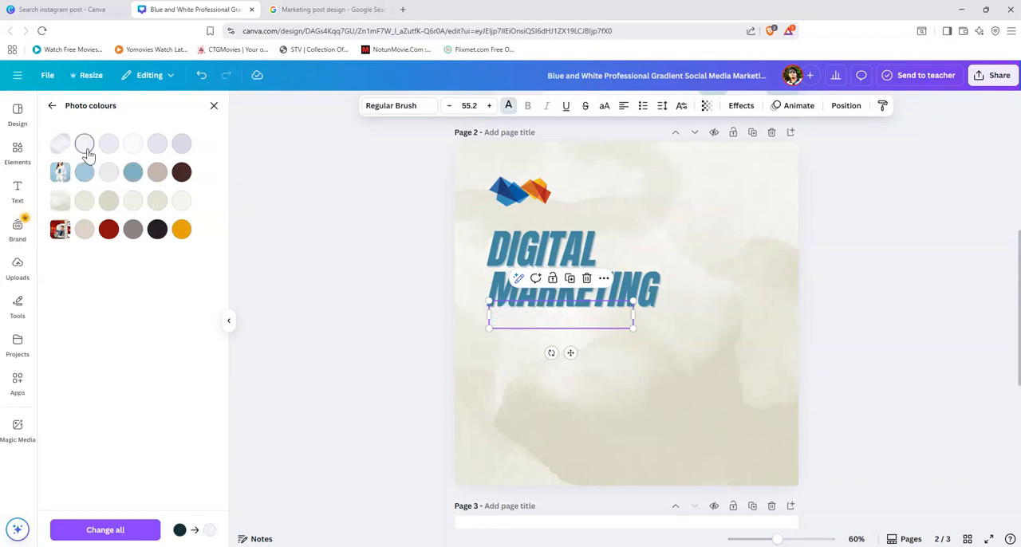
pyautogui.click(109, 200)
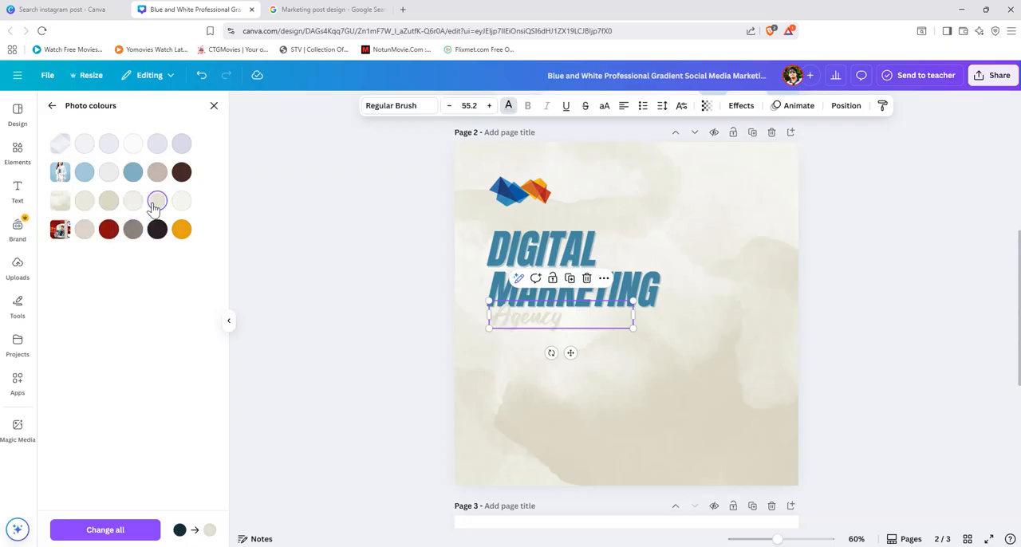
pyautogui.click(110, 230)
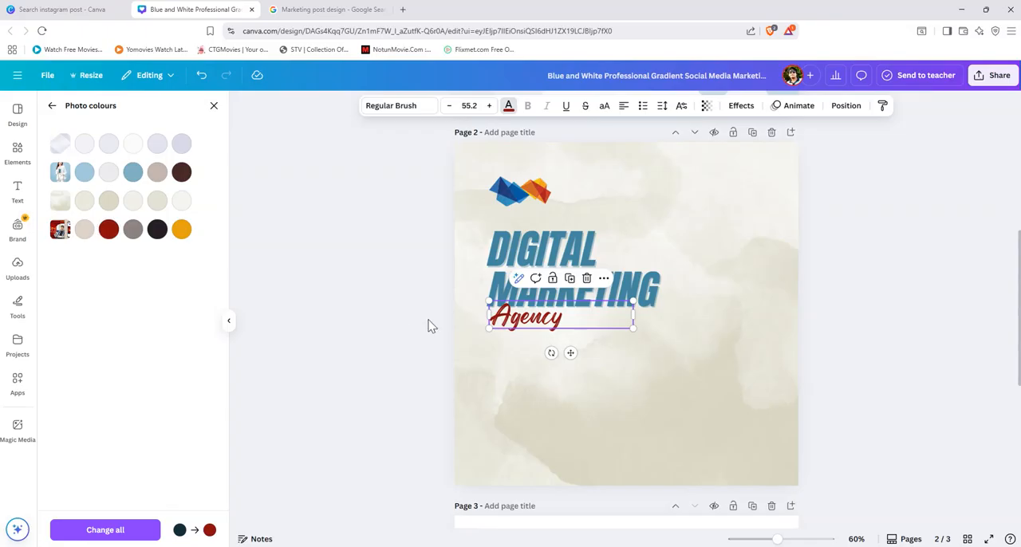
pyautogui.click(718, 392)
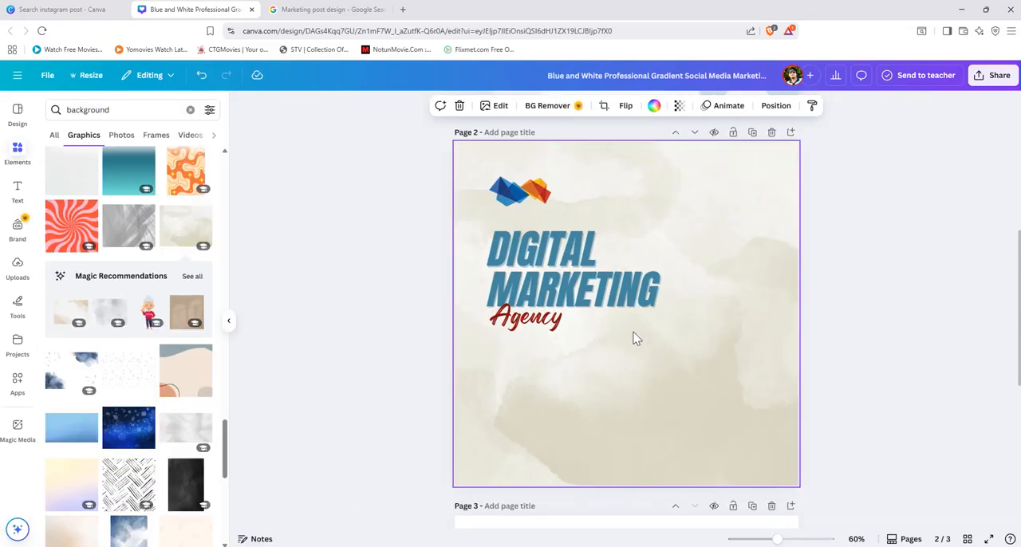
# Step: Compare the page 2 heading and background with the reference post's text layout on page 3
pyautogui.click(638, 310)
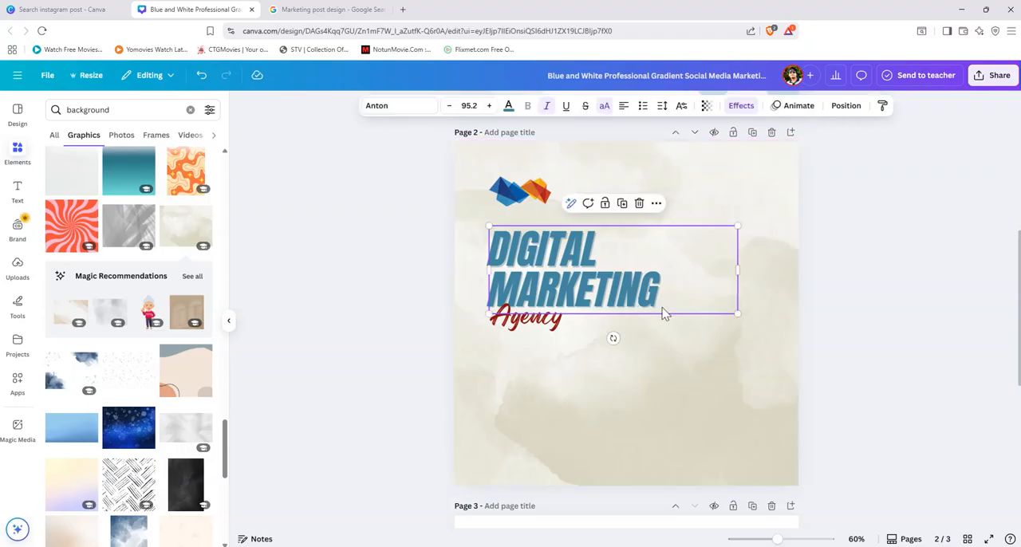
pyautogui.click(668, 373)
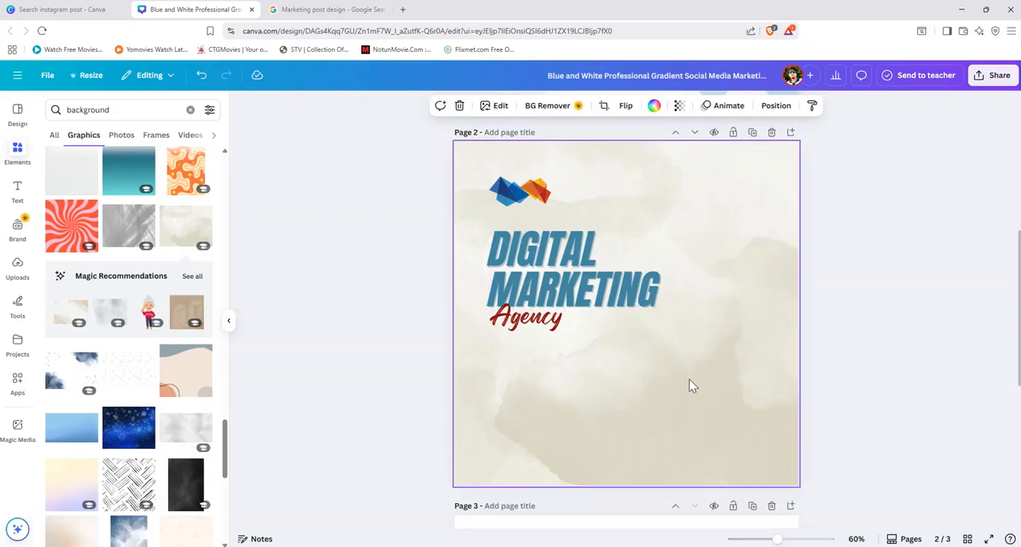
pyautogui.scroll(-5, 693, 386)
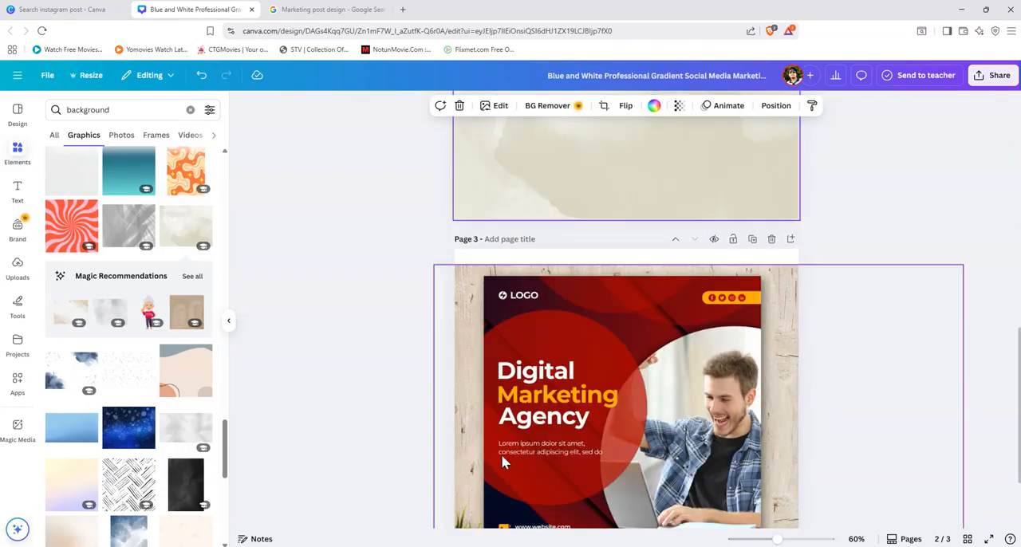
pyautogui.scroll(3, 598, 467)
pyautogui.scroll(-3, 584, 463)
pyautogui.scroll(3, 561, 435)
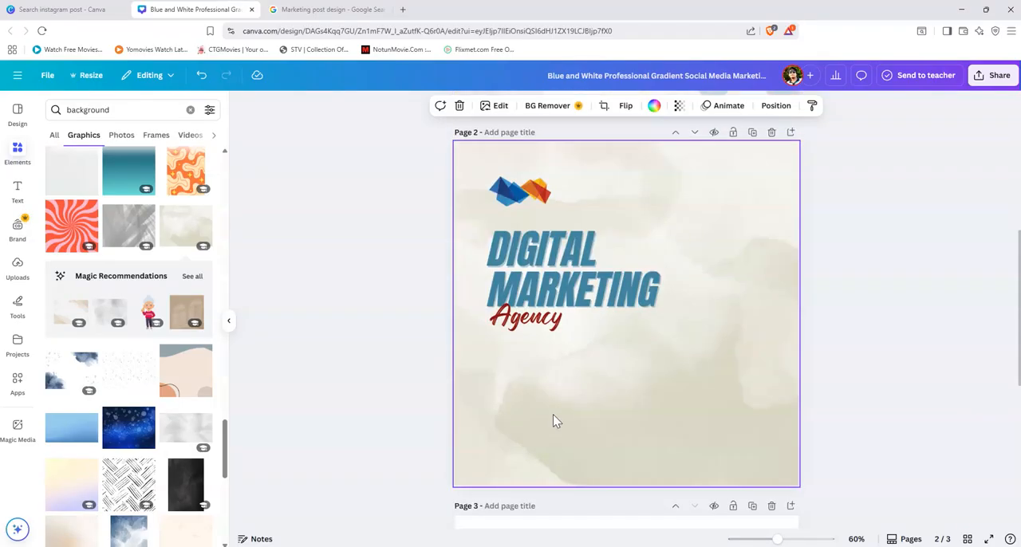
pyautogui.click(597, 289)
pyautogui.click(609, 415)
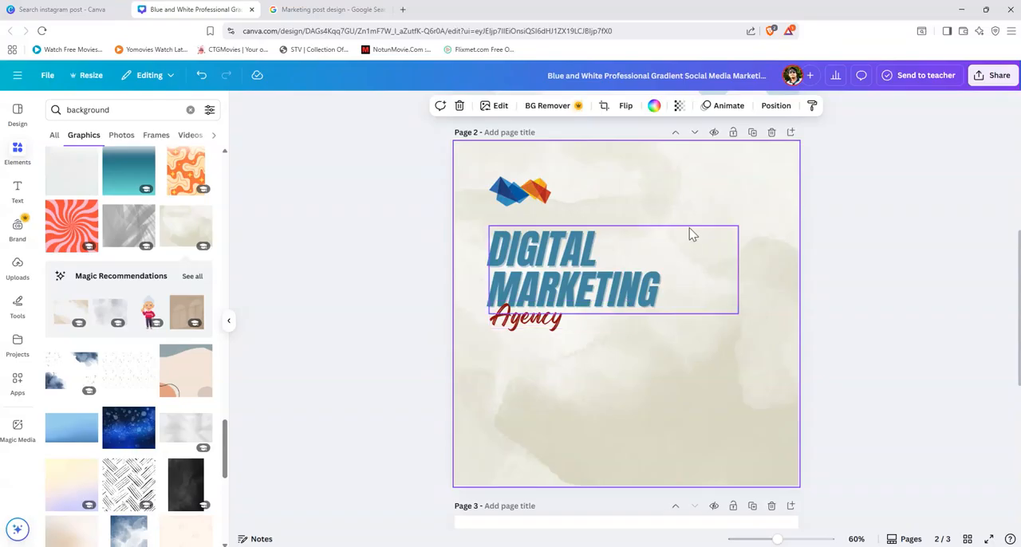
# Step: Add a body text box to page 2, place it below "Agency" and widen it slightly
pyautogui.click(18, 193)
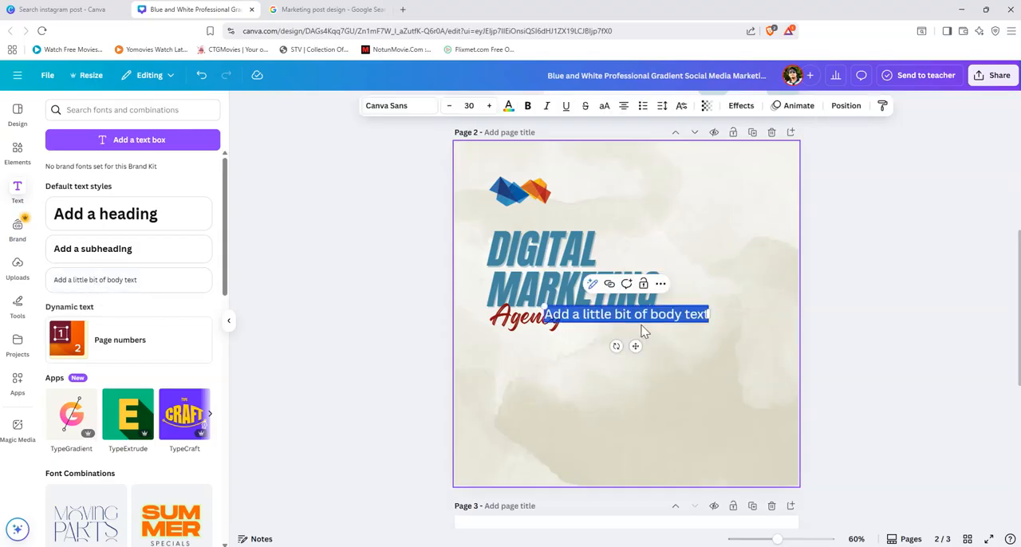
pyautogui.click(866, 346)
pyautogui.rightClick(696, 323)
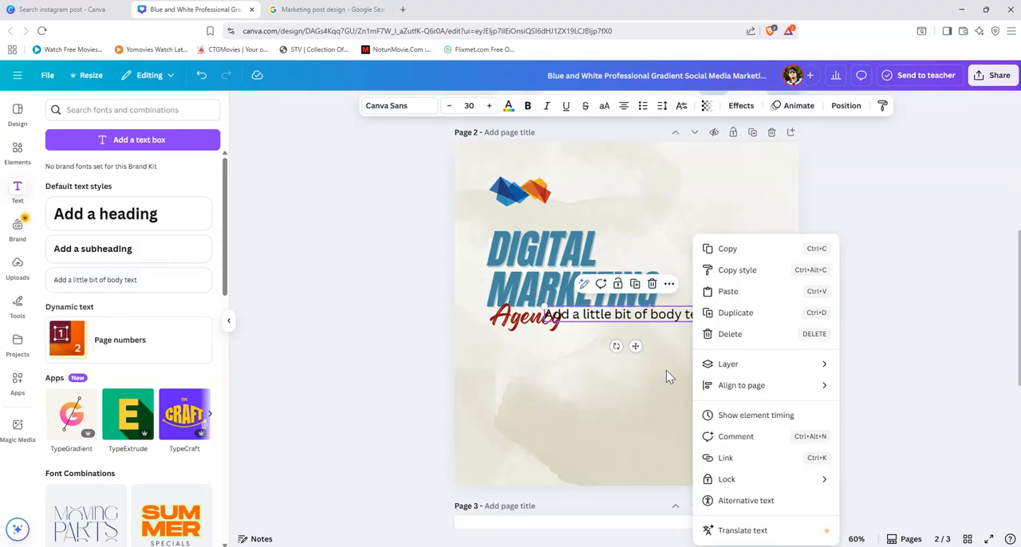
pyautogui.rightClick(667, 371)
pyautogui.click(640, 348)
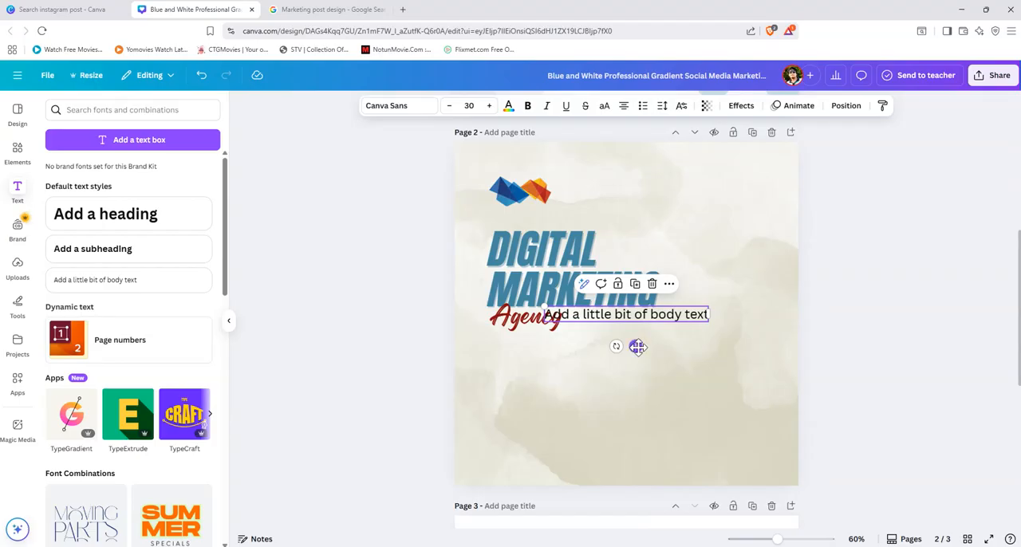
pyautogui.click(759, 343)
pyautogui.moveTo(667, 344); pyautogui.dragTo(629, 369)
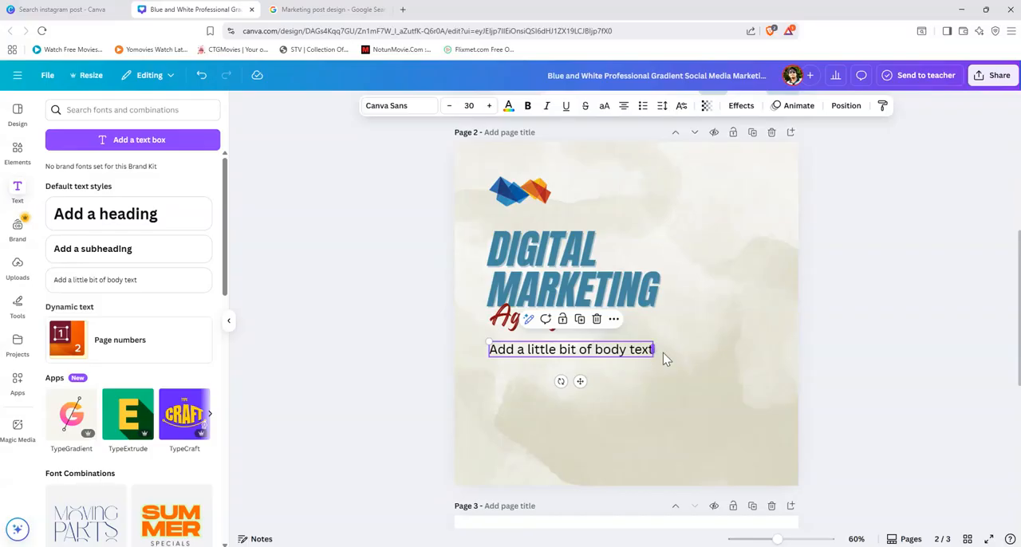
pyautogui.moveTo(663, 352); pyautogui.dragTo(649, 362)
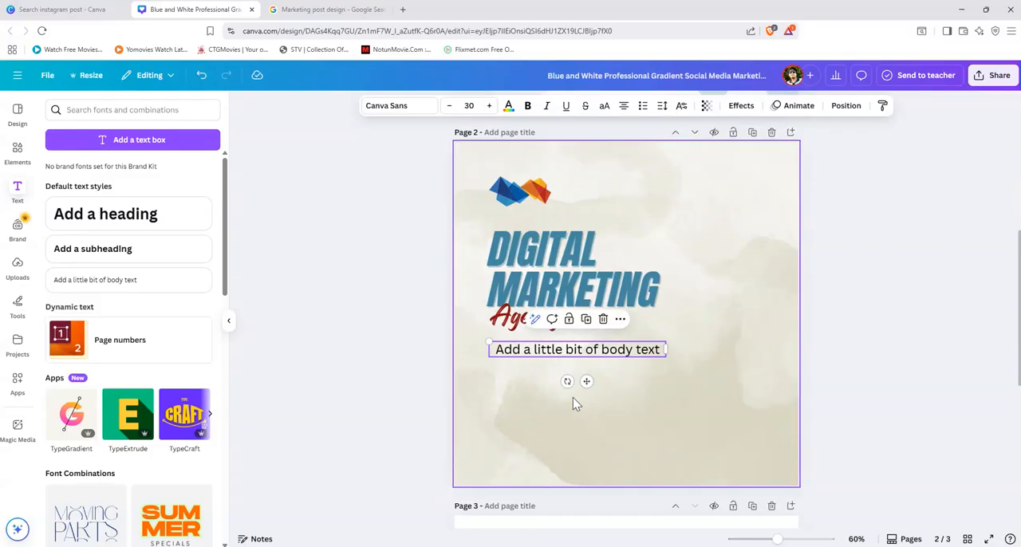
# Step: Compare the services list on page 1 with the body text of the reference post on page 3
pyautogui.scroll(3, 573, 398)
pyautogui.click(552, 190)
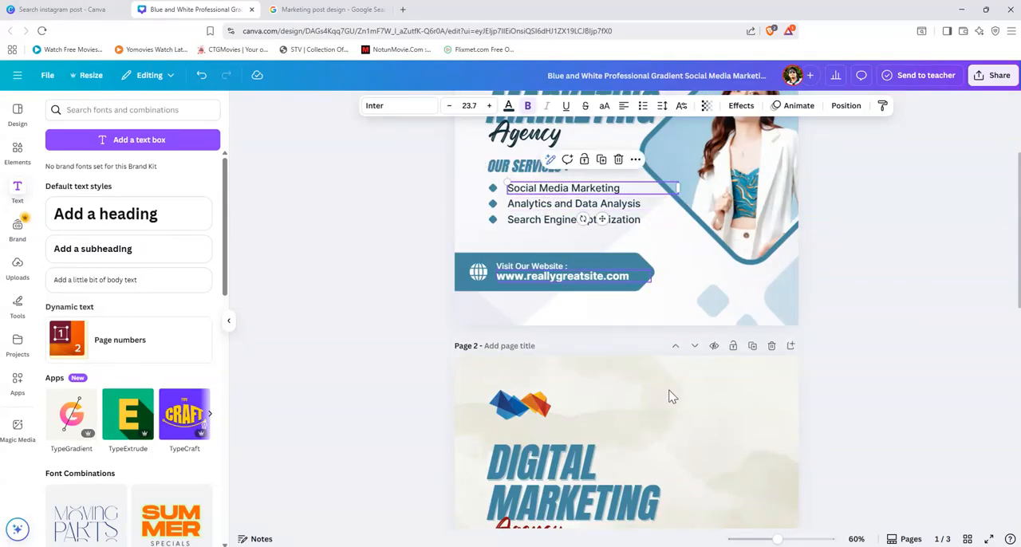
pyautogui.scroll(-5, 639, 431)
pyautogui.scroll(2, 610, 444)
pyautogui.scroll(-6, 610, 443)
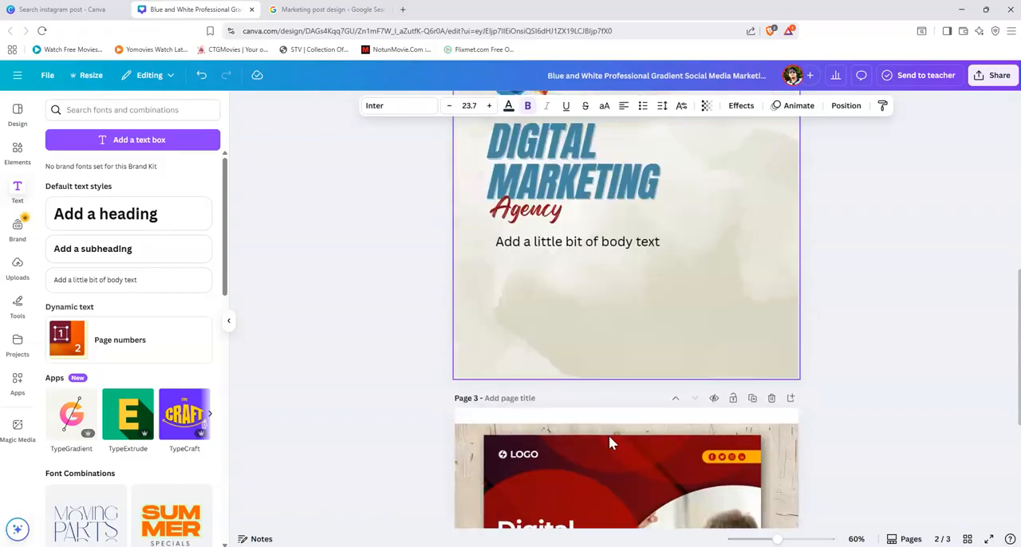
pyautogui.scroll(5, 592, 410)
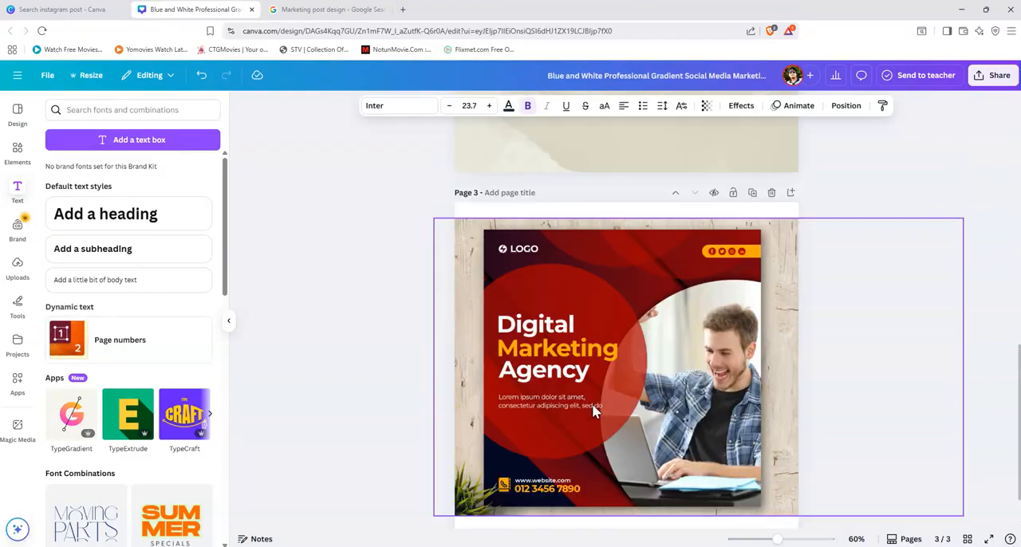
pyautogui.scroll(2, 593, 410)
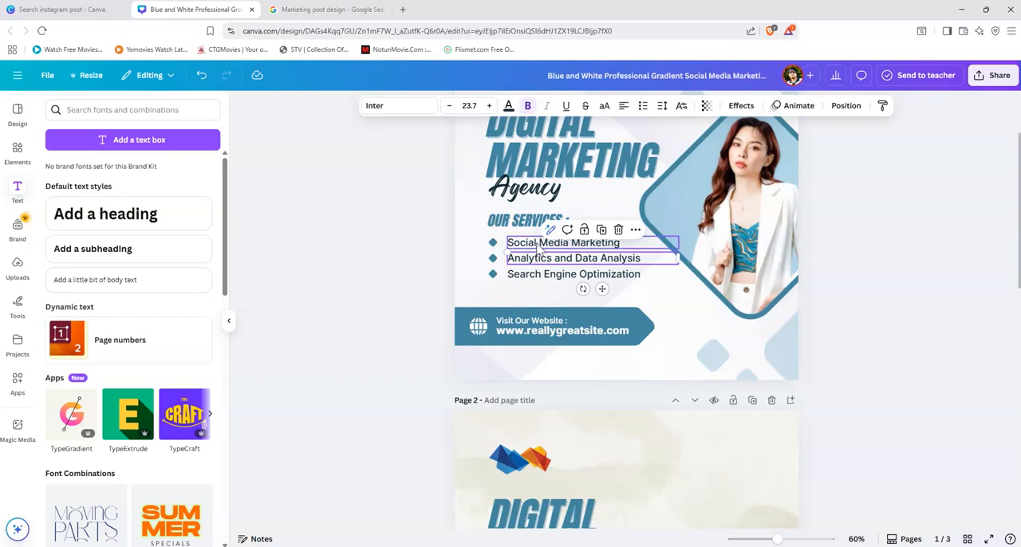
pyautogui.scroll(-3, 669, 432)
pyautogui.scroll(2, 596, 406)
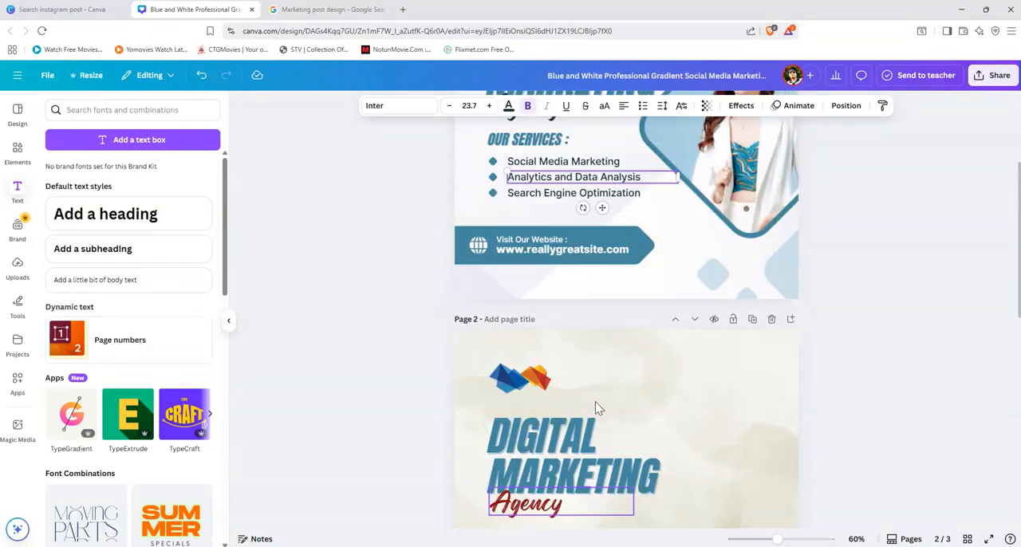
pyautogui.scroll(1, 611, 365)
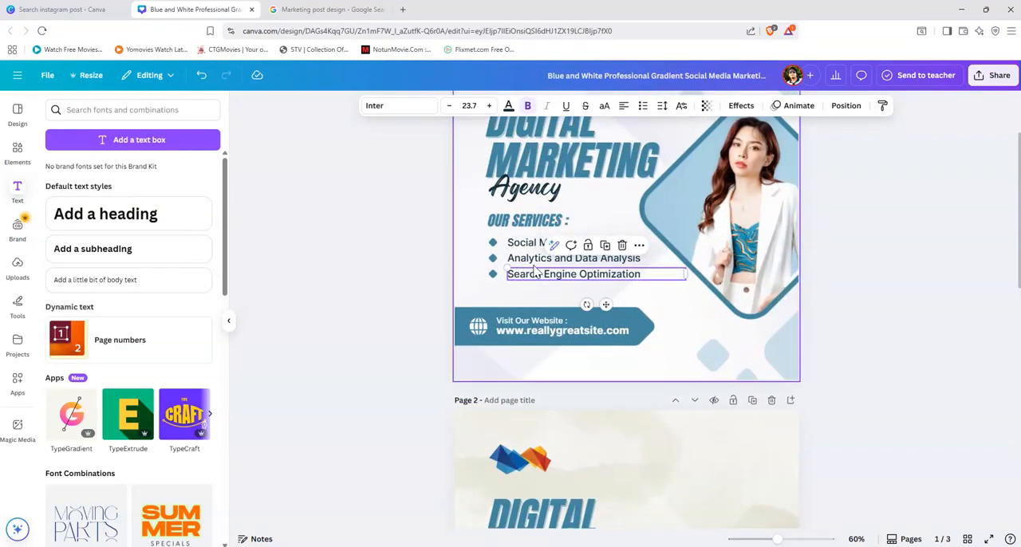
pyautogui.scroll(-3, 619, 356)
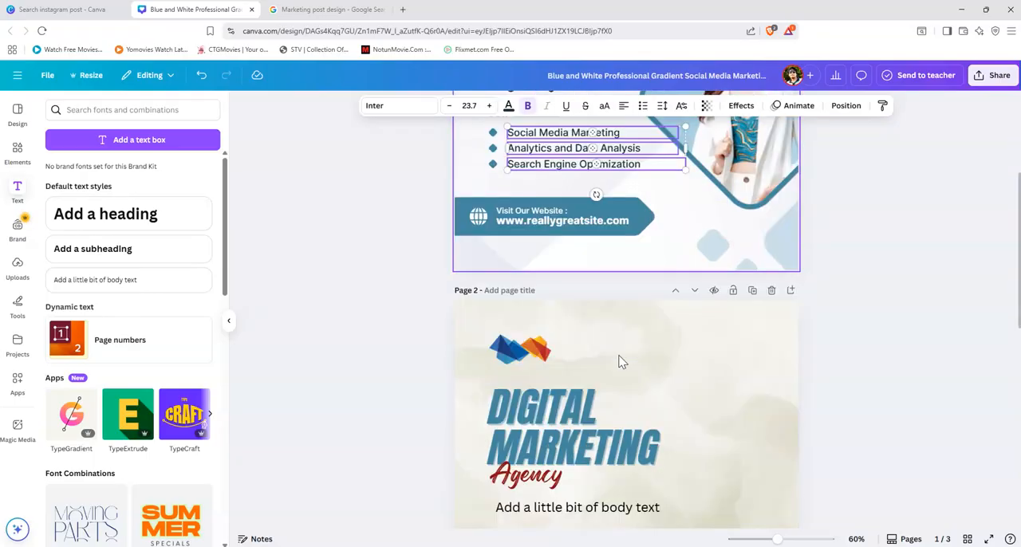
# Step: Delete the placeholder body text on page 2 and copy page 1's three service lines below "Agency" instead
pyautogui.click(577, 457)
pyautogui.press('Delete')
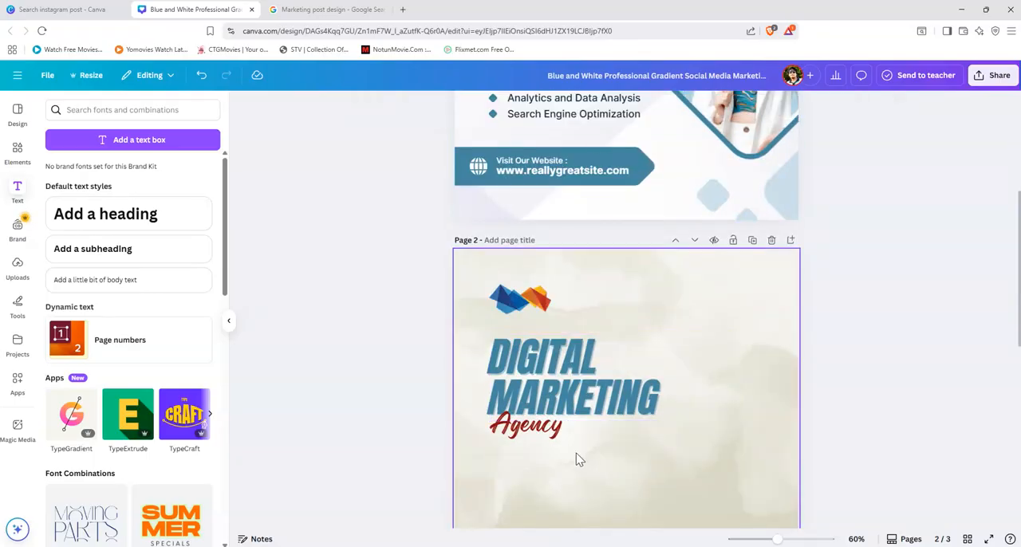
pyautogui.scroll(1, 585, 461)
pyautogui.scroll(2, 585, 462)
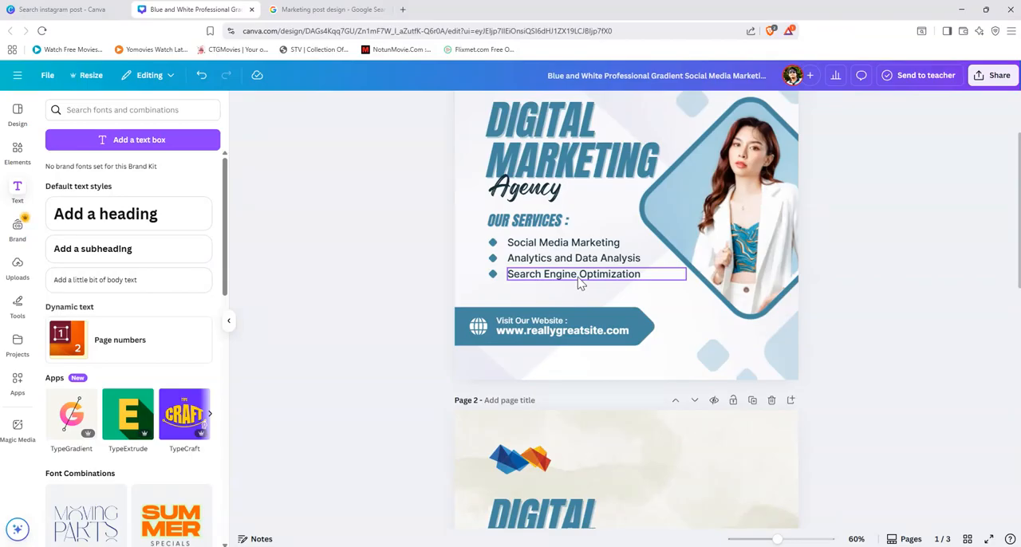
pyautogui.click(577, 272)
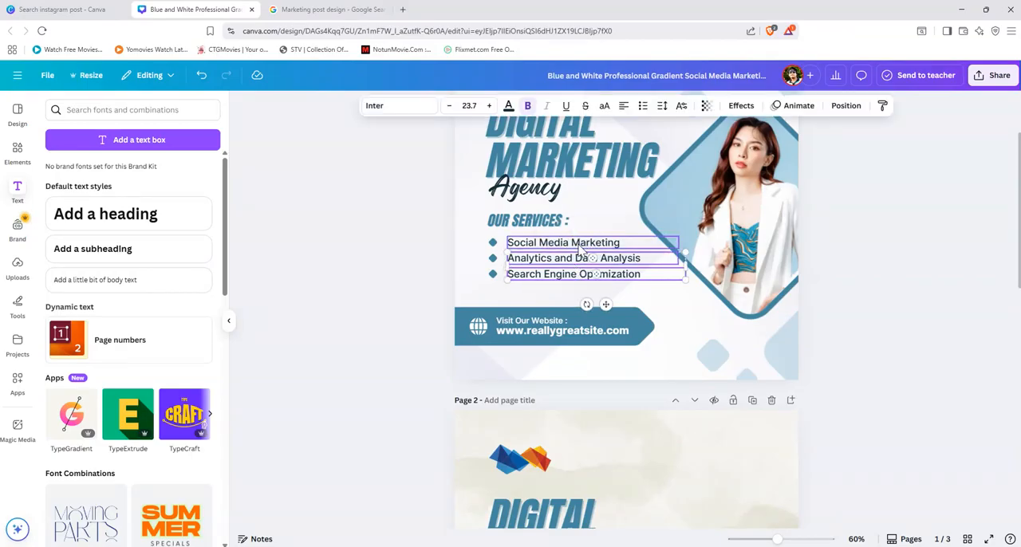
pyautogui.keyDown('shift'); pyautogui.click(543, 244); pyautogui.keyUp('shift')
pyautogui.scroll(-3, 559, 311)
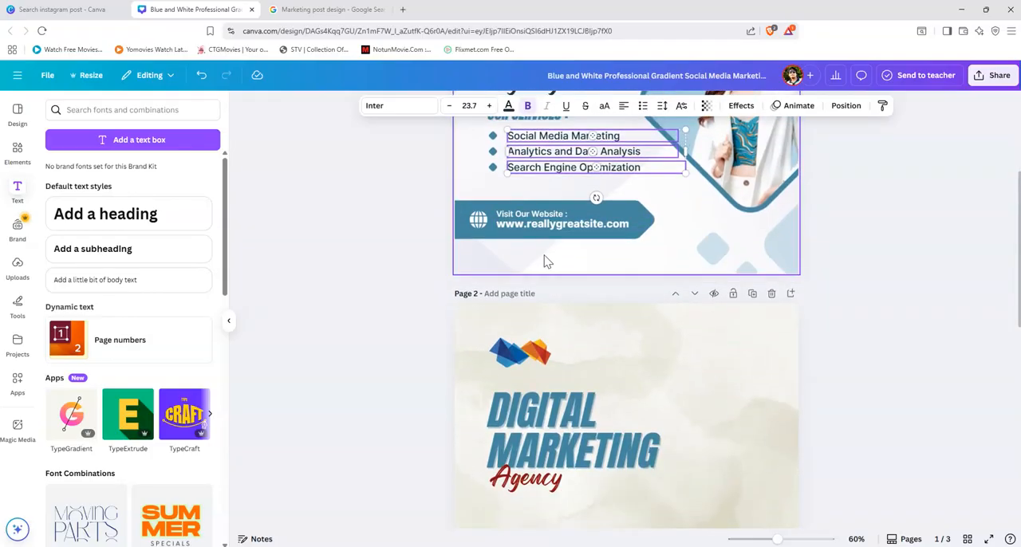
pyautogui.moveTo(543, 141); pyautogui.dragTo(549, 515)
pyautogui.rightClick(549, 515)
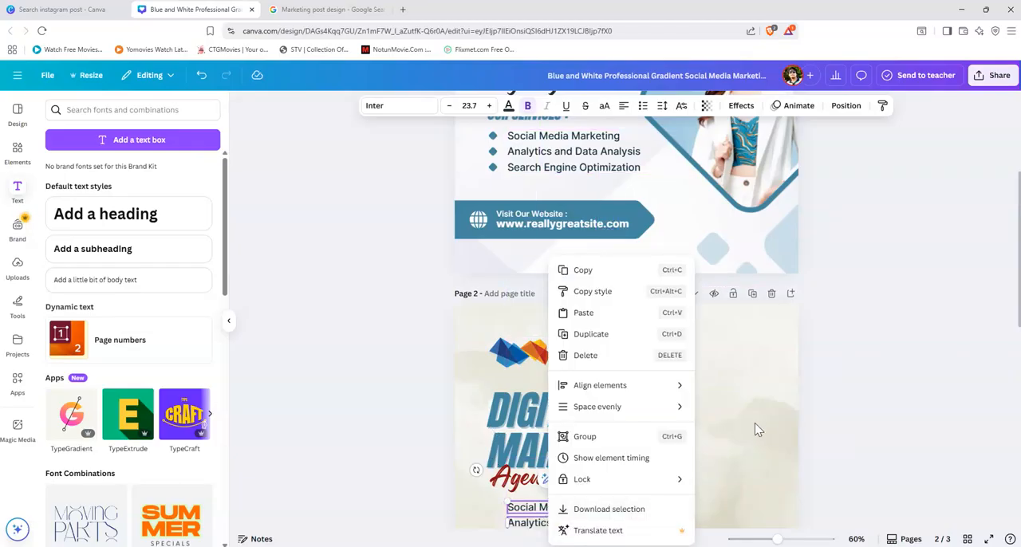
pyautogui.press('Escape')
pyautogui.scroll(-3, 729, 449)
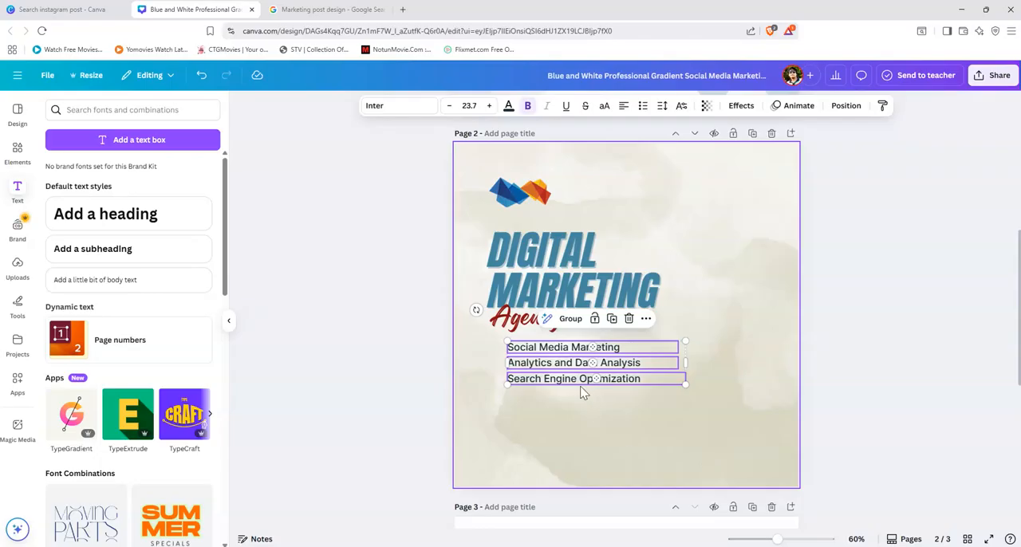
pyautogui.click(838, 359)
# Step: Move the three service lines on page 2 slightly lower, leaving a wider gap beneath "Agency"
pyautogui.scroll(5, 583, 420)
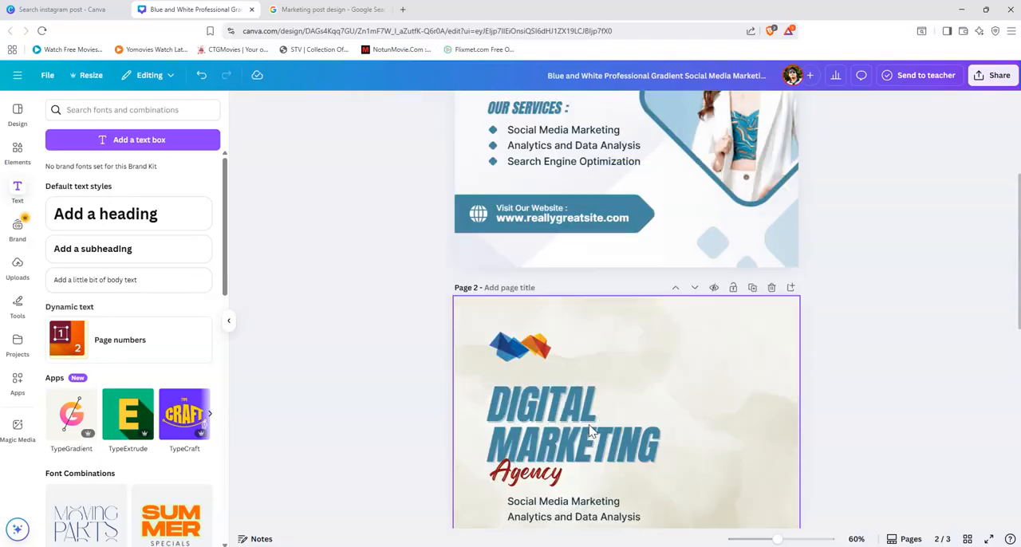
pyautogui.scroll(-5, 612, 417)
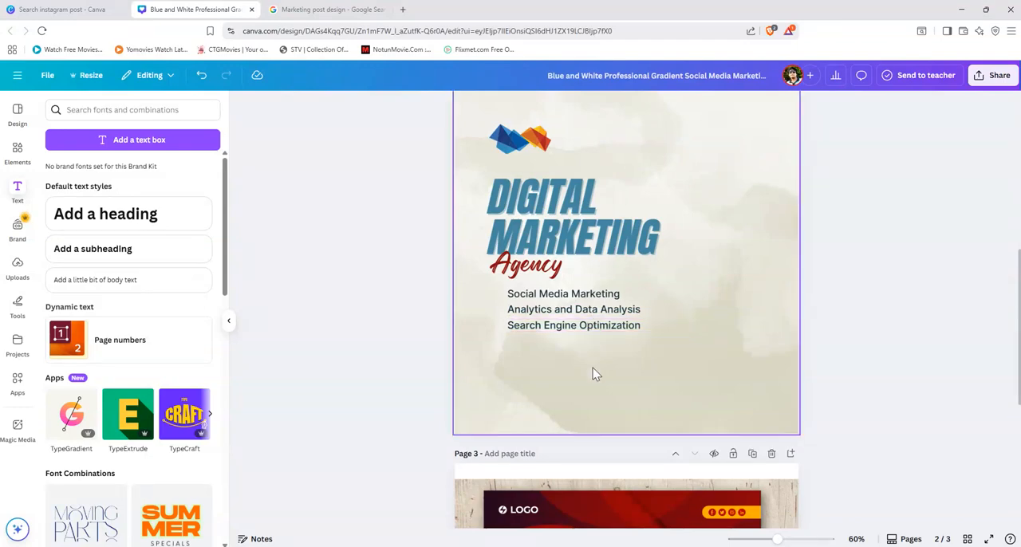
pyautogui.scroll(5, 594, 374)
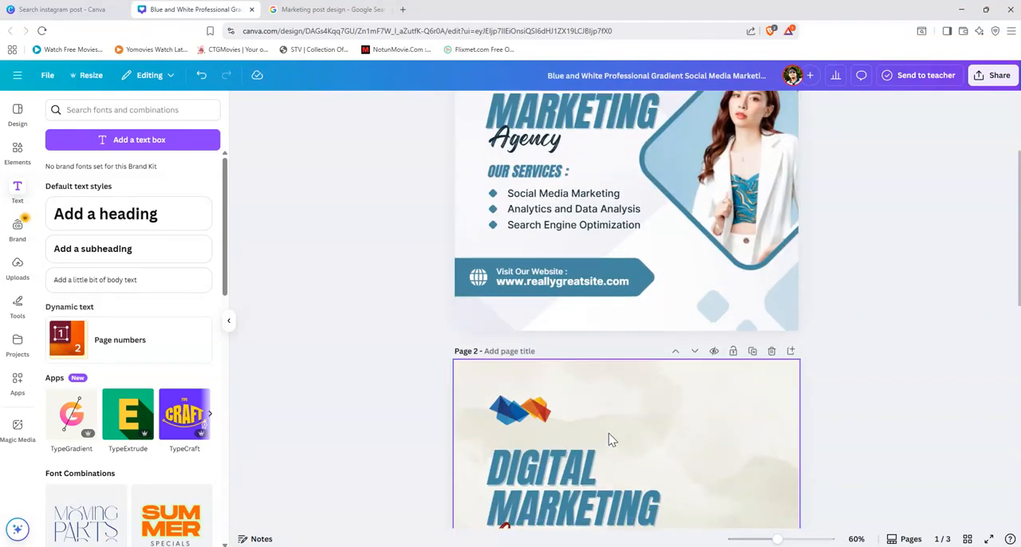
pyautogui.scroll(-4, 611, 439)
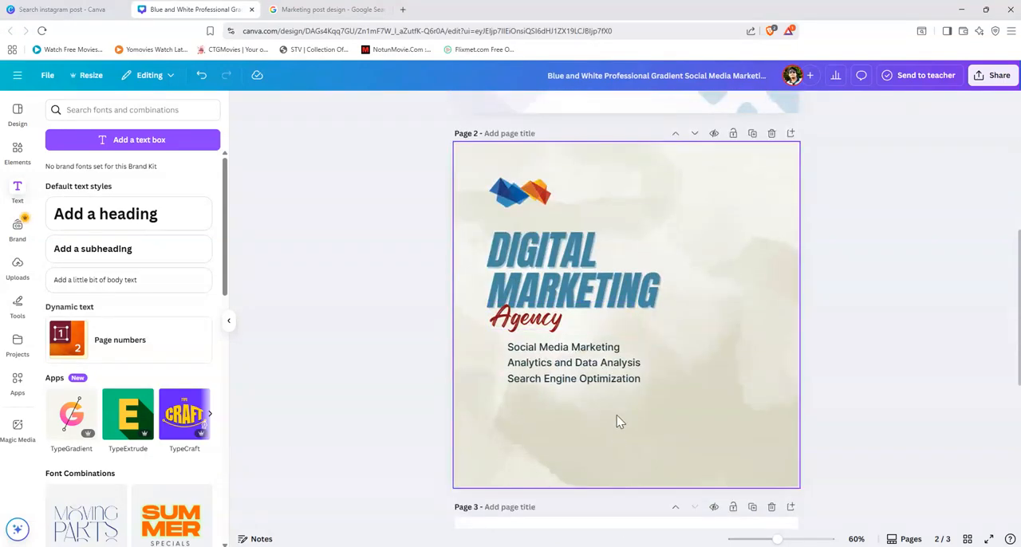
pyautogui.moveTo(608, 412); pyautogui.dragTo(611, 367)
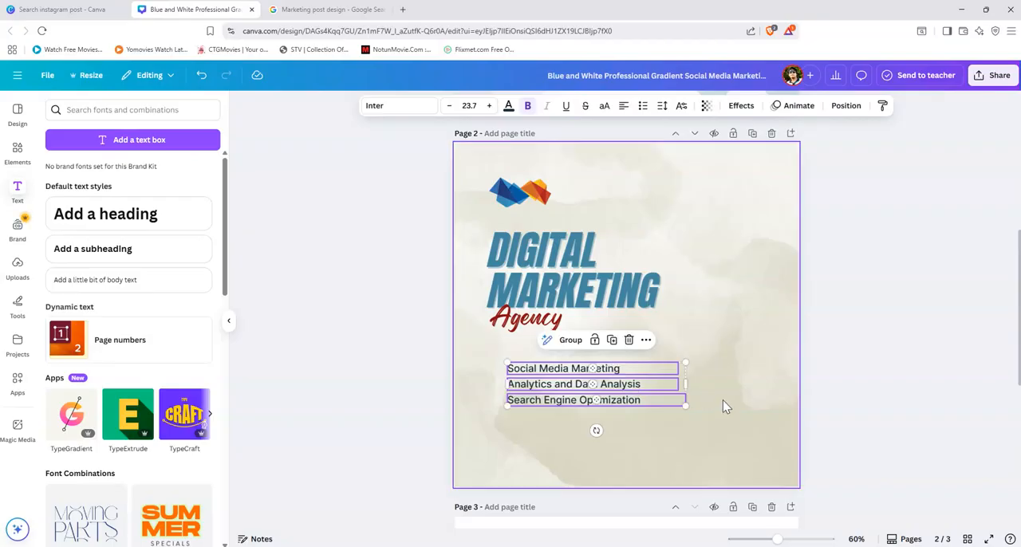
# Step: Check the photo shapes on pages 1 and 3, and search the graphics elements for "round frame"
pyautogui.scroll(2, 727, 410)
pyautogui.scroll(3, 726, 410)
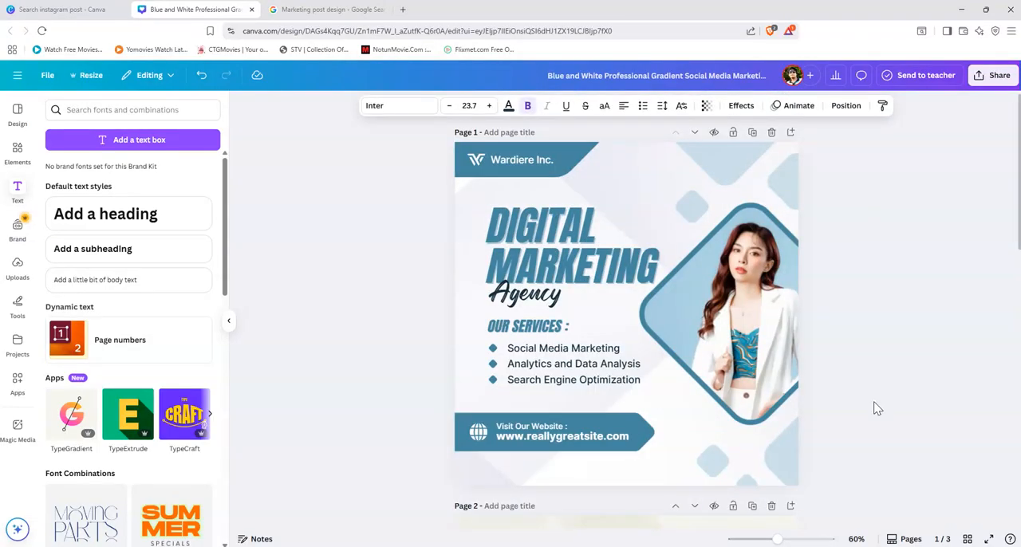
pyautogui.scroll(-4, 875, 406)
pyautogui.scroll(-5, 876, 406)
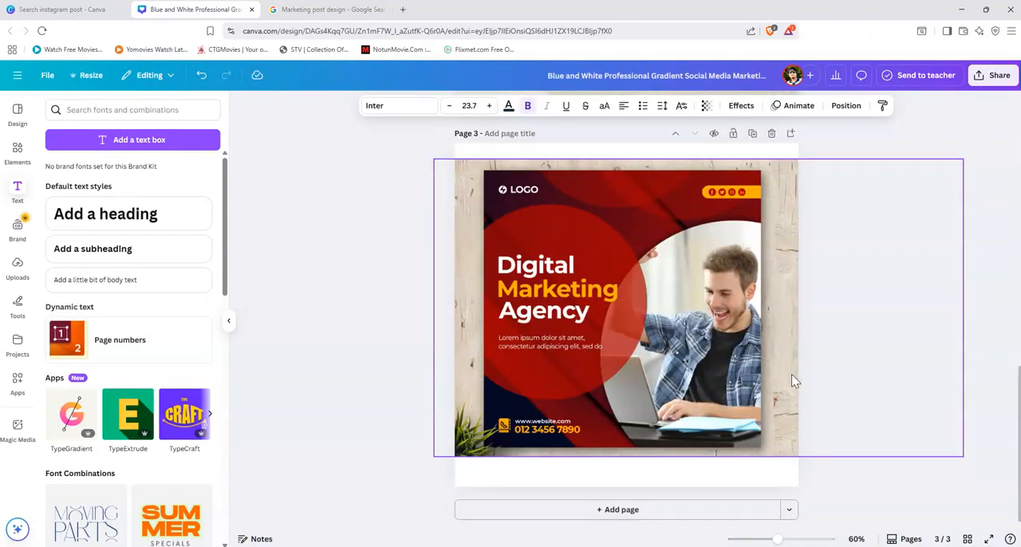
pyautogui.scroll(5, 798, 376)
pyautogui.click(878, 297)
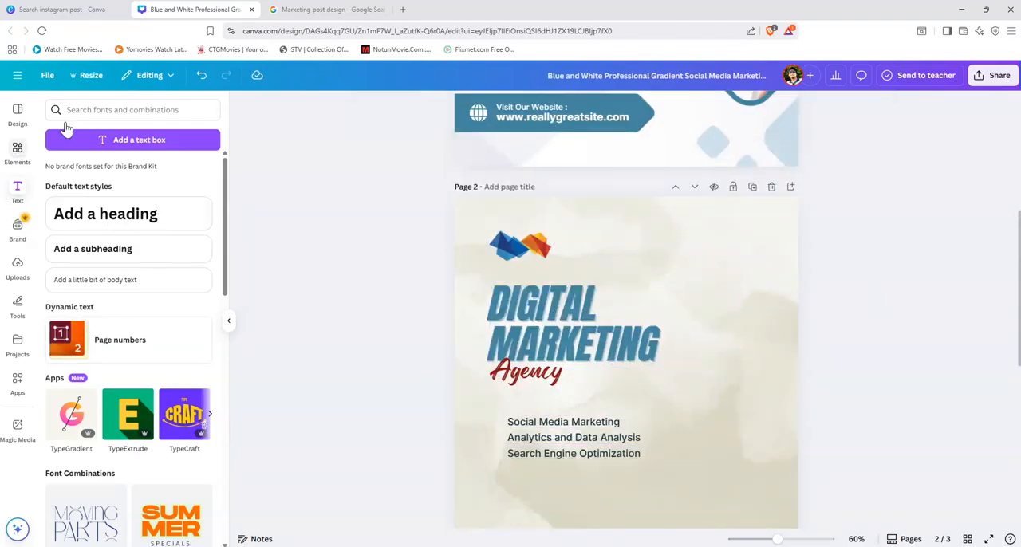
pyautogui.click(107, 115)
pyautogui.moveTo(121, 111); pyautogui.dragTo(61, 110)
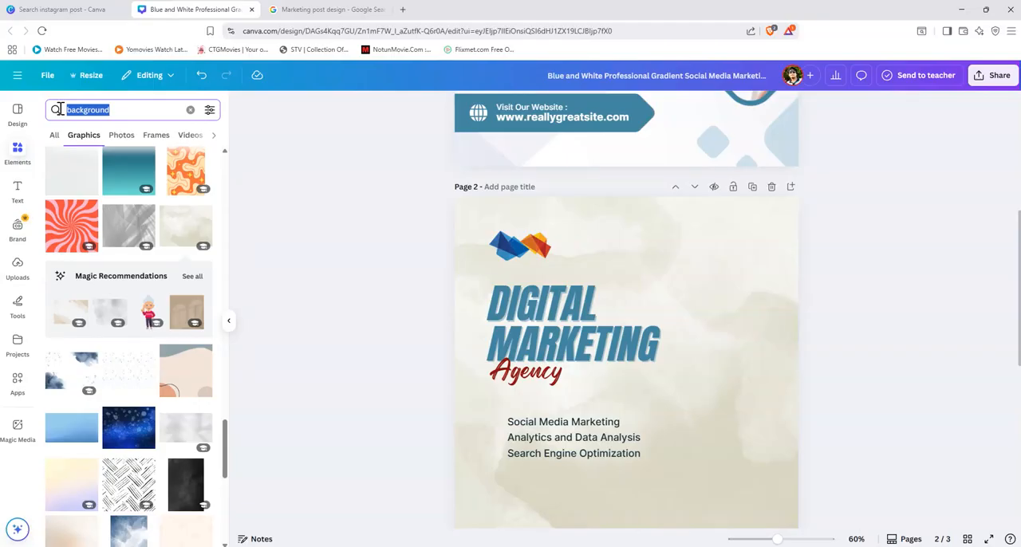
pyautogui.press('BackSpace')
pyautogui.write('rOUND')
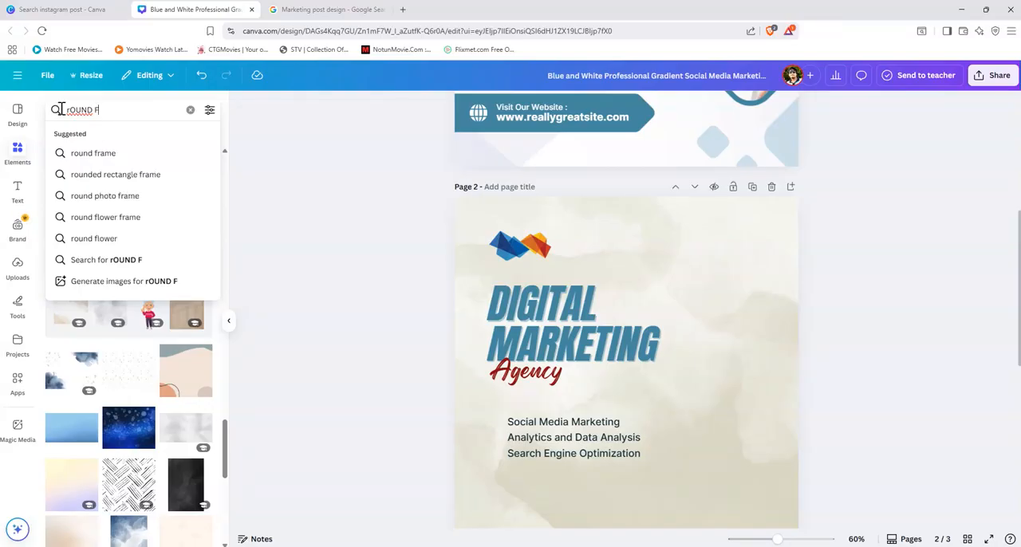
pyautogui.write(' F')
pyautogui.click(96, 155)
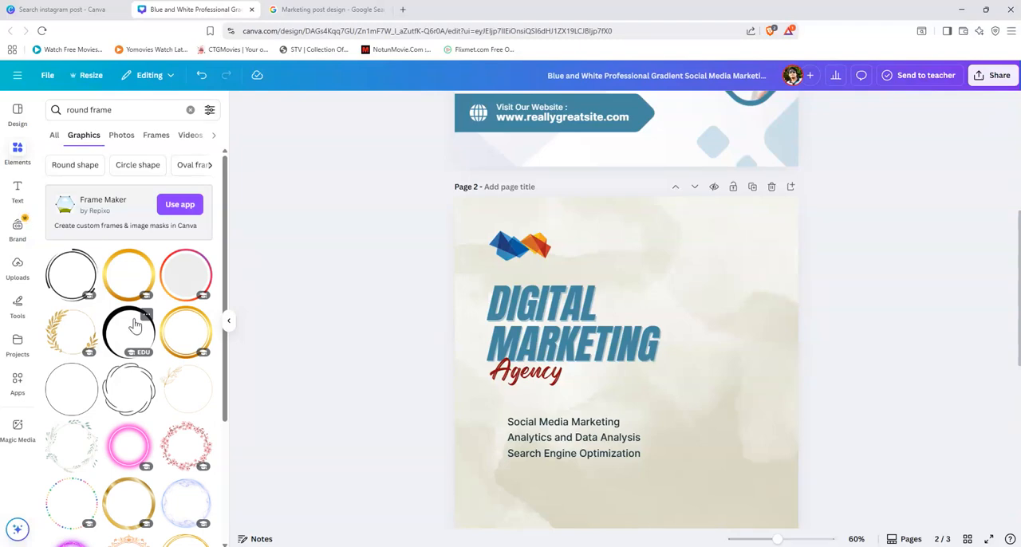
# Step: Browse the round frame graphics for one that suits the photo, comparing them with the designs on pages 1 and 3
pyautogui.scroll(-5, 135, 323)
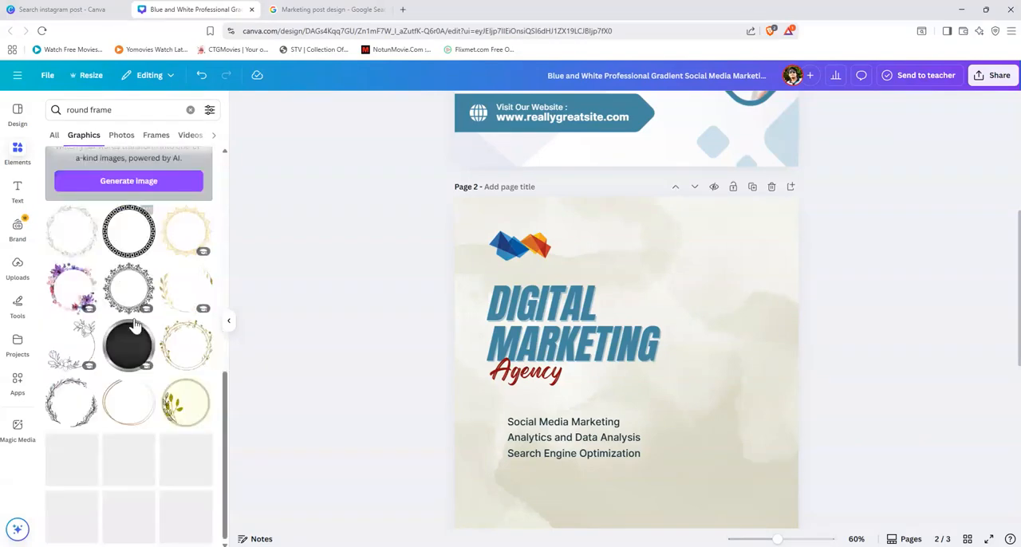
pyautogui.scroll(-3, 135, 323)
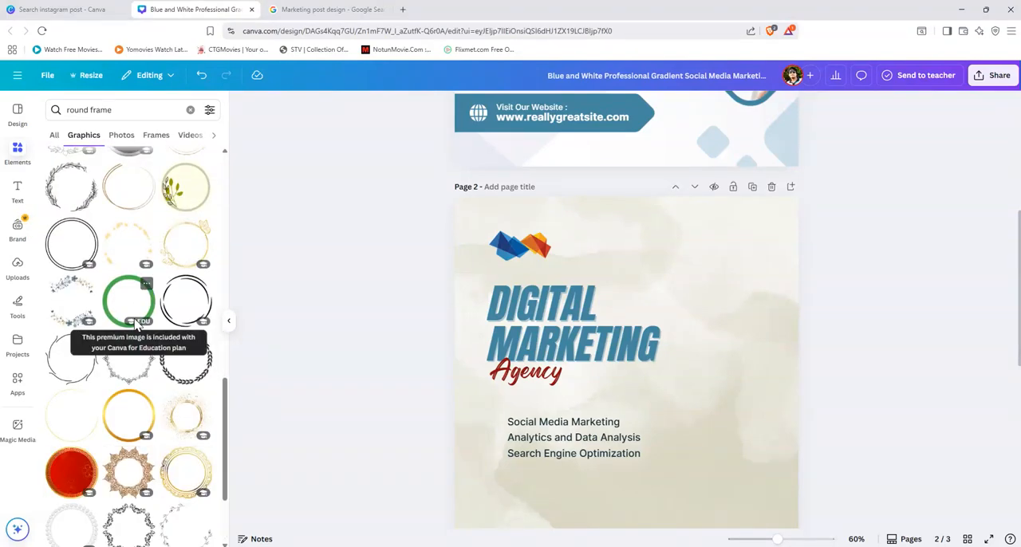
pyautogui.scroll(-6, 136, 323)
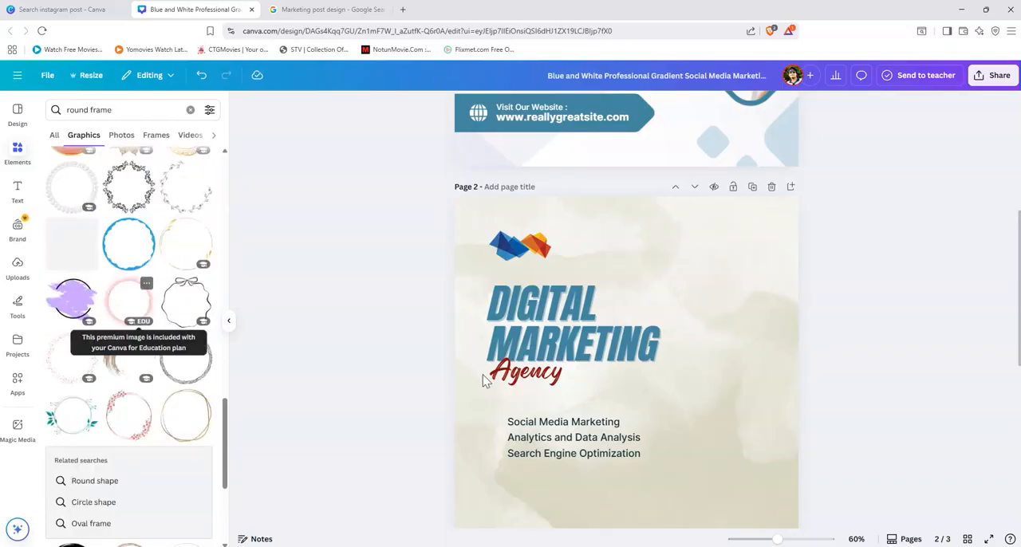
pyautogui.scroll(-5, 683, 406)
pyautogui.scroll(3, 676, 412)
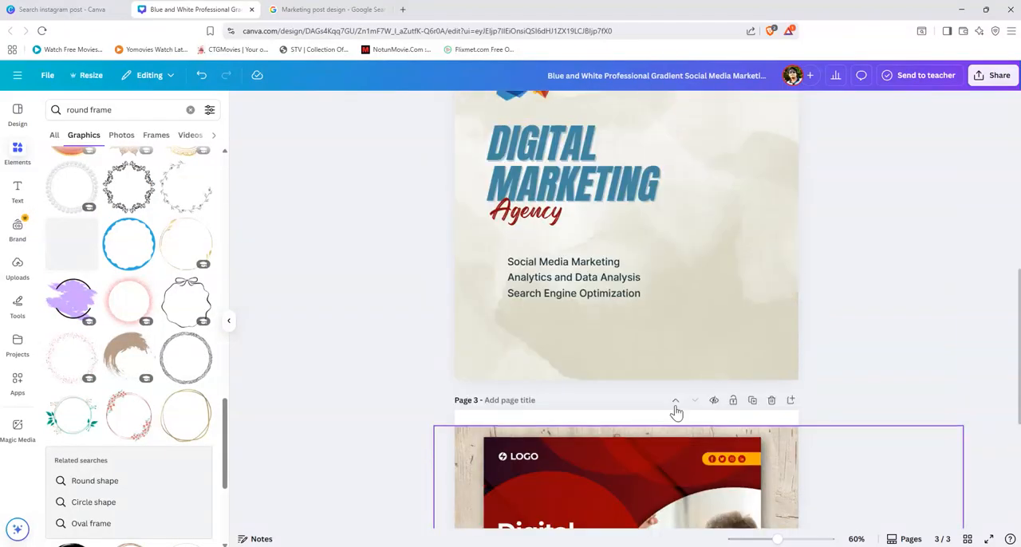
pyautogui.scroll(6, 676, 412)
pyautogui.scroll(5, 151, 372)
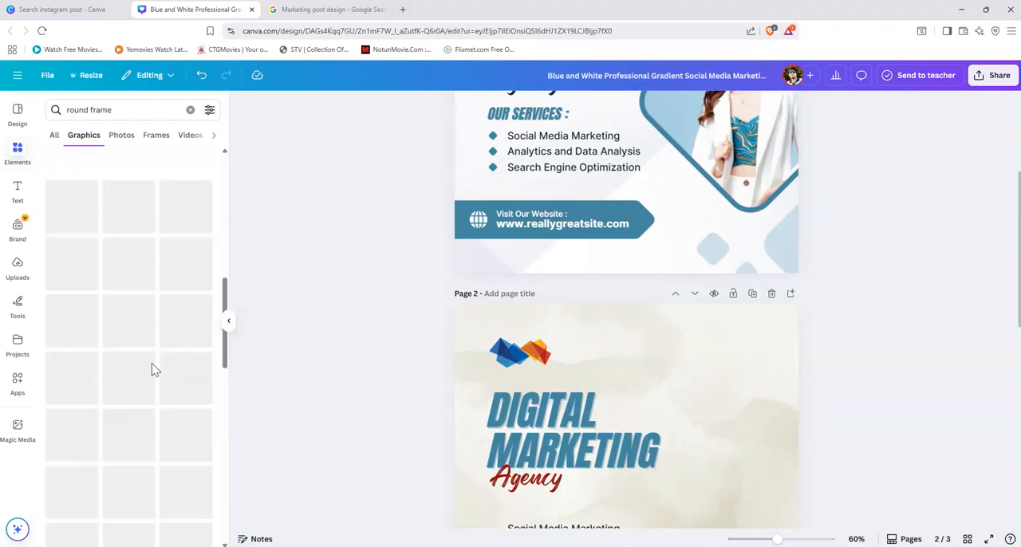
pyautogui.scroll(5, 153, 370)
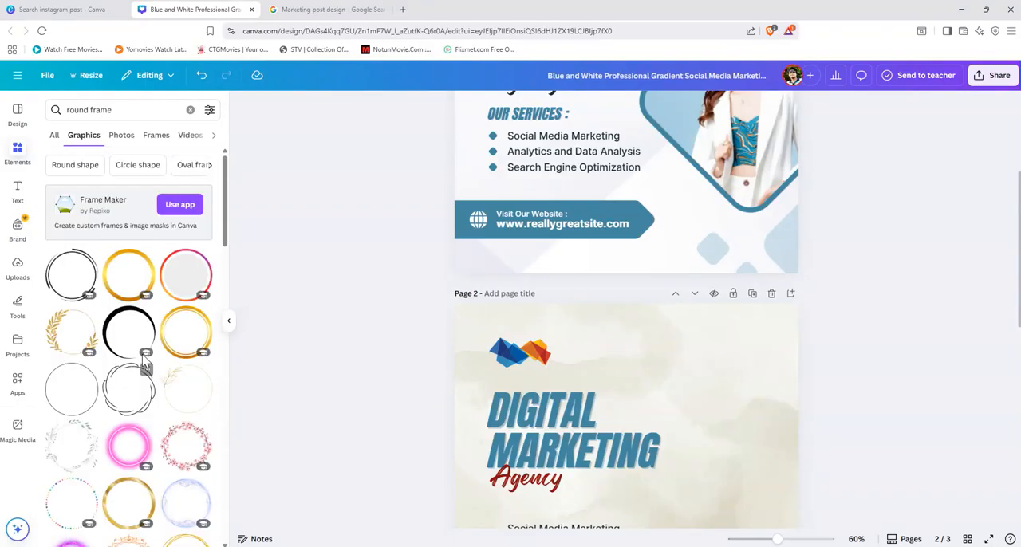
# Step: Add the green-outlined round photo frame to page 2, enlarged and placed at the lower right so it extends beyond the page edge
pyautogui.click(156, 136)
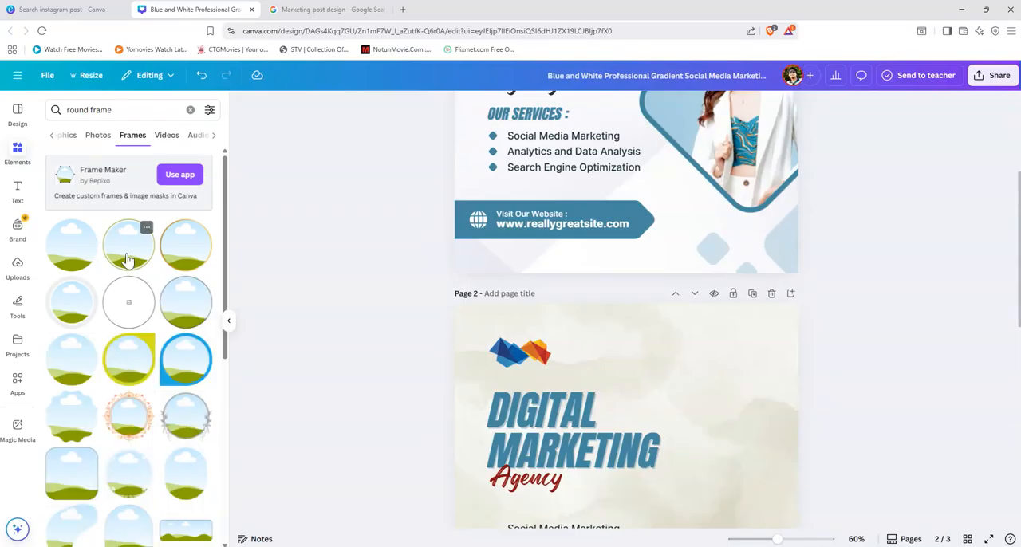
pyautogui.scroll(-2, 739, 426)
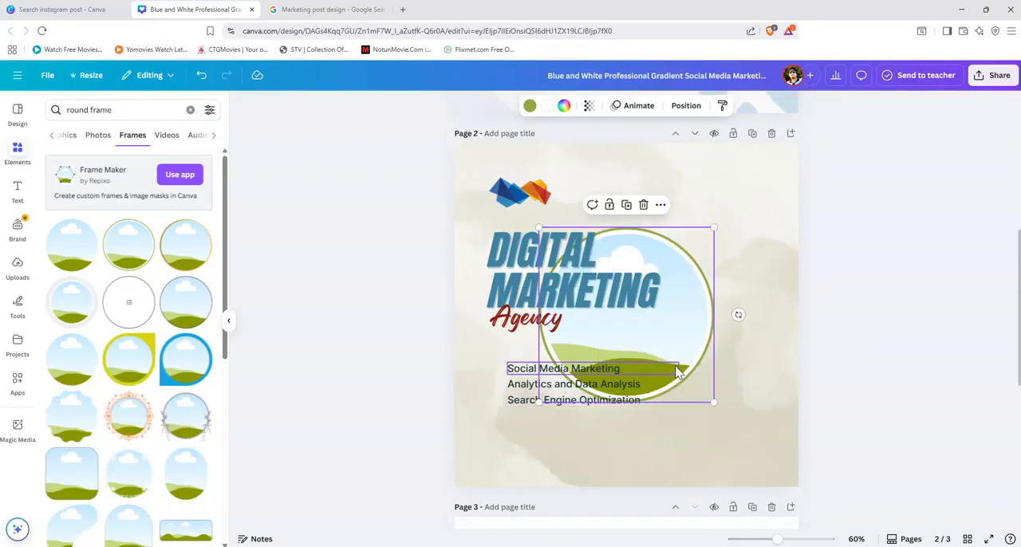
pyautogui.moveTo(697, 351); pyautogui.dragTo(828, 370)
pyautogui.moveTo(844, 419); pyautogui.dragTo(891, 473)
pyautogui.moveTo(713, 378); pyautogui.dragTo(739, 403)
# Step: Shrink the "DIGITAL MARKETING" heading on page 2 to font size 77.1 and shift it slightly left above "Agency"
pyautogui.click(576, 297)
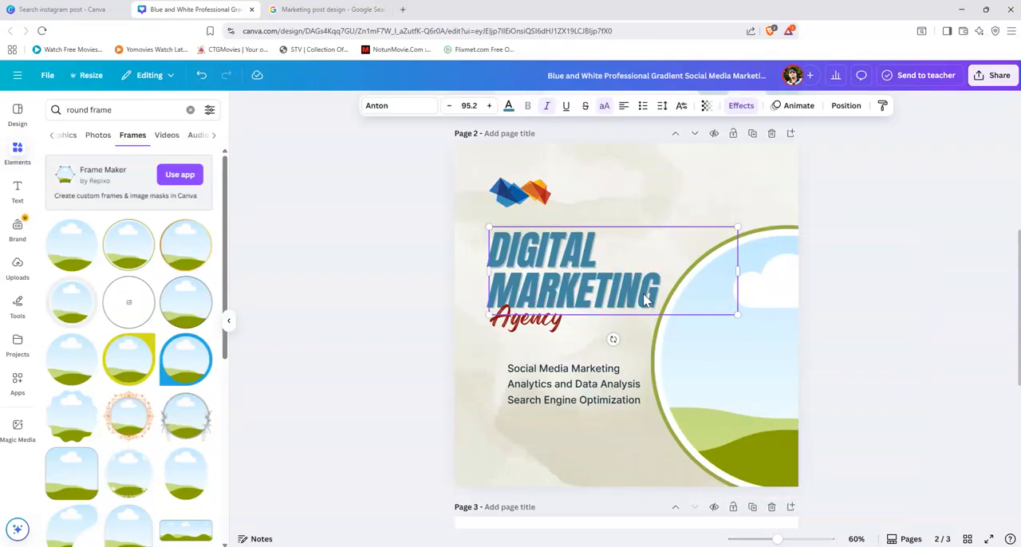
pyautogui.moveTo(738, 315); pyautogui.dragTo(713, 304)
pyautogui.moveTo(585, 281); pyautogui.dragTo(568, 281)
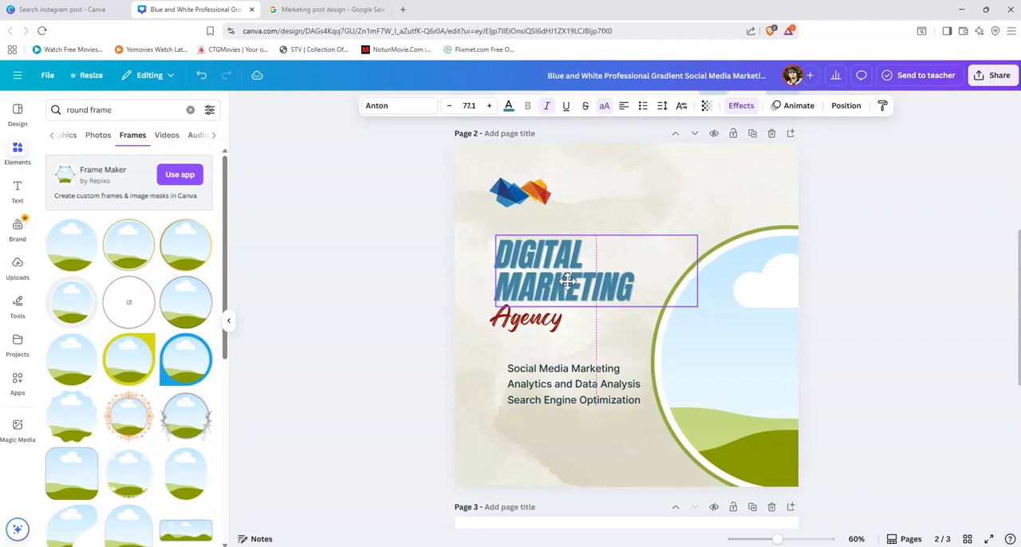
# Step: Align the logo, the "DIGITAL MARKETING" heading and "Agency" on page 2 along their left edges
pyautogui.keyDown('shift'); pyautogui.click(523, 325); pyautogui.keyUp('shift')
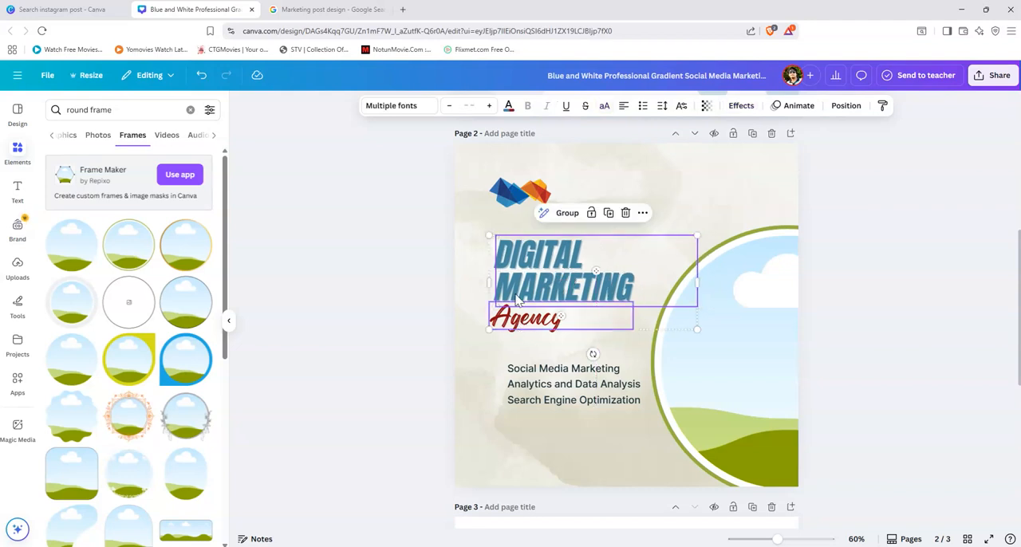
pyautogui.click(517, 191)
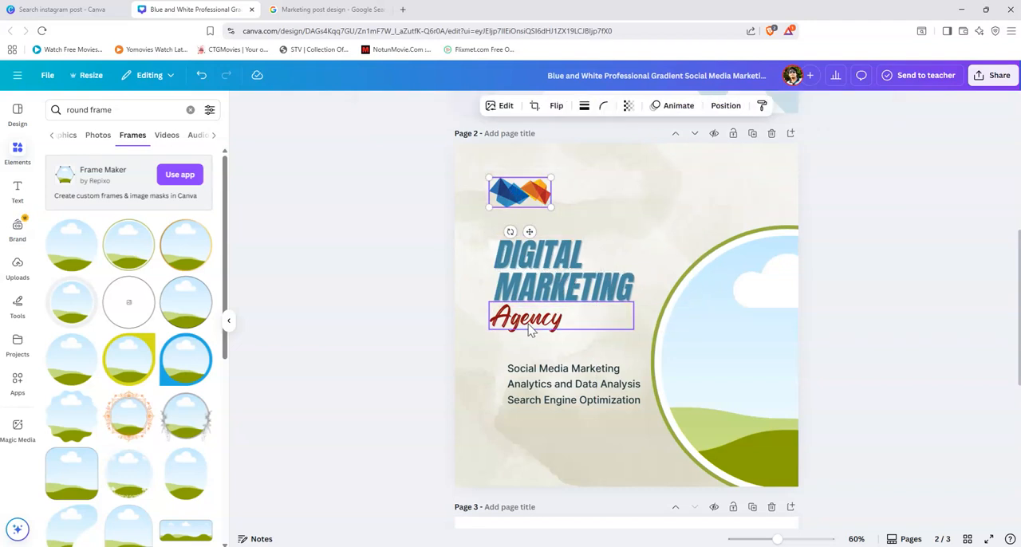
pyautogui.click(547, 287)
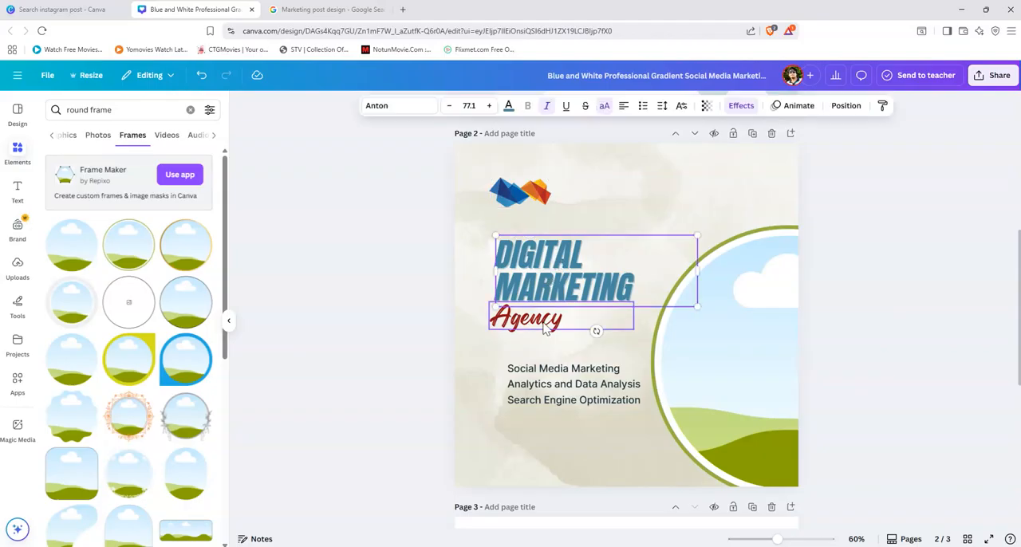
pyautogui.keyDown('shift'); pyautogui.click(524, 321); pyautogui.keyUp('shift')
pyautogui.keyDown('shift'); pyautogui.click(533, 204); pyautogui.keyUp('shift')
pyautogui.rightClick(532, 201)
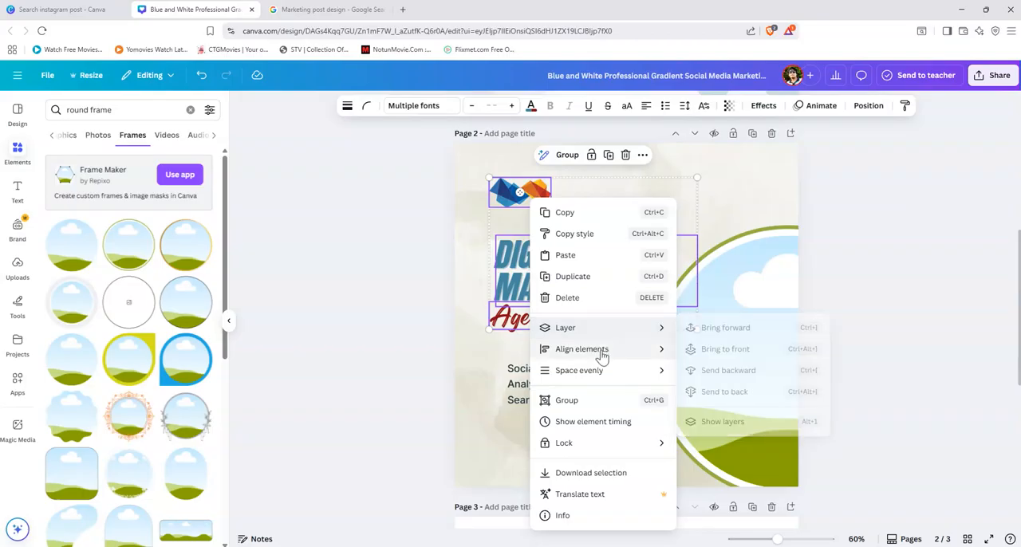
pyautogui.moveTo(600, 354)
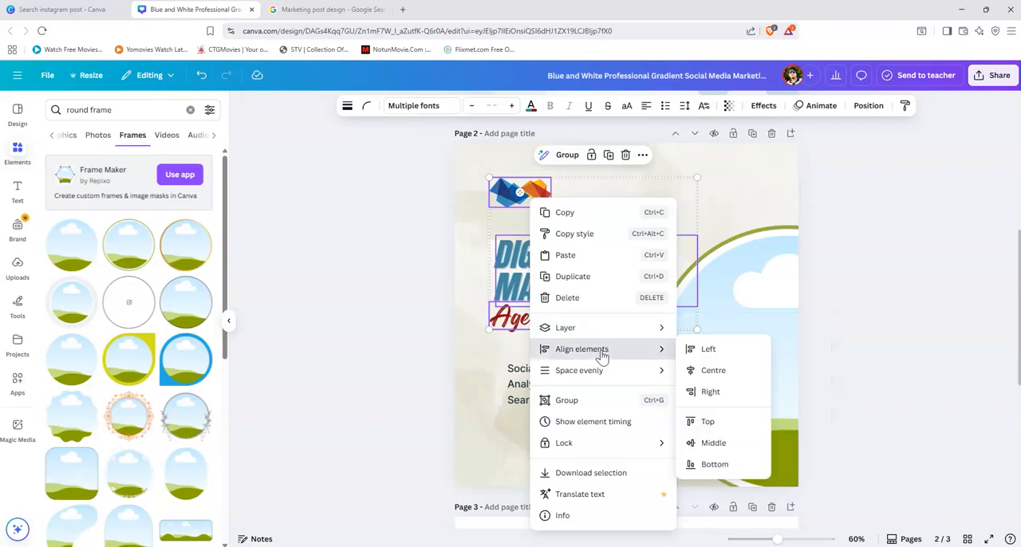
pyautogui.click(707, 349)
pyautogui.click(890, 326)
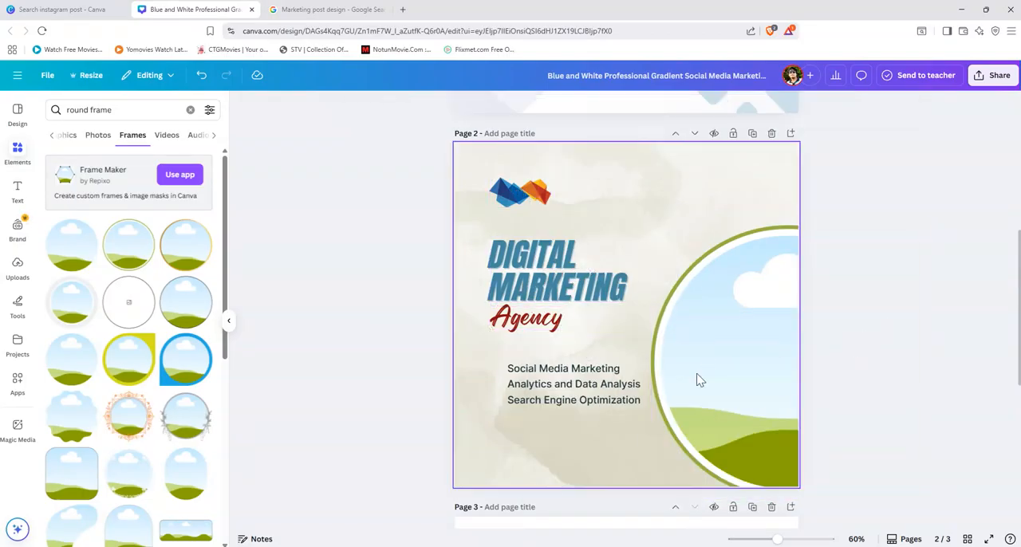
# Step: Move the round photo frame on page 2 slightly lower, keeping its right part beyond the page edge
pyautogui.moveTo(717, 404)
pyautogui.mouseDown()
pyautogui.moveTo(705, 397)
pyautogui.moveTo(719, 410)
pyautogui.mouseUp()
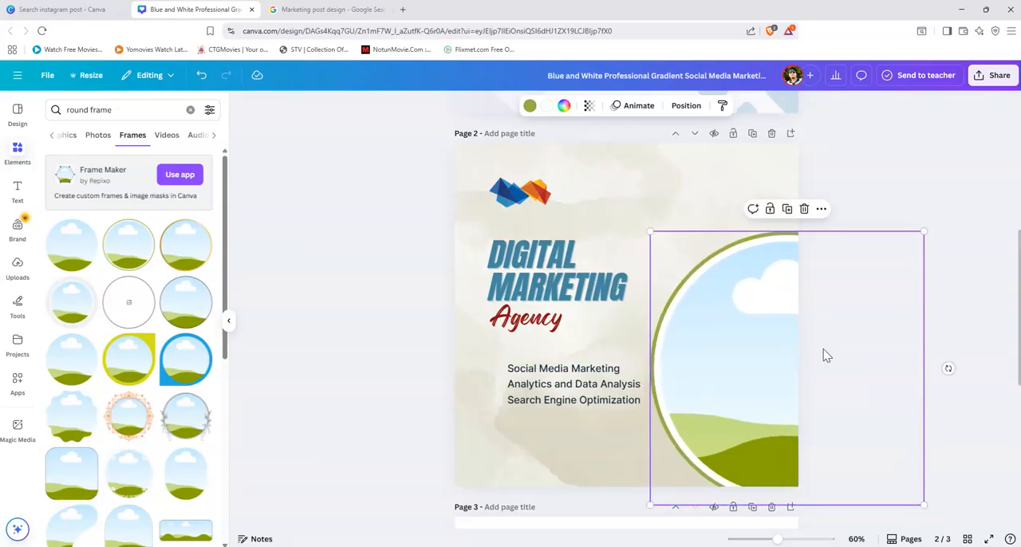
pyautogui.click(881, 185)
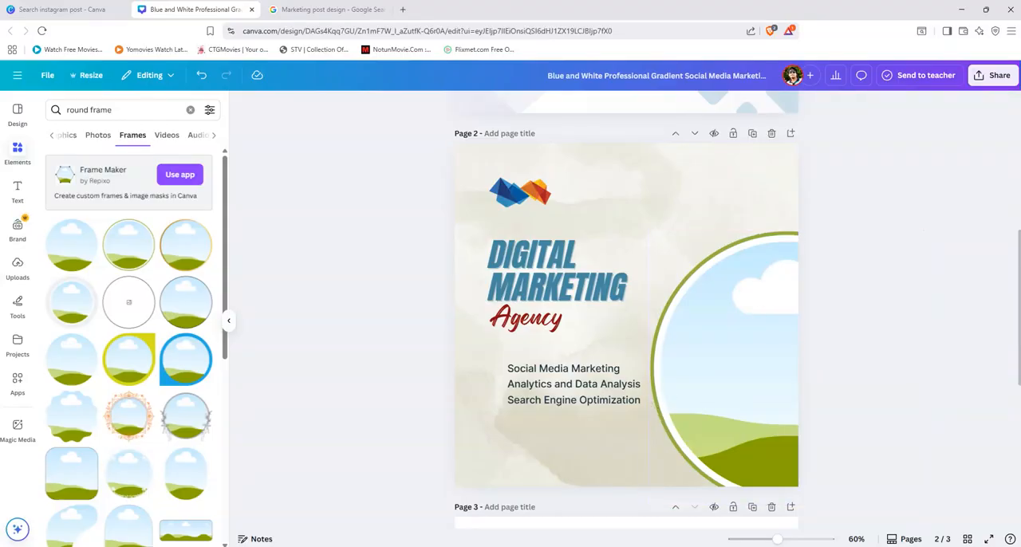
# Step: Check the man's photo in the page 3 reference post, and switch the element search to photos, ready for a new search term
pyautogui.scroll(-5, 604, 377)
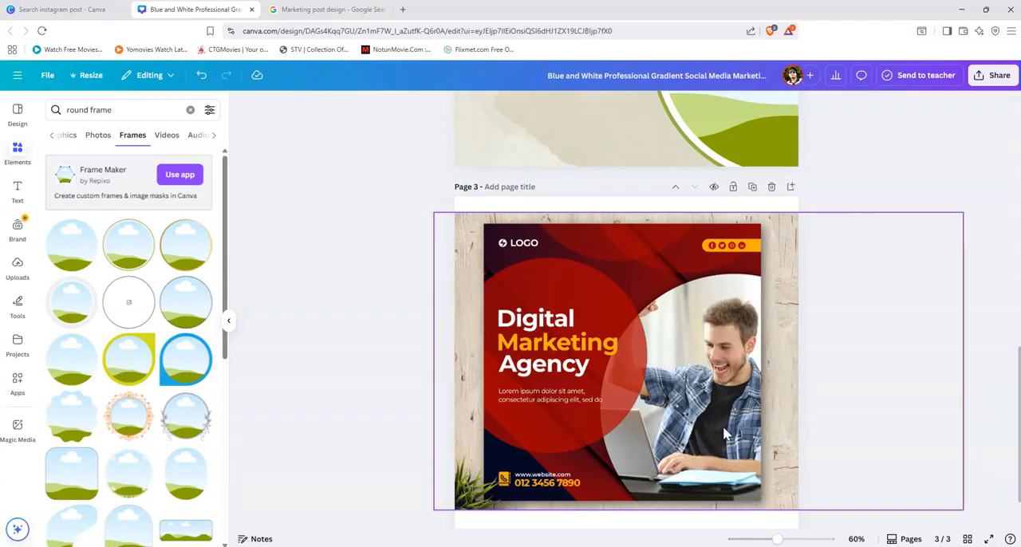
pyautogui.scroll(5, 725, 430)
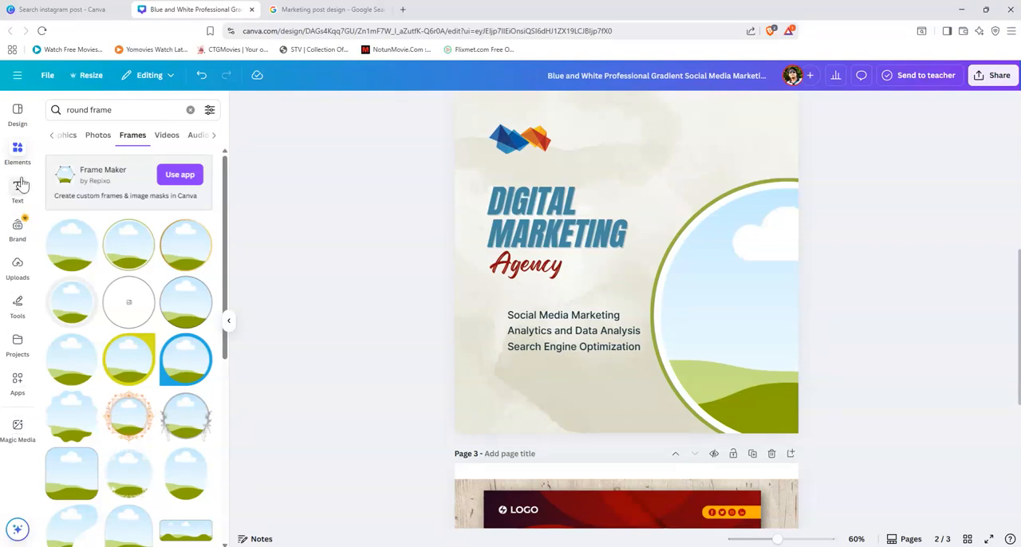
pyautogui.click(98, 135)
pyautogui.click(126, 110)
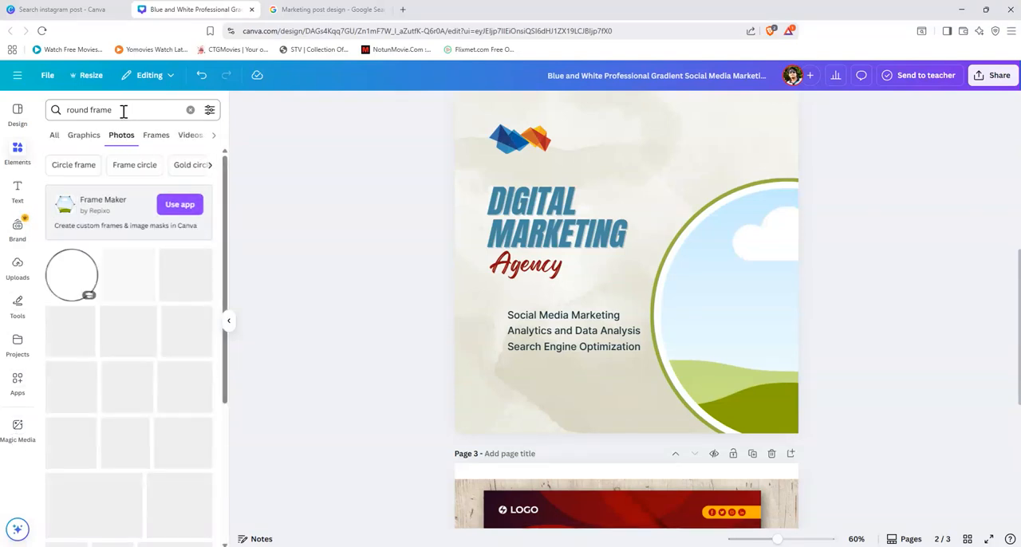
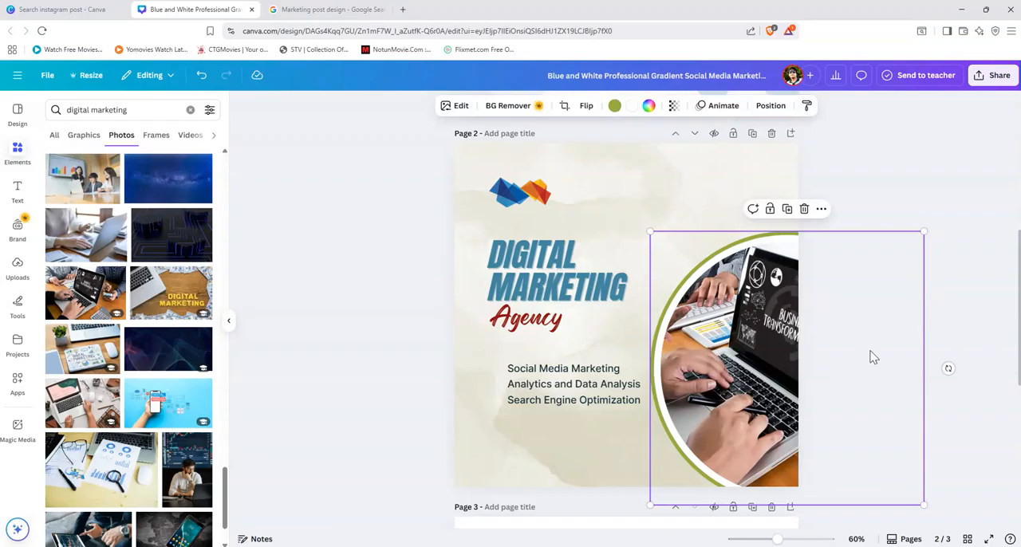
# Step: Recolour the round photo frame on page 2 with a dark red outer ring and a pastel grey azure (#a3cadb) inner ring
pyautogui.click(615, 107)
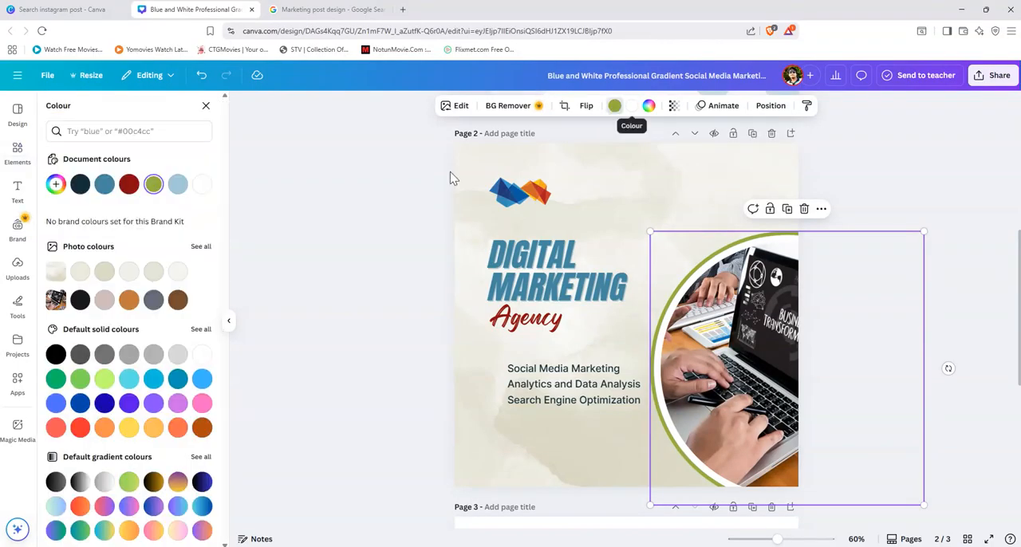
pyautogui.click(129, 186)
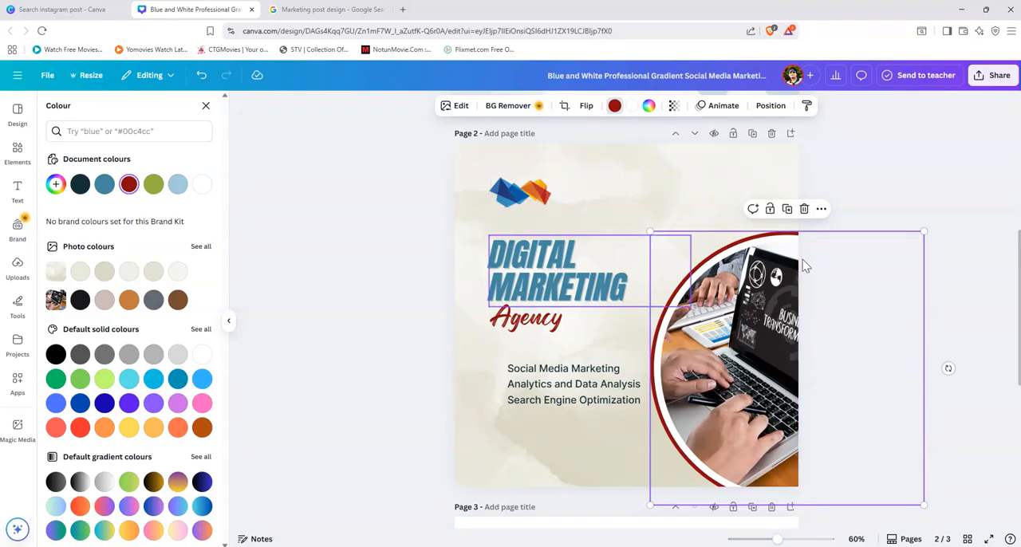
pyautogui.click(632, 116)
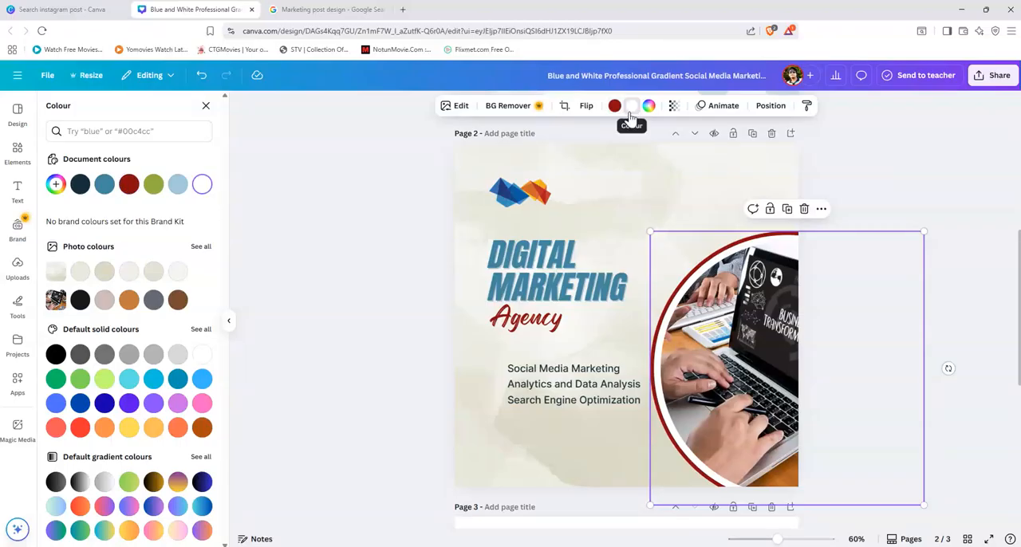
pyautogui.click(179, 185)
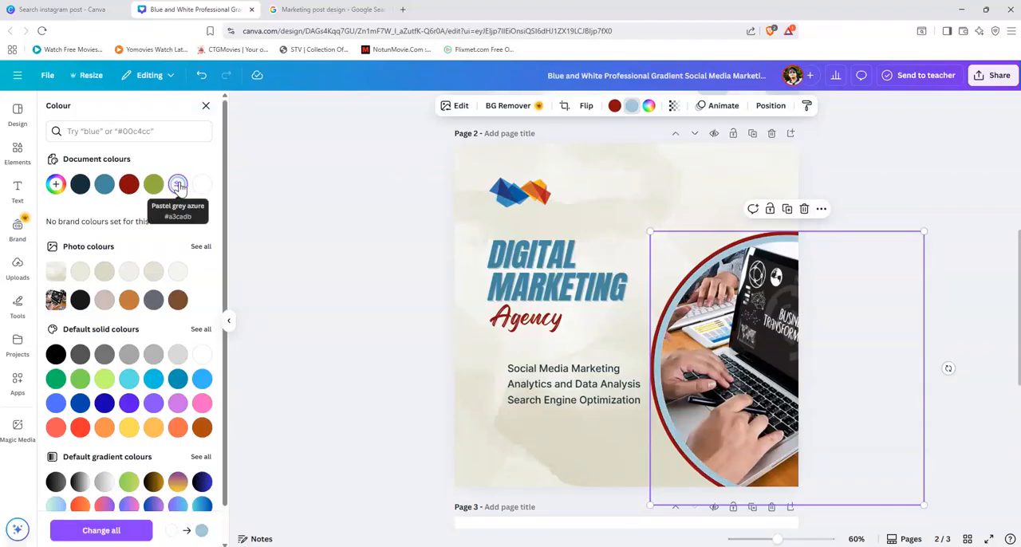
pyautogui.click(886, 177)
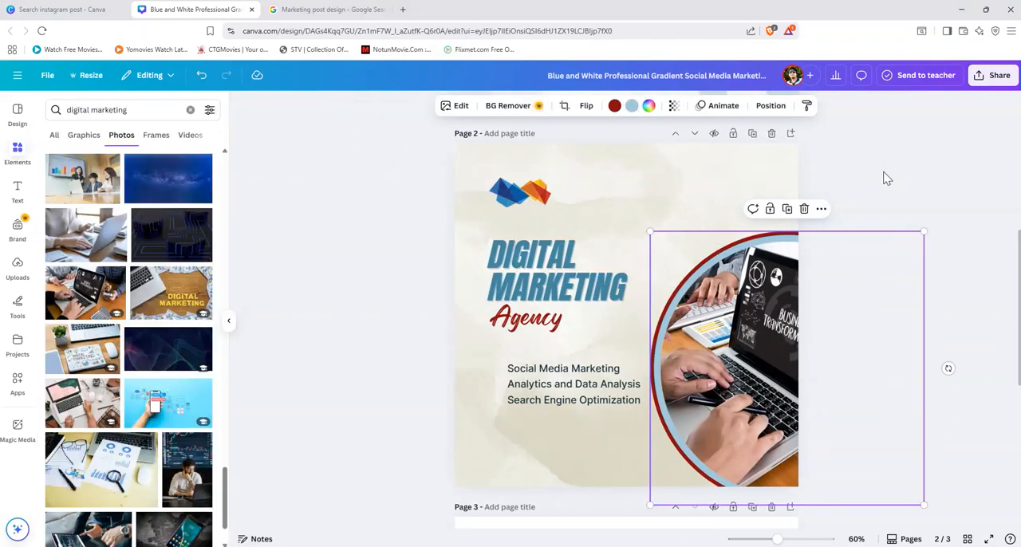
# Step: Search the element photos for "gradient shape"
pyautogui.click(696, 178)
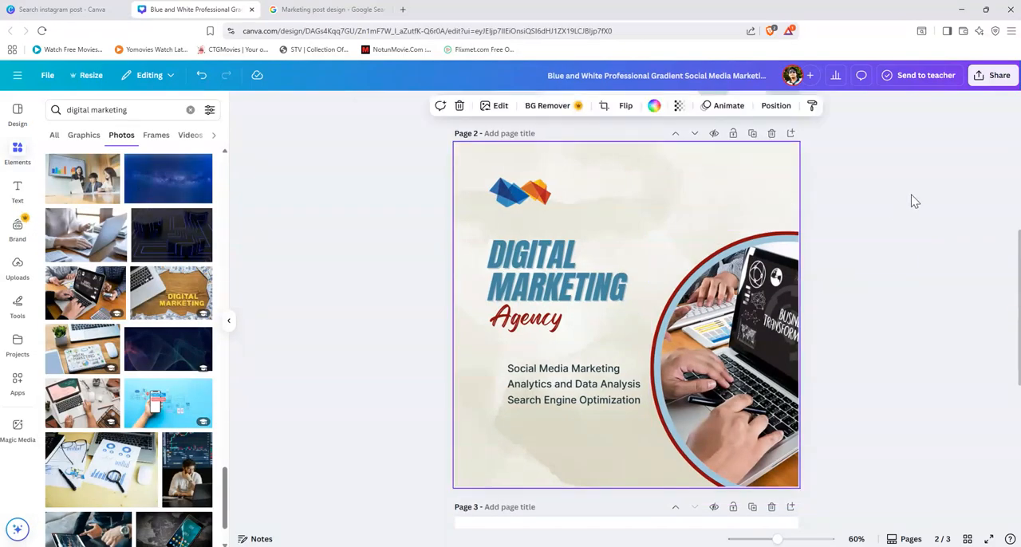
pyautogui.click(911, 205)
pyautogui.click(695, 185)
pyautogui.click(17, 113)
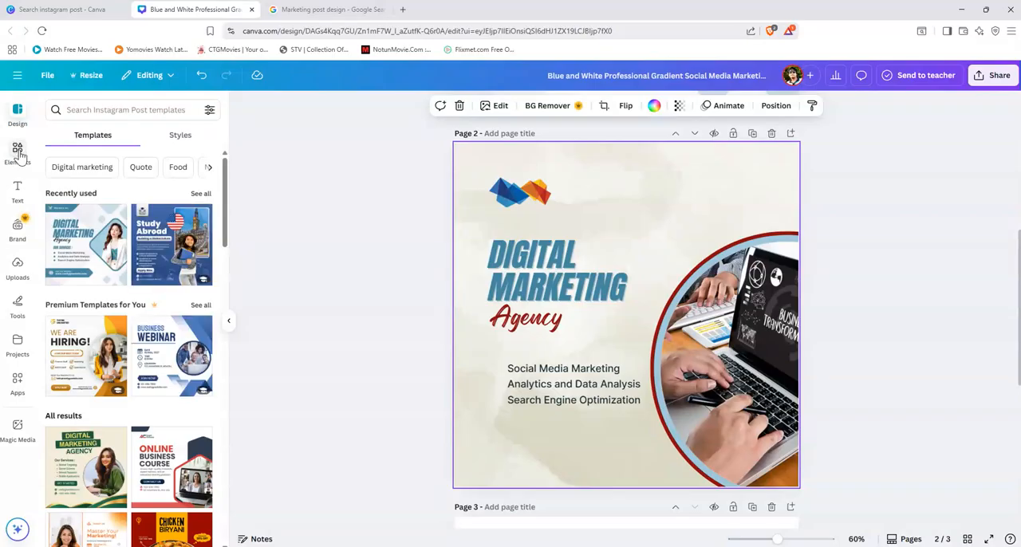
pyautogui.click(16, 150)
pyautogui.click(132, 111)
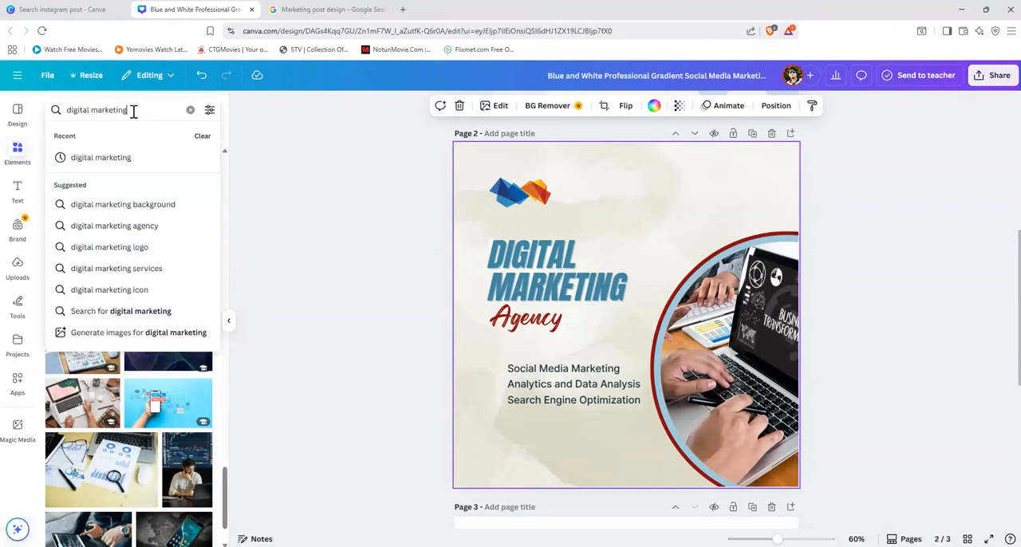
pyautogui.moveTo(59, 111); pyautogui.dragTo(45, 116)
pyautogui.write('SHAPE')
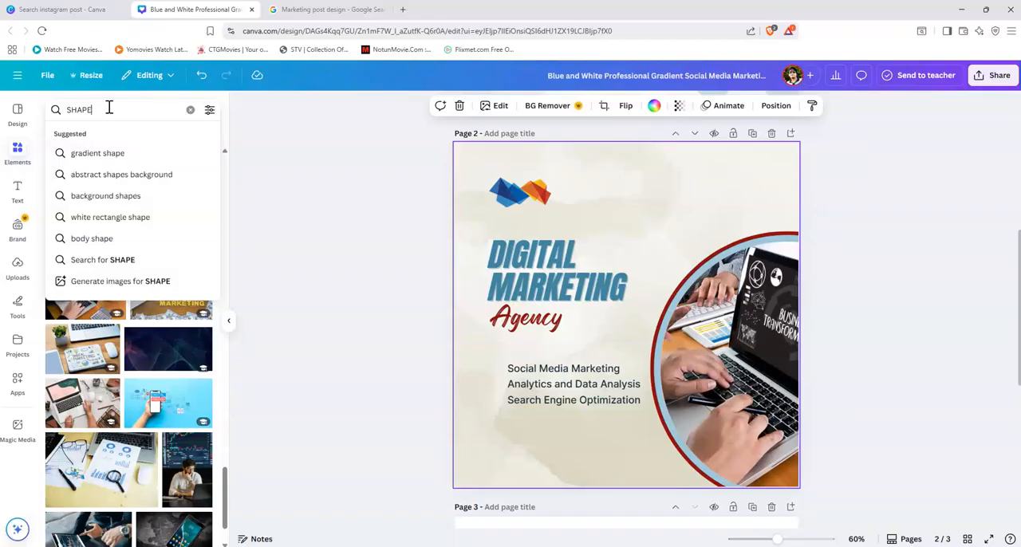
pyautogui.click(111, 159)
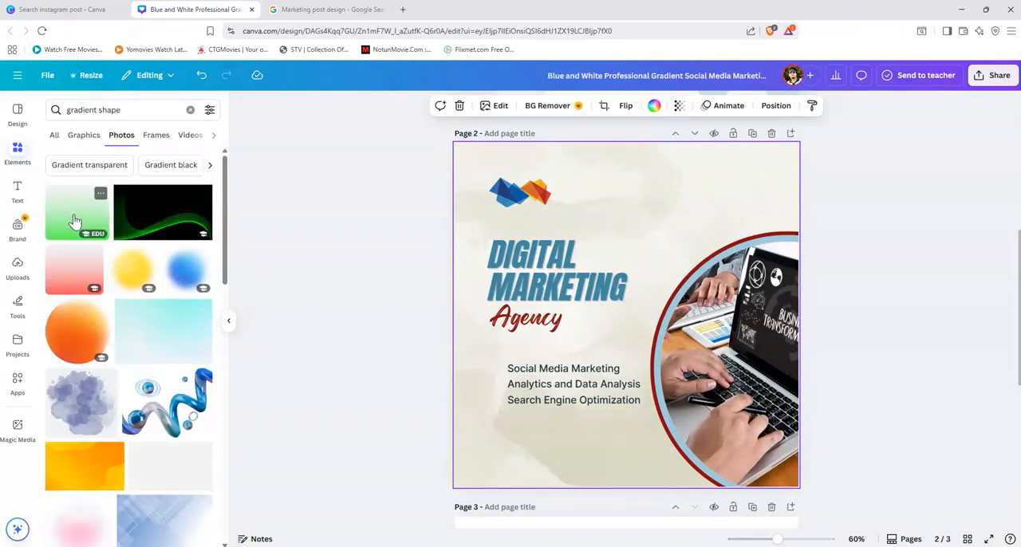
# Step: Add the green fading gradient to page 2 and enlarge it from the upper-left corner until it covers the whole page
pyautogui.click(75, 220)
pyautogui.moveTo(654, 257); pyautogui.dragTo(643, 232)
pyautogui.hotkey('ctrl', 'z')
pyautogui.moveTo(702, 200); pyautogui.dragTo(695, 174)
pyautogui.moveTo(729, 379); pyautogui.dragTo(844, 521)
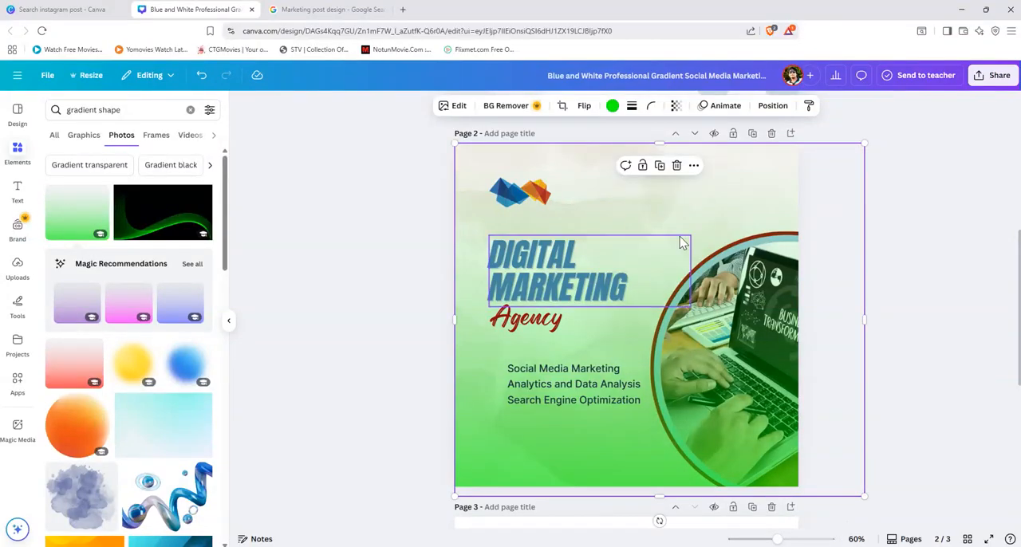
# Step: Lower the opacity of the green gradient on page 2 to make it only a faint tint
pyautogui.click(676, 106)
pyautogui.moveTo(656, 151); pyautogui.dragTo(636, 158)
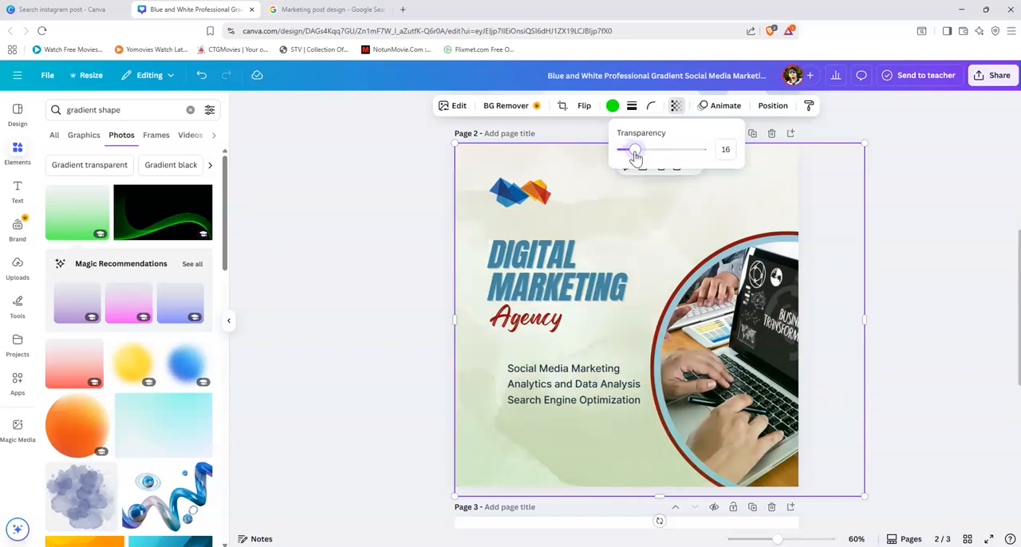
pyautogui.moveTo(636, 157); pyautogui.dragTo(641, 158)
# Step: Recolour the gradient overlay on page 2 to the document's dark red and set its transparency value to 53
pyautogui.click(613, 109)
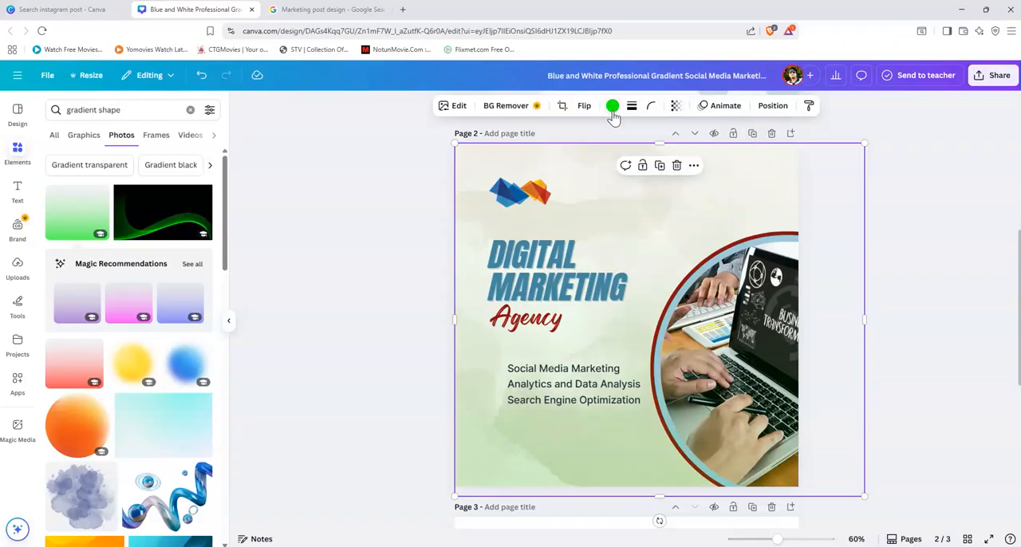
pyautogui.click(613, 108)
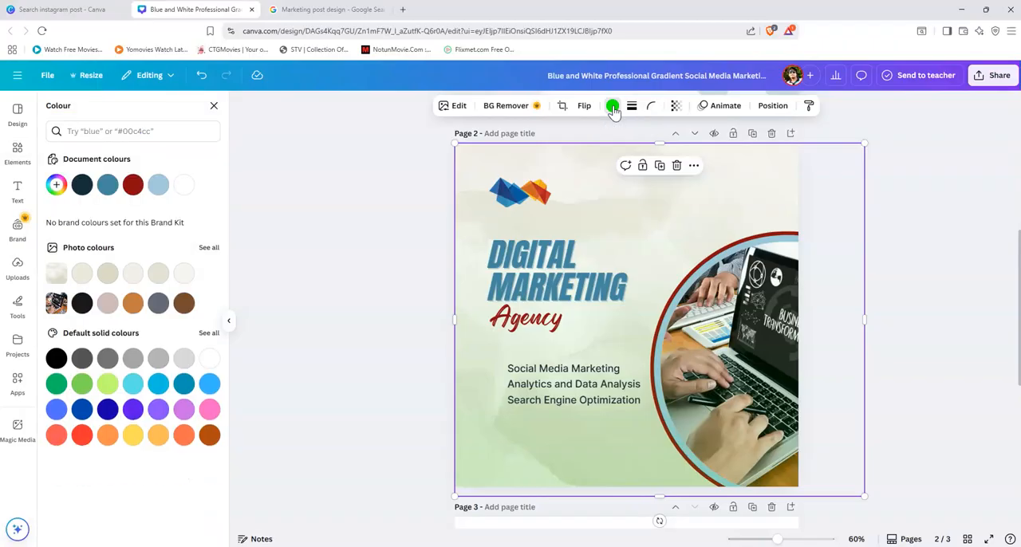
pyautogui.click(613, 107)
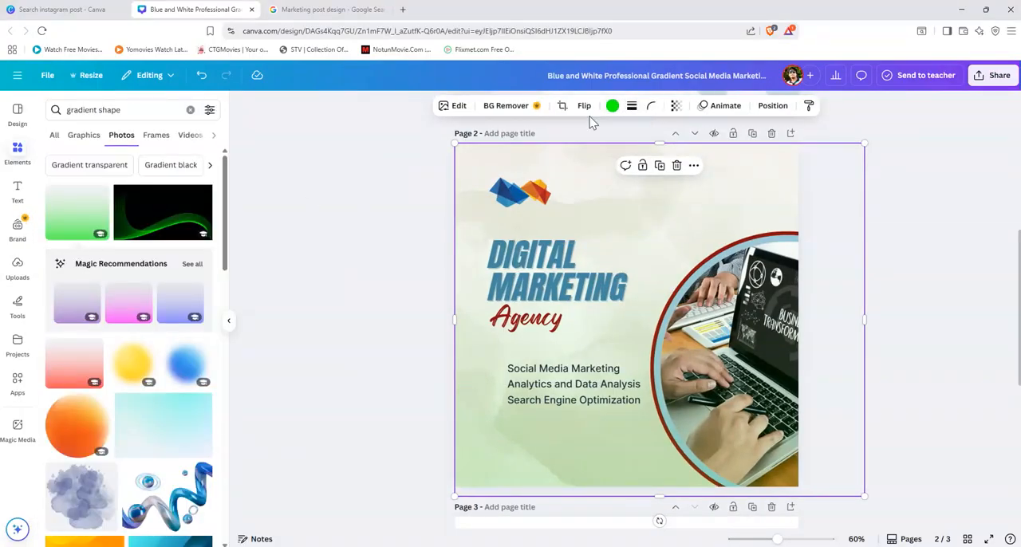
pyautogui.click(612, 106)
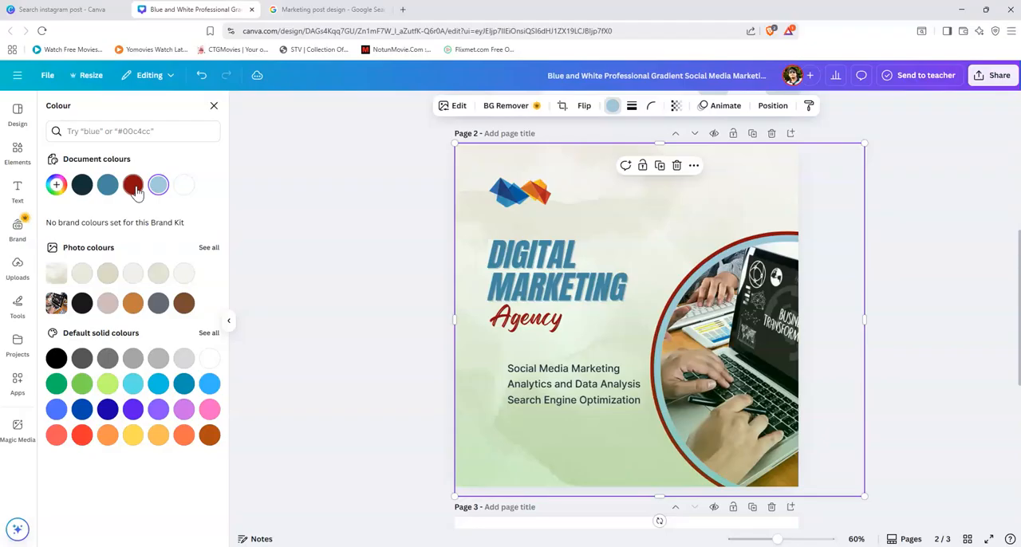
pyautogui.click(133, 186)
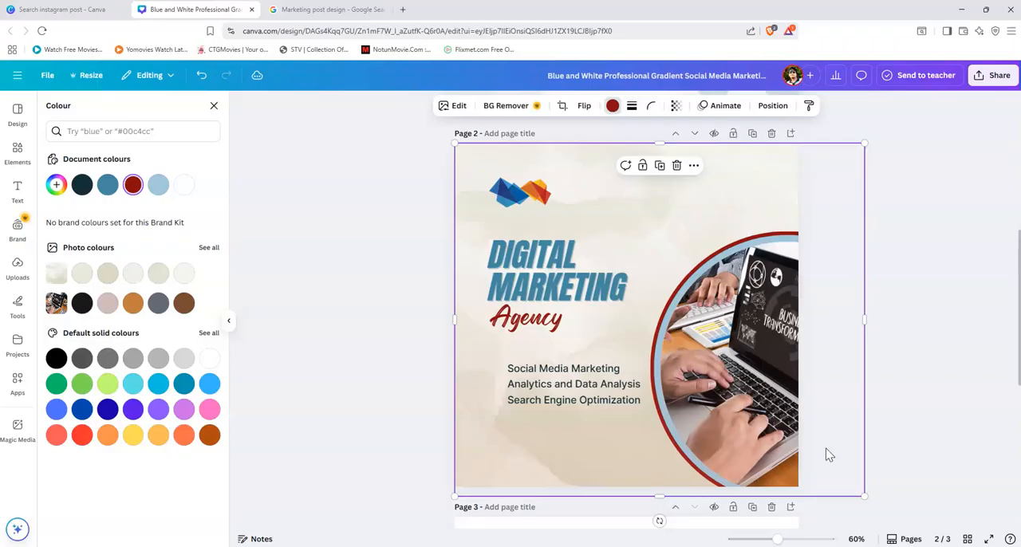
pyautogui.click(676, 105)
pyautogui.click(641, 150)
pyautogui.moveTo(641, 156); pyautogui.dragTo(666, 148)
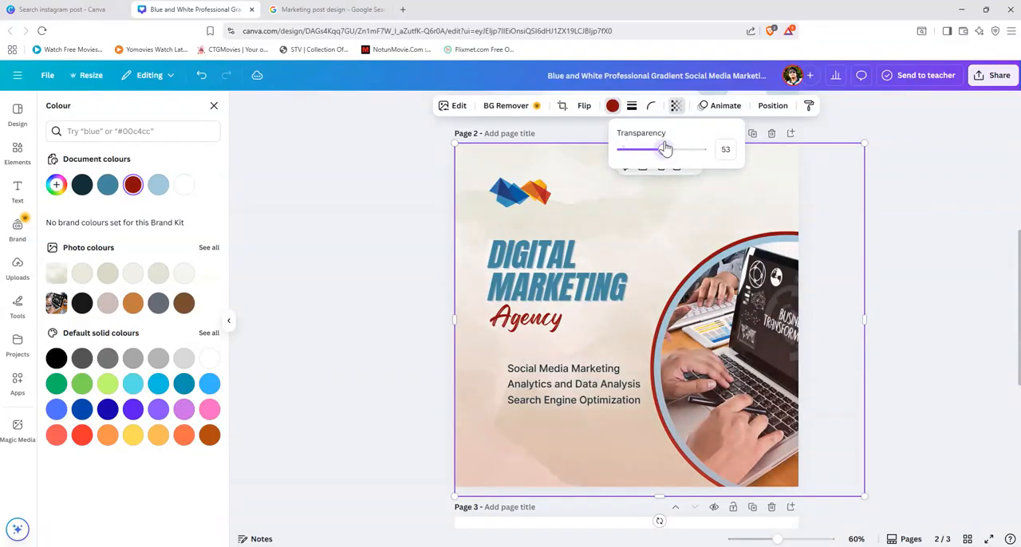
pyautogui.click(947, 229)
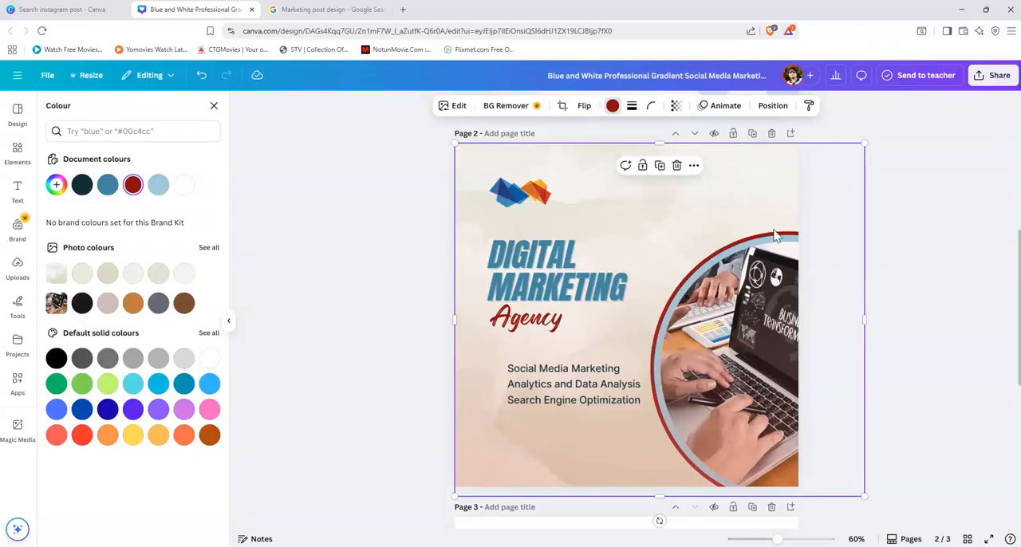
# Step: Send the red gradient overlay on page 2 to the back, behind the text, logo and photo frame
pyautogui.rightClick(666, 211)
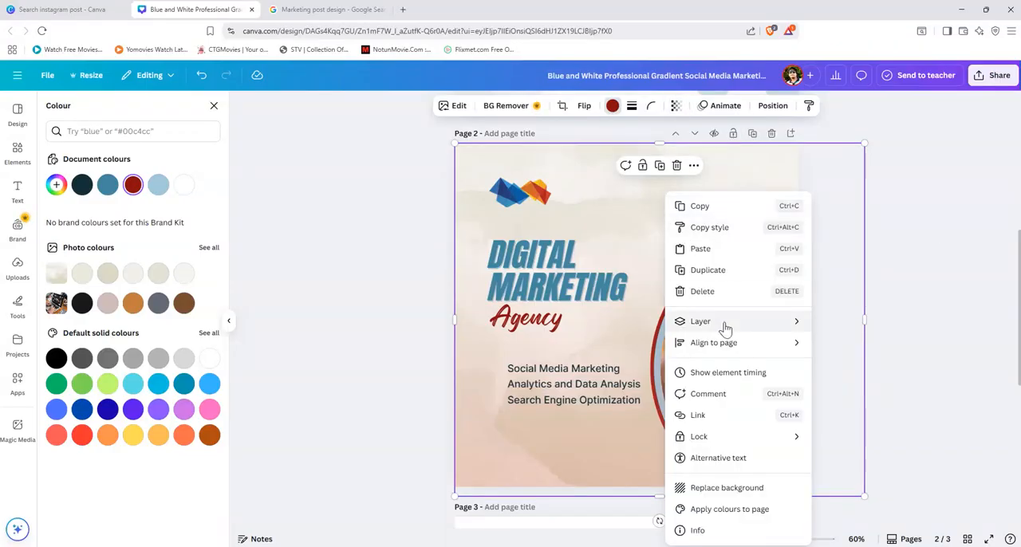
pyautogui.moveTo(725, 325)
pyautogui.click(860, 385)
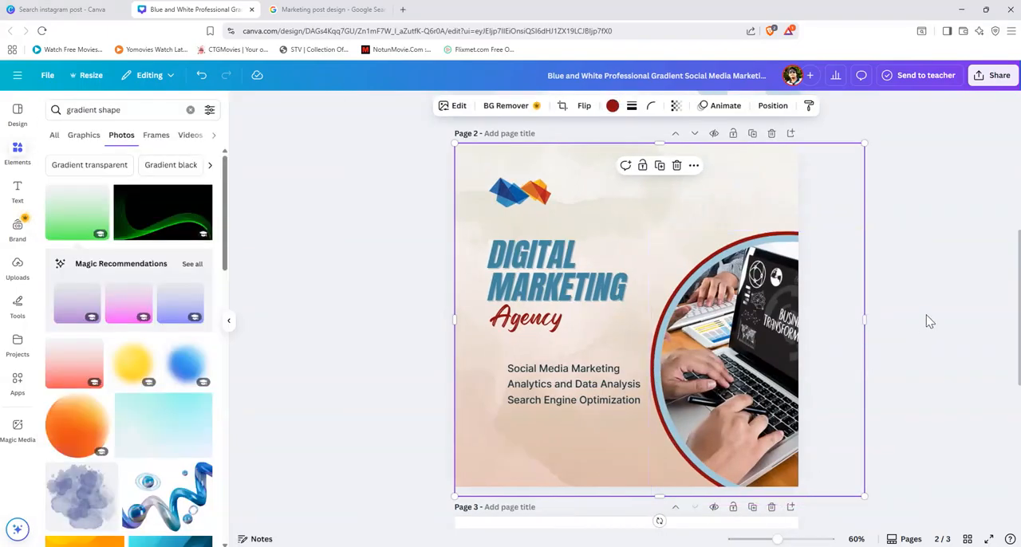
pyautogui.click(935, 319)
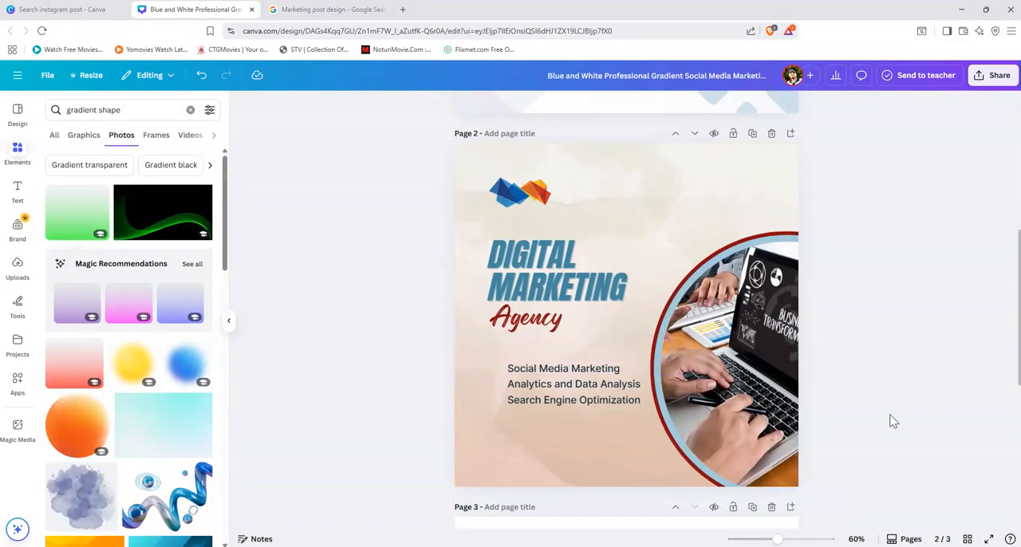
# Step: Turn the three service lines into bulleted items and move them left, in line with the heading's left edge
pyautogui.click(554, 380)
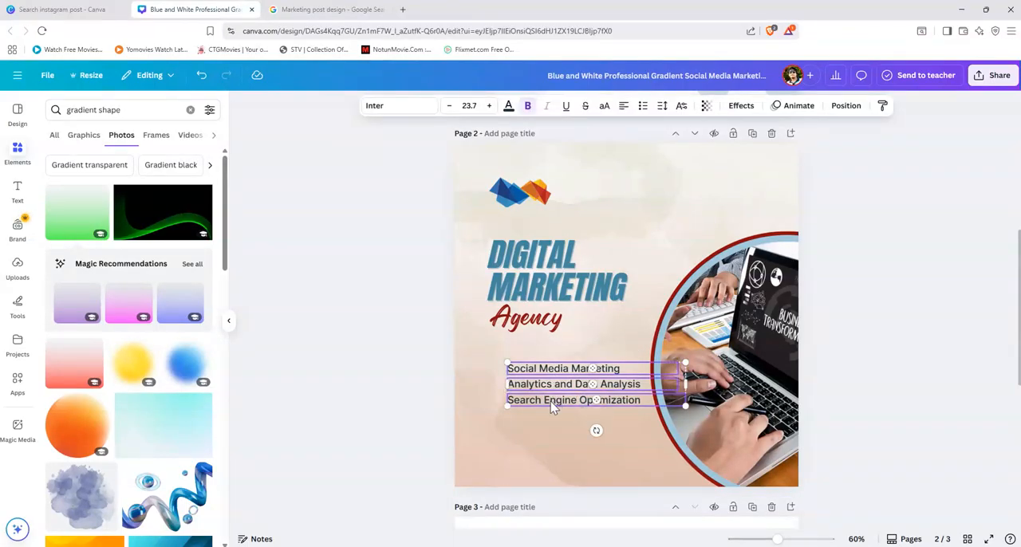
pyautogui.click(643, 107)
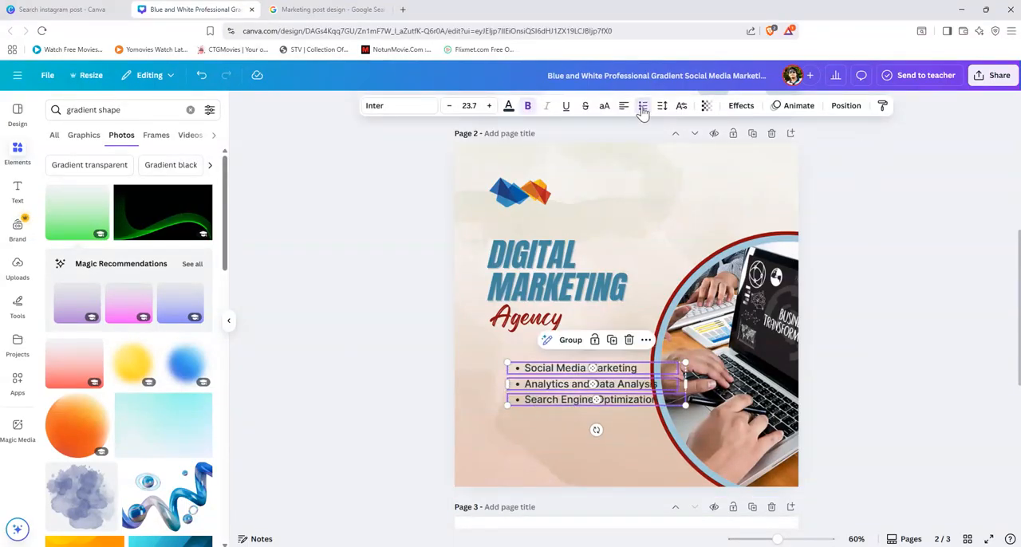
pyautogui.moveTo(531, 371); pyautogui.dragTo(516, 363)
pyautogui.click(865, 381)
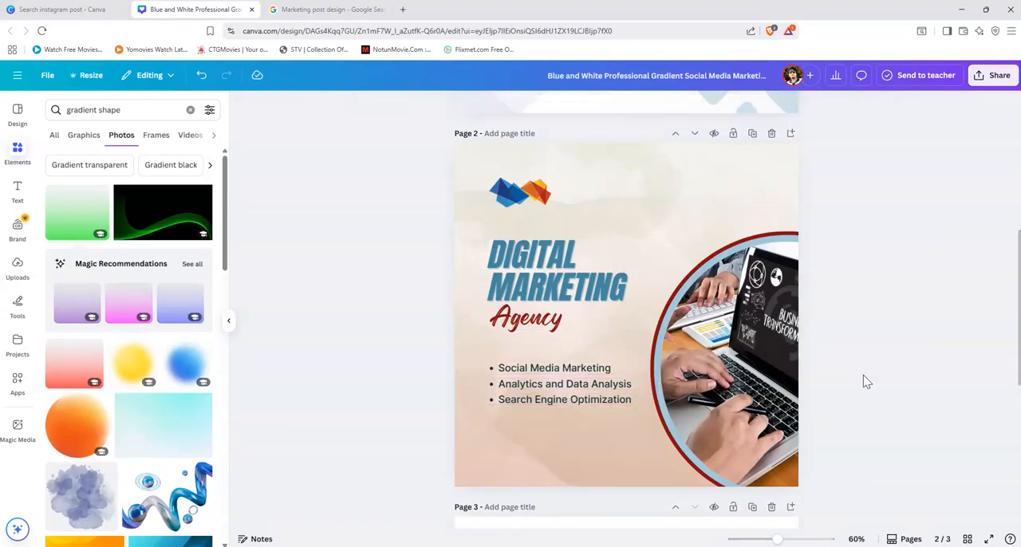
# Step: Remove the italics from the "DIGITAL MARKETING" heading on page 2
pyautogui.click(520, 194)
pyautogui.keyDown('shift'); pyautogui.click(533, 266); pyautogui.keyUp('shift')
pyautogui.rightClick(533, 265)
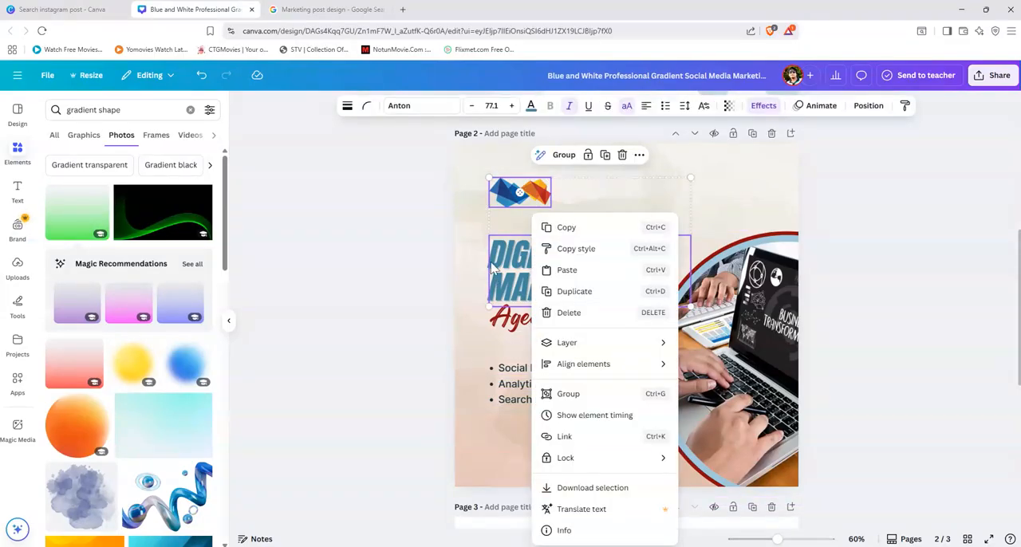
pyautogui.click(570, 109)
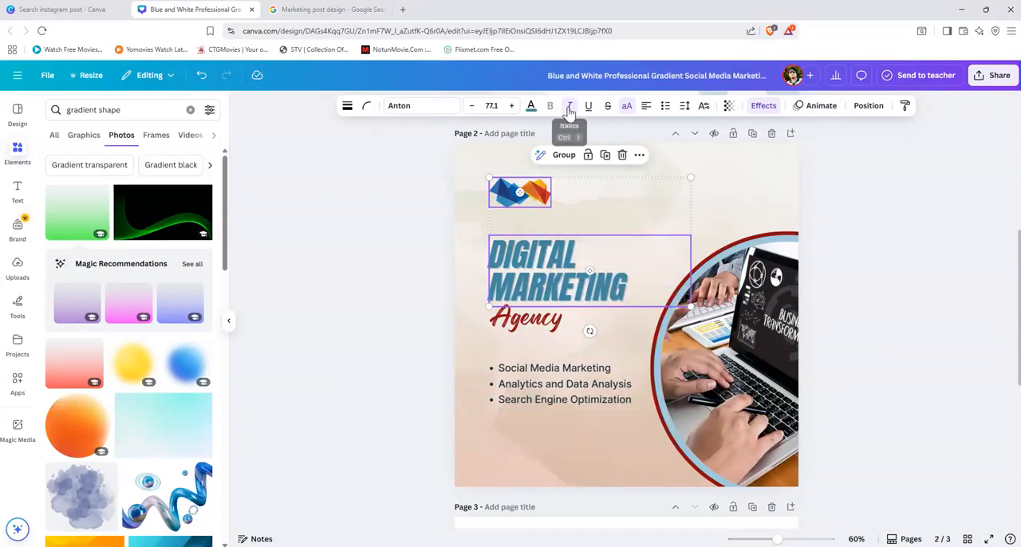
pyautogui.click(570, 107)
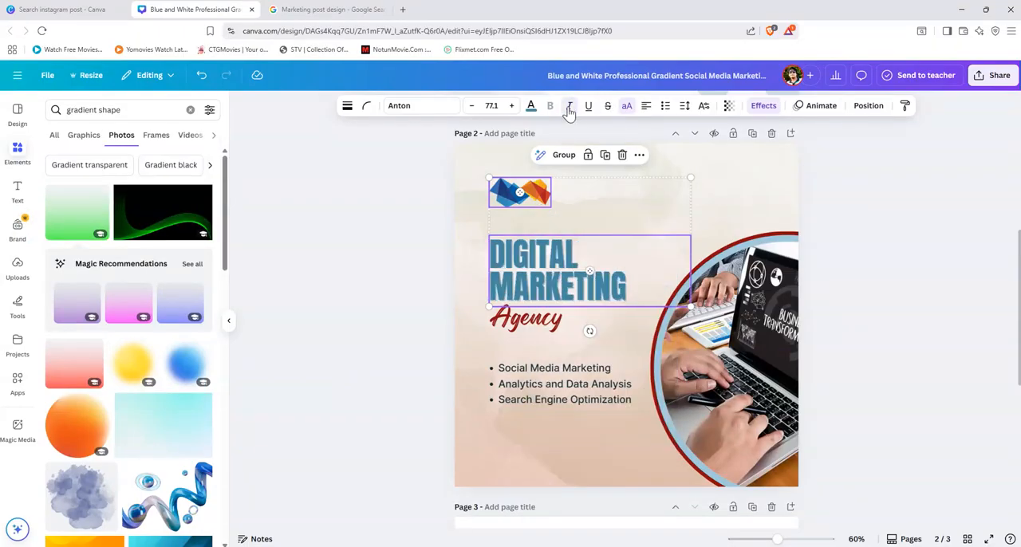
# Step: Enlarge "Agency" to font size 85.3 and move it up to overlap the lower edge of the "DIGITAL MARKETING" heading
pyautogui.click(540, 322)
pyautogui.moveTo(633, 329); pyautogui.dragTo(673, 337)
pyautogui.moveTo(533, 332); pyautogui.dragTo(557, 312)
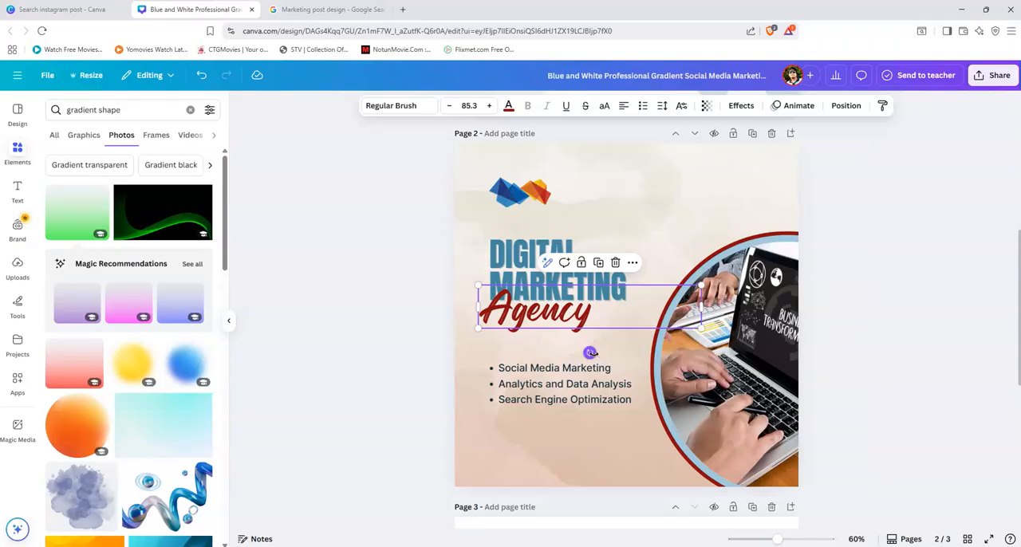
# Step: Rotate "Agency" to -6° and nudge it into place just below "MARKETING", near the heading's left edge
pyautogui.moveTo(590, 353)
pyautogui.mouseDown()
pyautogui.moveTo(603, 346)
pyautogui.moveTo(600, 361)
pyautogui.mouseUp()
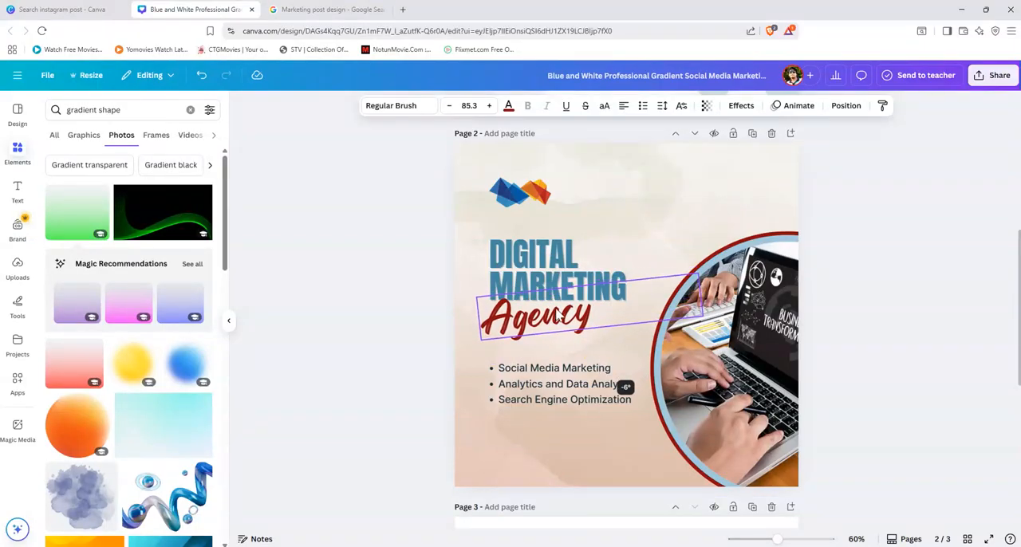
pyautogui.moveTo(565, 317); pyautogui.dragTo(576, 319)
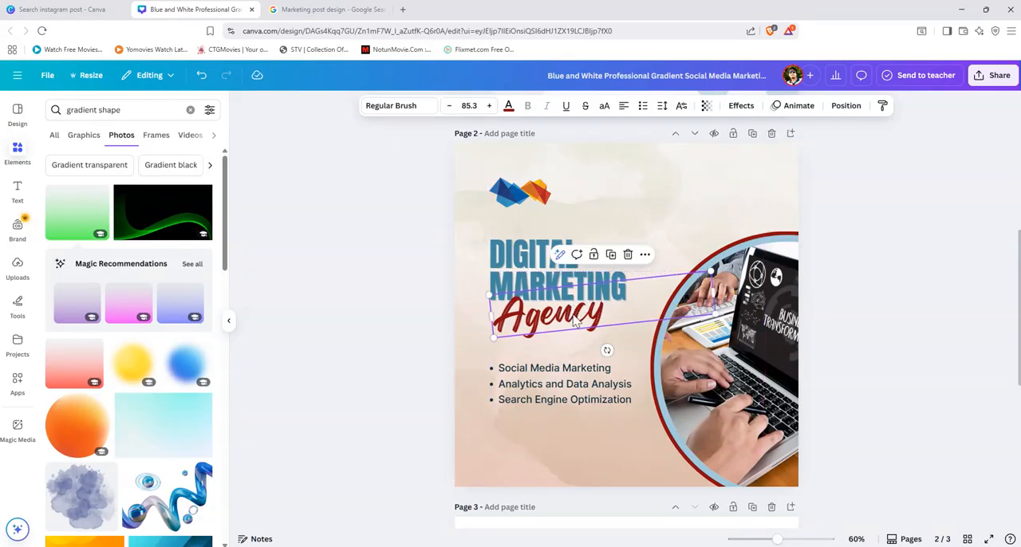
pyautogui.press('Left')
pyautogui.press('Left')
pyautogui.press('Left')
pyautogui.press('Left')
pyautogui.press('Left')
pyautogui.press('Left')
pyautogui.press('Up')
pyautogui.press('Up')
pyautogui.press('Up')
pyautogui.press('Up')
pyautogui.press('Up')
pyautogui.click(873, 385)
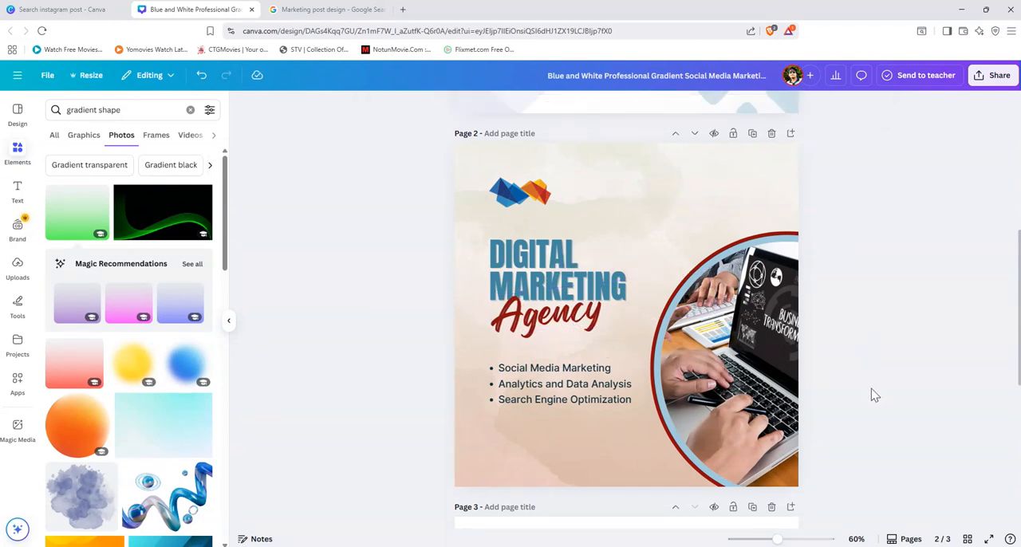
# Step: Recolour the light-blue inner ring of the round photo frame with the pale pinkish-grey colour taken from the photo
pyautogui.scroll(-2, 841, 406)
pyautogui.scroll(2, 841, 406)
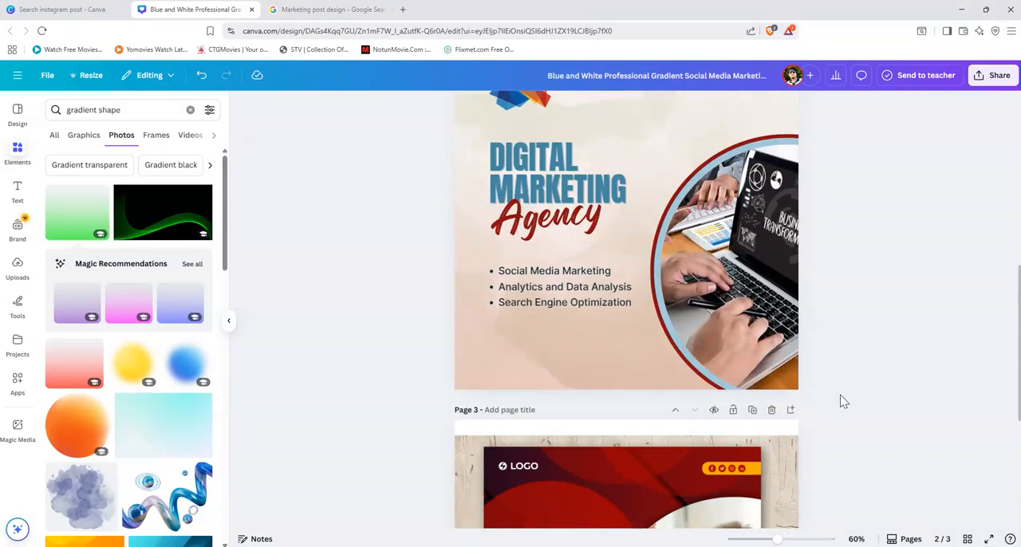
pyautogui.click(722, 266)
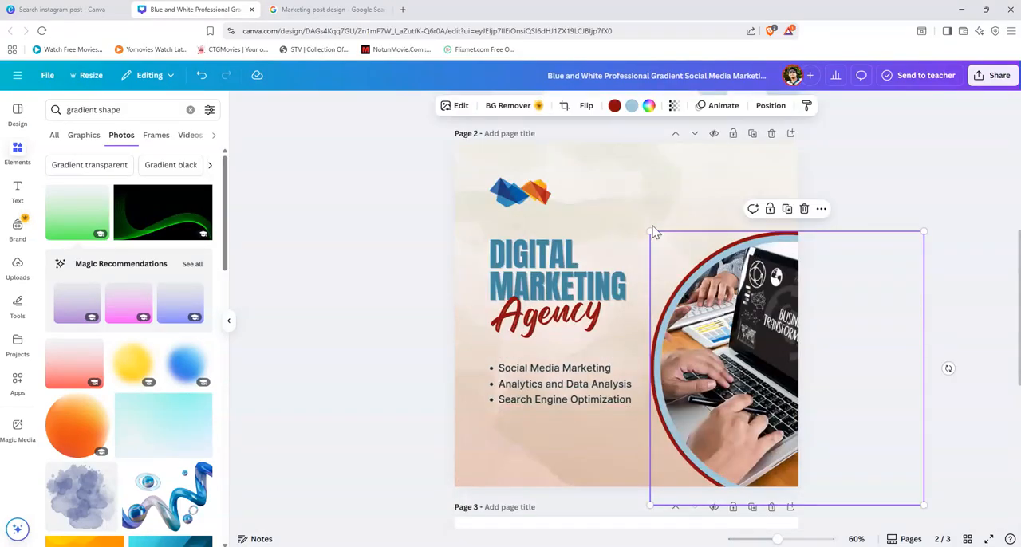
pyautogui.click(631, 107)
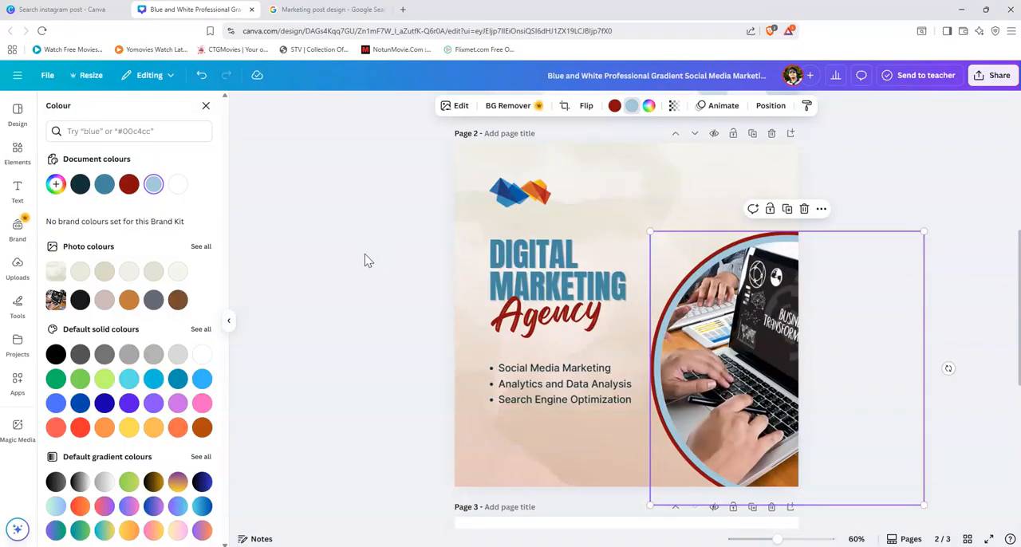
pyautogui.click(104, 192)
pyautogui.click(174, 190)
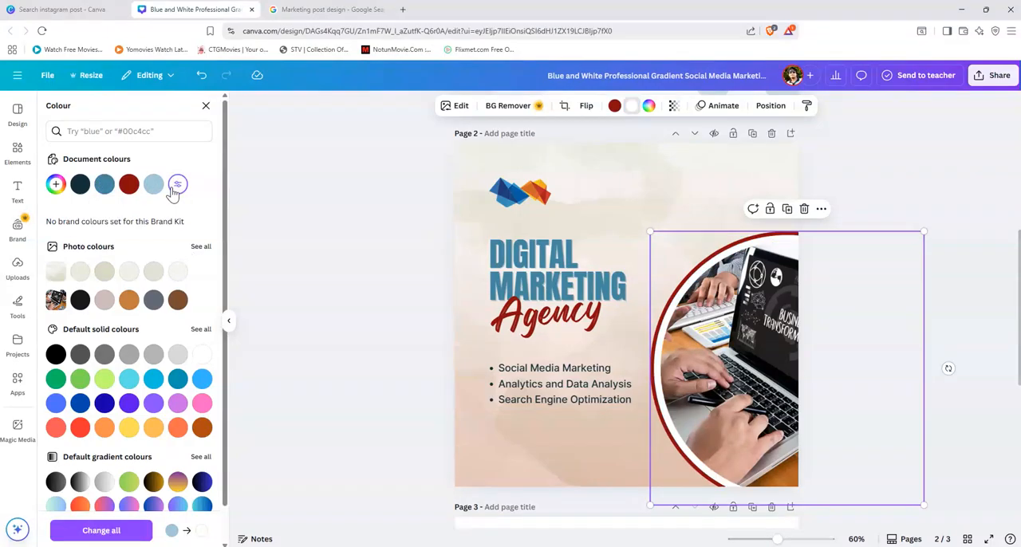
pyautogui.click(178, 301)
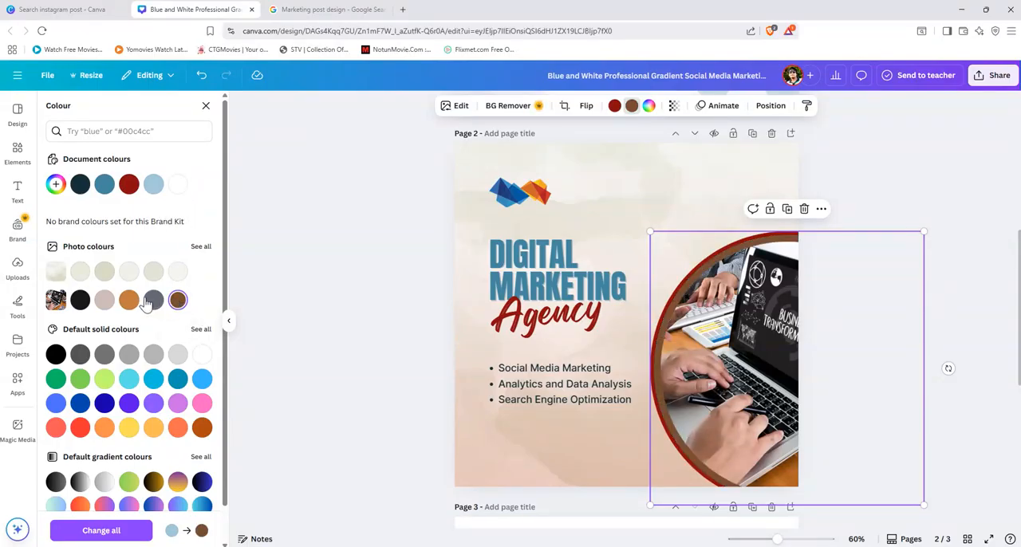
pyautogui.click(130, 303)
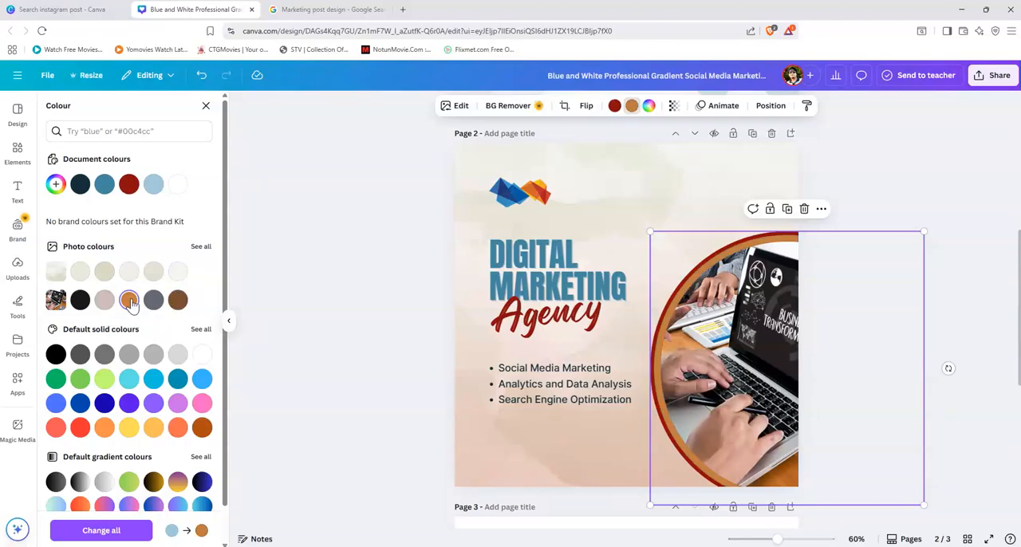
pyautogui.click(105, 301)
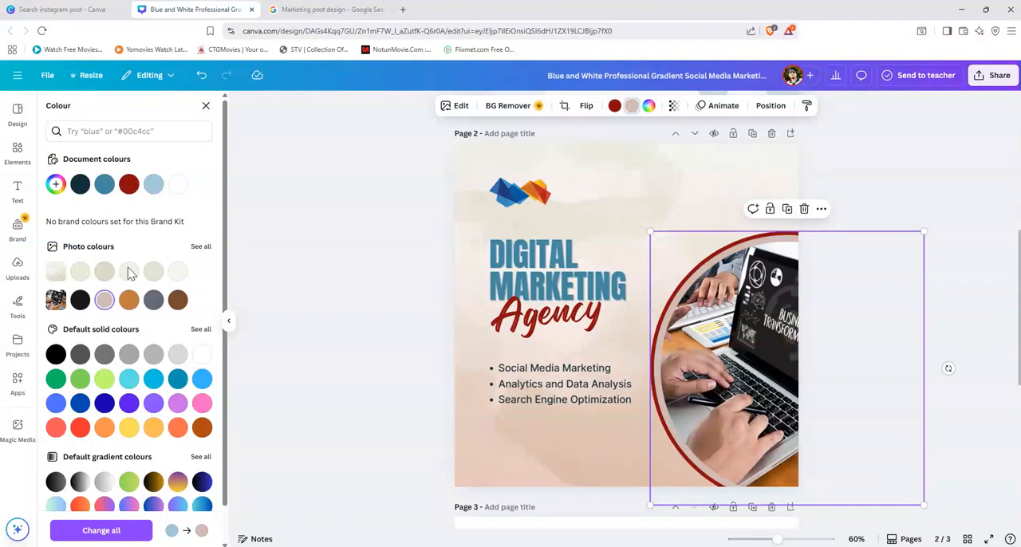
pyautogui.click(342, 229)
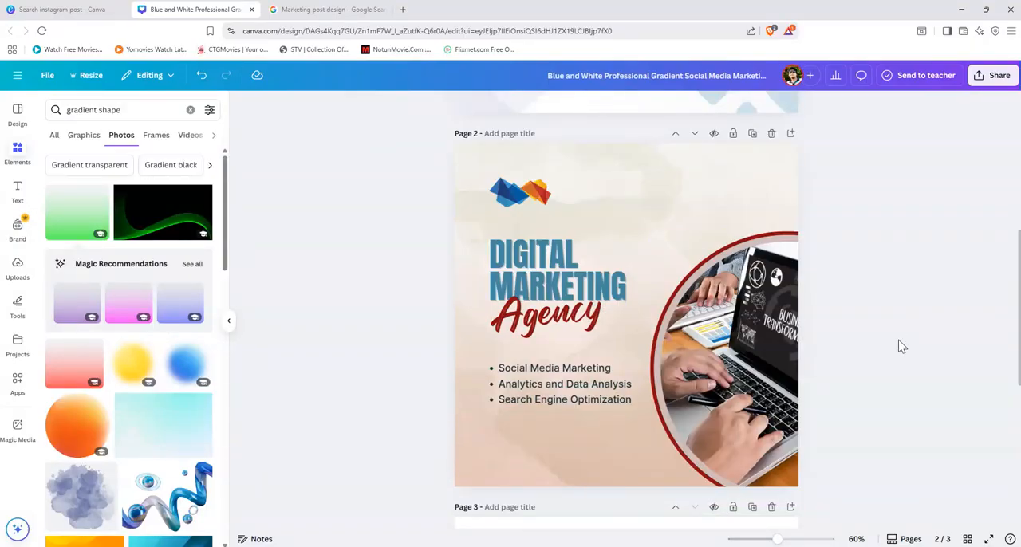
pyautogui.scroll(-5, 903, 346)
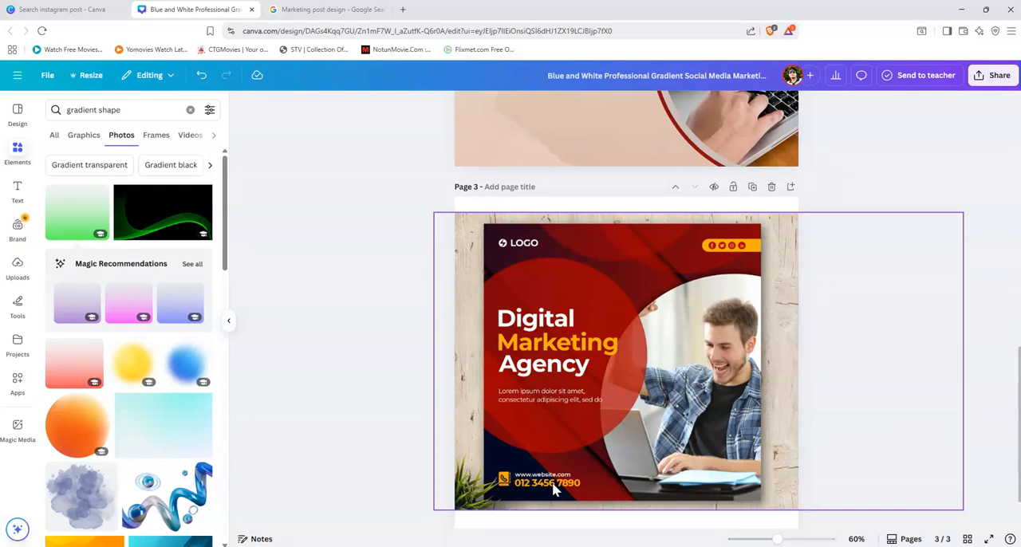
pyautogui.scroll(2, 554, 489)
pyautogui.scroll(1, 555, 489)
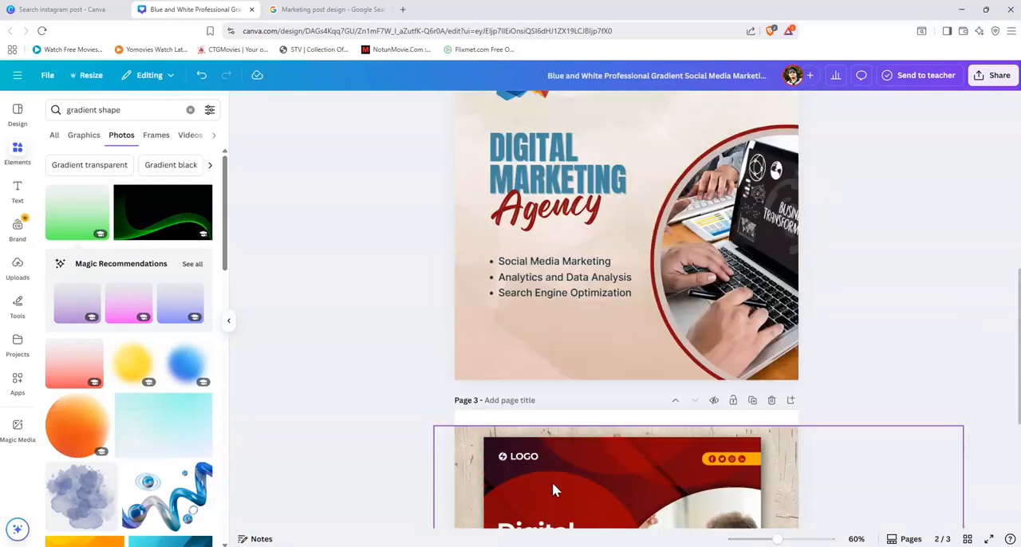
pyautogui.click(579, 297)
pyautogui.moveTo(579, 297); pyautogui.dragTo(579, 345)
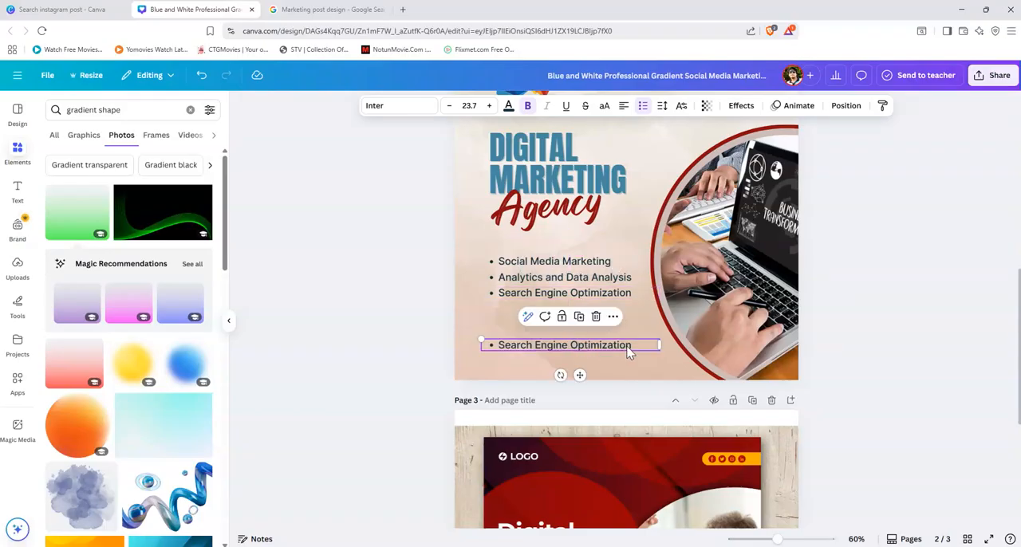
pyautogui.doubleClick(630, 348)
pyautogui.press('BackSpace')
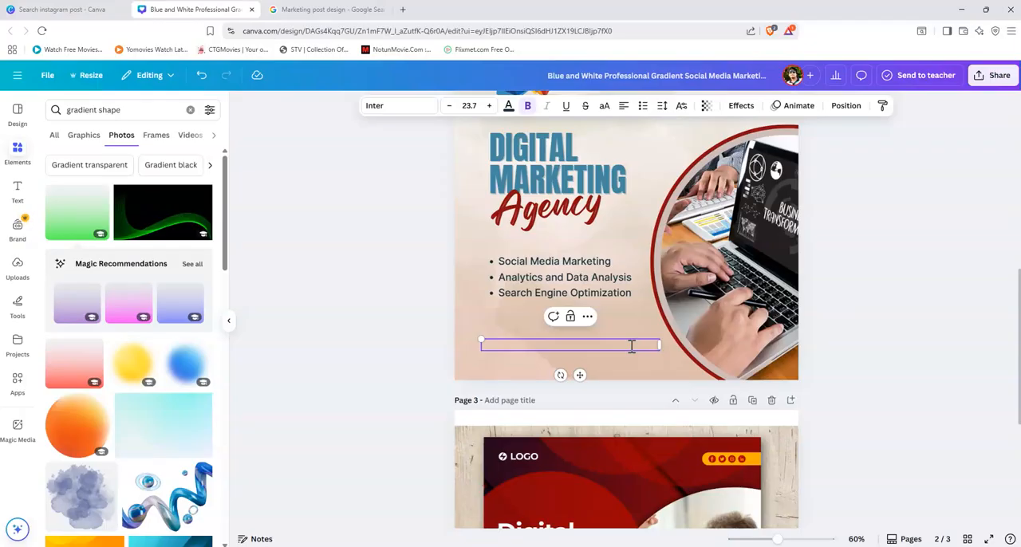
pyautogui.write('www')
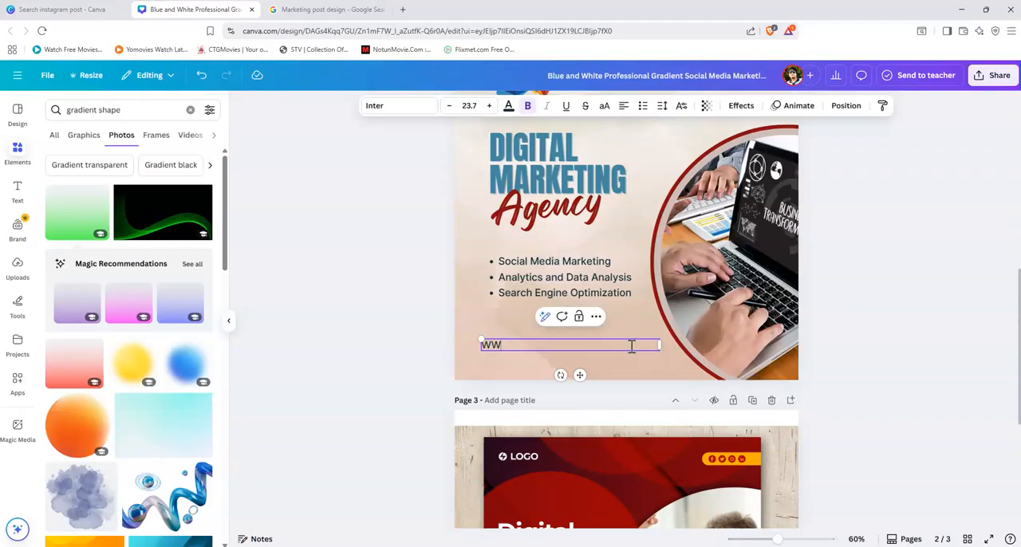
pyautogui.press('BackSpace')
pyautogui.press('BackSpace')
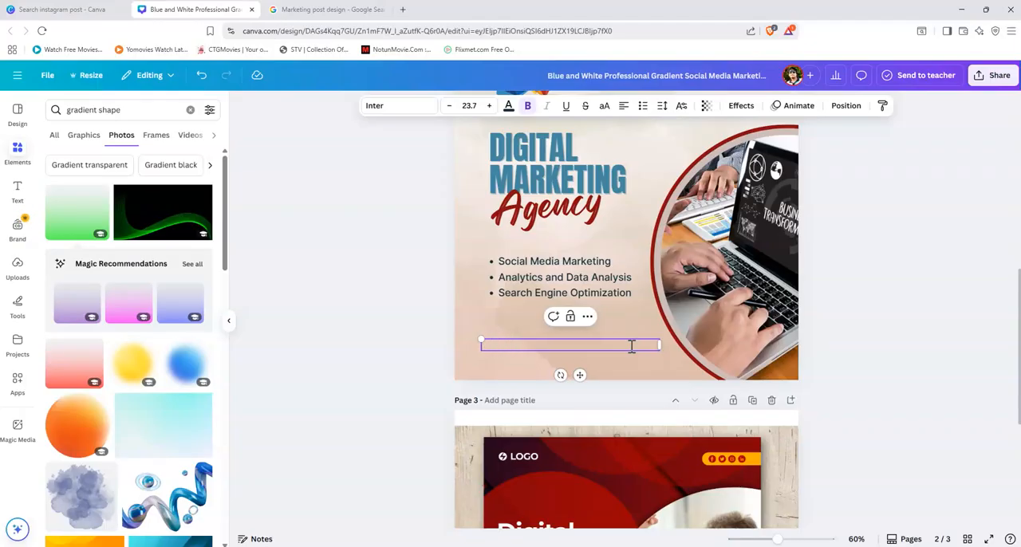
pyautogui.write('www.yourwebsite.com')
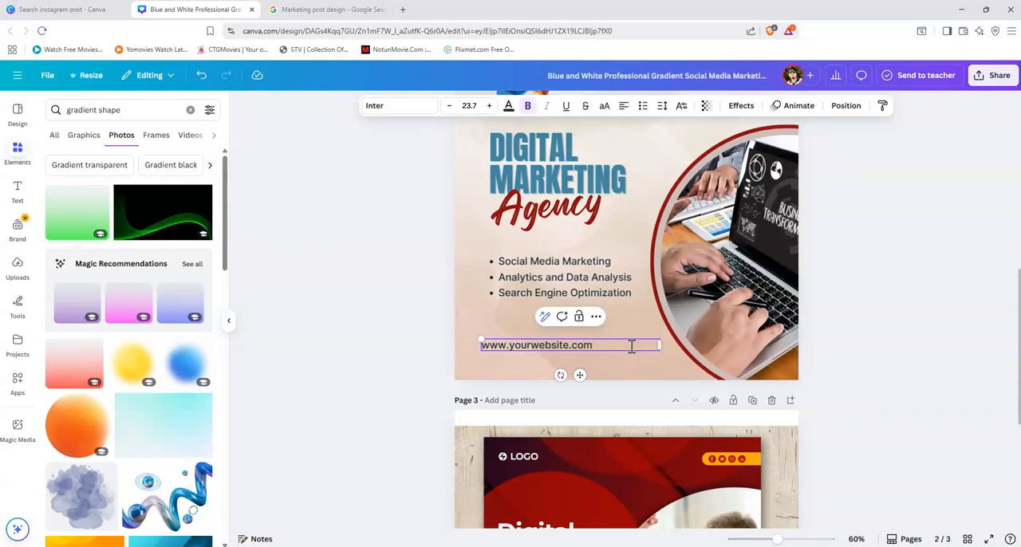
# Step: Shift the website line slightly right and up, and place a duplicate of it directly beneath
pyautogui.scroll(-3, 596, 435)
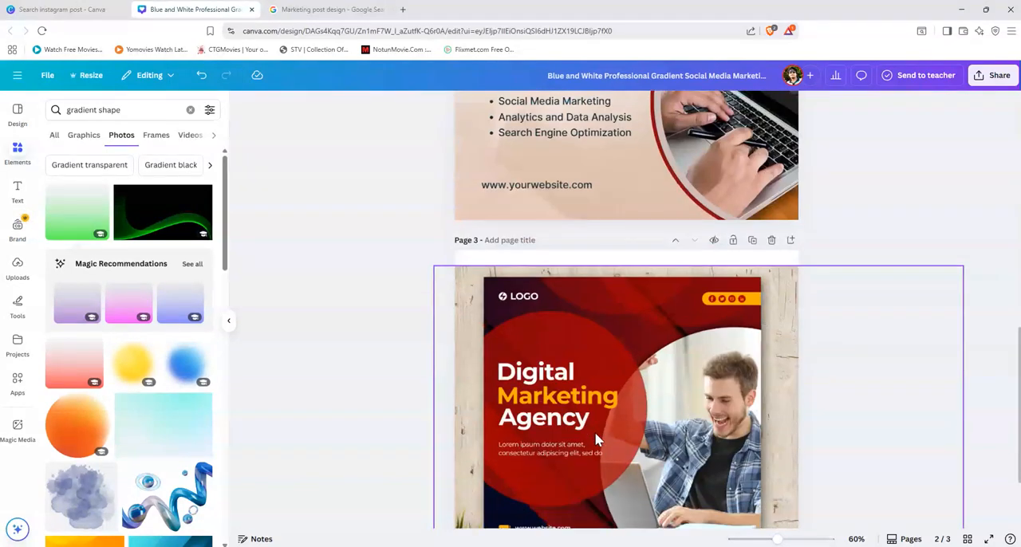
pyautogui.scroll(3, 607, 438)
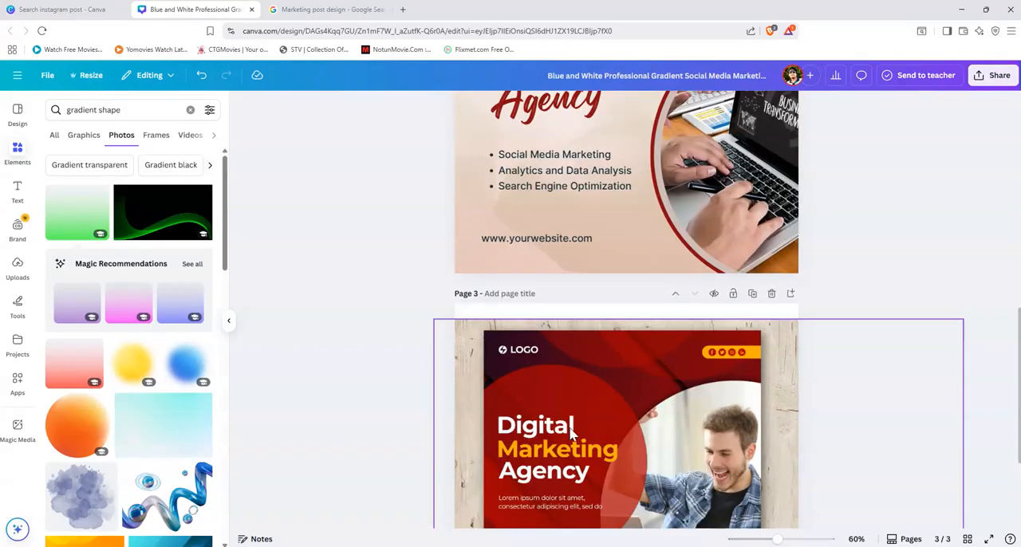
pyautogui.click(535, 354)
pyautogui.moveTo(534, 354); pyautogui.dragTo(562, 345)
# Step: Replace the lower copy of the website line with the contact phone number, leaving one space after the country code
pyautogui.doubleClick(617, 348)
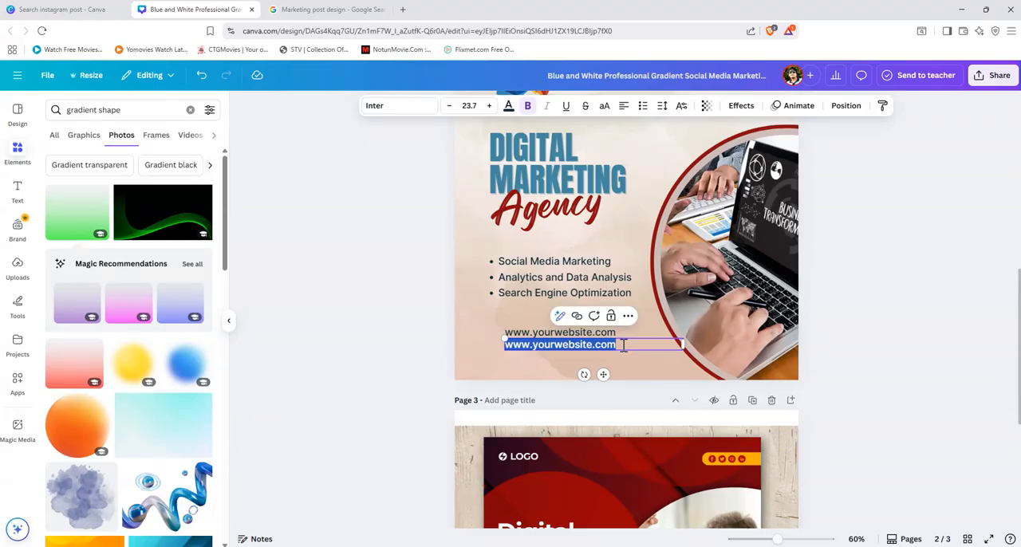
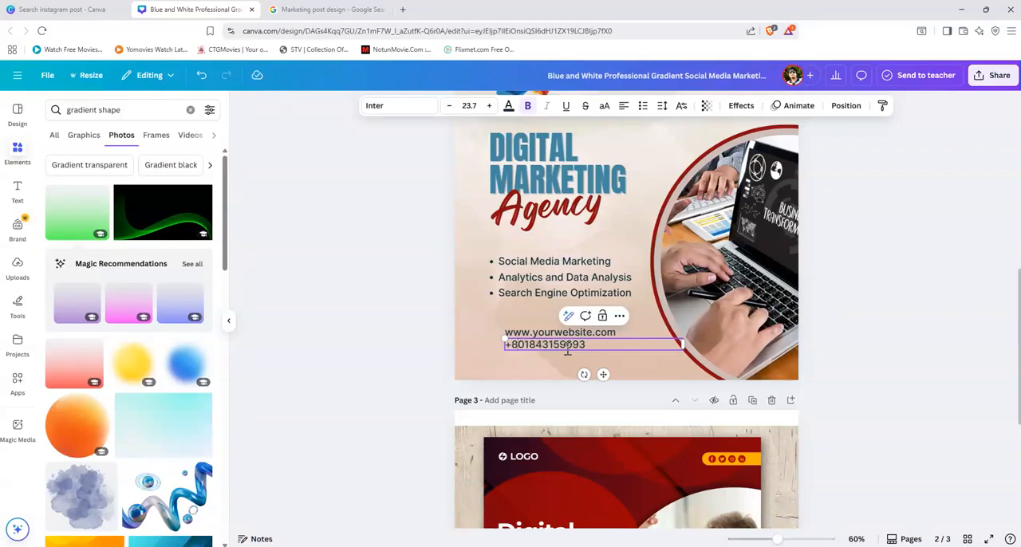
pyautogui.press('Right')
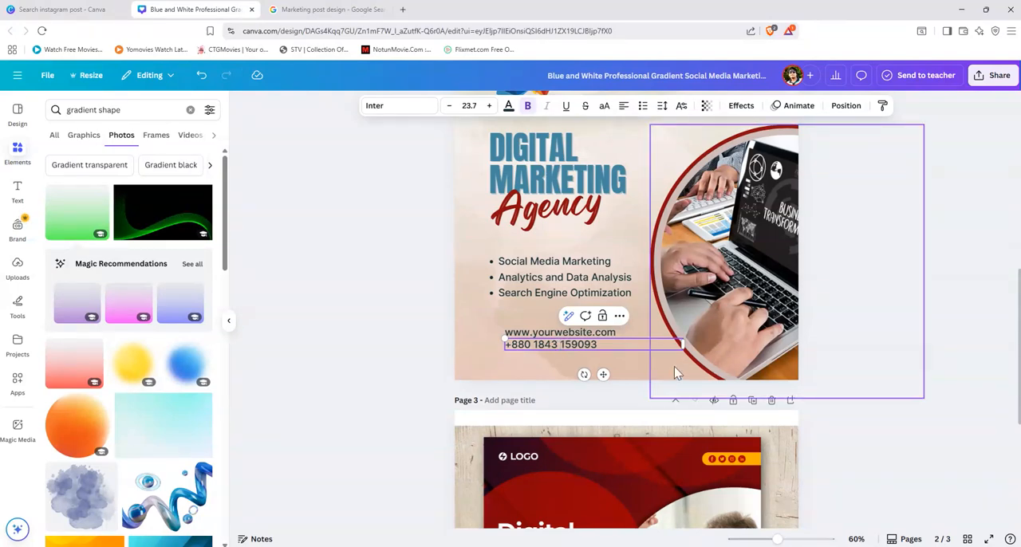
pyautogui.press('BackSpace')
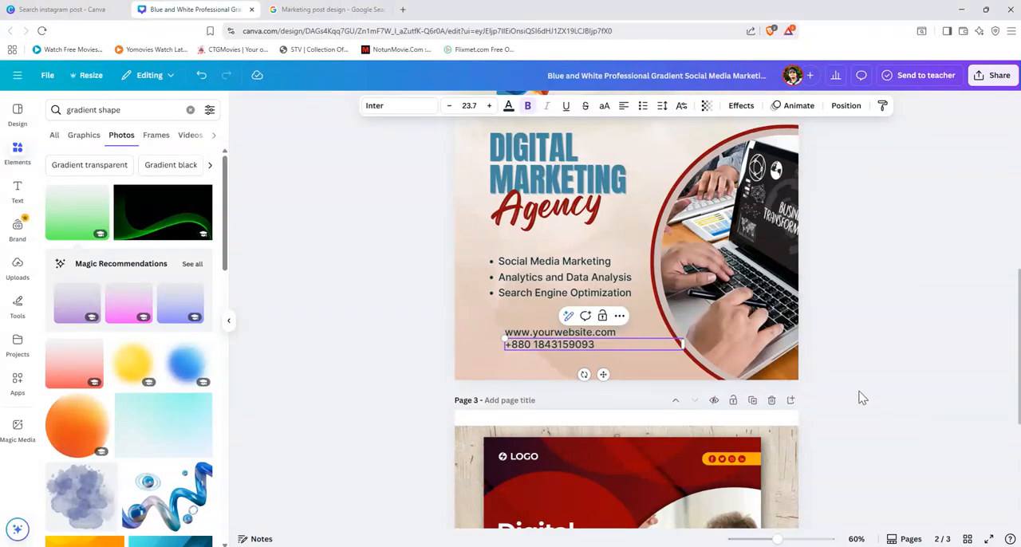
pyautogui.click(861, 397)
# Step: Try enlarging the phone number to font size 27.7 and return it to 23.7
pyautogui.click(563, 342)
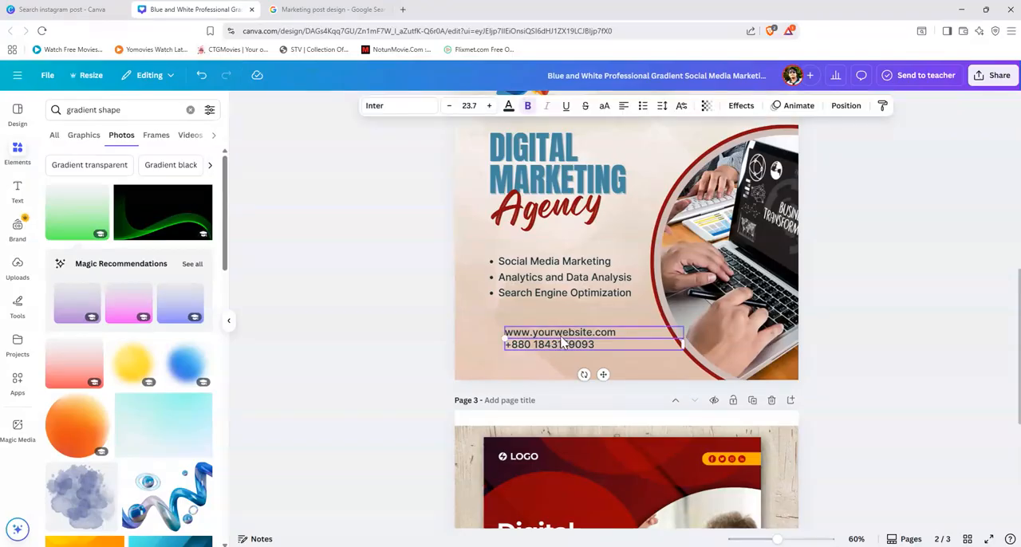
pyautogui.click(883, 365)
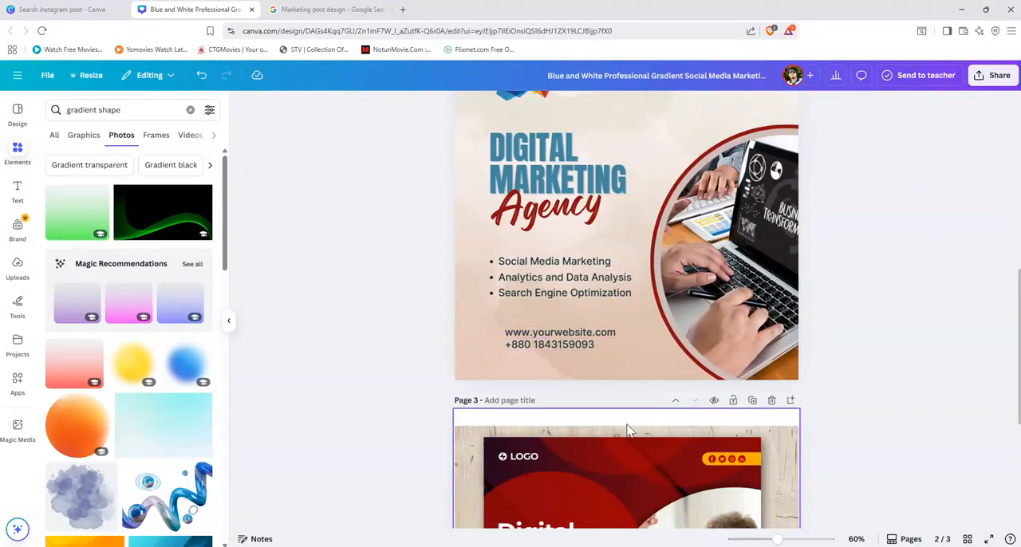
pyautogui.scroll(-5, 628, 431)
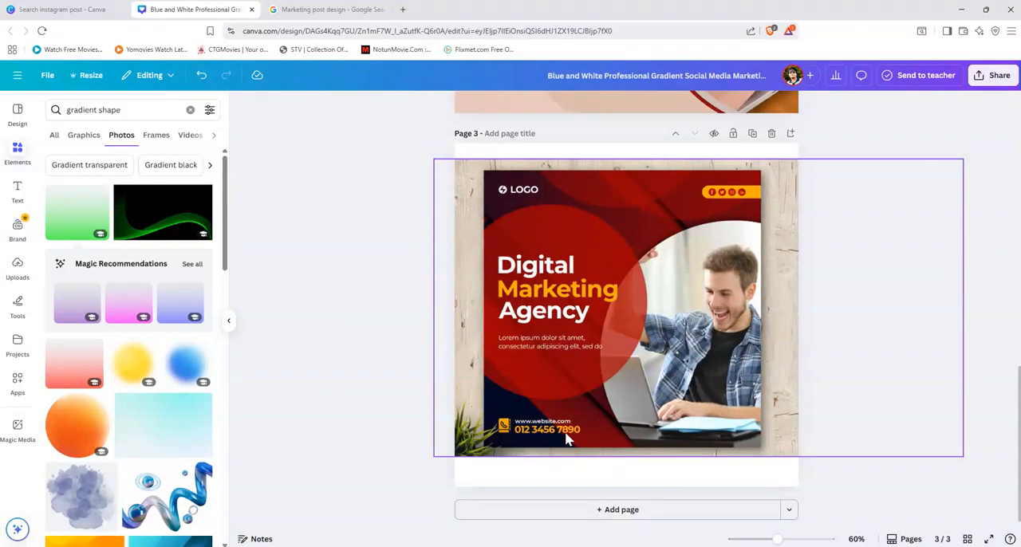
pyautogui.scroll(5, 575, 437)
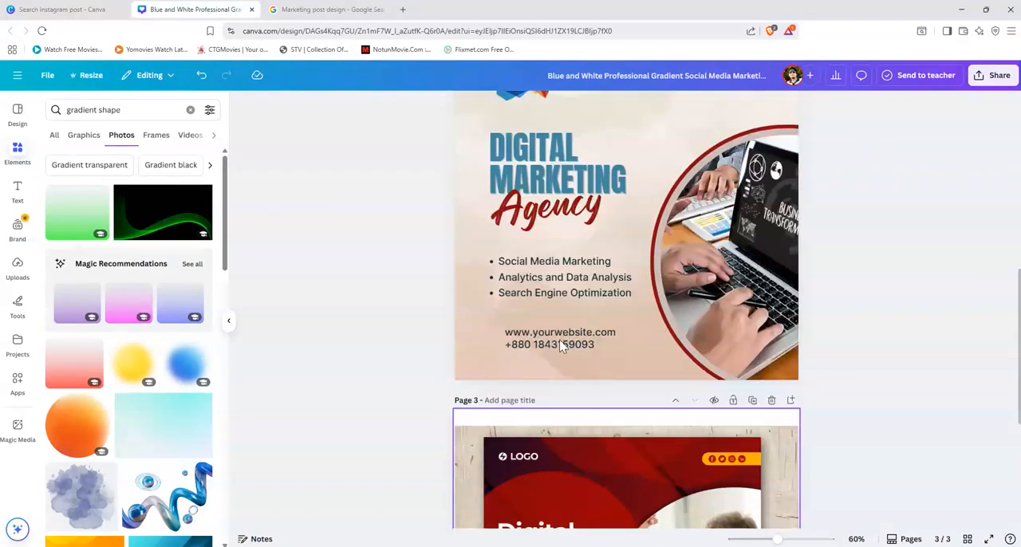
pyautogui.rightClick(564, 345)
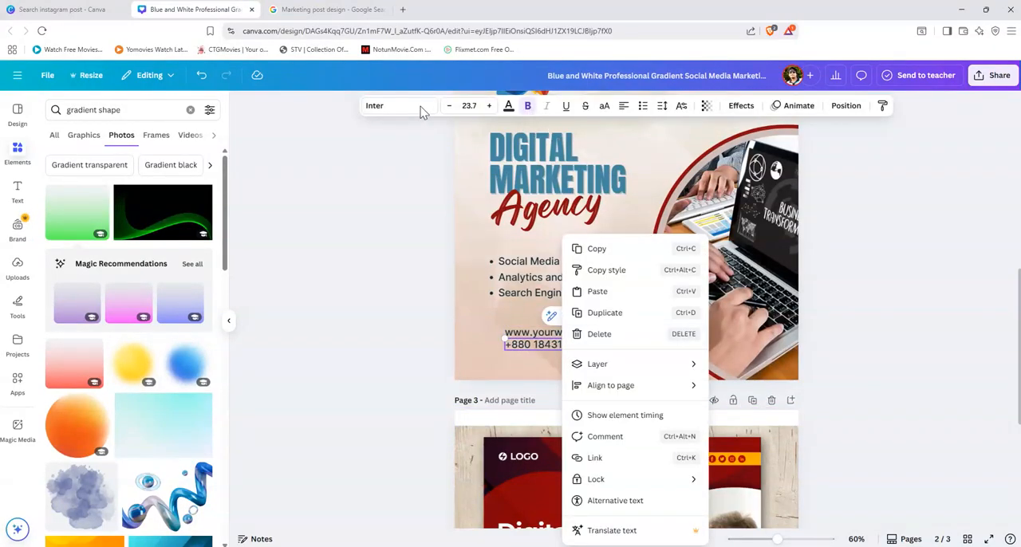
pyautogui.press('Escape')
pyautogui.click(490, 110)
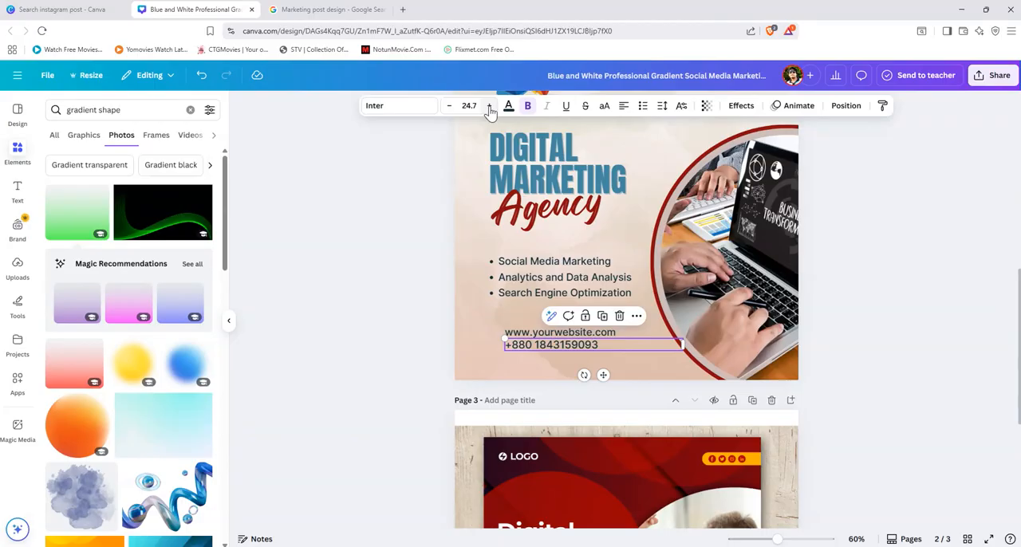
pyautogui.click(490, 110)
pyautogui.click(490, 110)
pyautogui.click(490, 110)
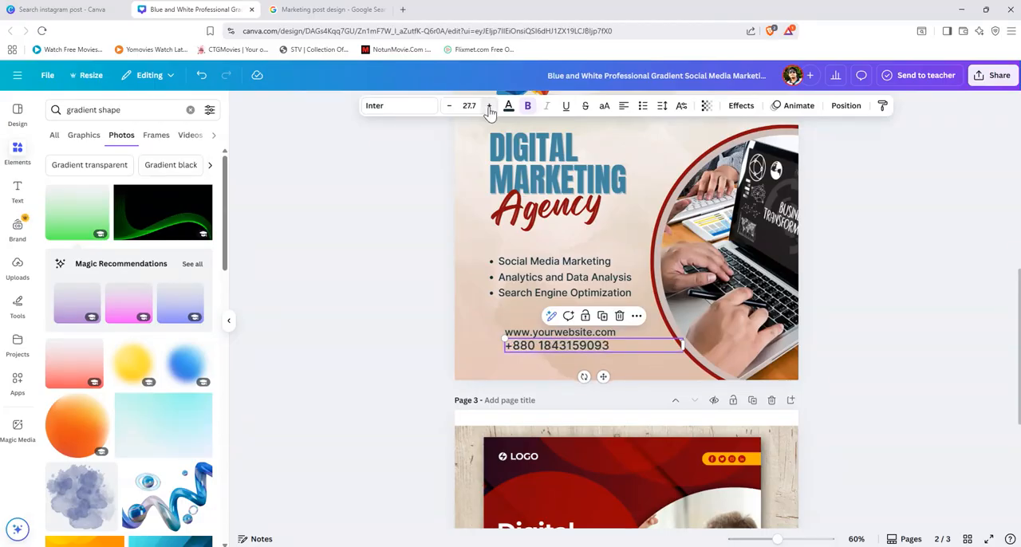
pyautogui.click(450, 109)
pyautogui.click(450, 108)
pyautogui.click(449, 108)
pyautogui.click(449, 108)
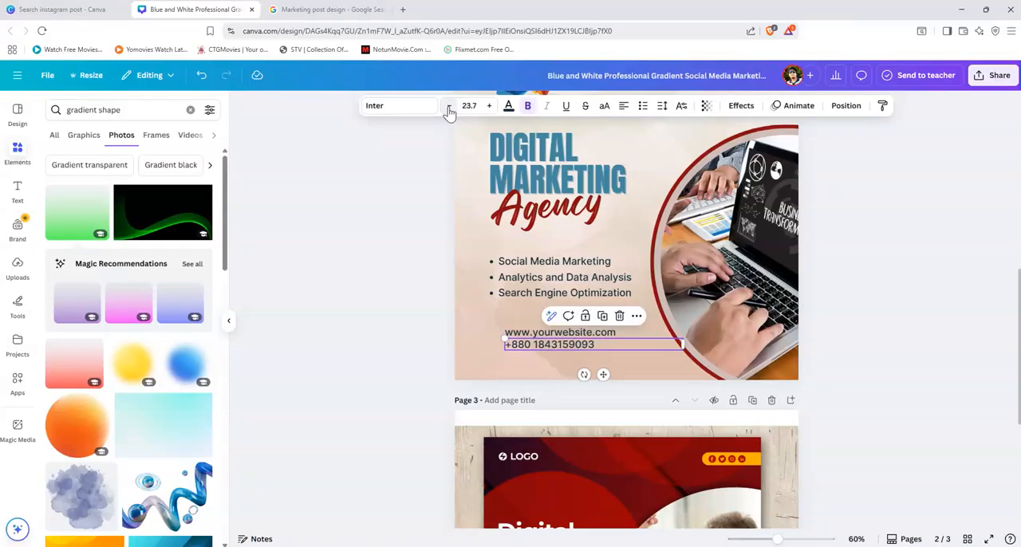
# Step: Try the phone number in bold, and switch its font to Anton at size 24.7
pyautogui.click(528, 108)
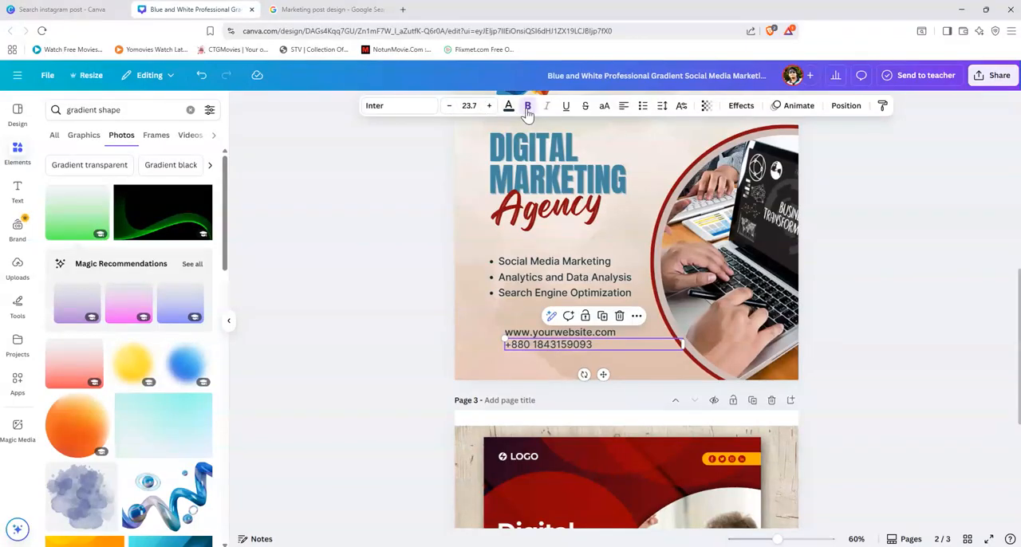
pyautogui.click(528, 108)
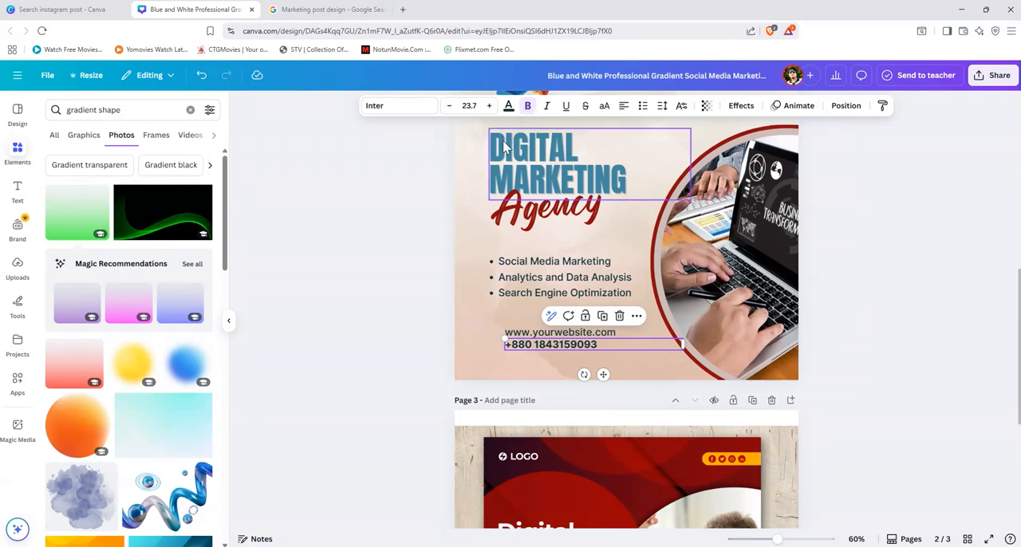
pyautogui.click(414, 110)
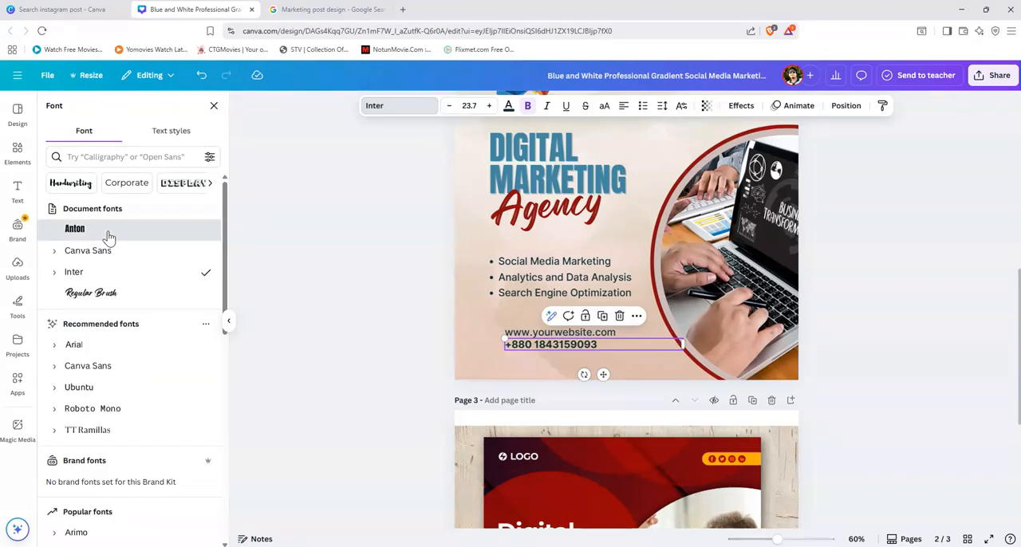
pyautogui.click(108, 234)
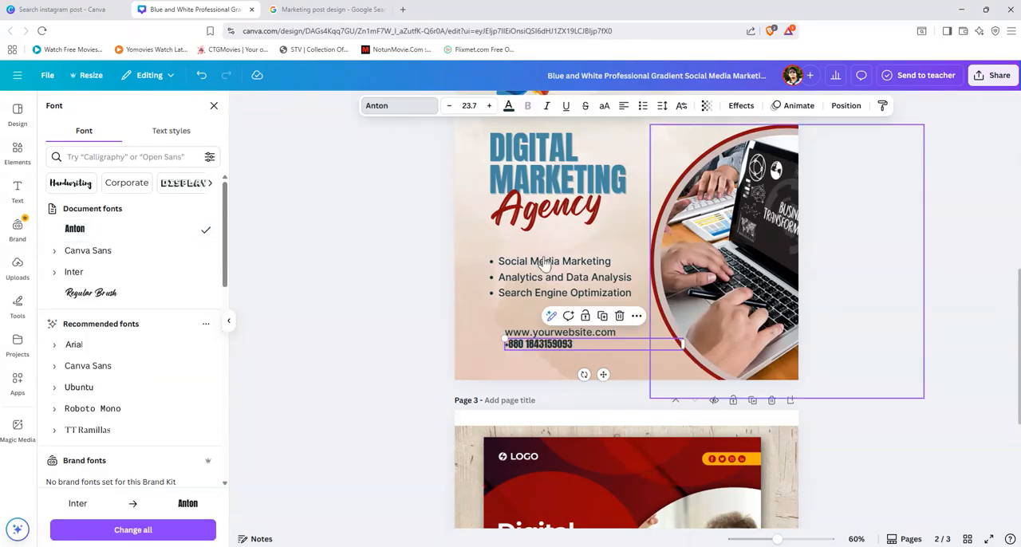
pyautogui.click(490, 107)
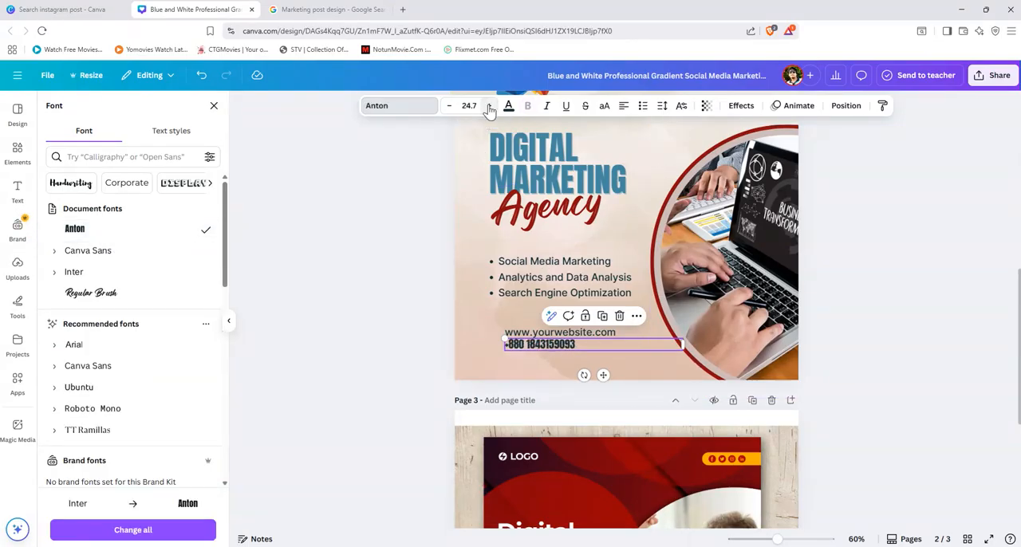
# Step: Set the phone number's letter spacing to 76
pyautogui.click(663, 108)
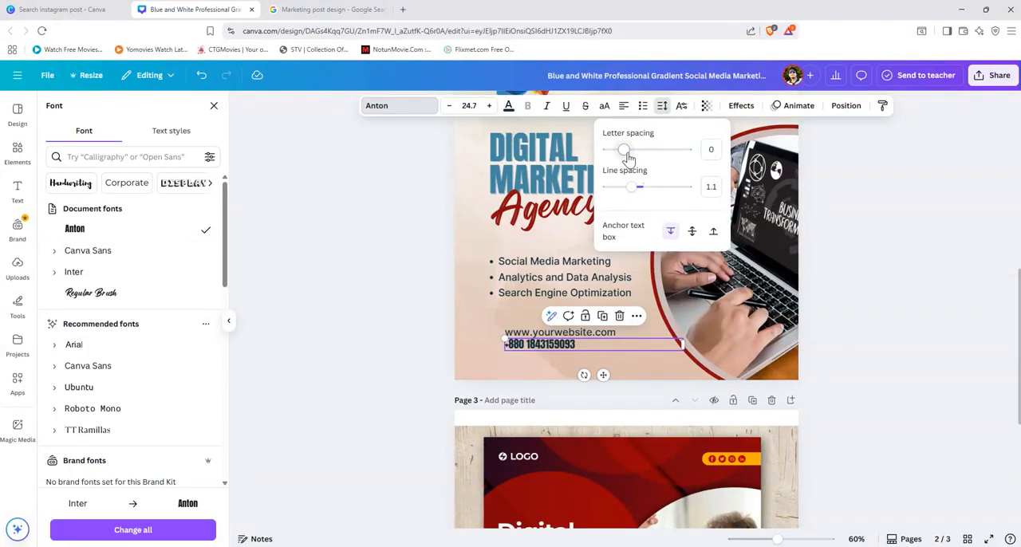
pyautogui.moveTo(624, 152); pyautogui.dragTo(632, 151)
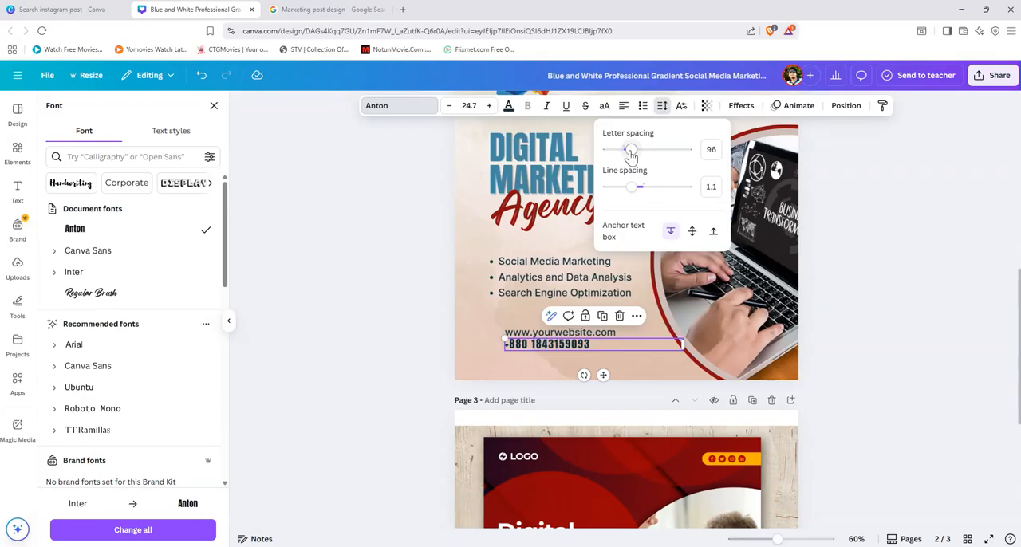
pyautogui.moveTo(631, 155); pyautogui.dragTo(630, 154)
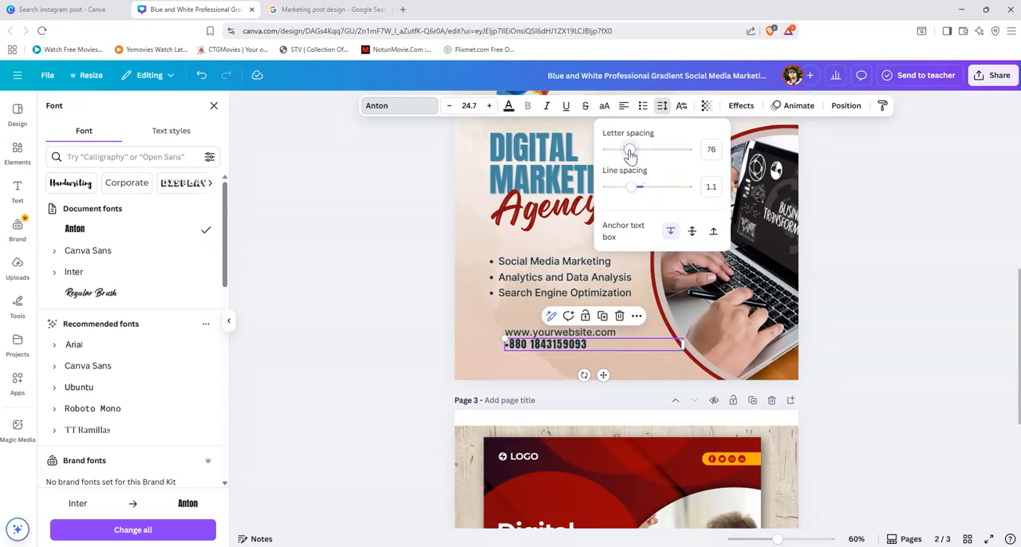
pyautogui.click(877, 351)
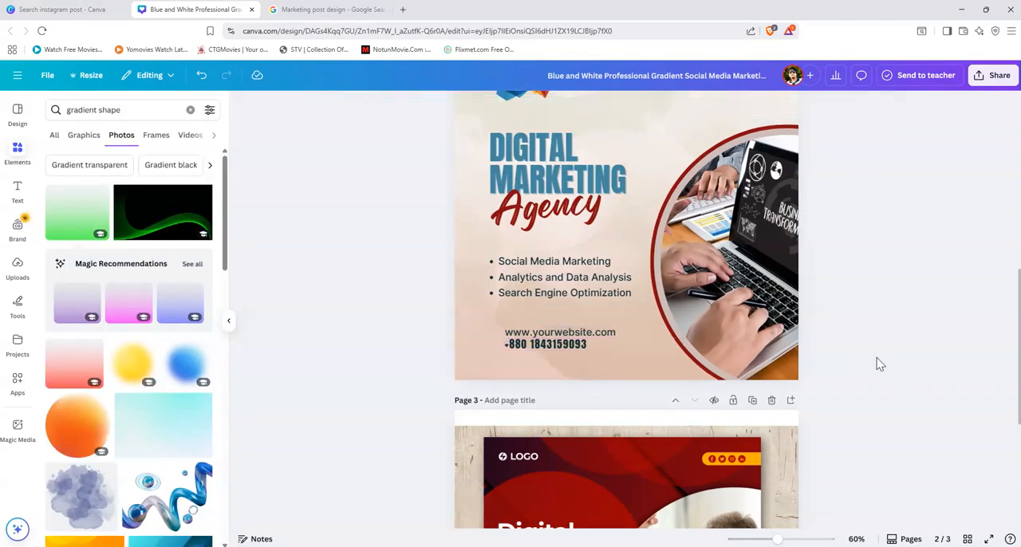
# Step: Reduce the phone number's font size to 23.7
pyautogui.scroll(2, 846, 368)
pyautogui.click(557, 404)
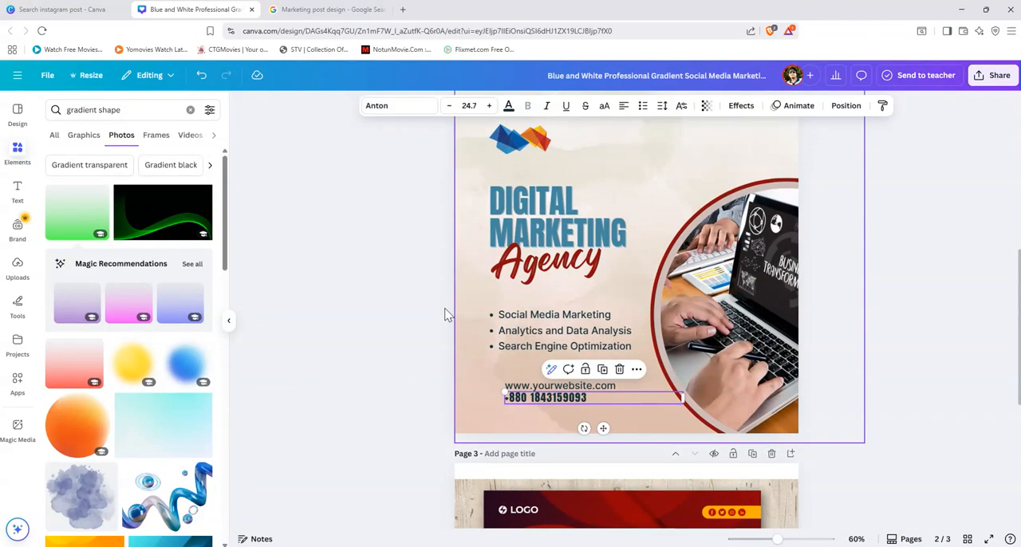
pyautogui.click(450, 106)
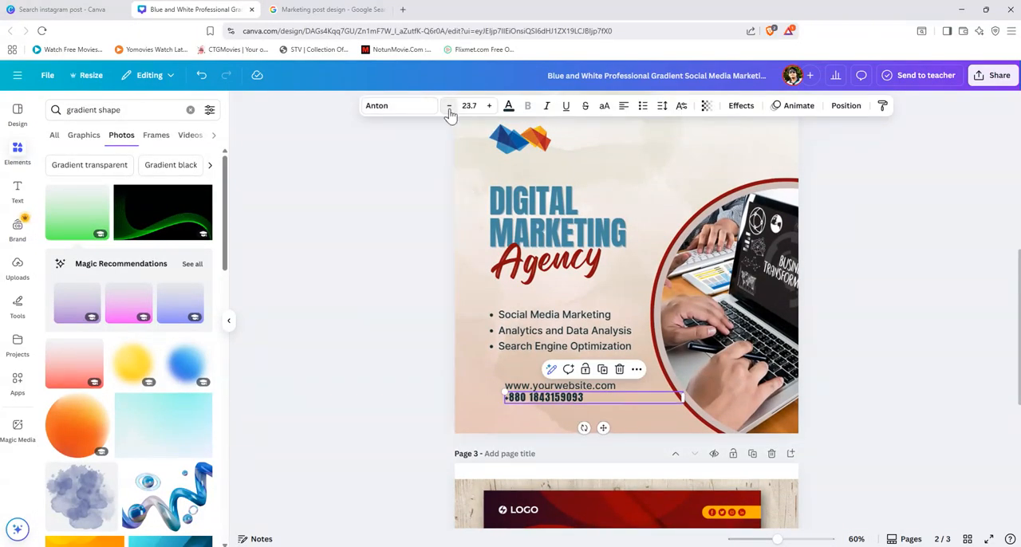
pyautogui.click(902, 379)
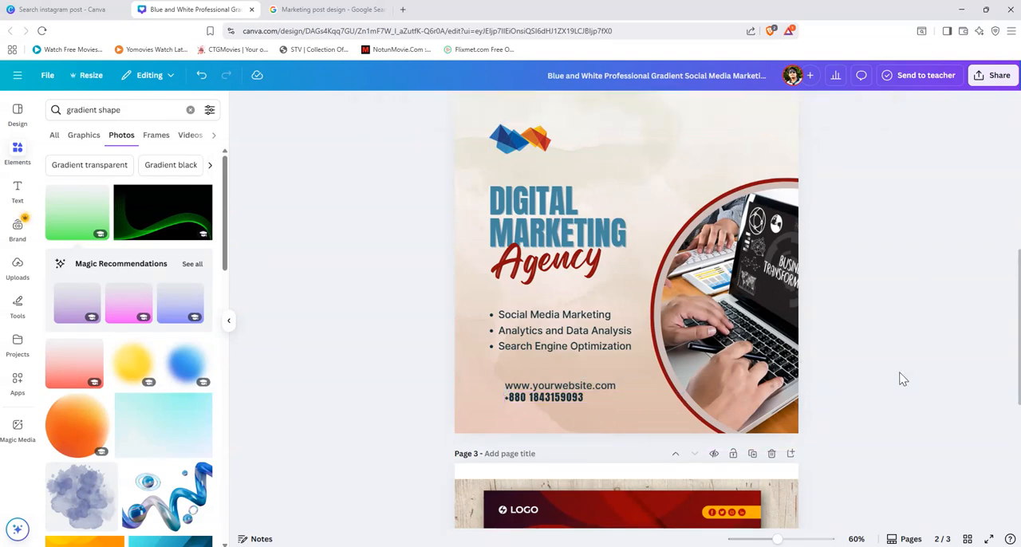
# Step: Change the phone number's font to Montserrat in the Bold weight, using the reference design on page 3 as a guide
pyautogui.scroll(-4, 903, 424)
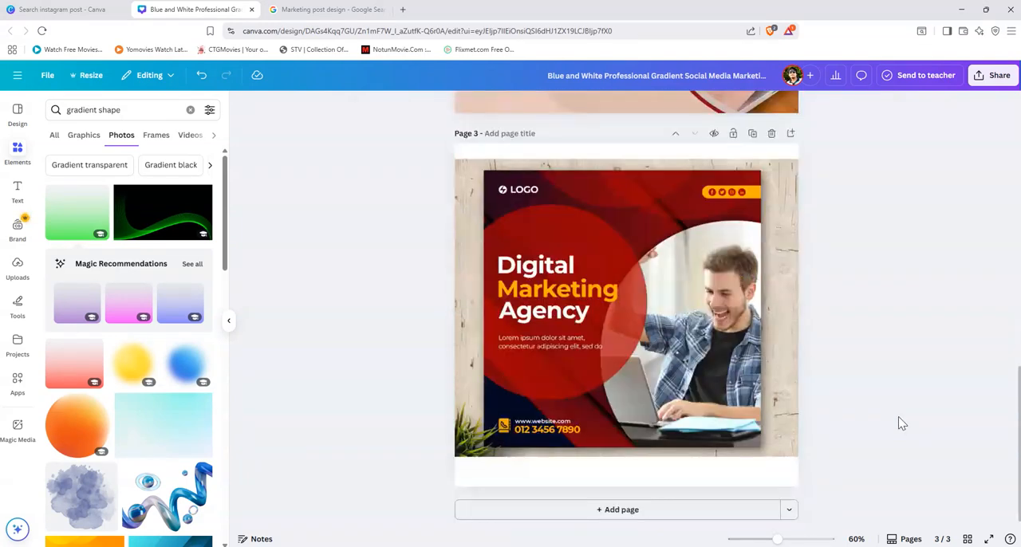
pyautogui.scroll(3, 903, 424)
pyautogui.scroll(1, 902, 424)
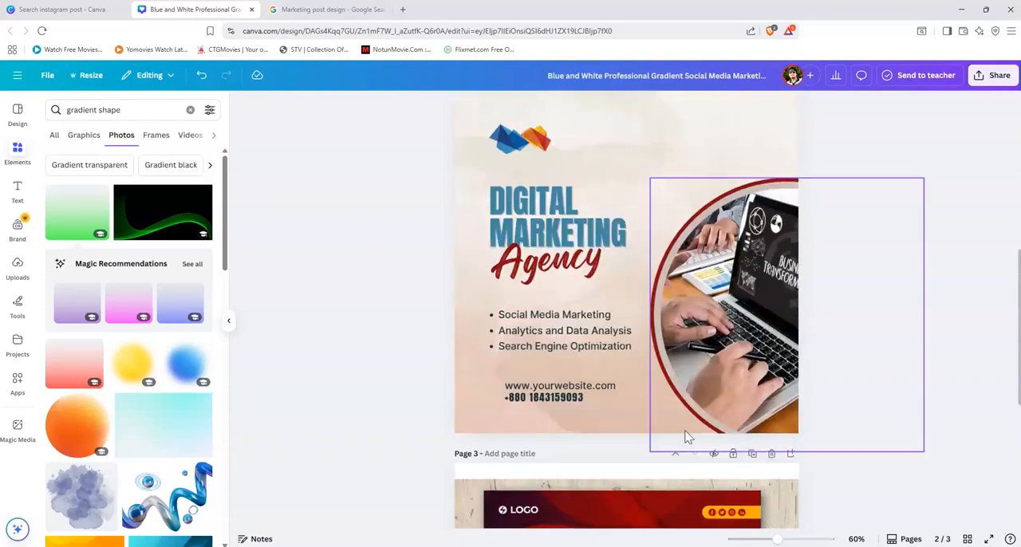
pyautogui.click(571, 403)
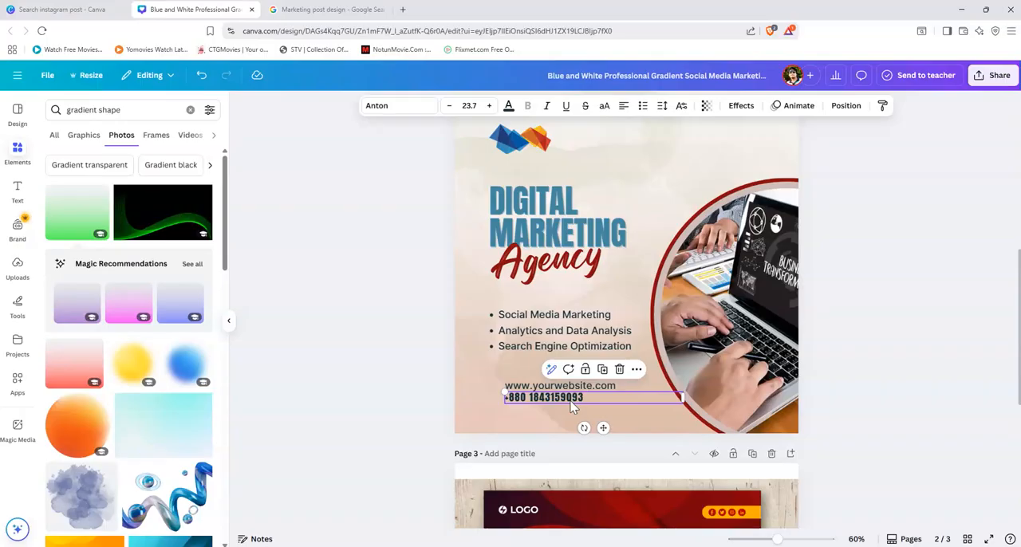
pyautogui.click(391, 118)
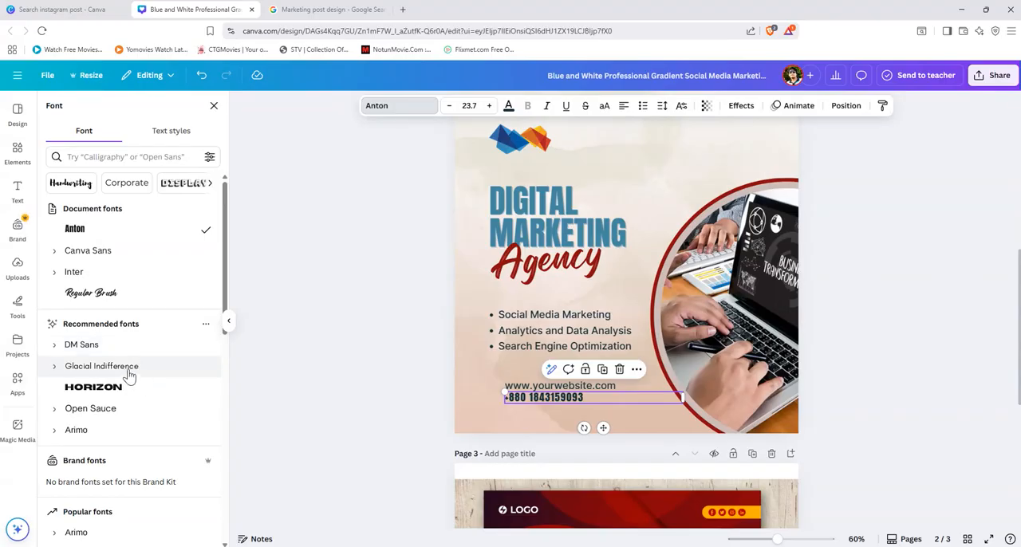
pyautogui.scroll(-3, 132, 379)
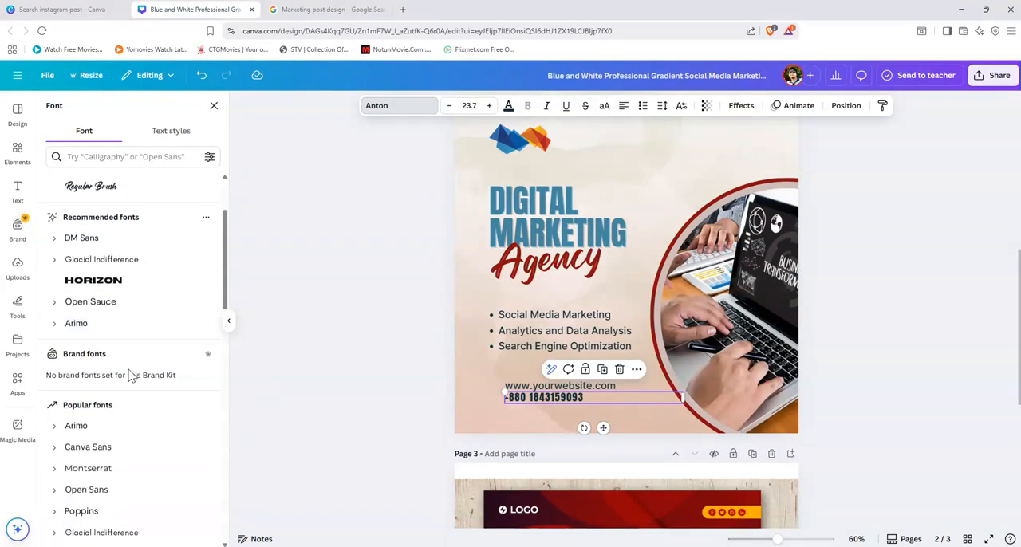
pyautogui.click(90, 474)
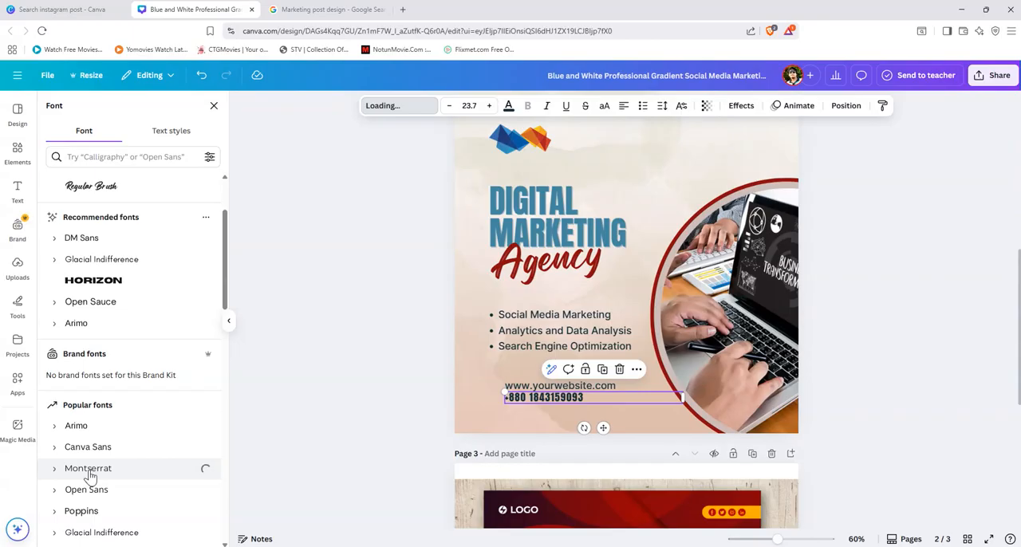
pyautogui.scroll(-1, 90, 423)
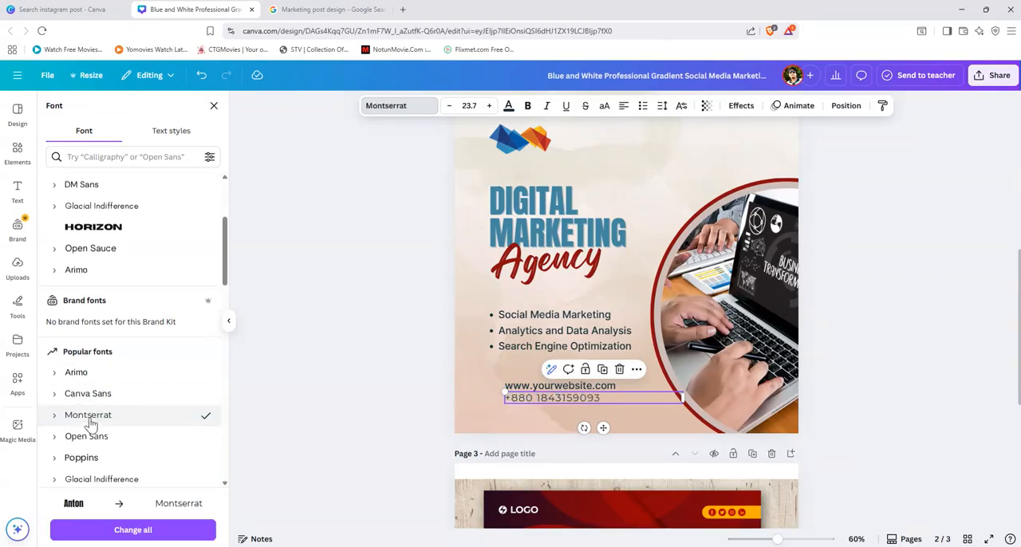
pyautogui.scroll(-1, 89, 423)
pyautogui.click(54, 361)
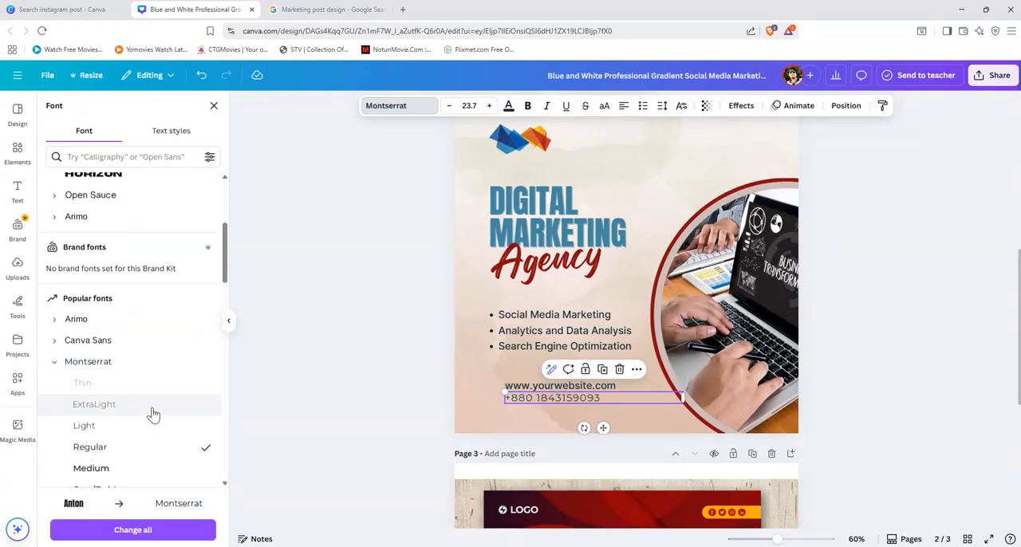
pyautogui.scroll(-2, 153, 414)
pyautogui.click(112, 409)
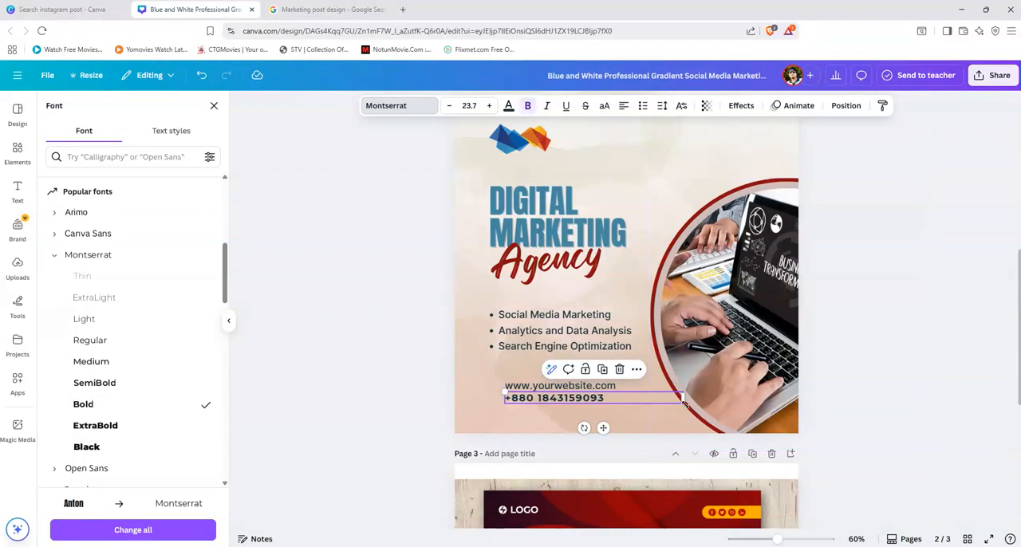
pyautogui.click(606, 389)
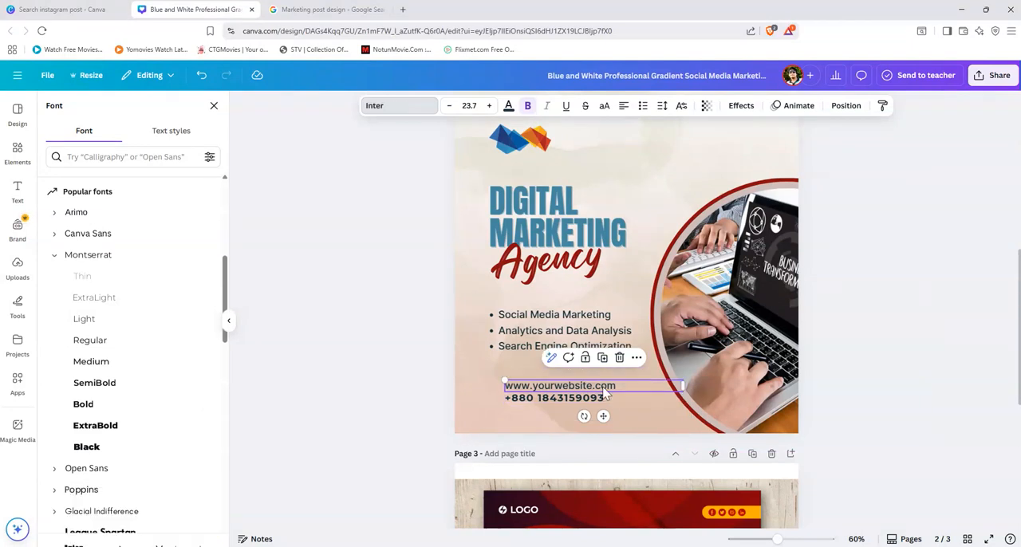
pyautogui.click(661, 108)
pyautogui.moveTo(632, 154); pyautogui.dragTo(621, 155)
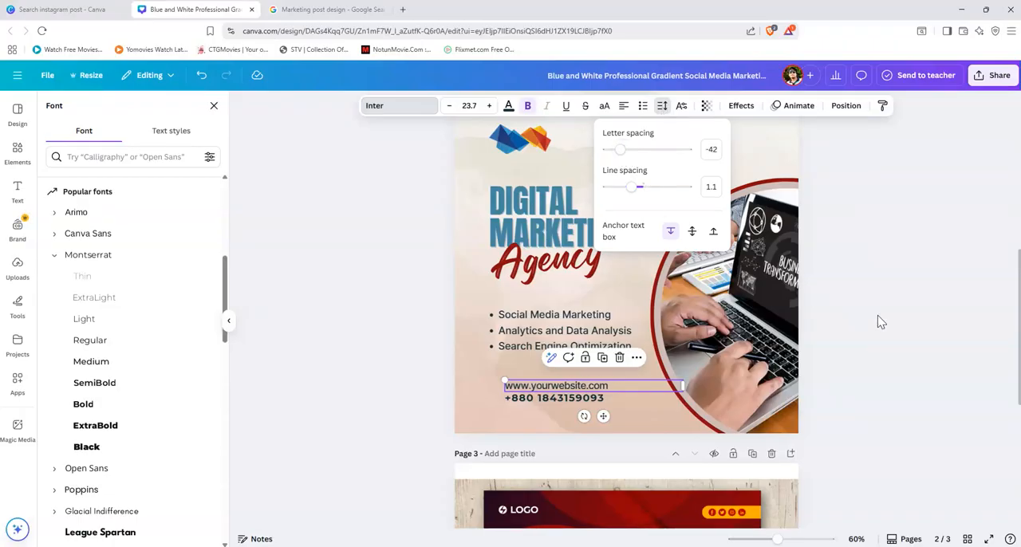
pyautogui.click(894, 365)
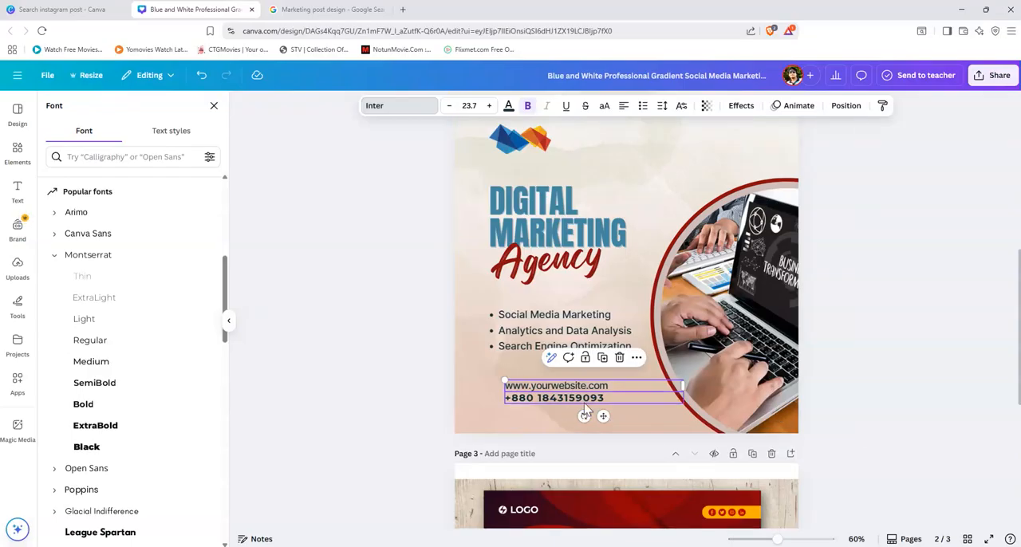
# Step: Narrow the phone number's text box and scale the text up slightly to font size 24.8
pyautogui.click(680, 401)
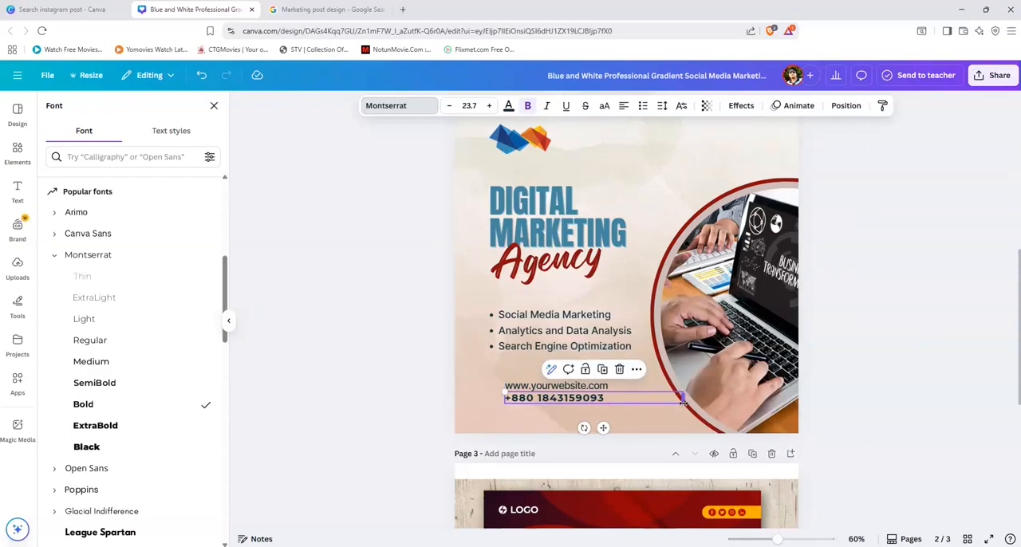
pyautogui.moveTo(683, 401)
pyautogui.mouseDown()
pyautogui.moveTo(721, 415)
pyautogui.moveTo(672, 412)
pyautogui.moveTo(667, 403)
pyautogui.mouseUp()
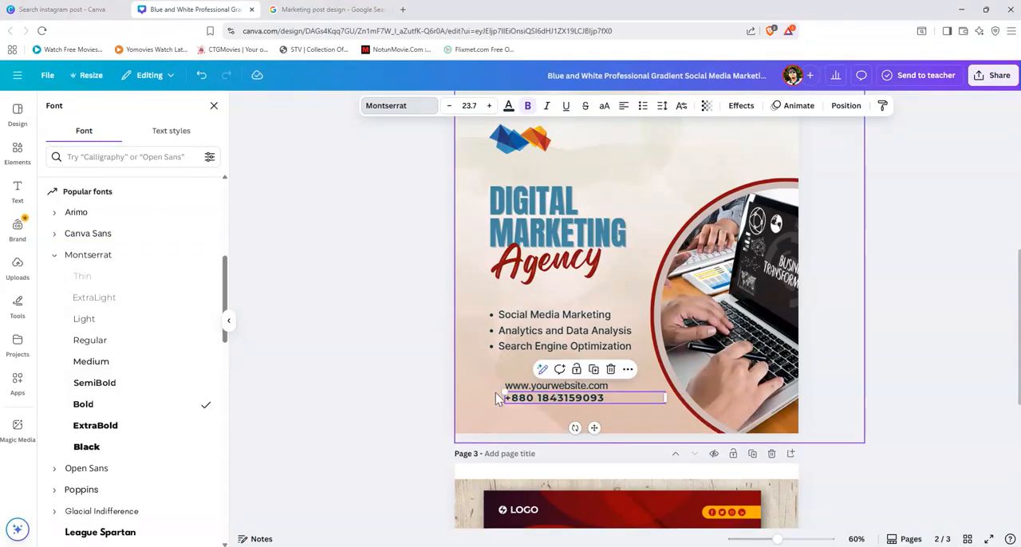
pyautogui.moveTo(504, 392); pyautogui.dragTo(493, 388)
pyautogui.moveTo(574, 399); pyautogui.dragTo(582, 399)
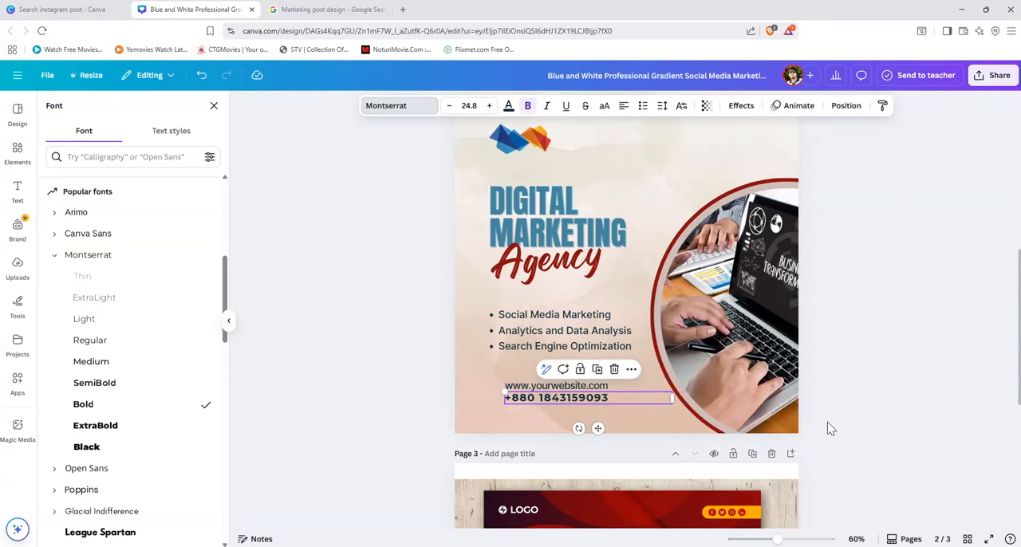
pyautogui.click(935, 398)
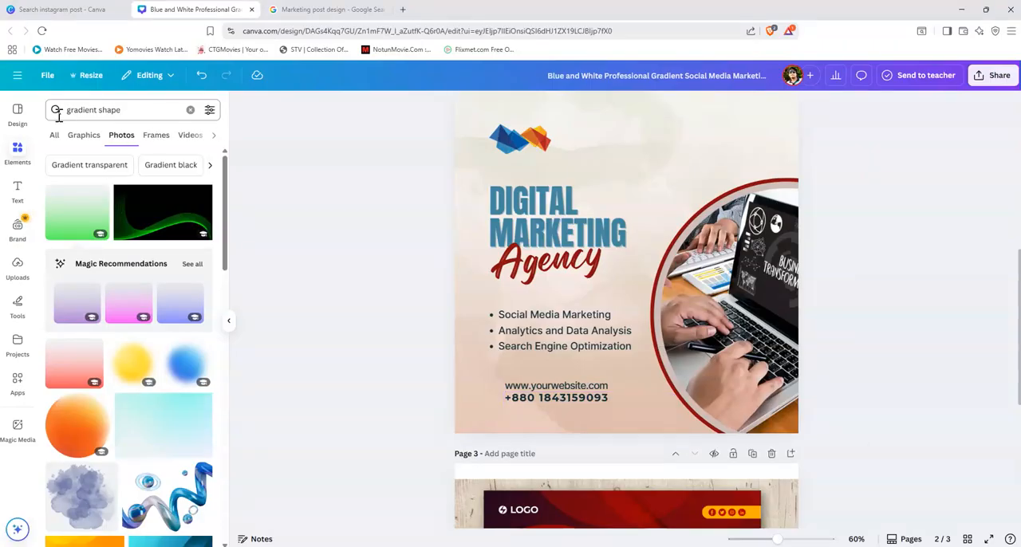
# Step: Search the elements library for "contact icon" and show only the graphics results
pyautogui.click(18, 151)
pyautogui.tripleClick(130, 114)
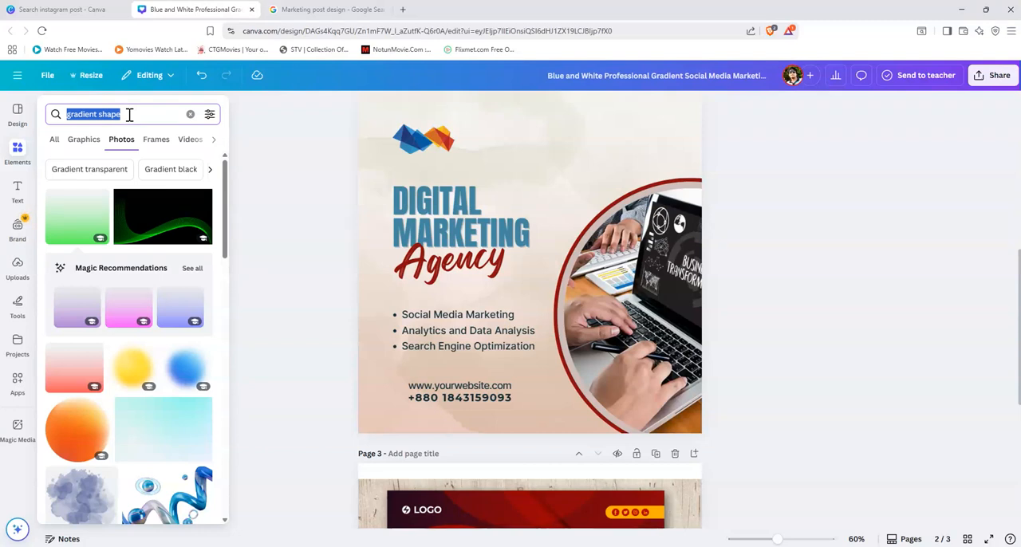
pyautogui.write('Con')
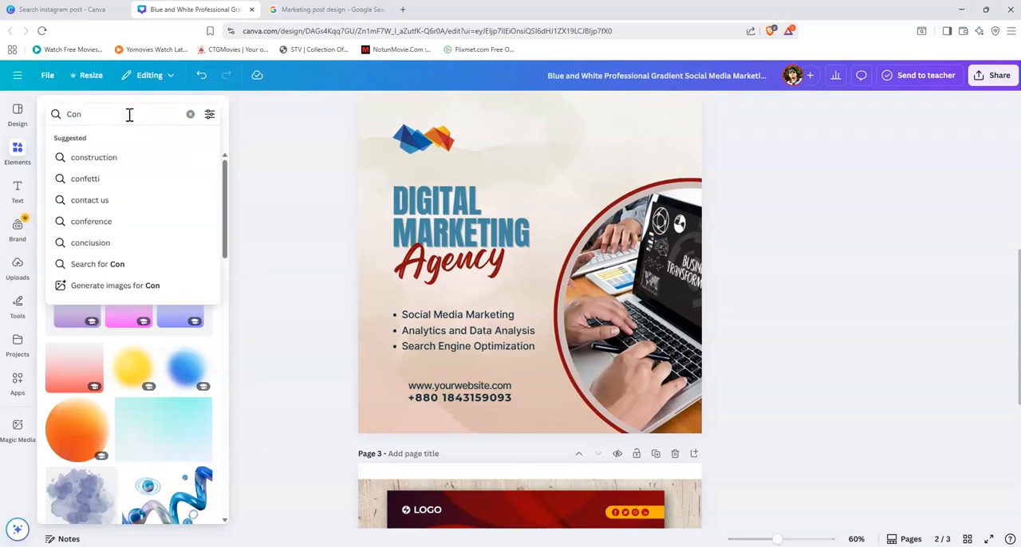
pyautogui.click(131, 200)
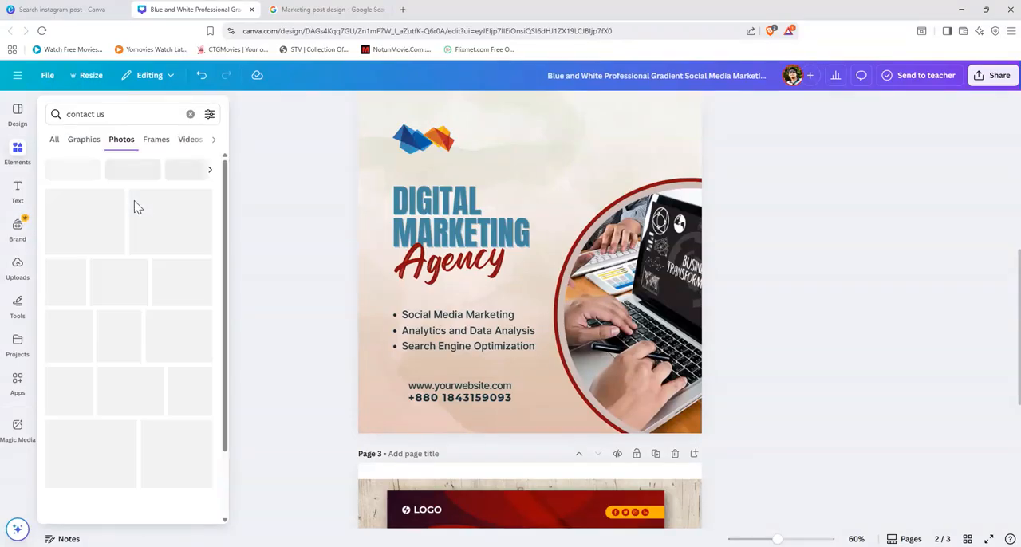
pyautogui.click(111, 115)
pyautogui.press('BackSpace')
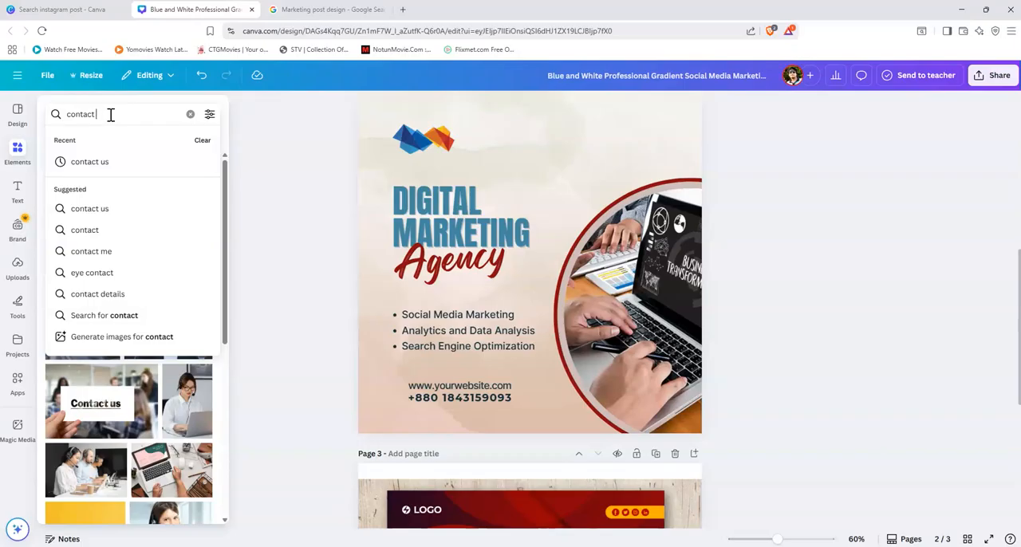
pyautogui.write('icon')
pyautogui.press('Return')
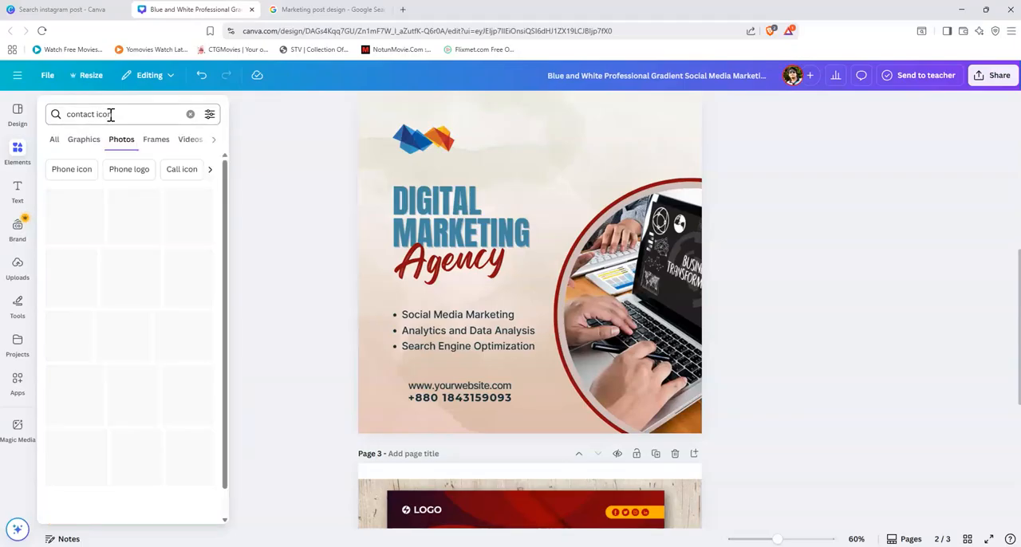
pyautogui.click(84, 144)
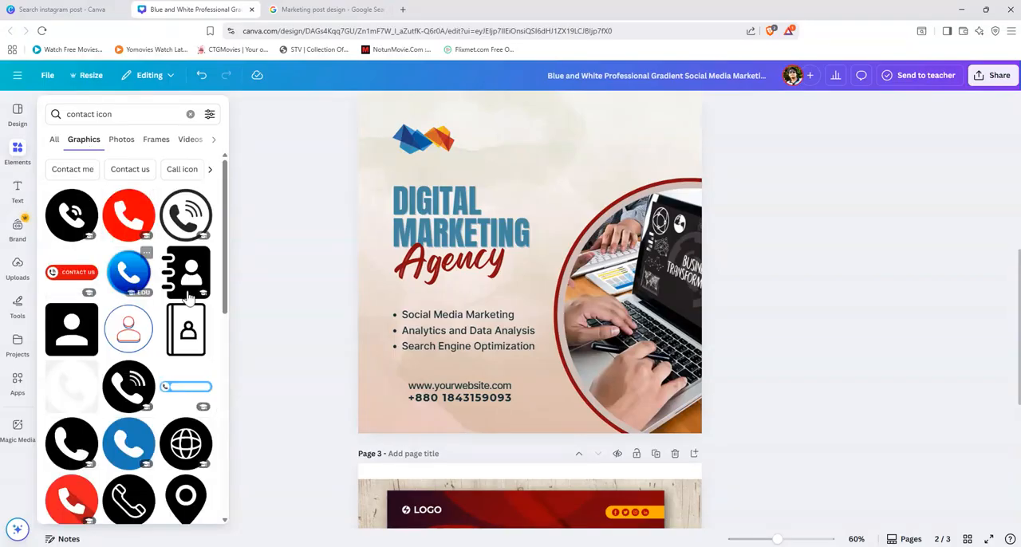
pyautogui.moveTo(136, 383)
pyautogui.scroll(-2, 136, 383)
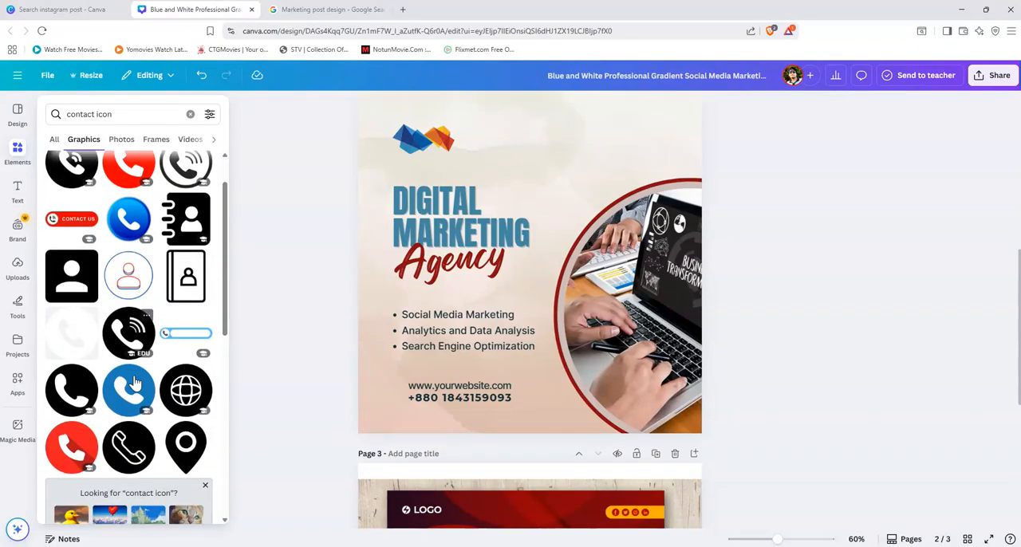
# Step: Check the contact icon in the page 3 reference design and insert the black open phone book graphic with a handset
pyautogui.click(557, 469)
pyautogui.scroll(-5, 545, 454)
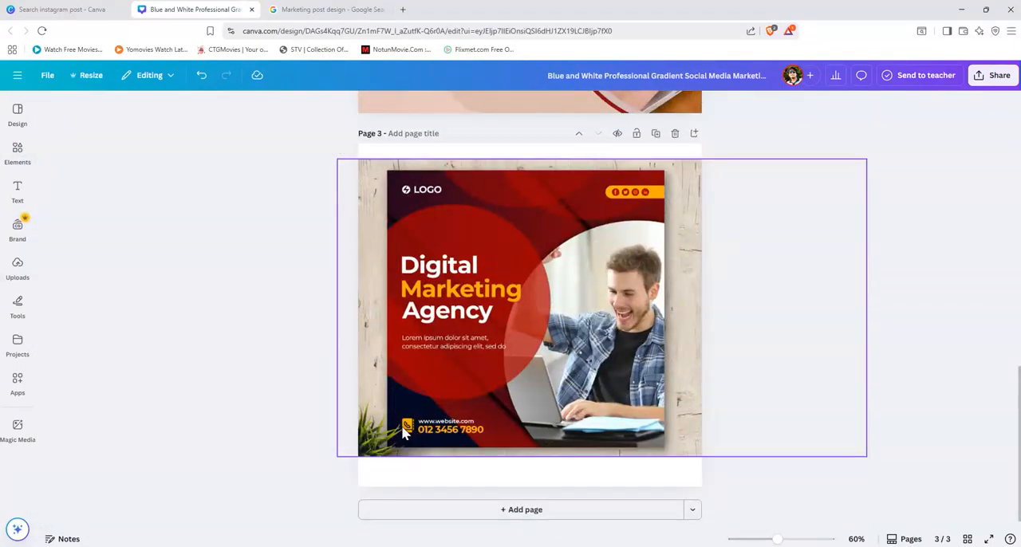
pyautogui.click(17, 151)
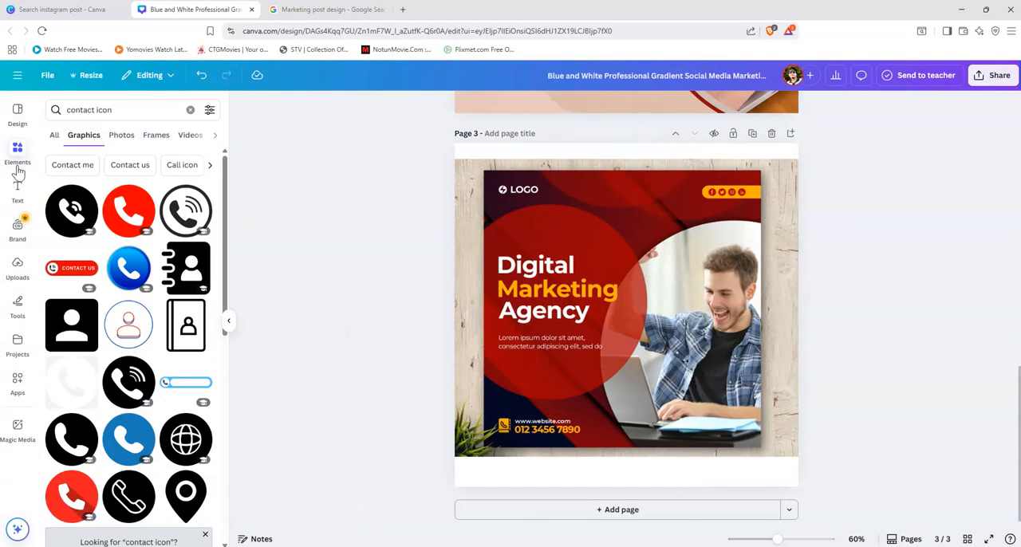
pyautogui.scroll(-5, 146, 327)
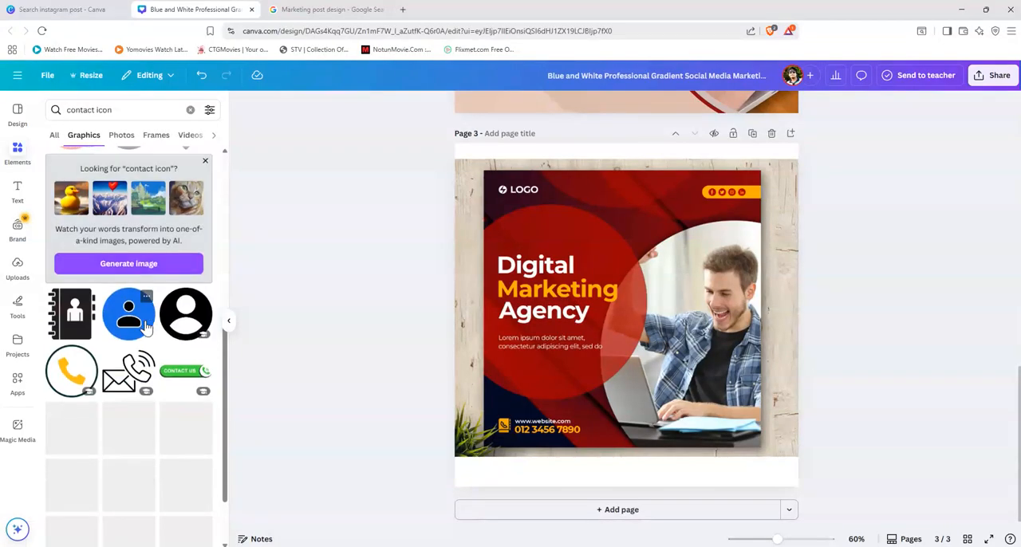
pyautogui.scroll(-2, 146, 327)
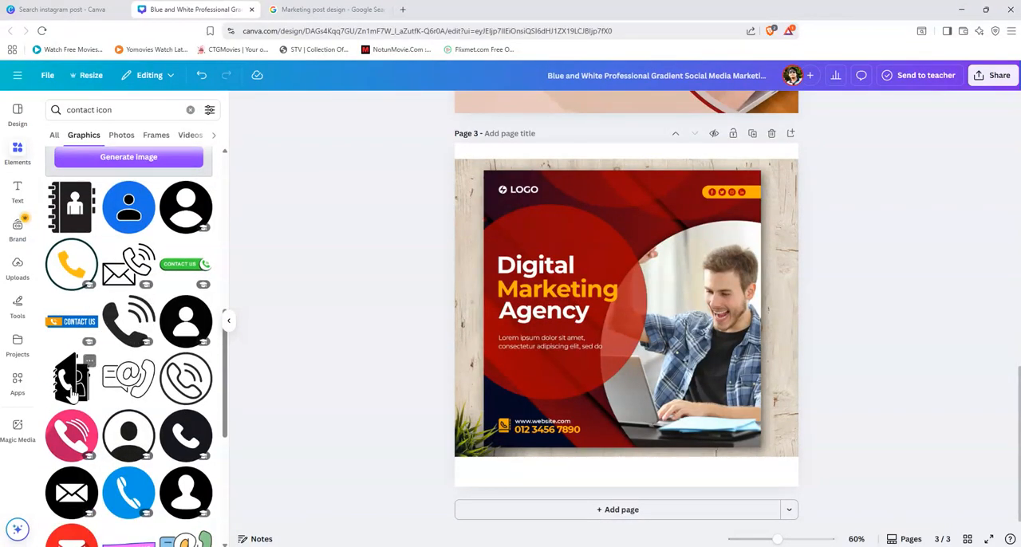
pyautogui.scroll(-2, 70, 391)
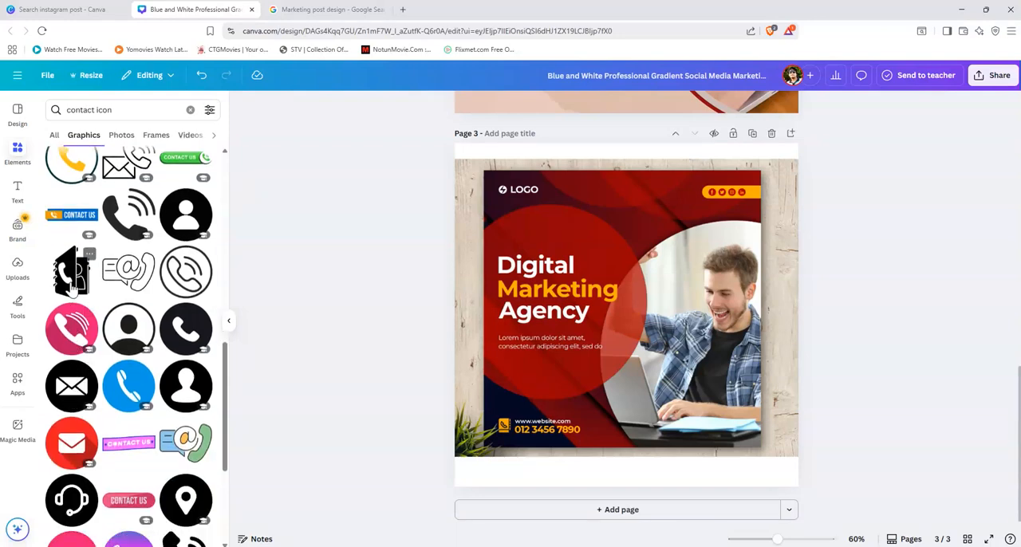
pyautogui.click(72, 281)
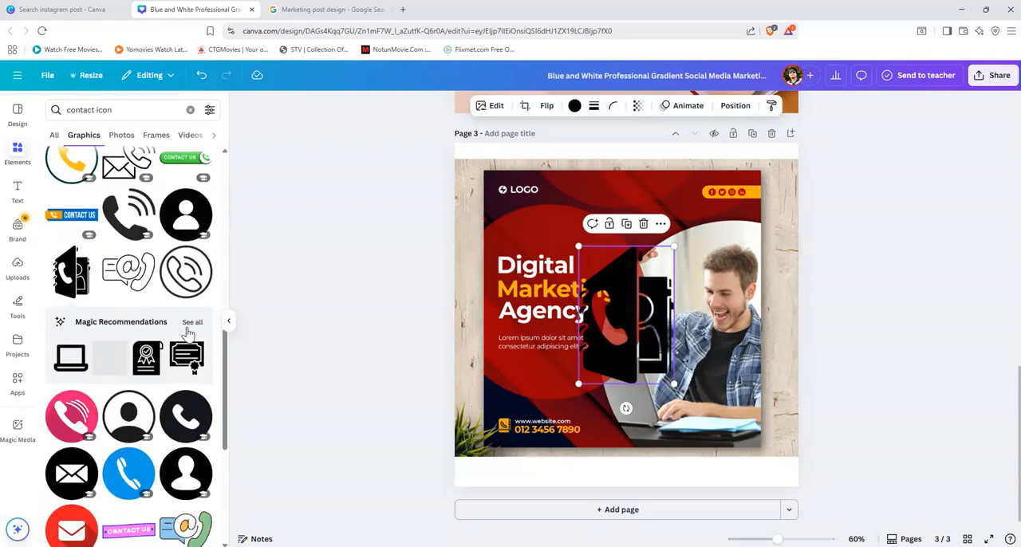
pyautogui.click(108, 321)
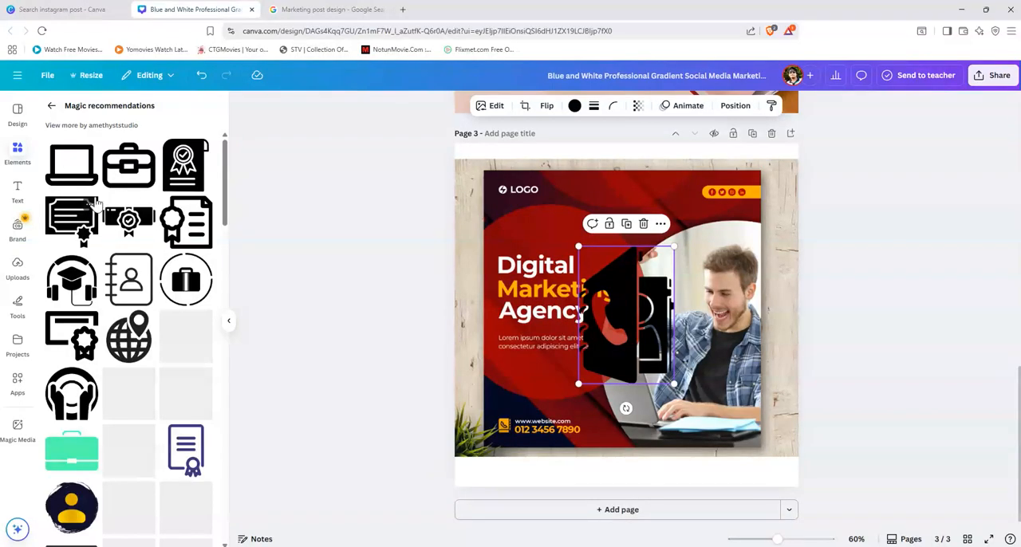
pyautogui.scroll(-10, 152, 381)
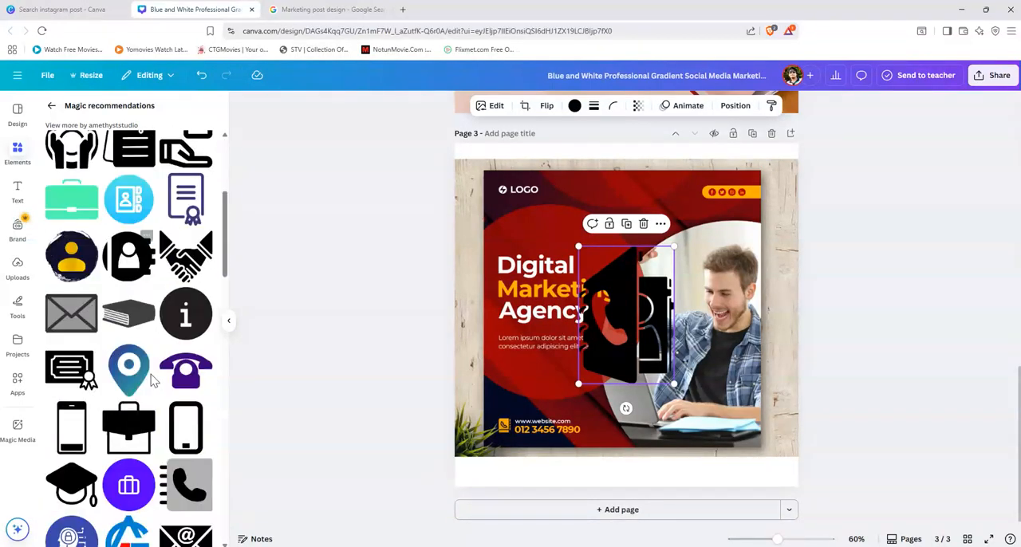
pyautogui.scroll(-12, 152, 382)
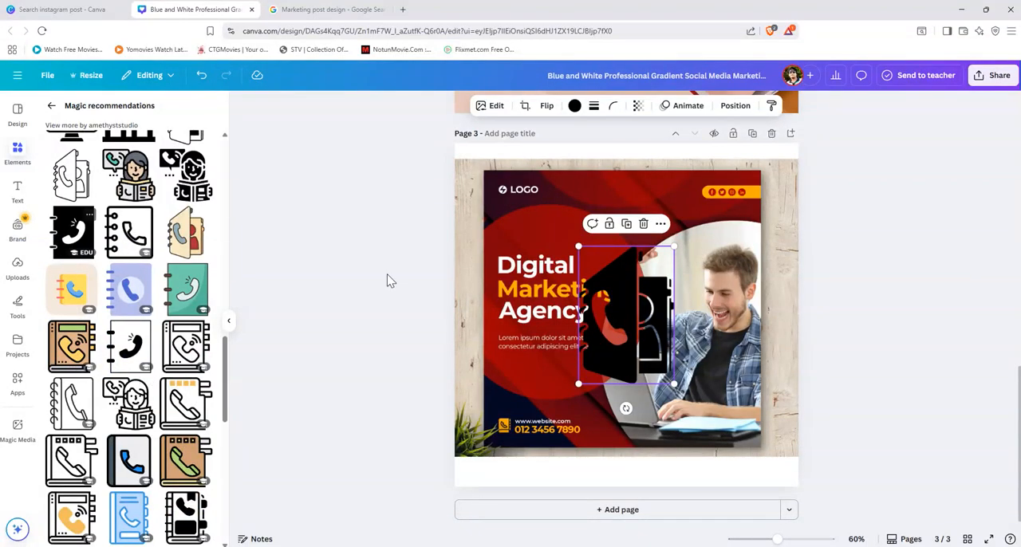
# Step: Move the phone book icon from page 3 to page 2 and shrink it to fit beside the website and phone lines
pyautogui.scroll(3, 645, 381)
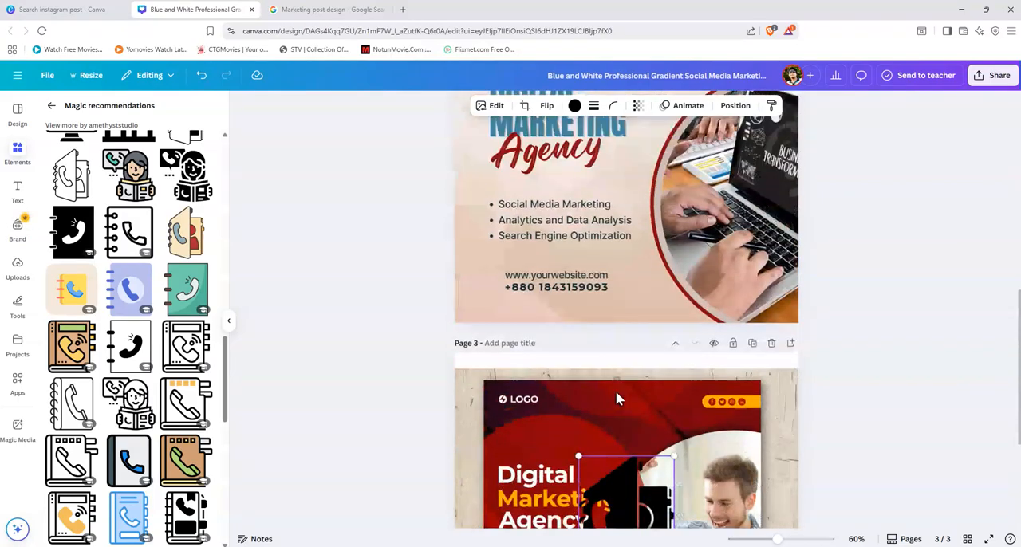
pyautogui.moveTo(631, 507); pyautogui.dragTo(515, 278)
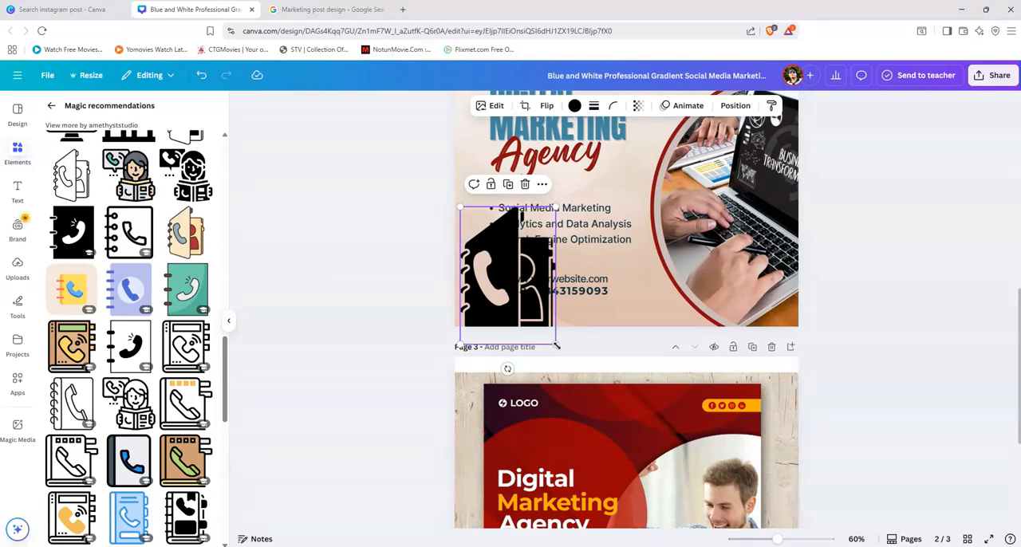
pyautogui.moveTo(543, 327); pyautogui.dragTo(497, 283)
pyautogui.rightClick(497, 284)
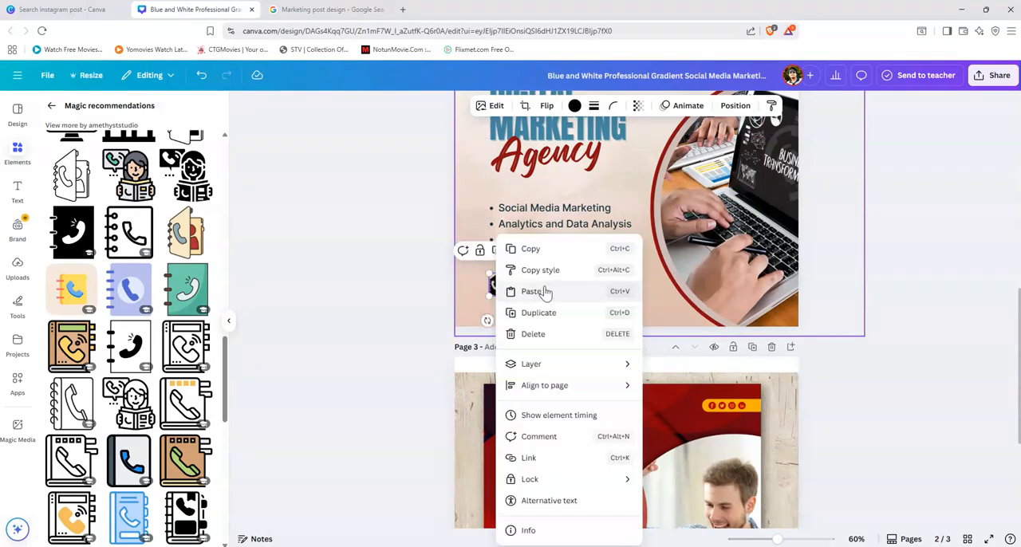
pyautogui.click(1000, 372)
# Step: Shift the website and phone number lines together slightly to the right, leaving a small gap beside the phone book icon
pyautogui.click(582, 293)
pyautogui.keyDown('shift'); pyautogui.click(582, 281); pyautogui.keyUp('shift')
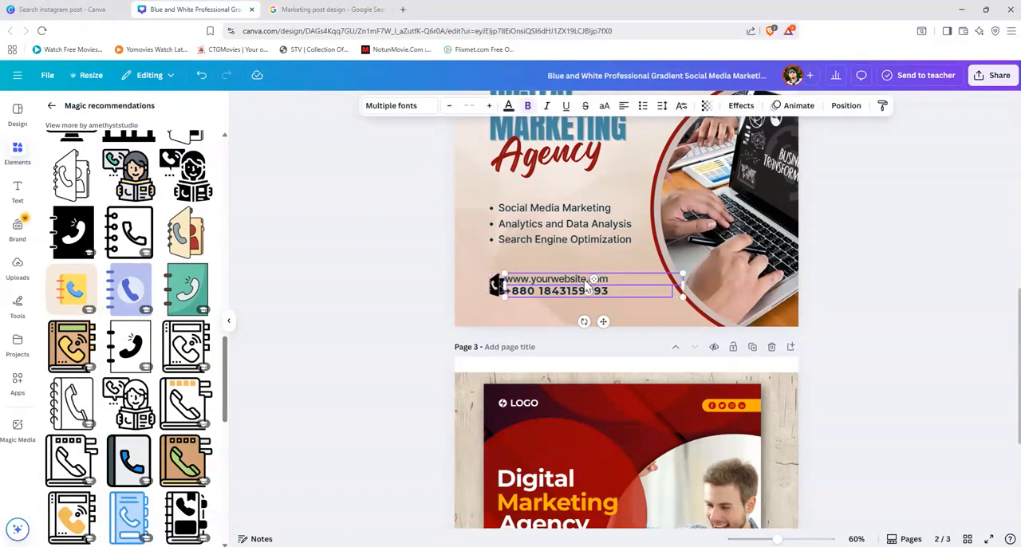
pyautogui.moveTo(582, 281); pyautogui.dragTo(585, 277)
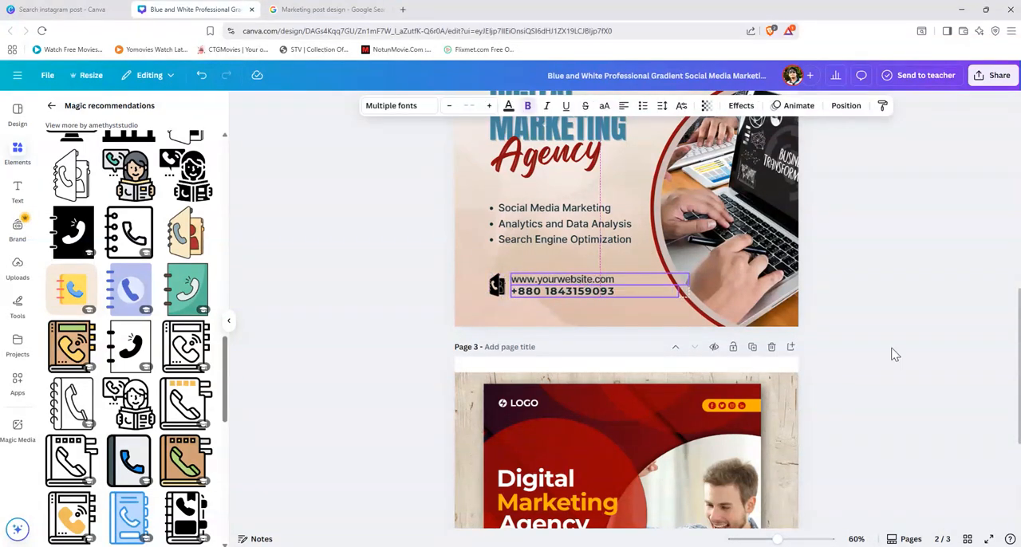
pyautogui.click(882, 407)
# Step: Recolour the phone book icon on page 2 with the dark red document colour
pyautogui.scroll(2, 878, 415)
pyautogui.scroll(2, 881, 417)
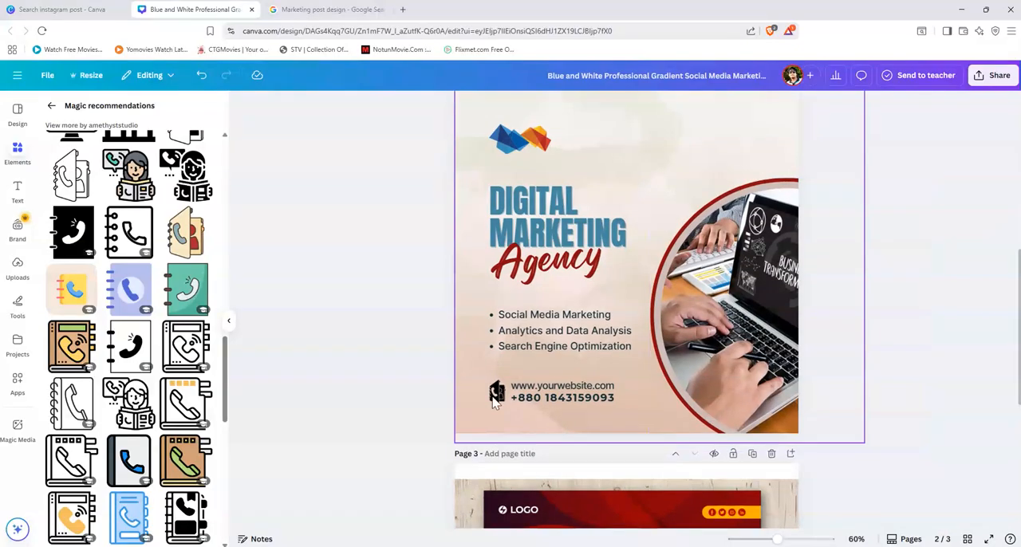
pyautogui.click(496, 391)
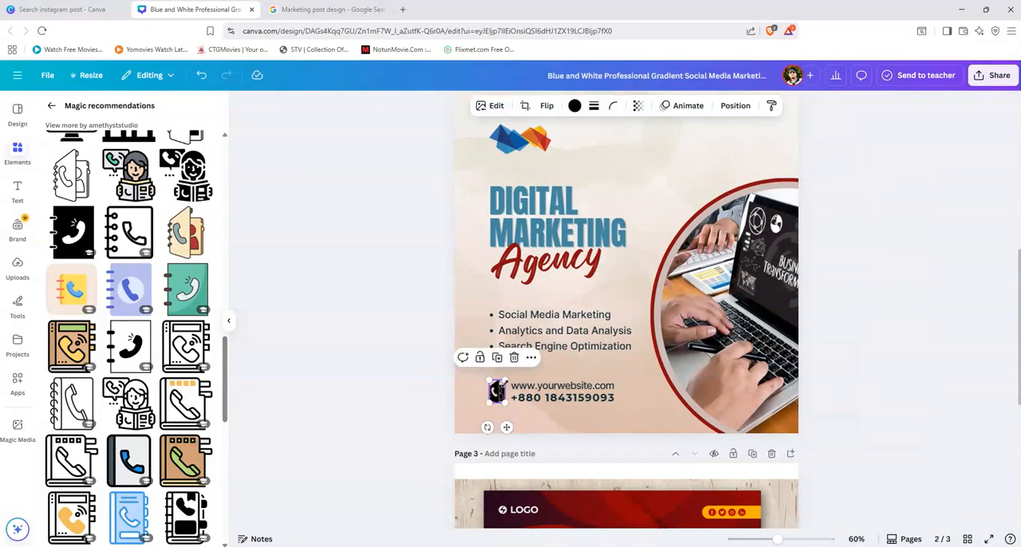
pyautogui.click(575, 106)
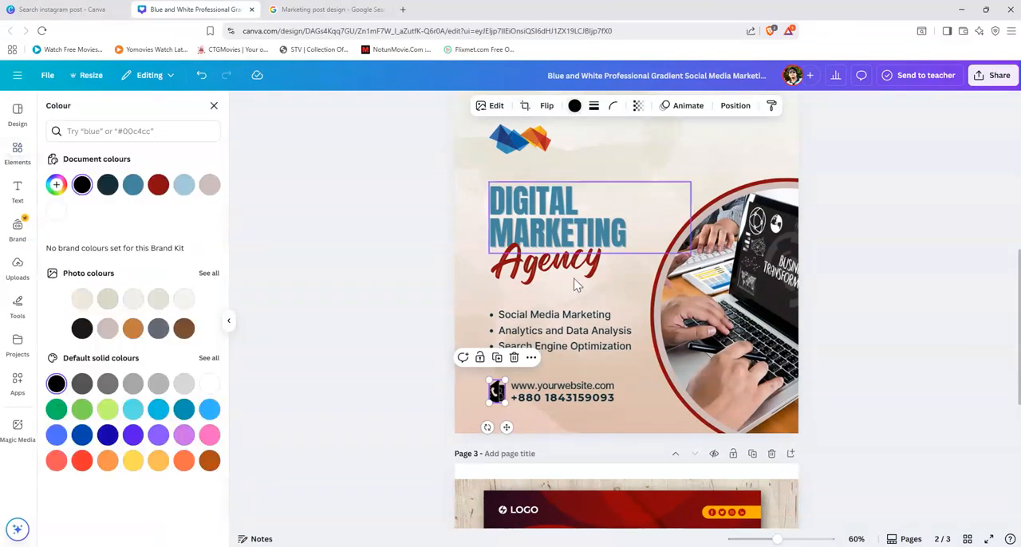
pyautogui.click(158, 184)
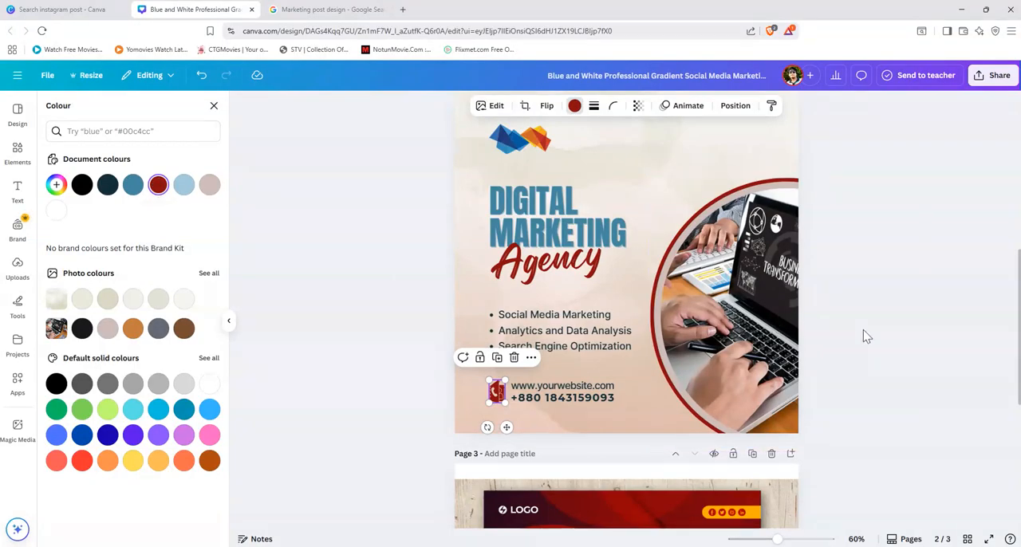
pyautogui.click(877, 351)
pyautogui.scroll(1, 921, 419)
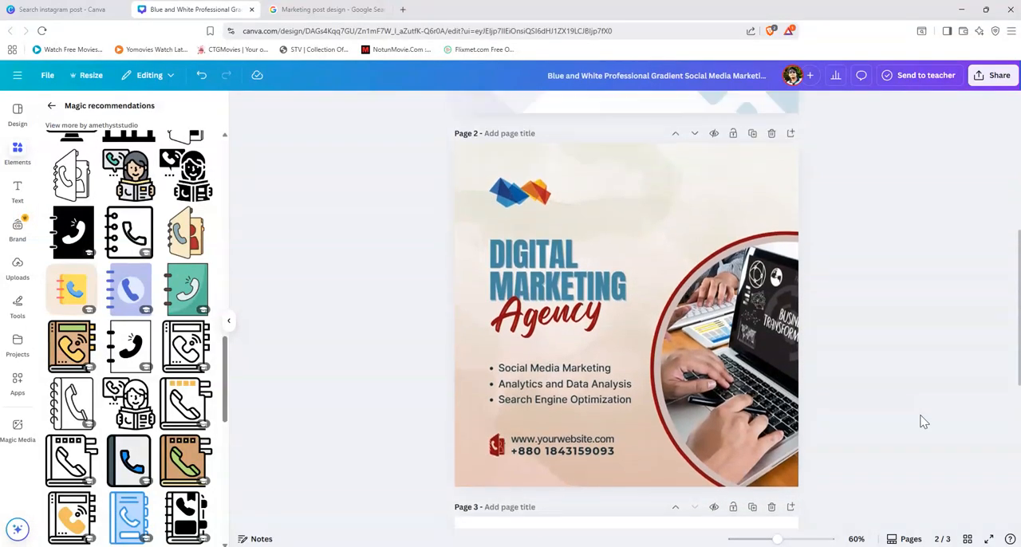
# Step: Check the social media icon bar in the page 3 reference design and search the graphics for "shape"
pyautogui.scroll(-2, 882, 407)
pyautogui.scroll(-1, 883, 408)
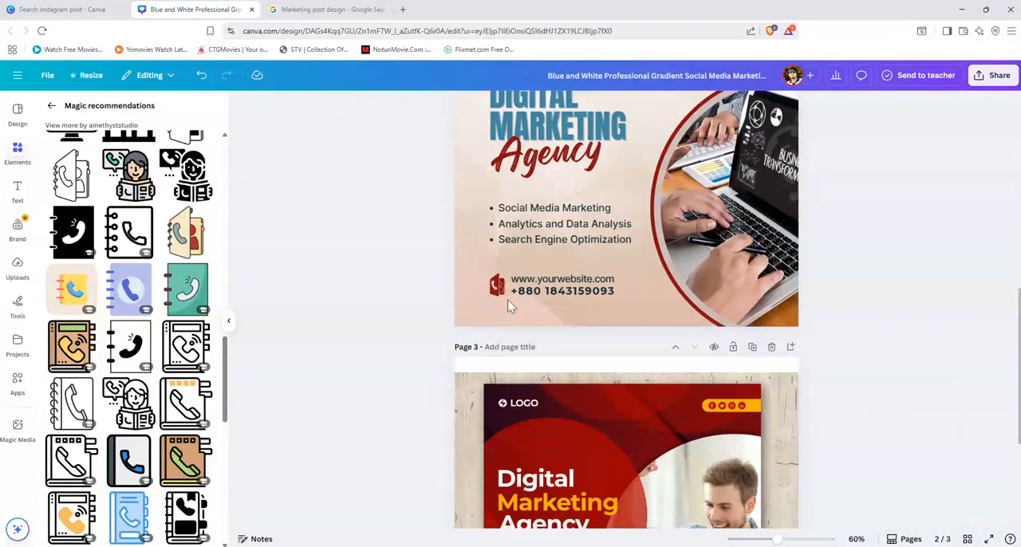
pyautogui.scroll(-2, 683, 424)
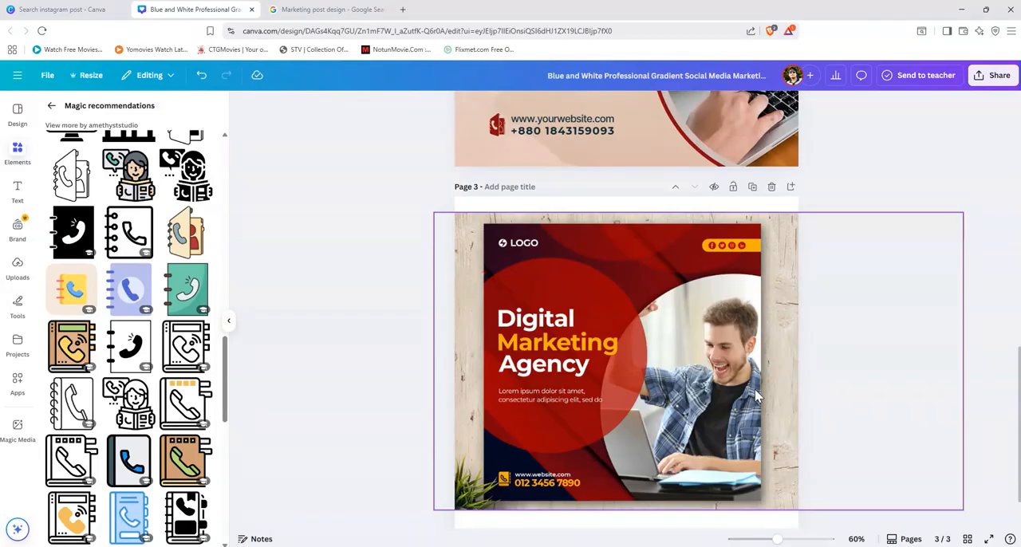
pyautogui.scroll(5, 758, 396)
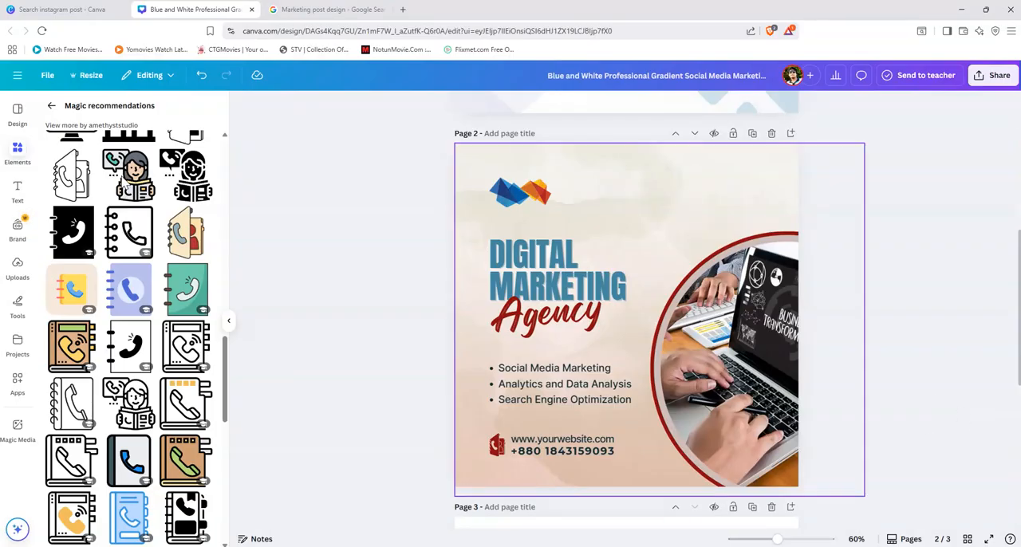
pyautogui.click(52, 107)
pyautogui.click(114, 111)
pyautogui.tripleClick(115, 110)
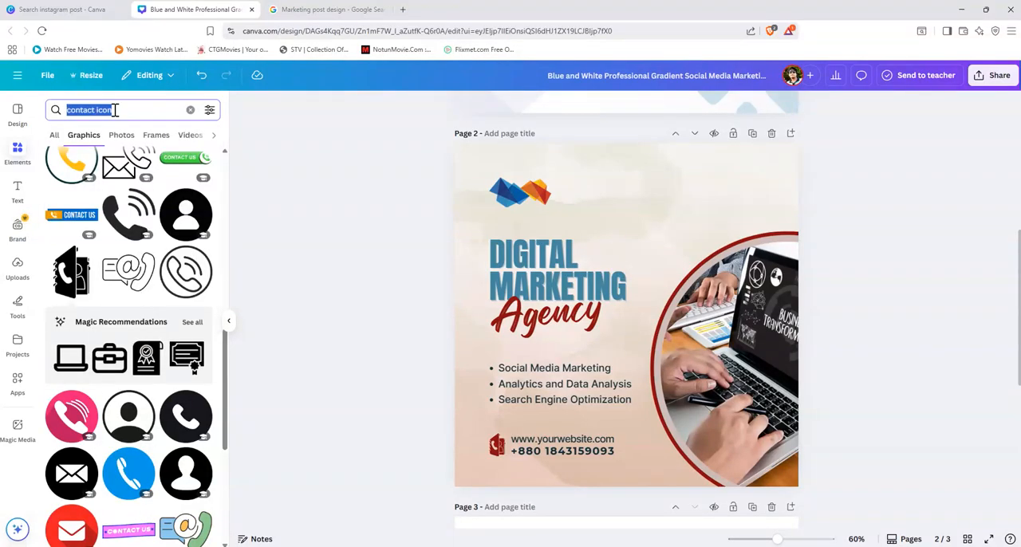
pyautogui.write('shape')
pyautogui.press('Return')
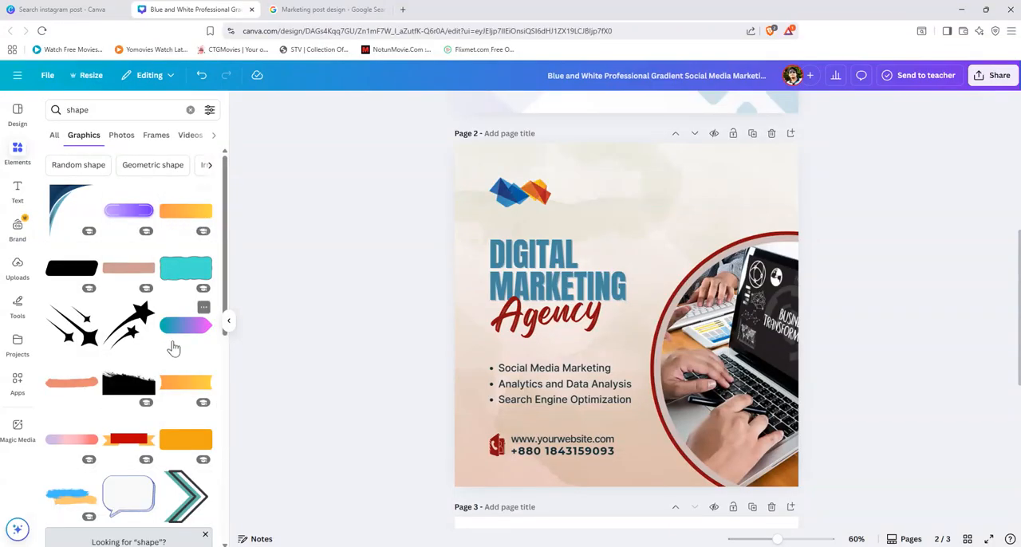
# Step: Browse the shape graphics for a rounded bar like the one behind the reference's social media icons
pyautogui.scroll(-2, 174, 348)
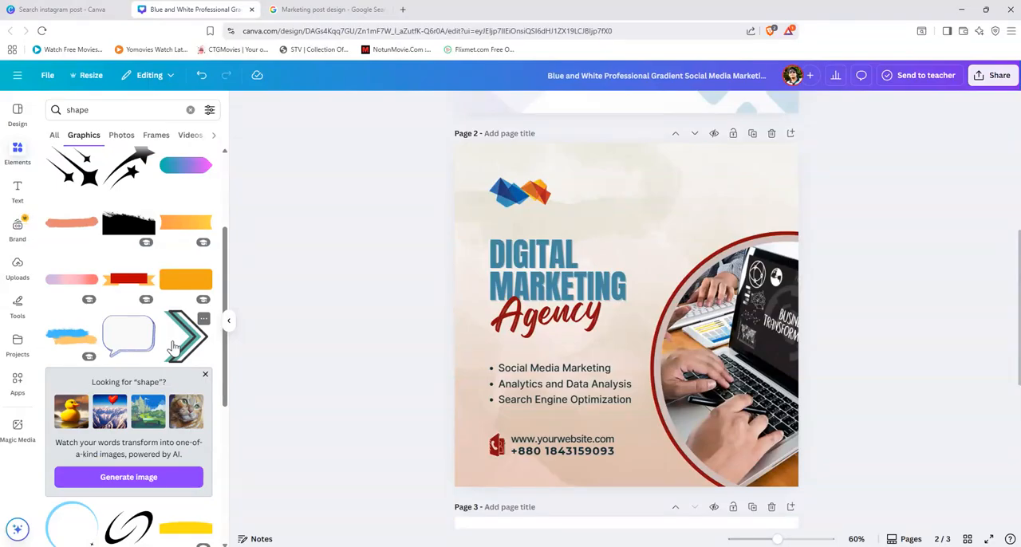
pyautogui.scroll(-3, 174, 347)
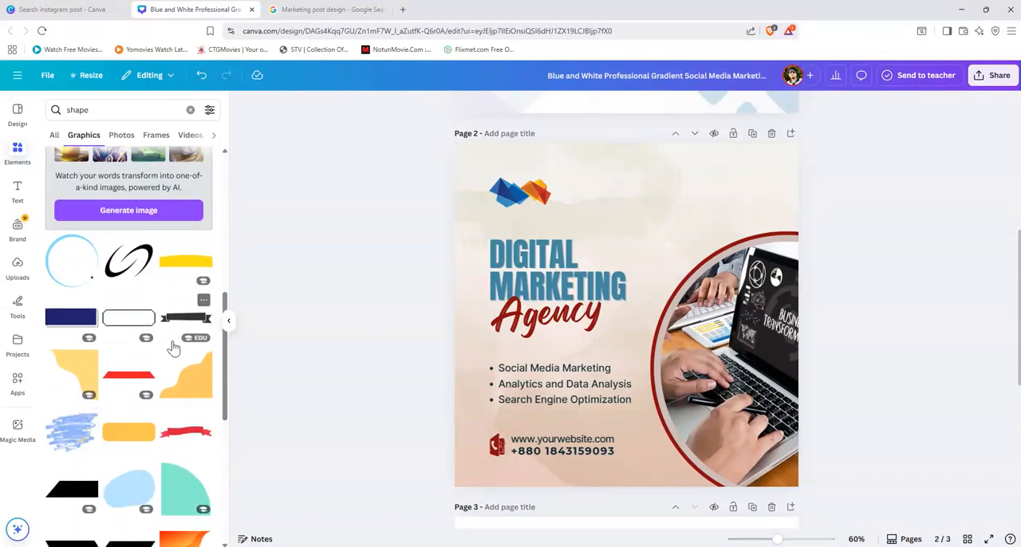
pyautogui.scroll(-4, 174, 349)
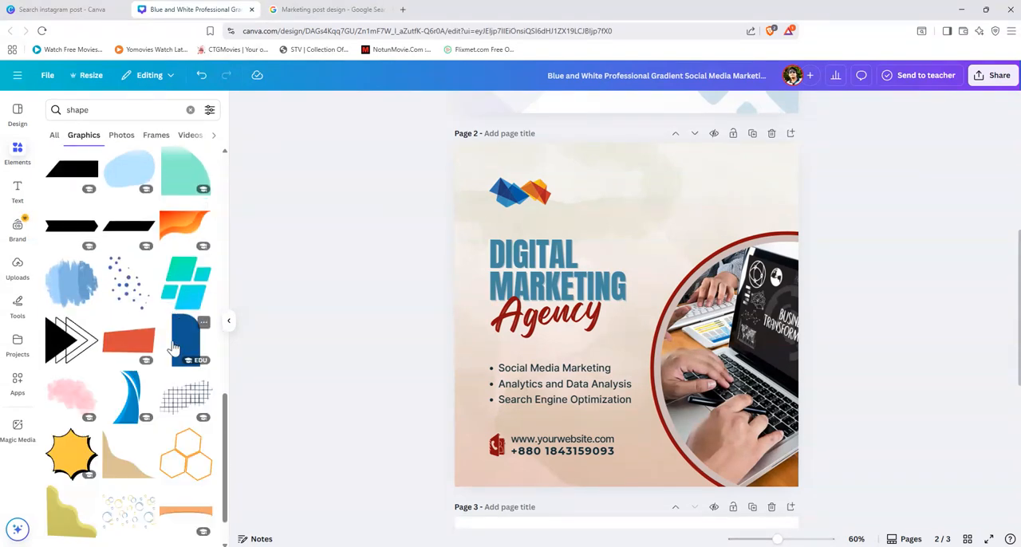
pyautogui.scroll(-4, 174, 349)
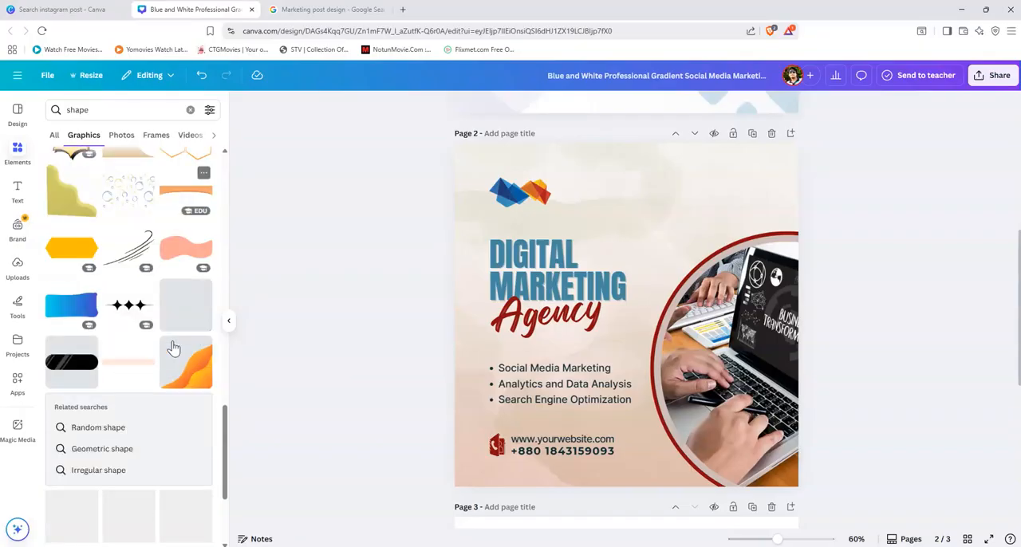
pyautogui.scroll(-4, 174, 349)
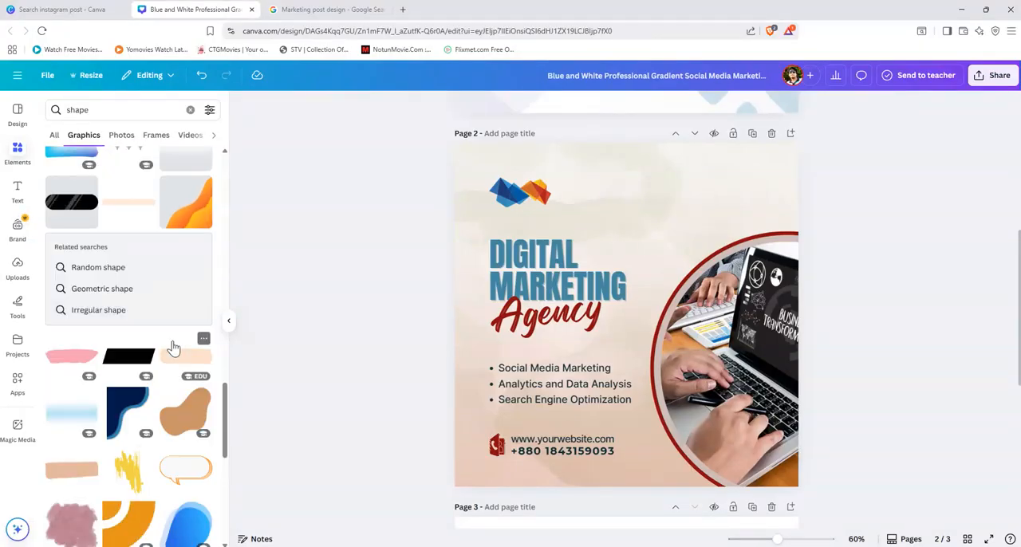
pyautogui.scroll(-5, 175, 349)
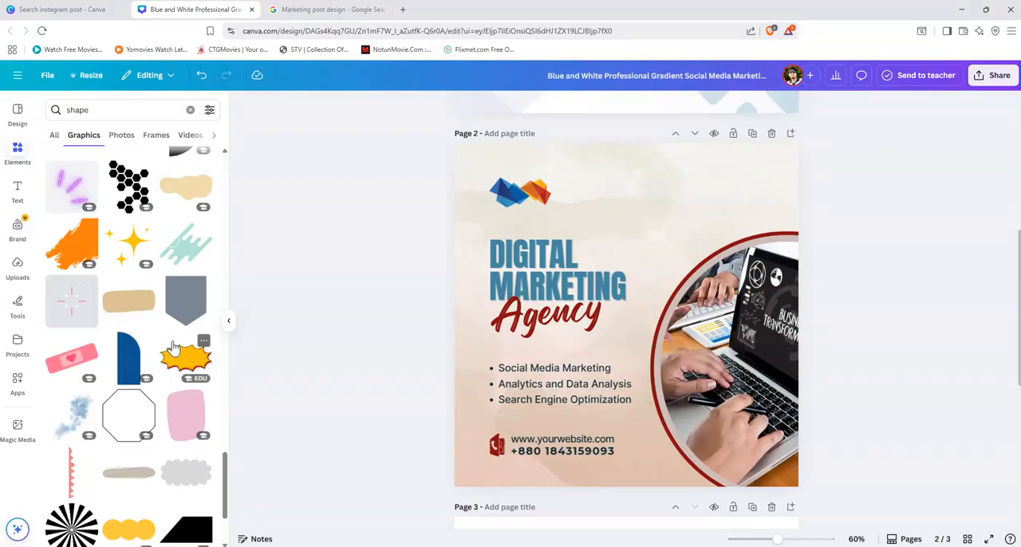
pyautogui.scroll(-4, 174, 349)
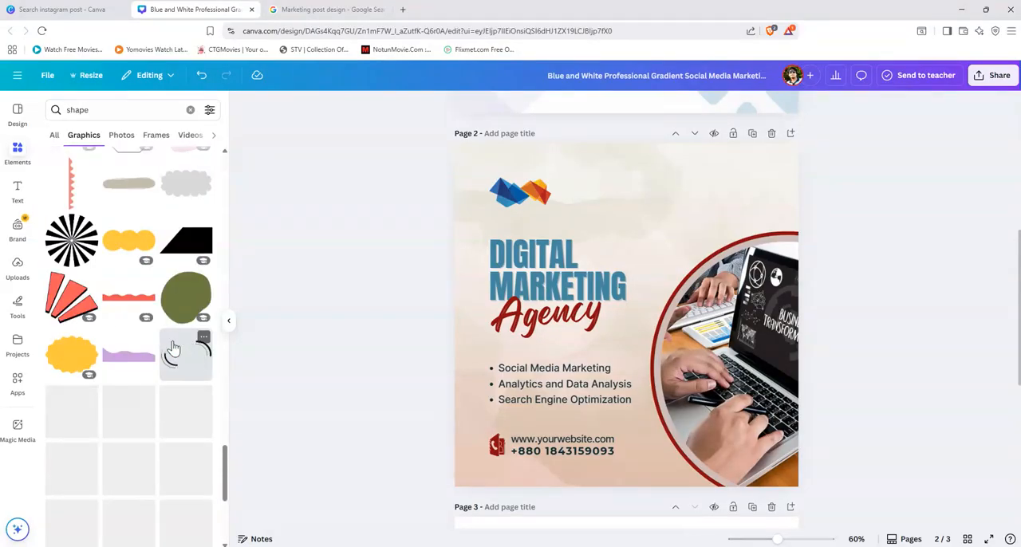
pyautogui.scroll(-10, 174, 349)
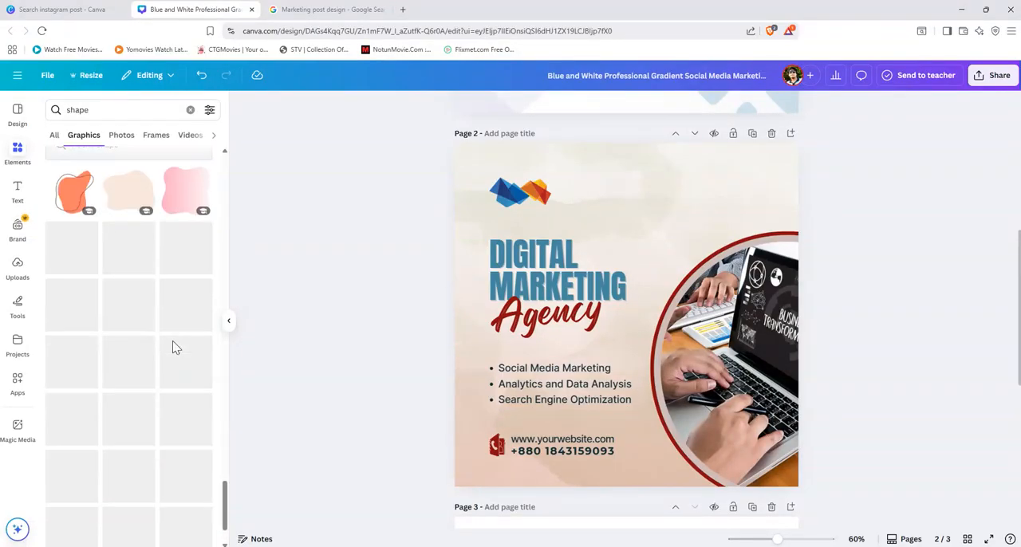
pyautogui.scroll(-5, 174, 348)
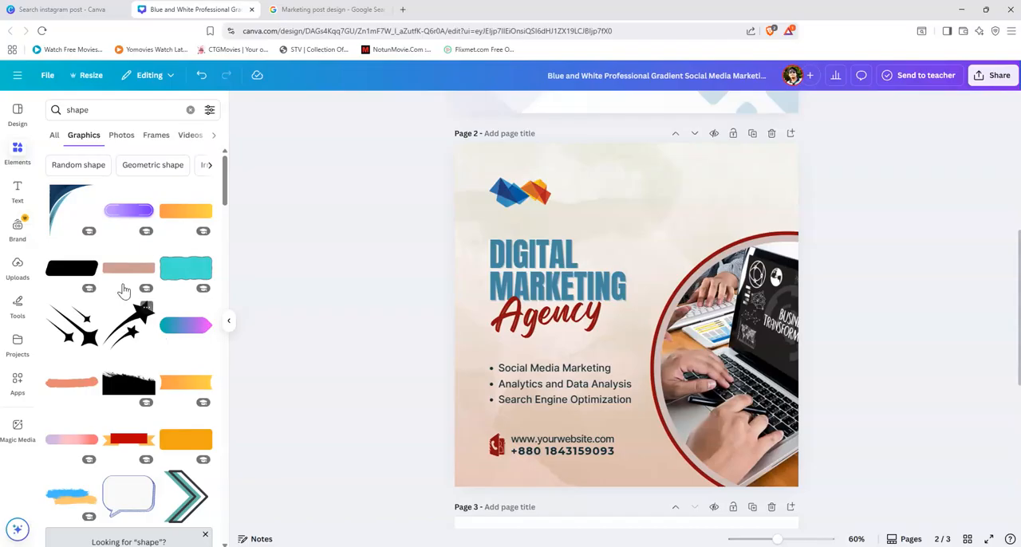
# Step: Insert the tan arch from the "Random shape" graphics, turn its rounded end to the left and move it to page 2's upper right
pyautogui.click(71, 166)
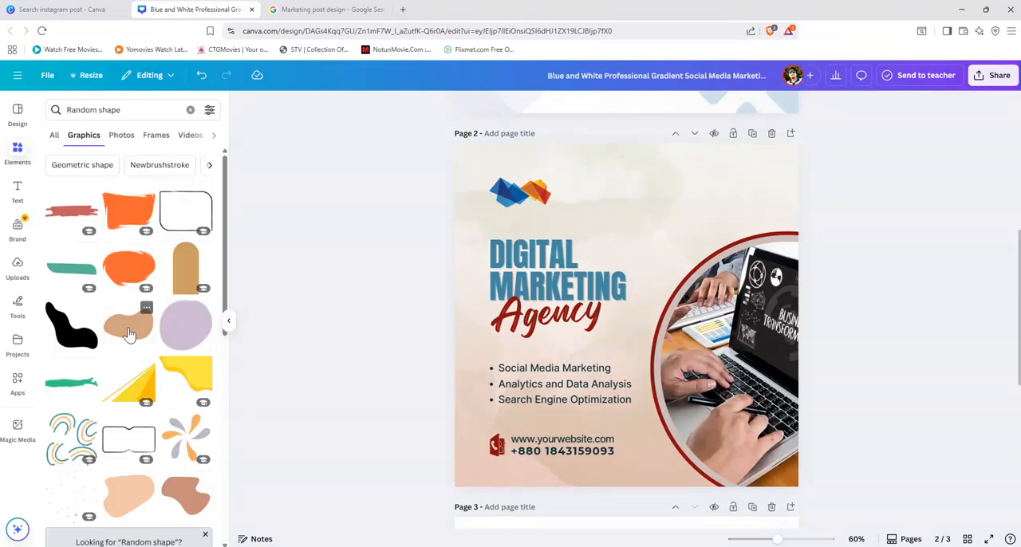
pyautogui.click(183, 273)
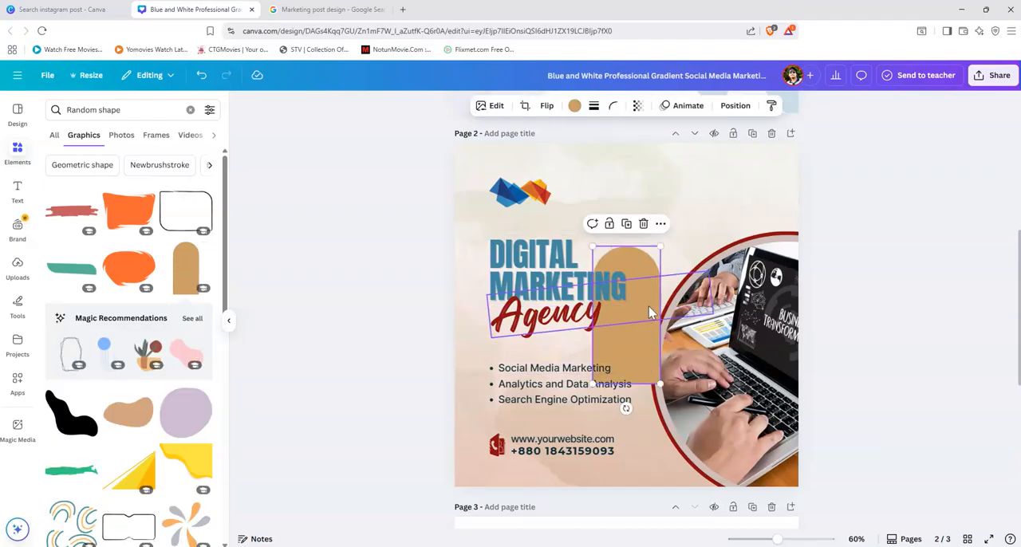
pyautogui.moveTo(643, 262); pyautogui.dragTo(691, 179)
pyautogui.moveTo(679, 325); pyautogui.dragTo(755, 194)
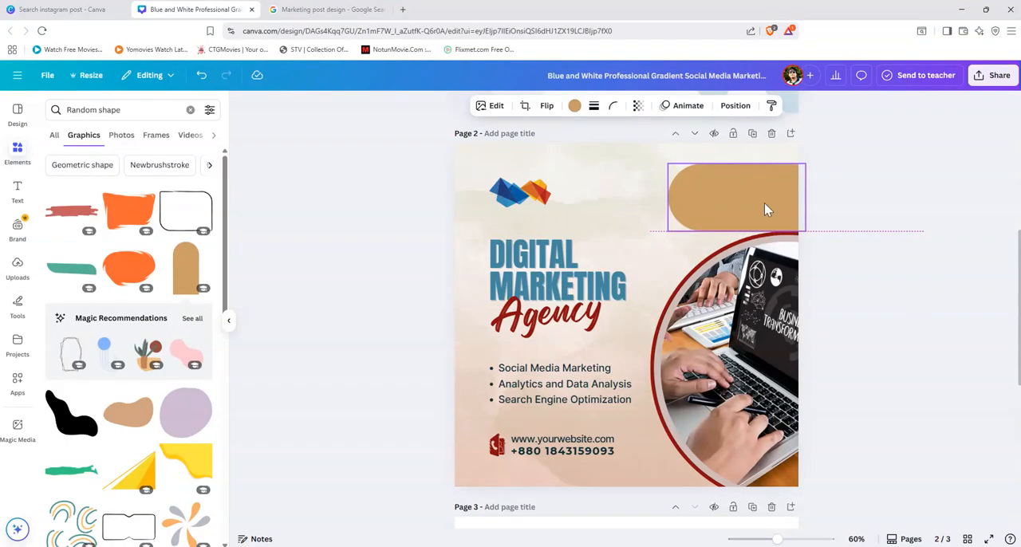
# Step: Shrink the tan arch shape and place it against page 2's right edge, level with the logo
pyautogui.moveTo(806, 230); pyautogui.dragTo(748, 192)
pyautogui.rightClick(750, 193)
pyautogui.press('Escape')
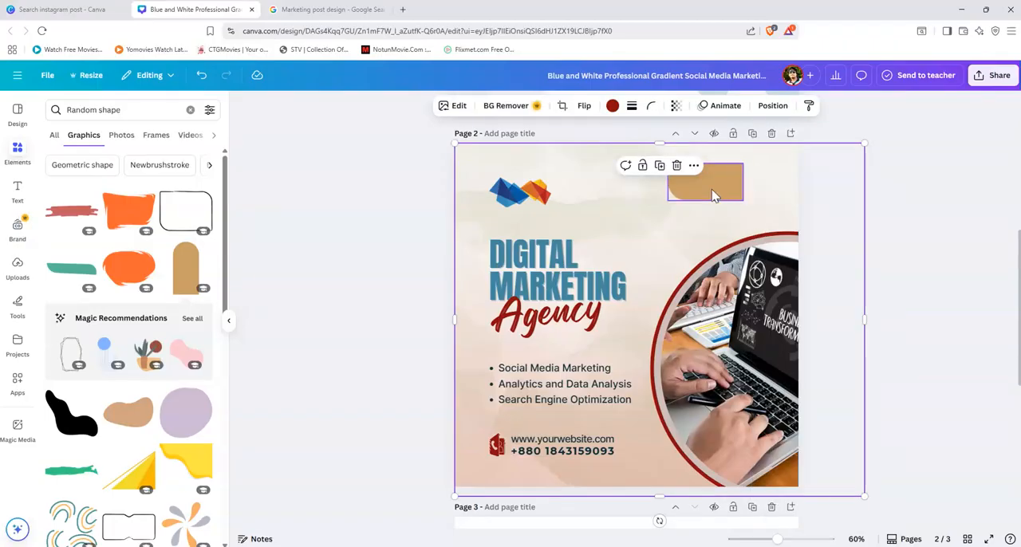
pyautogui.click(714, 191)
pyautogui.moveTo(713, 192); pyautogui.dragTo(767, 188)
pyautogui.moveTo(724, 165); pyautogui.dragTo(740, 171)
pyautogui.click(862, 239)
pyautogui.click(771, 194)
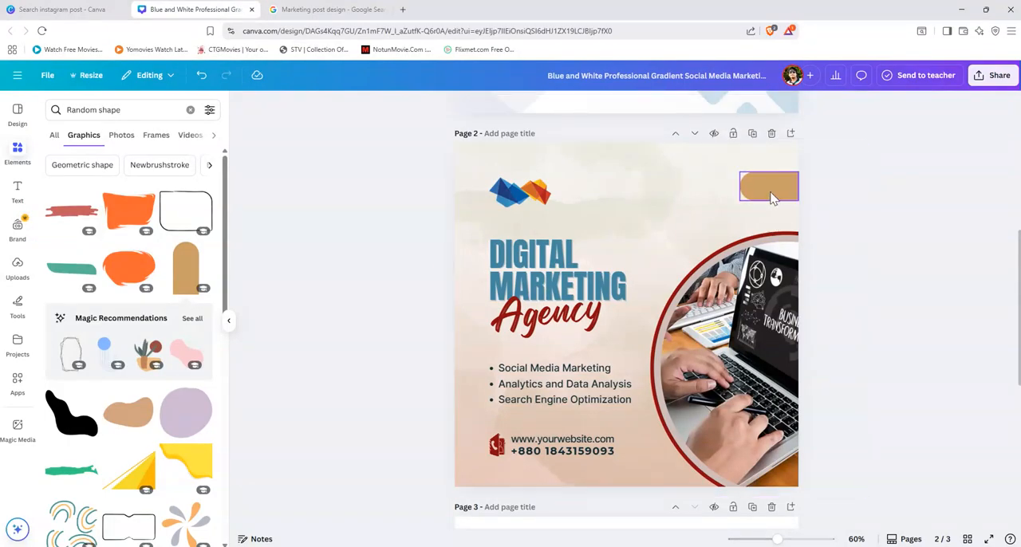
pyautogui.moveTo(772, 199); pyautogui.dragTo(771, 199)
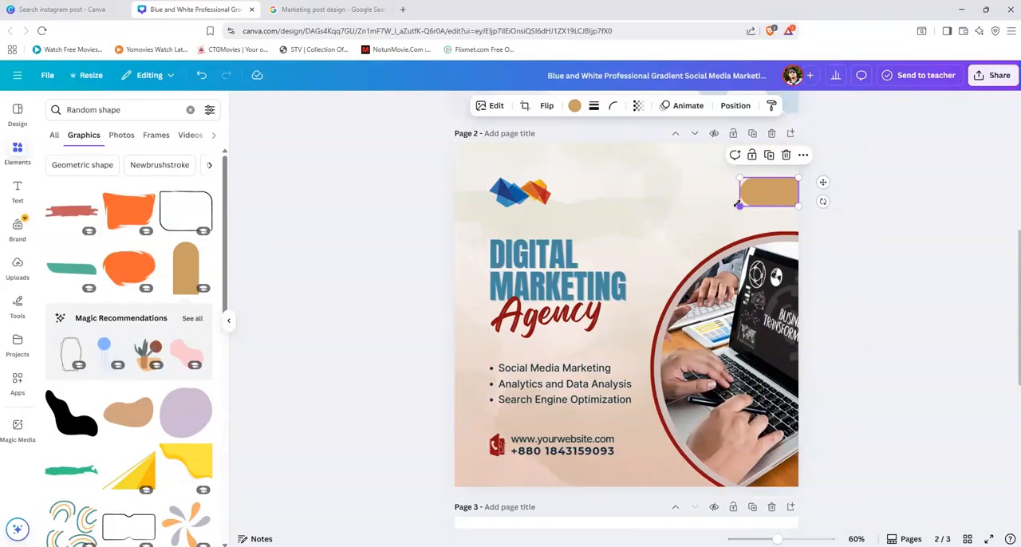
# Step: Try several document and photo colours on the arch shape, settling on the orange-brown photo colour
pyautogui.click(892, 260)
pyautogui.click(767, 200)
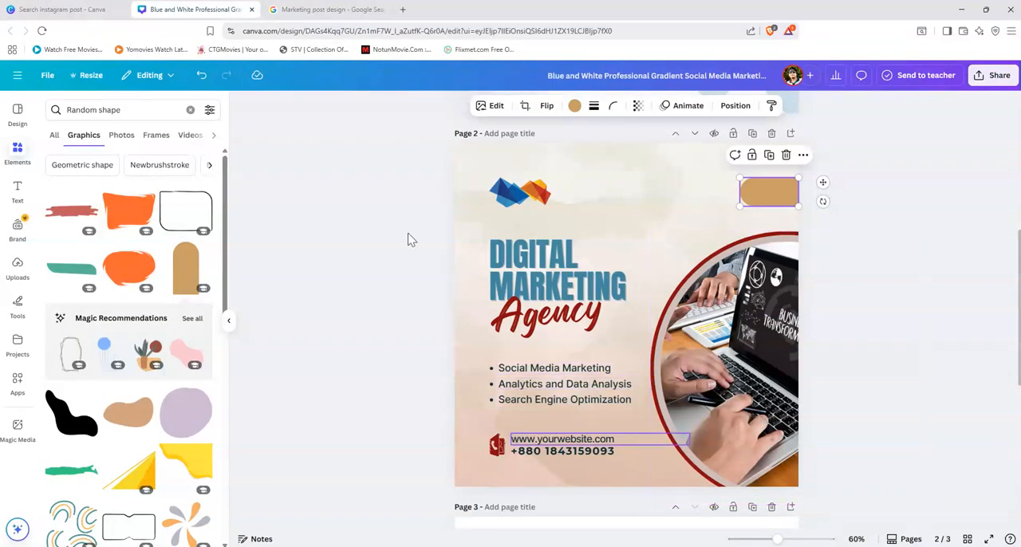
pyautogui.click(576, 109)
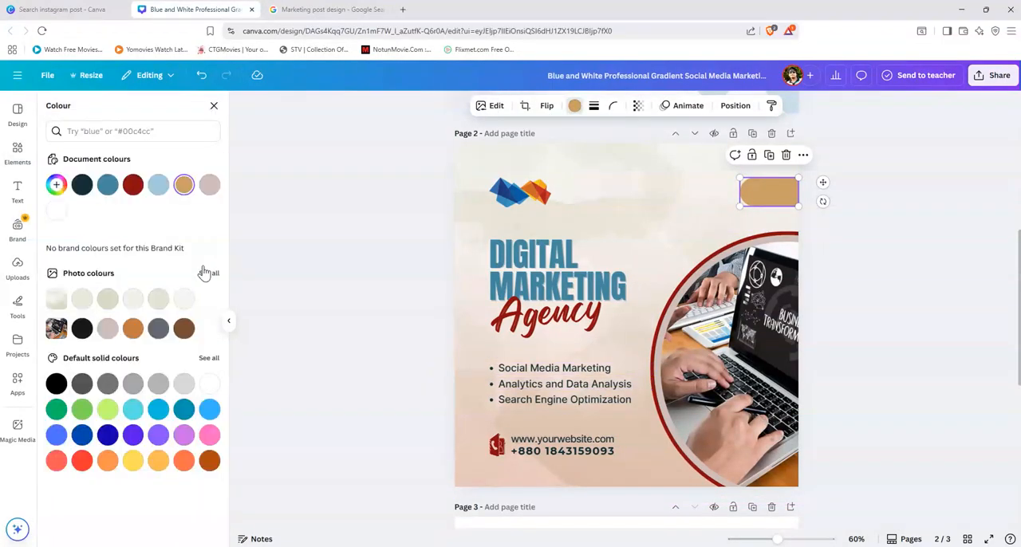
pyautogui.click(158, 185)
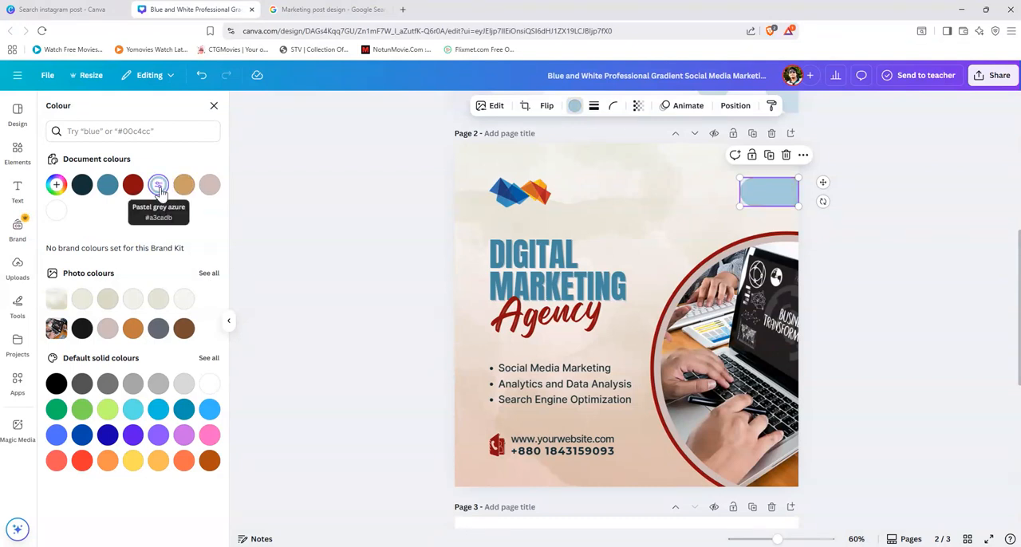
pyautogui.click(107, 186)
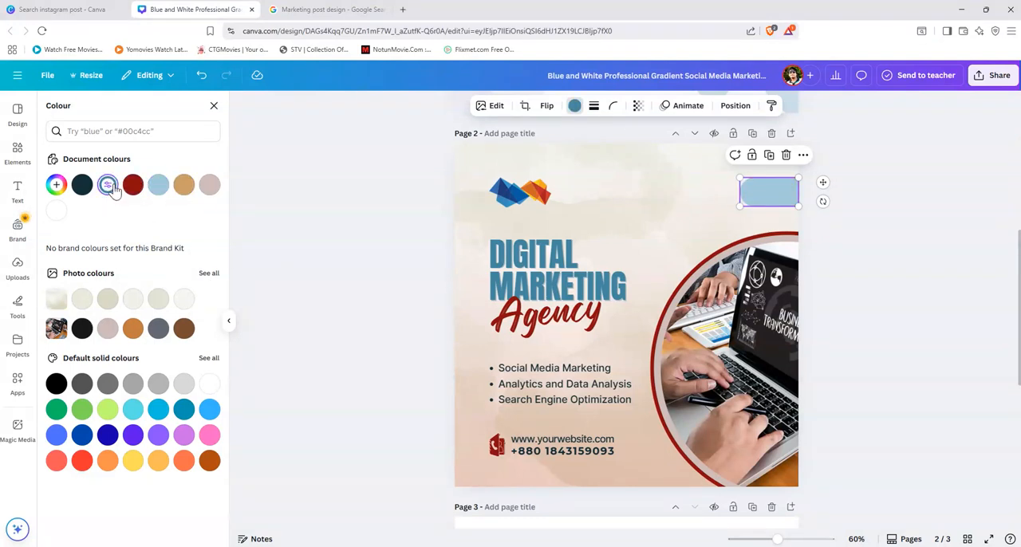
pyautogui.click(184, 186)
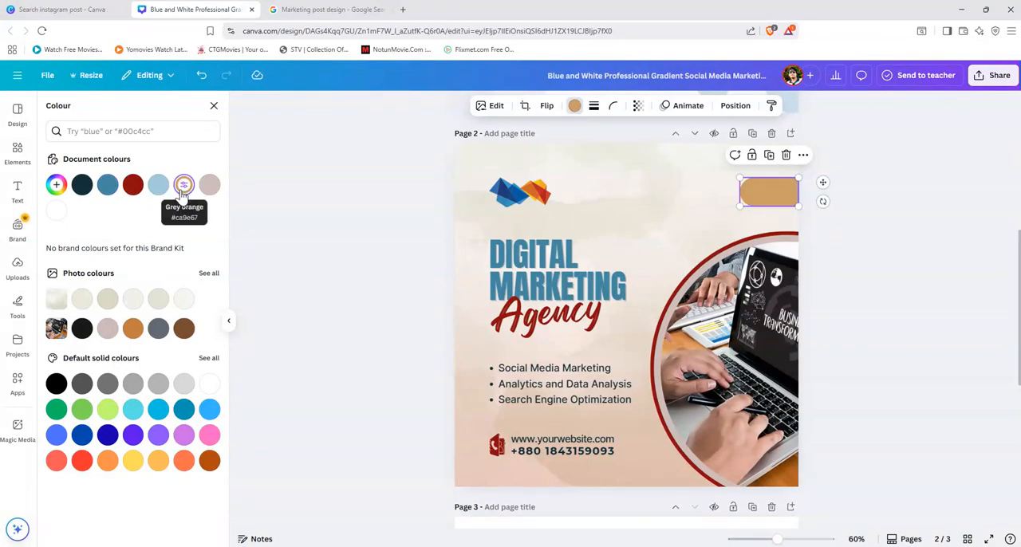
pyautogui.click(82, 298)
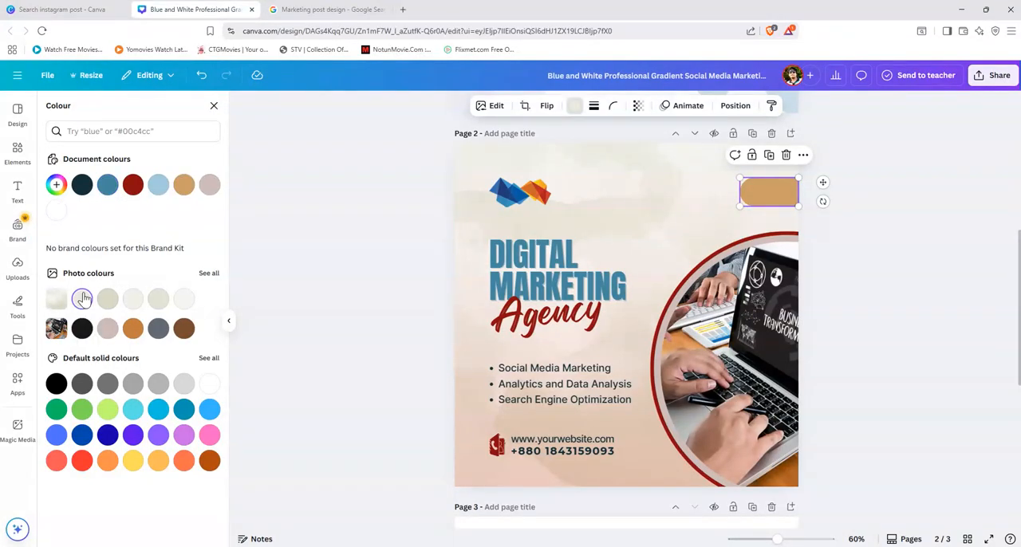
pyautogui.click(133, 328)
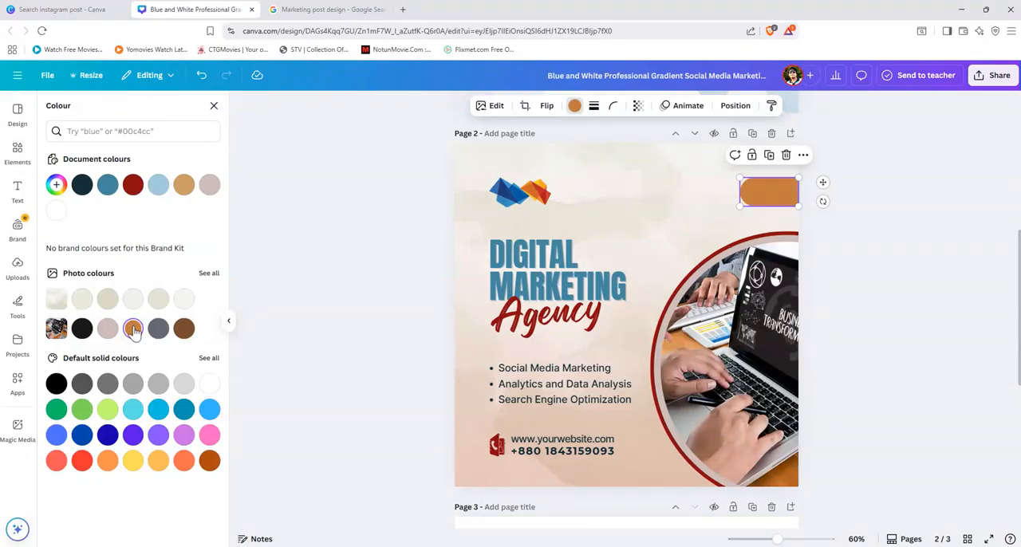
pyautogui.click(861, 294)
pyautogui.click(871, 286)
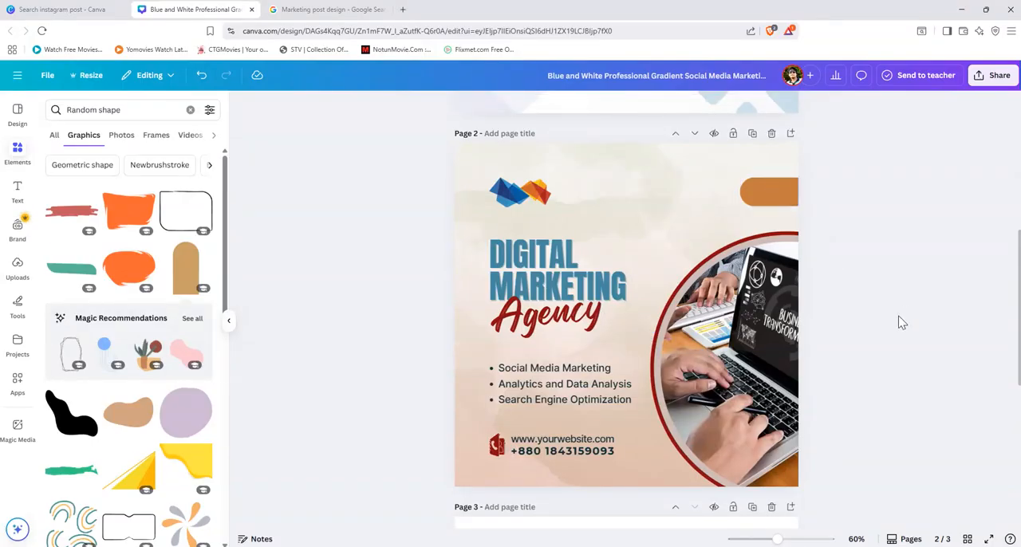
# Step: Compare the arch shape with the icon bar in the page 3 reference and delete it from page 2
pyautogui.scroll(-1, 905, 323)
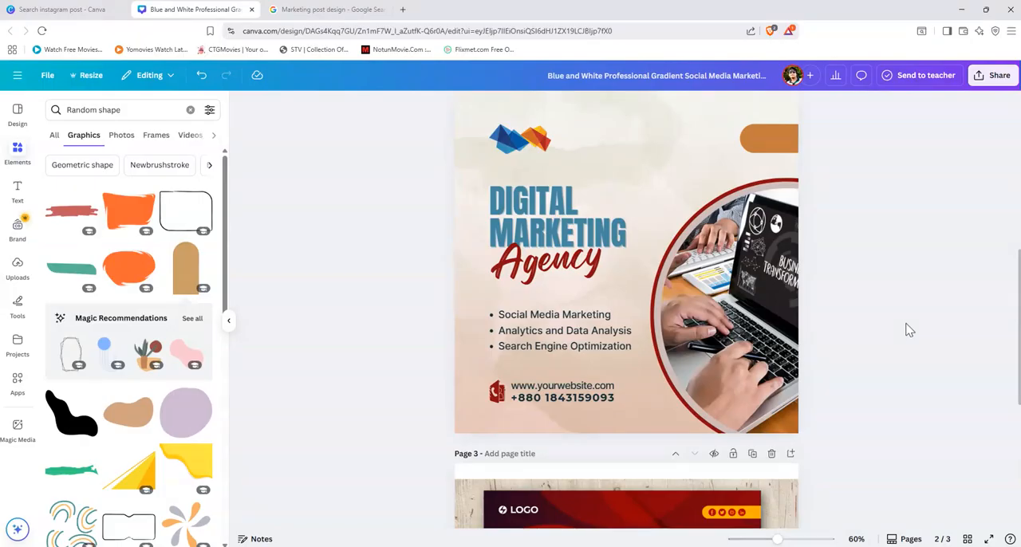
pyautogui.scroll(-2, 909, 330)
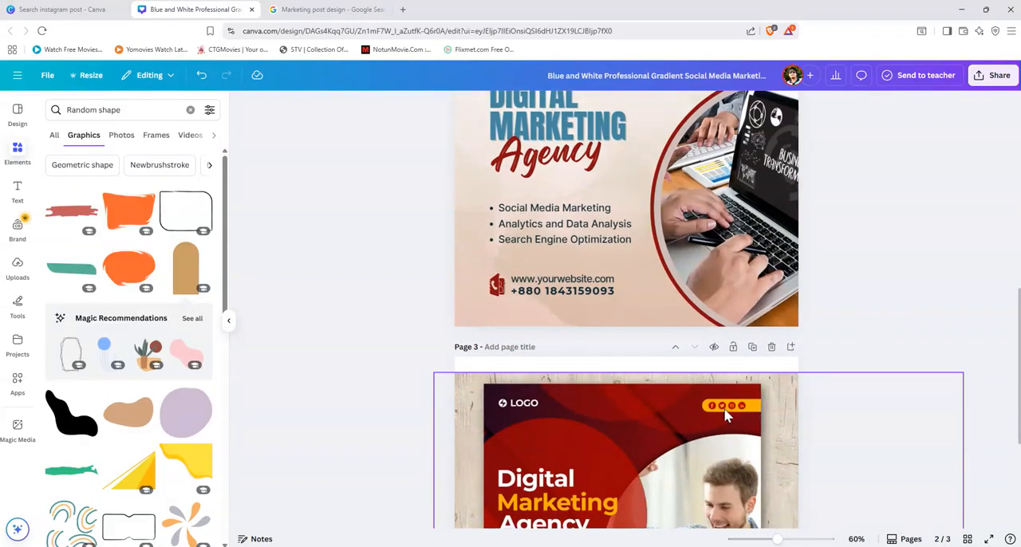
pyautogui.scroll(5, 724, 413)
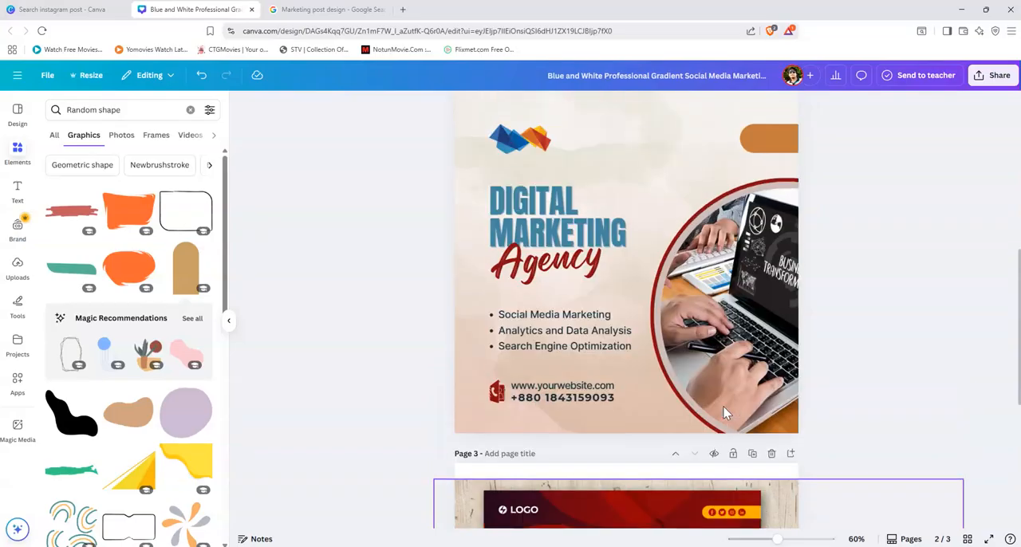
pyautogui.click(764, 301)
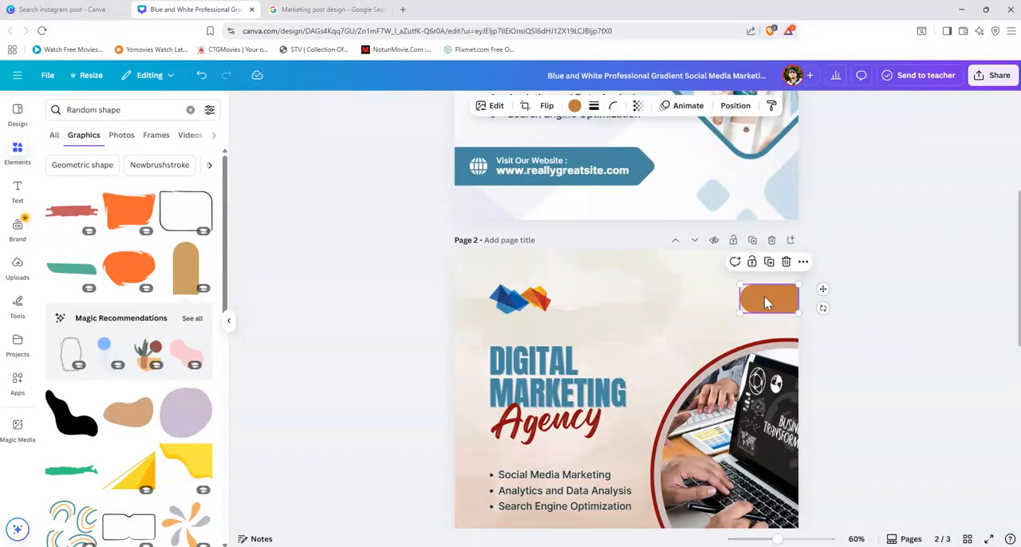
pyautogui.press('Delete')
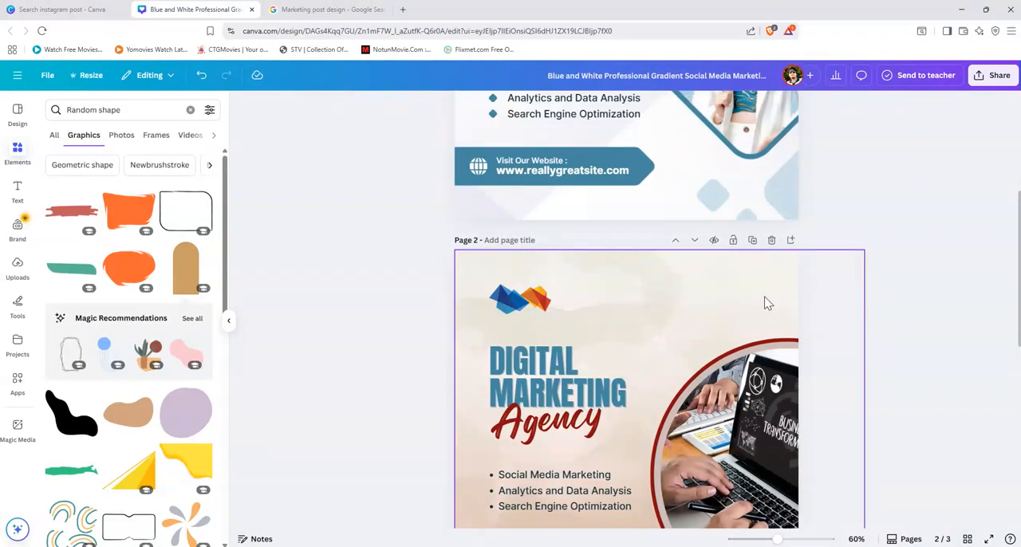
# Step: Search the graphics for "facebook logo" and browse the available Facebook icons
pyautogui.click(17, 154)
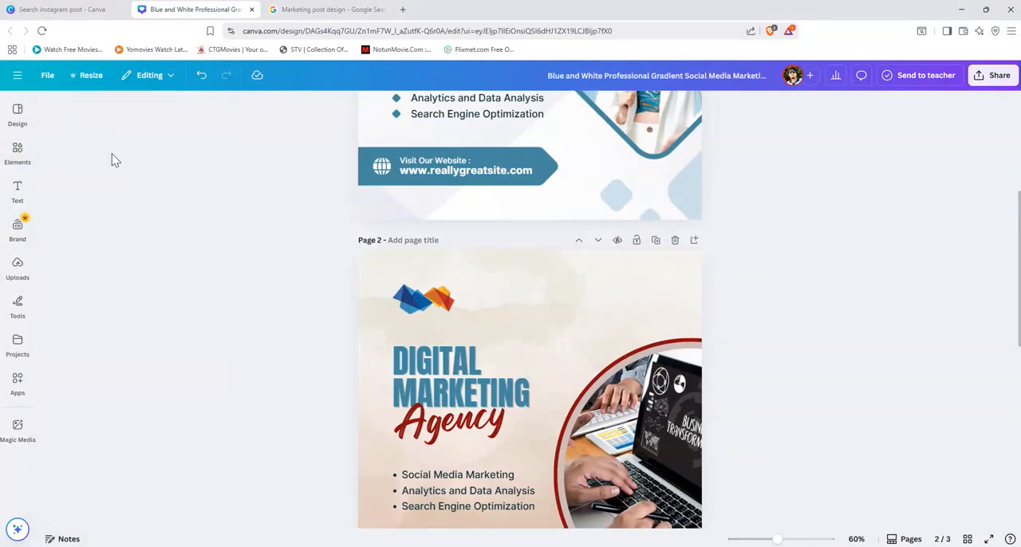
pyautogui.click(17, 154)
pyautogui.tripleClick(130, 113)
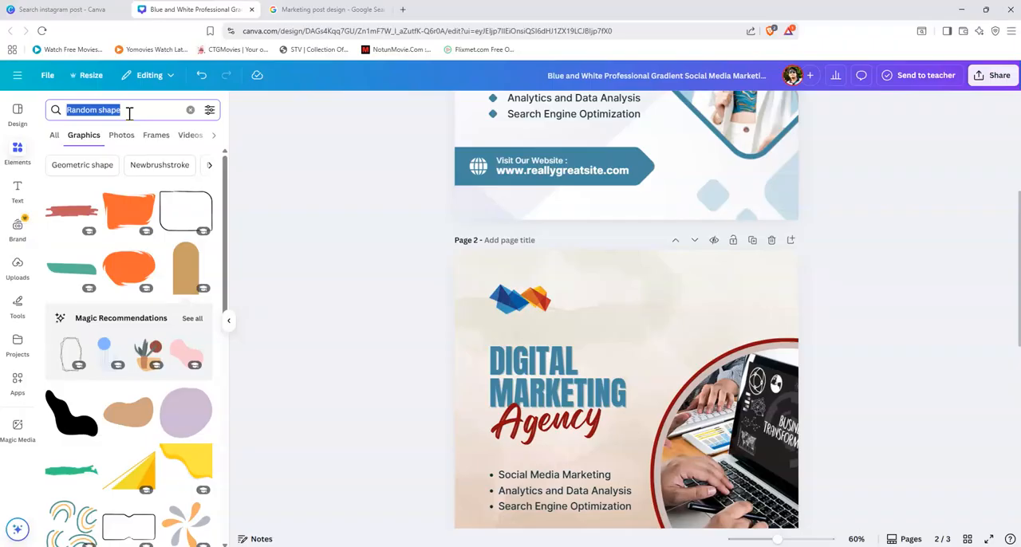
pyautogui.write('Facebook')
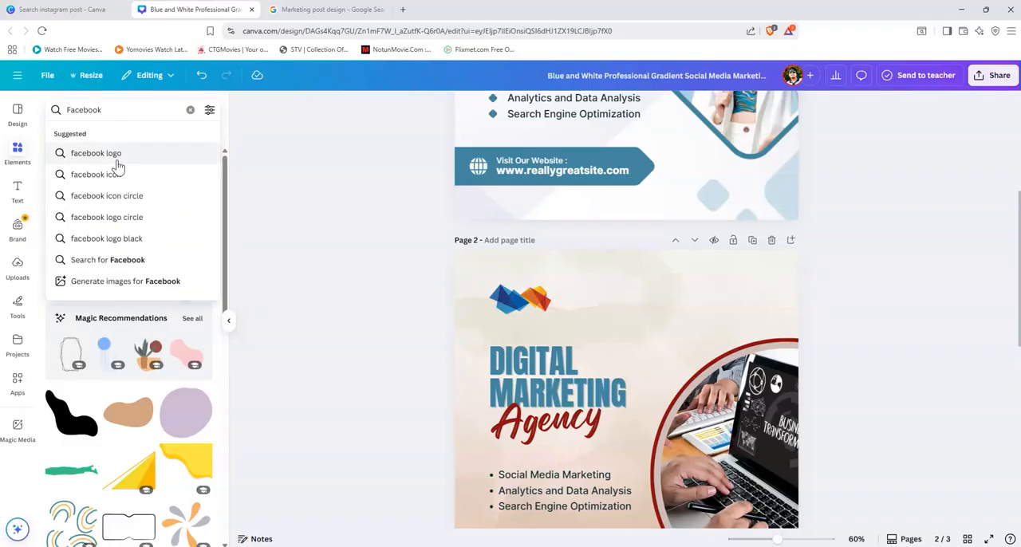
pyautogui.click(117, 155)
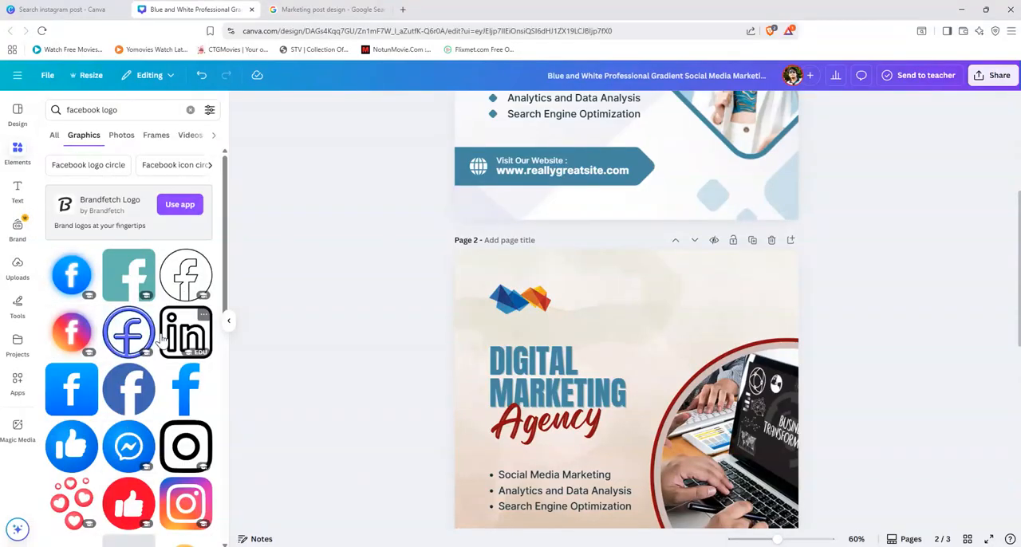
pyautogui.scroll(-3, 159, 331)
pyautogui.scroll(-4, 162, 339)
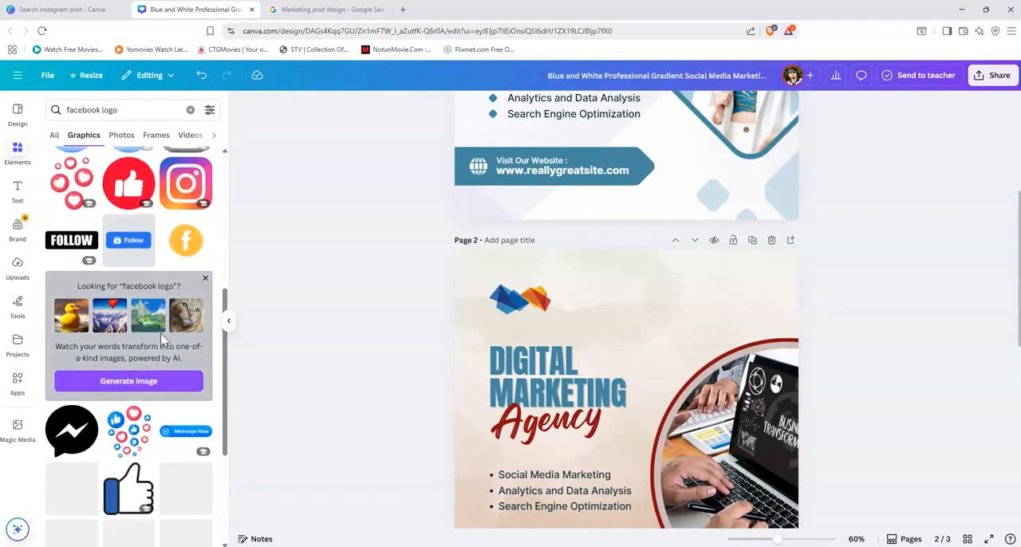
# Step: Search the graphics for "facebook icon" and look through the alternatives
pyautogui.moveTo(118, 113); pyautogui.dragTo(102, 114)
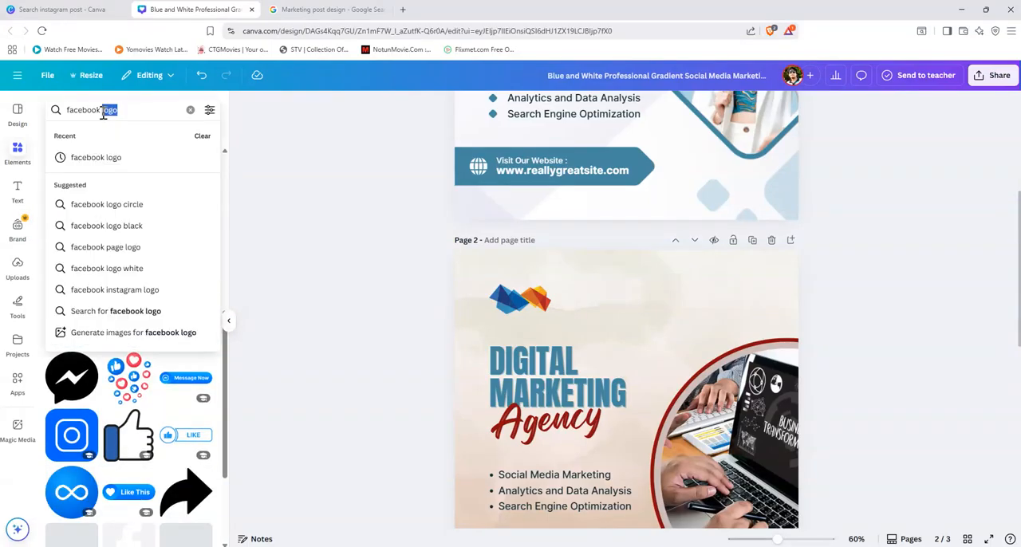
pyautogui.press('BackSpace')
pyautogui.write('icon')
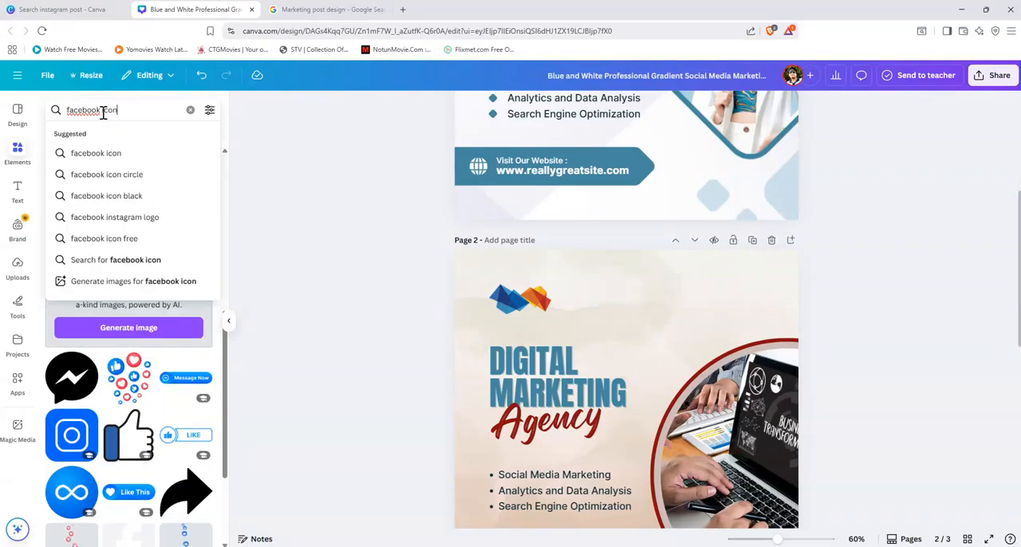
pyautogui.press('Return')
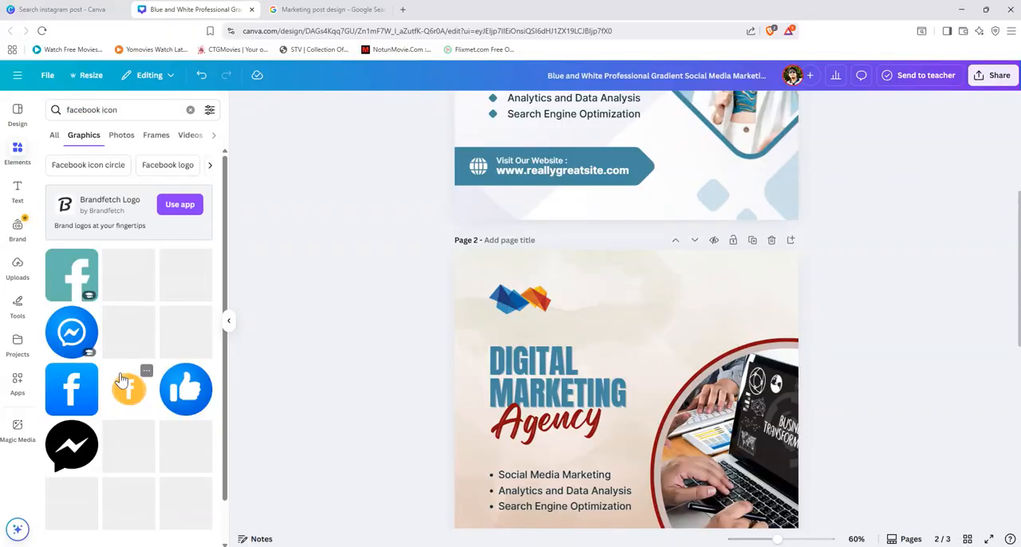
pyautogui.scroll(-10, 99, 390)
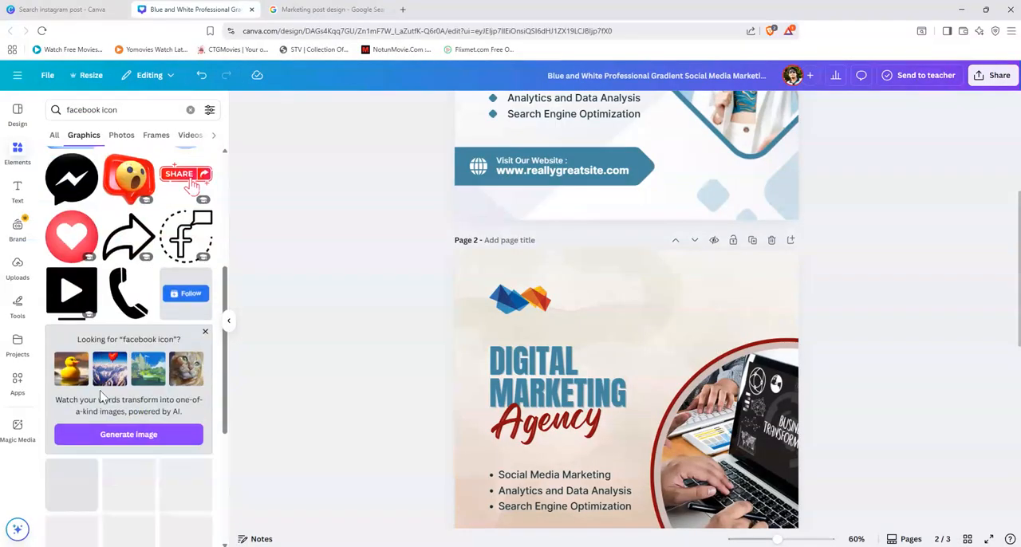
pyautogui.scroll(-6, 99, 390)
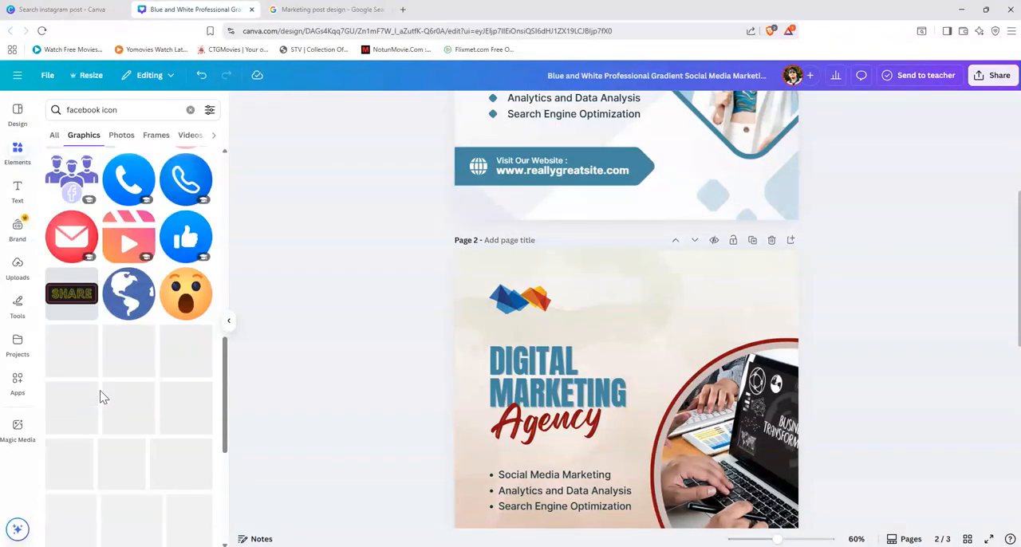
pyautogui.scroll(7, 99, 395)
pyautogui.scroll(6, 100, 395)
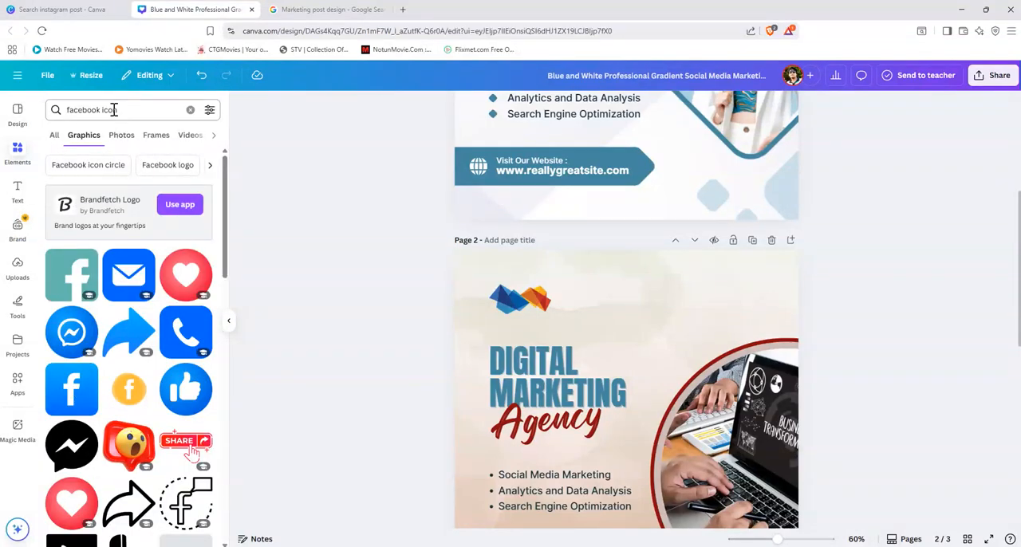
# Step: Search the graphics for "facebook logo" again and insert the round blue Facebook logo on page 2
pyautogui.moveTo(121, 110); pyautogui.dragTo(110, 110)
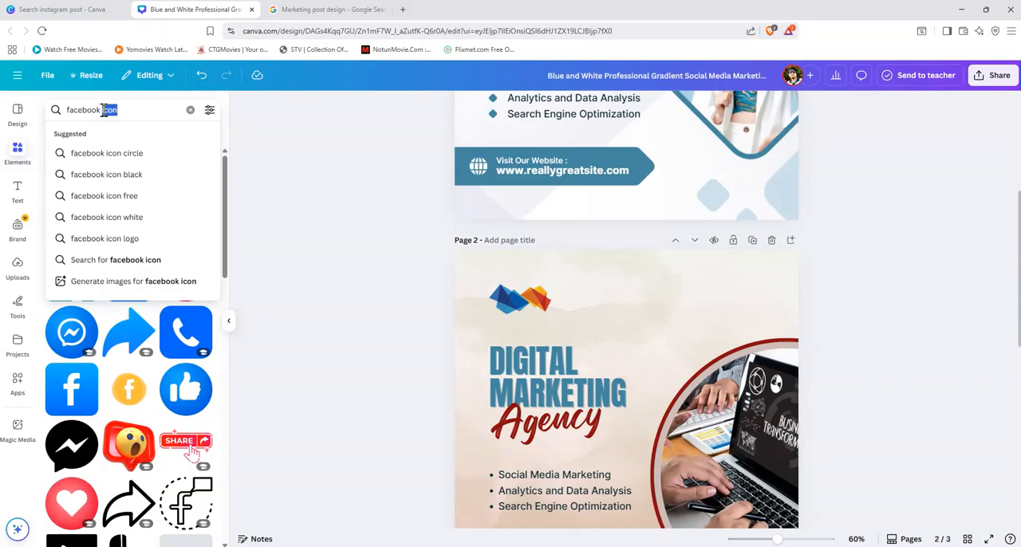
pyautogui.write('lo')
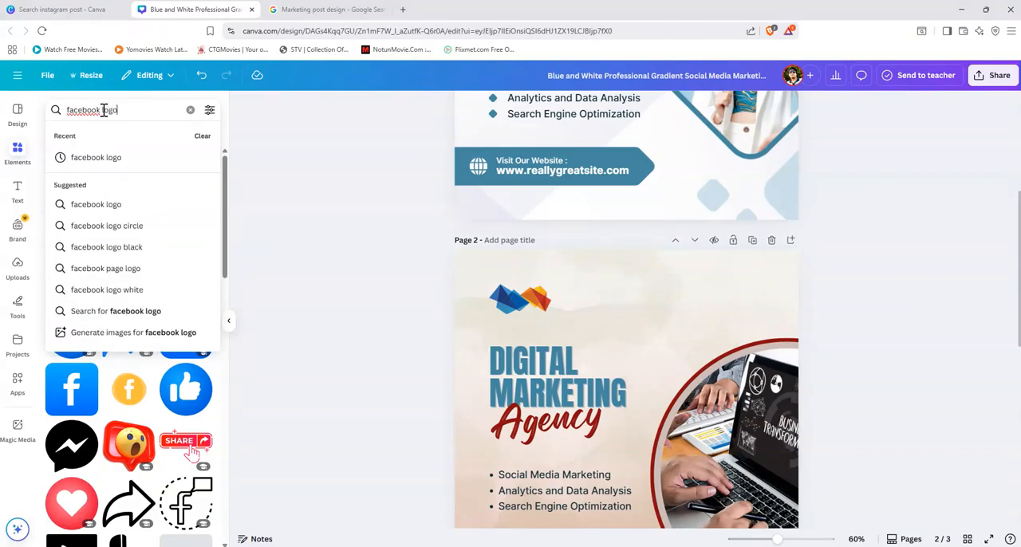
pyautogui.write('go')
pyautogui.press('Return')
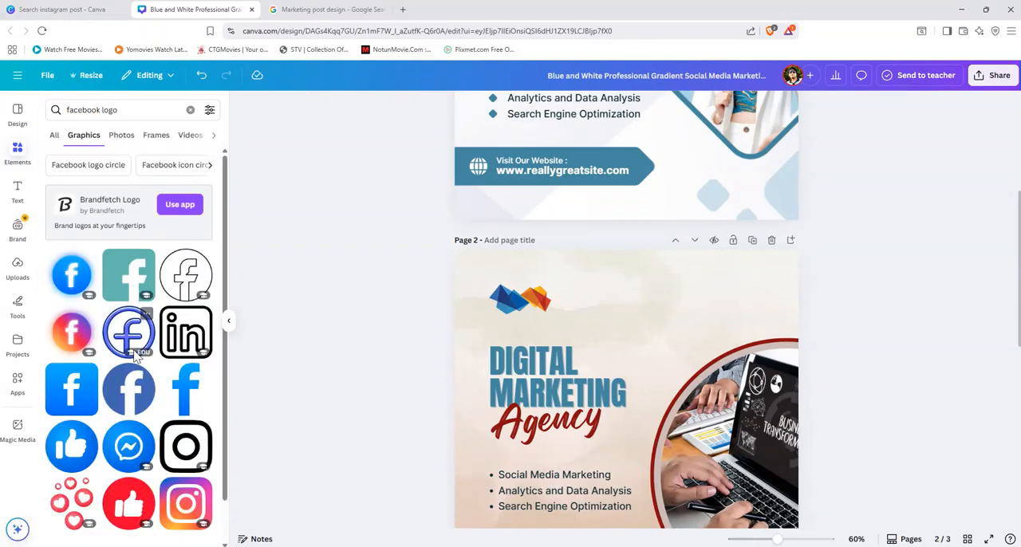
pyautogui.scroll(-2, 130, 364)
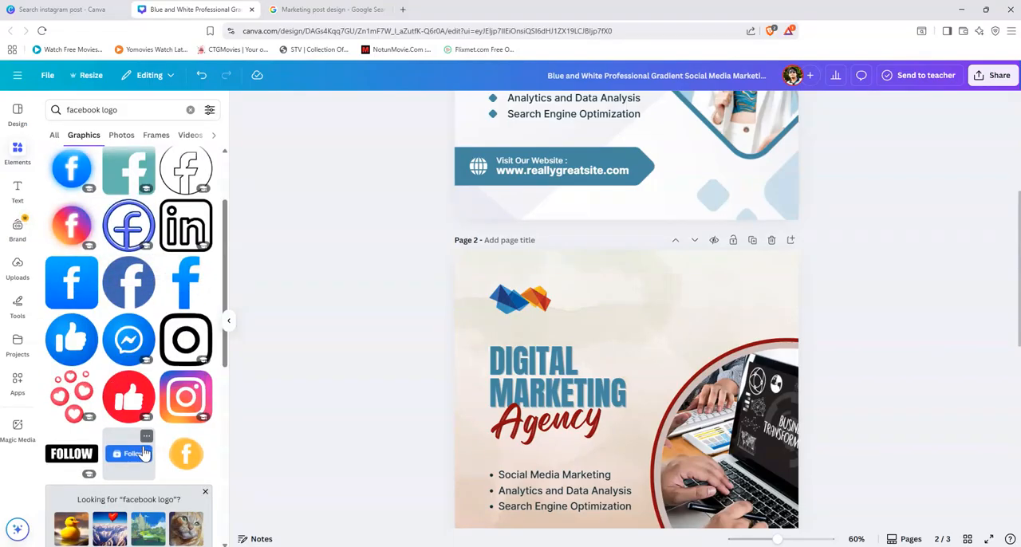
pyautogui.click(144, 293)
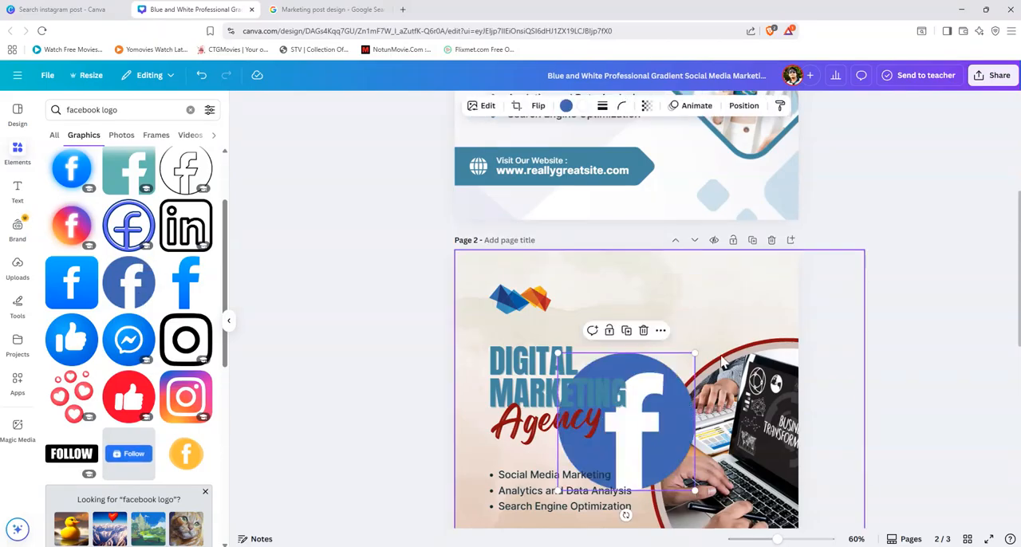
# Step: Shrink the Facebook logo to a small icon and place it in page 2's upper right, level with the agency logo
pyautogui.moveTo(683, 430); pyautogui.dragTo(751, 325)
pyautogui.moveTo(764, 383); pyautogui.dragTo(680, 289)
pyautogui.rightClick(683, 289)
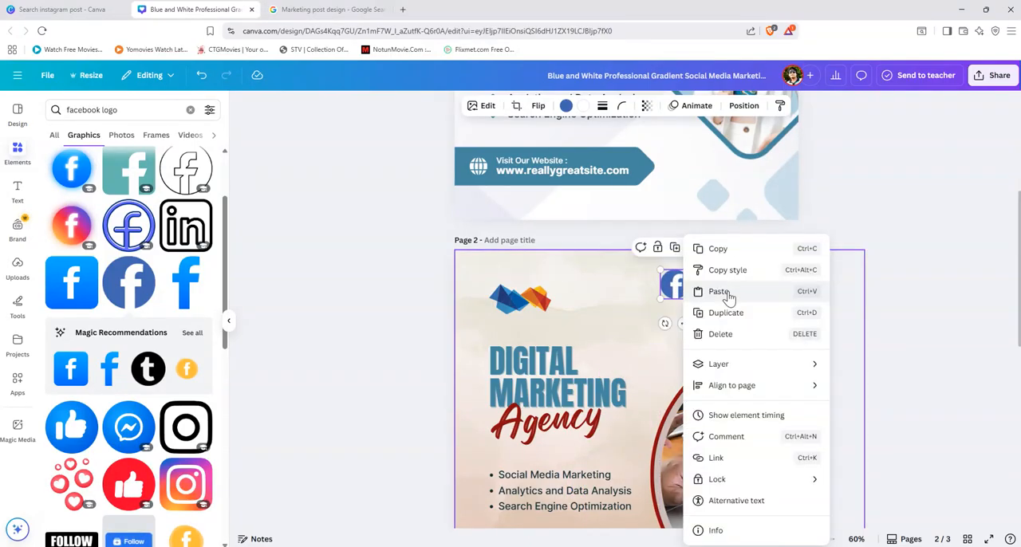
pyautogui.click(849, 307)
pyautogui.moveTo(684, 296); pyautogui.dragTo(727, 299)
pyautogui.click(878, 312)
pyautogui.click(916, 347)
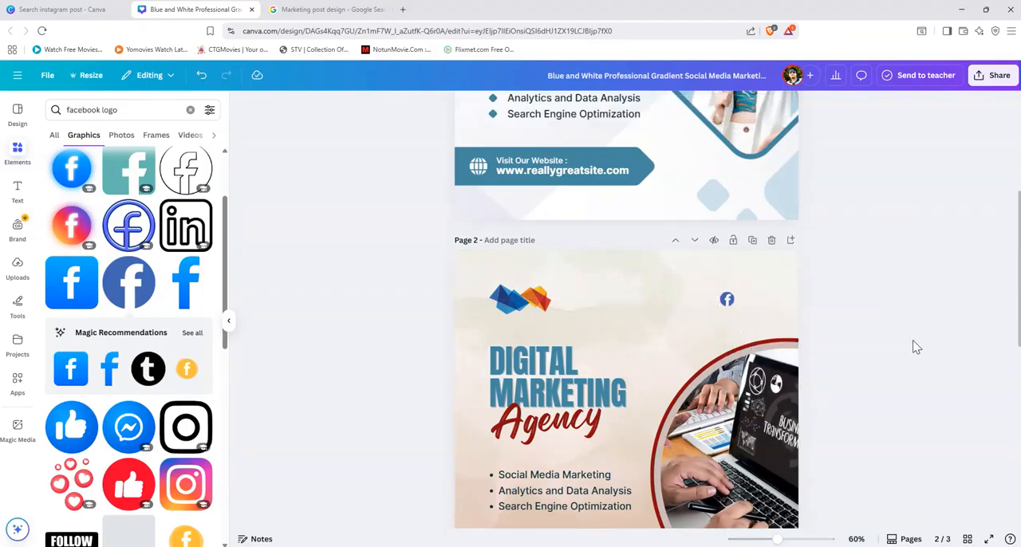
pyautogui.scroll(-5, 858, 391)
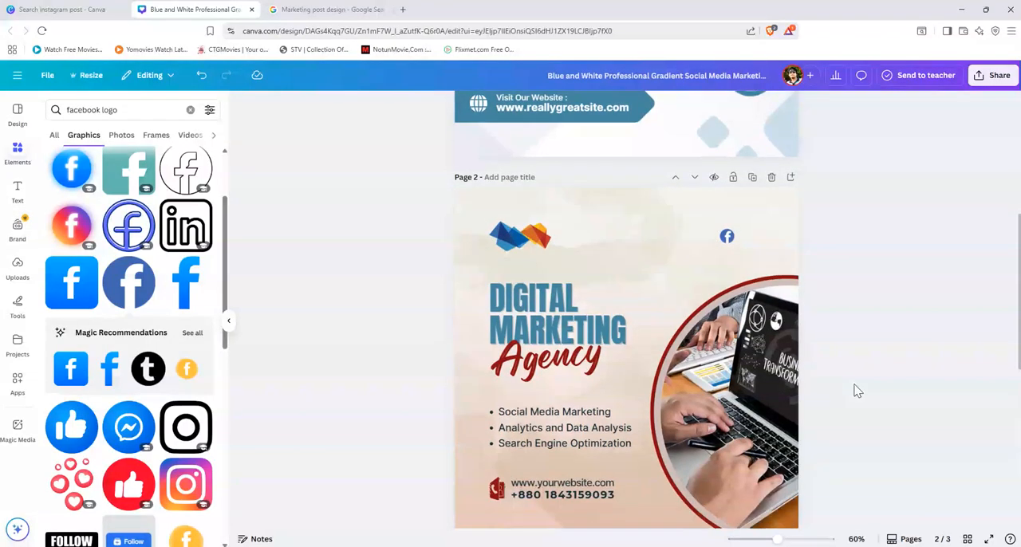
pyautogui.scroll(6, 825, 410)
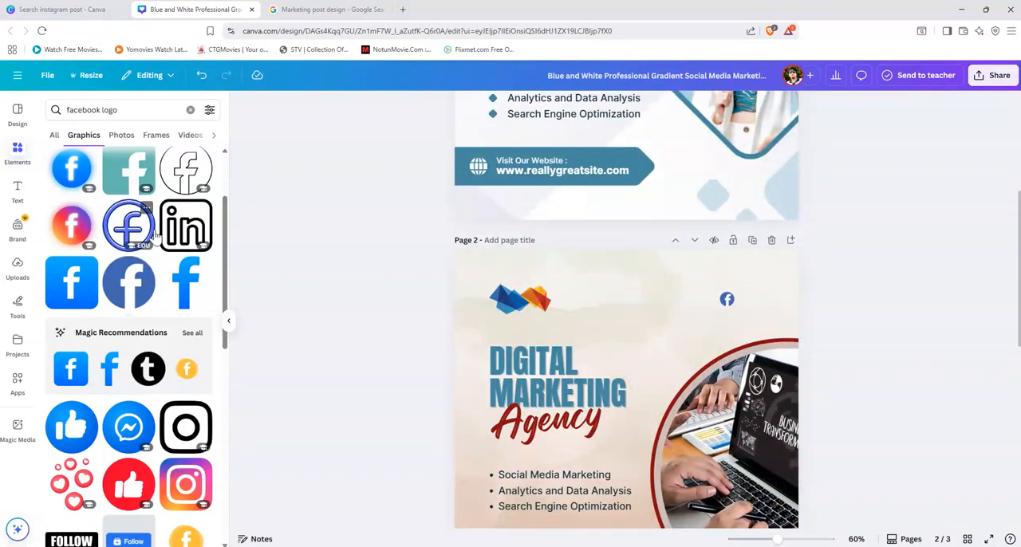
# Step: Search the graphics for "x logo" and insert the round black X logo on page 2
pyautogui.click(120, 110)
pyautogui.tripleClick(120, 111)
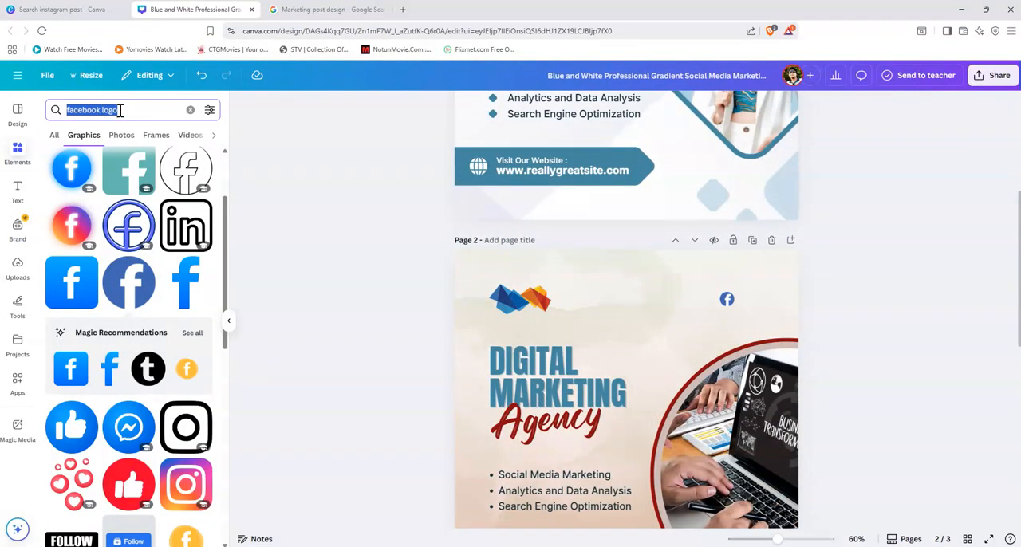
pyautogui.write('x')
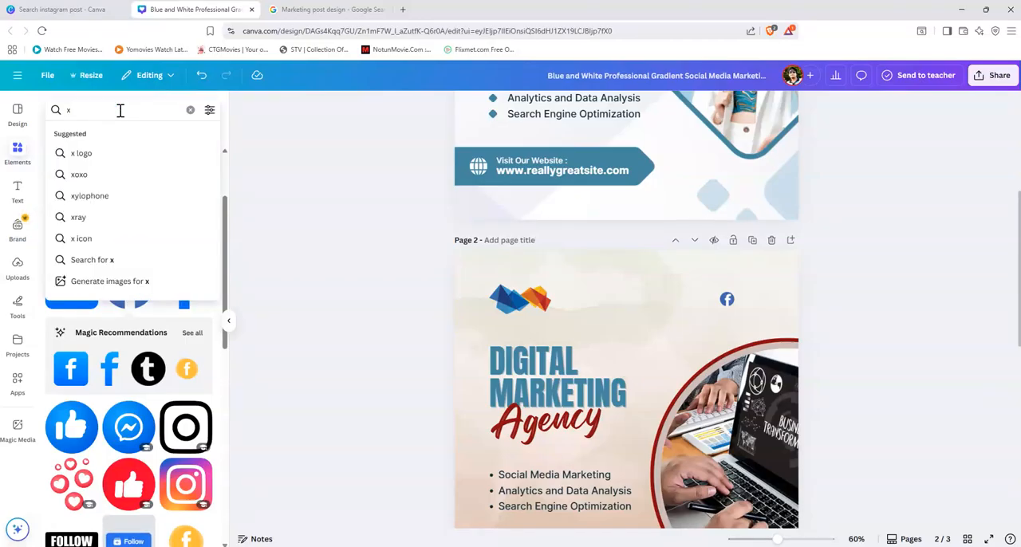
pyautogui.click(102, 157)
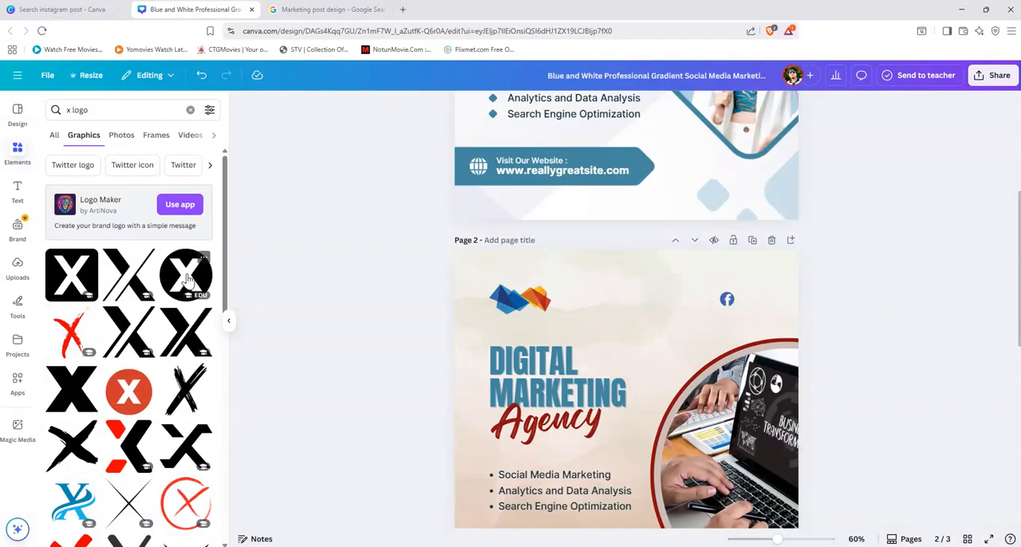
pyautogui.click(186, 278)
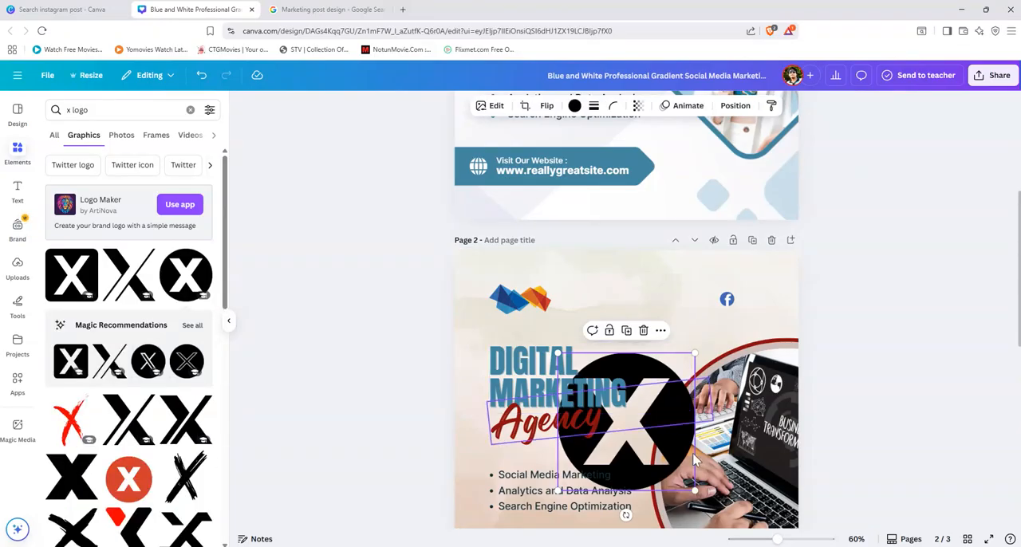
# Step: Shrink the X logo to the Facebook icon's size and place it directly to that icon's right
pyautogui.moveTo(751, 433); pyautogui.dragTo(707, 326)
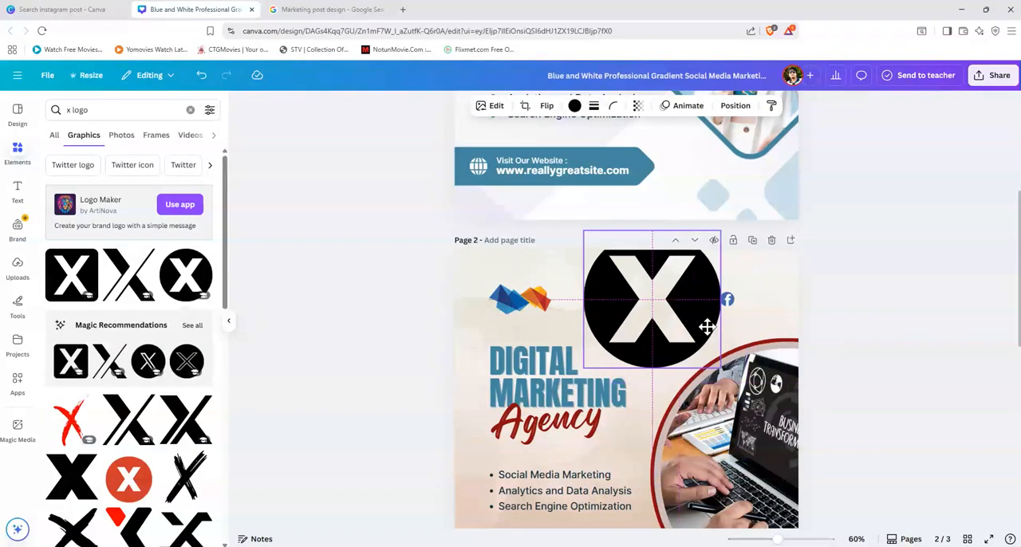
pyautogui.moveTo(722, 371); pyautogui.dragTo(750, 299)
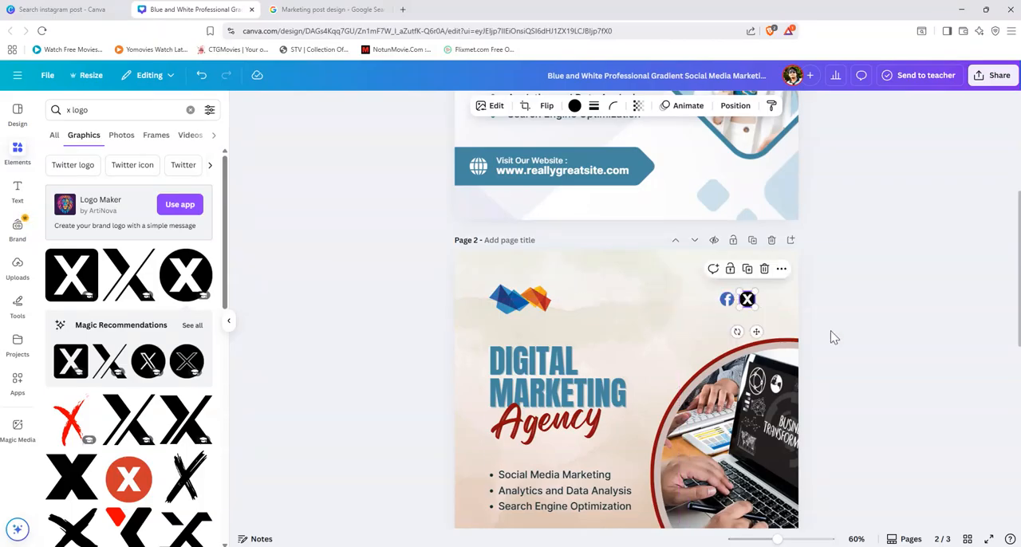
pyautogui.click(874, 325)
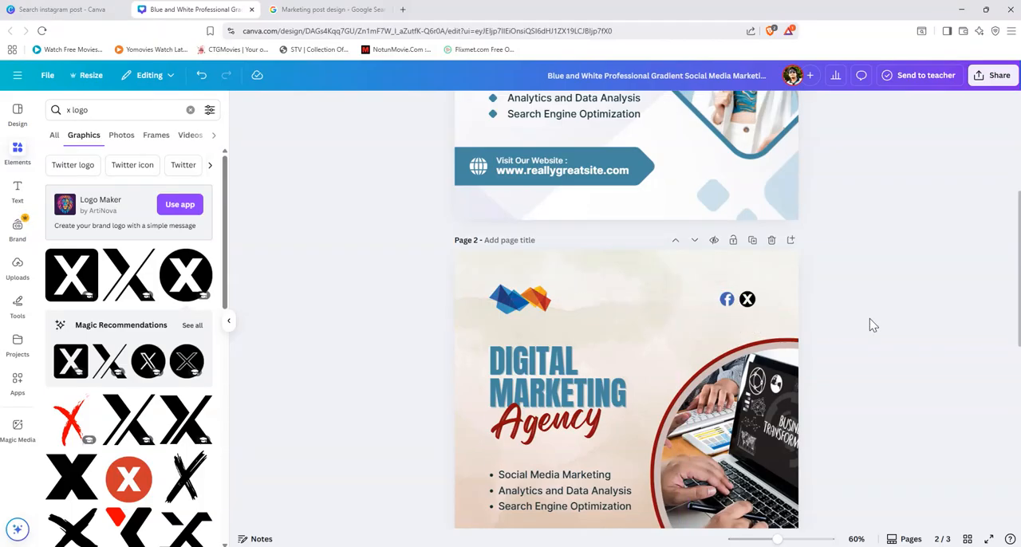
pyautogui.click(754, 307)
pyautogui.moveTo(754, 304); pyautogui.dragTo(750, 301)
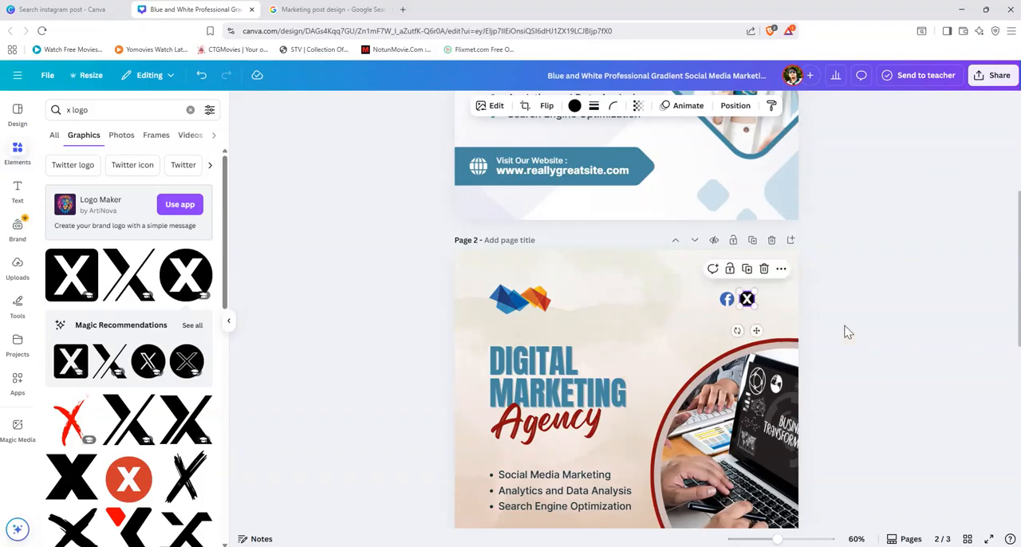
pyautogui.click(843, 330)
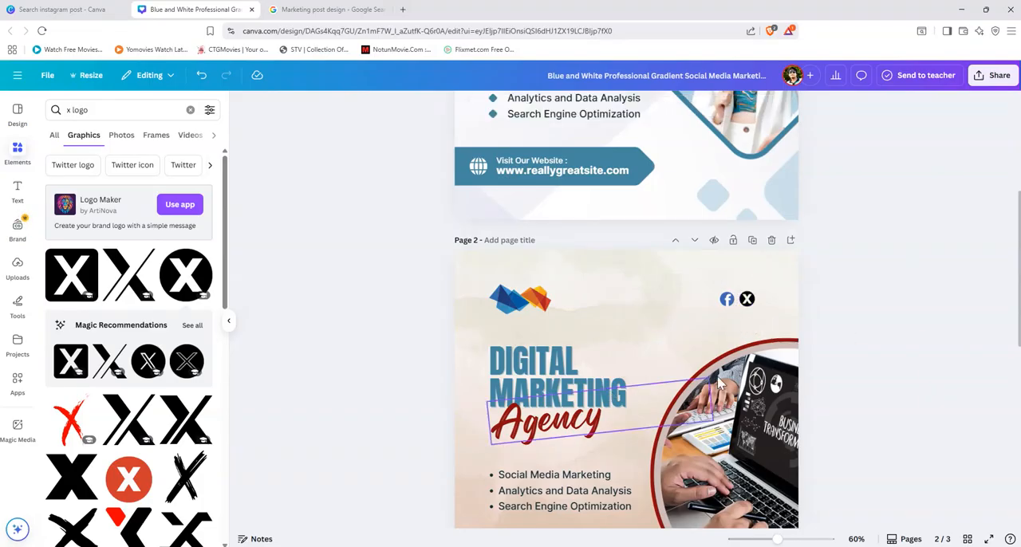
# Step: Check the icon order in the page 3 reference, and insert the round gradient camera icon from the "instagram logo" graphics on page 2
pyautogui.scroll(-2, 652, 408)
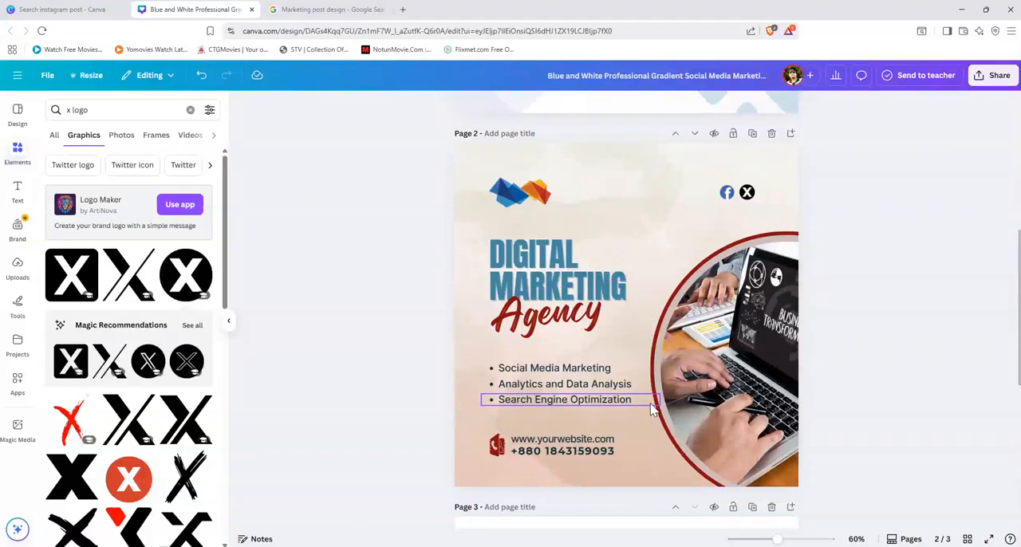
pyautogui.scroll(-3, 650, 403)
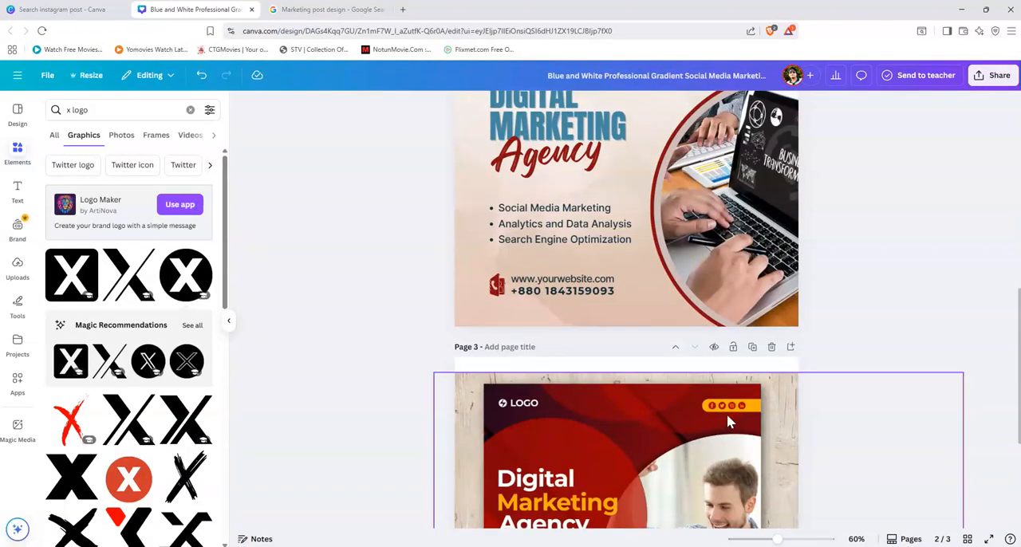
pyautogui.scroll(4, 727, 415)
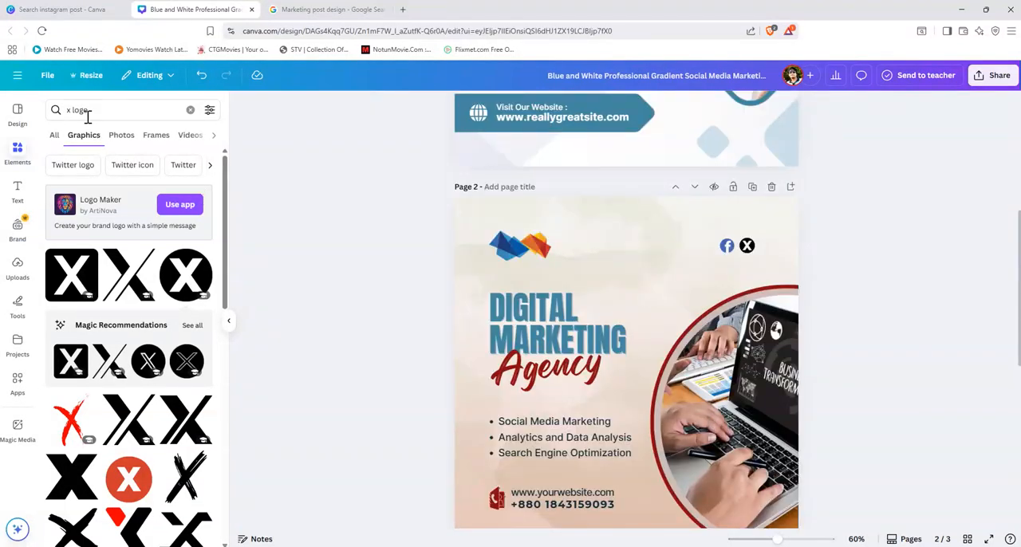
pyautogui.moveTo(84, 110); pyautogui.dragTo(49, 116)
pyautogui.write('ins')
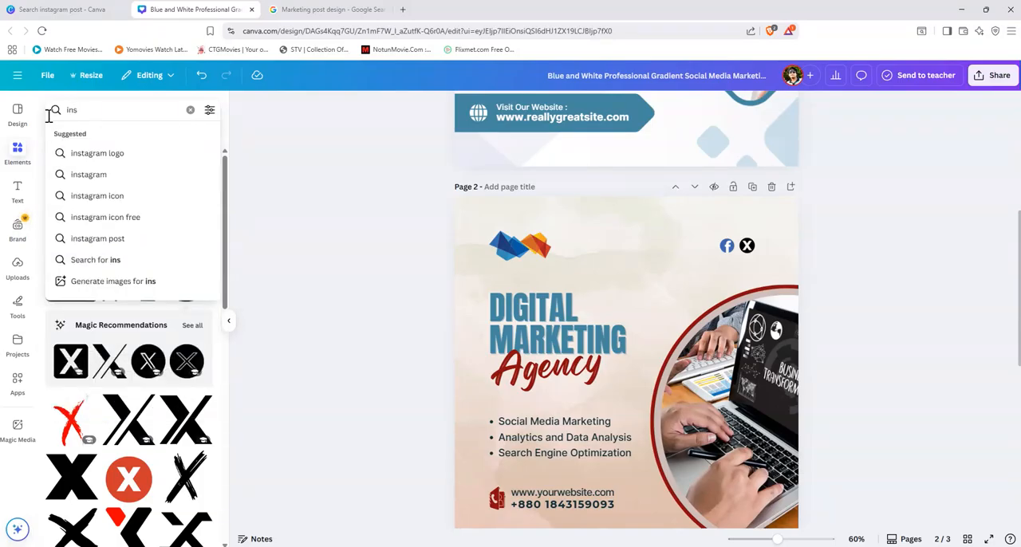
pyautogui.click(96, 156)
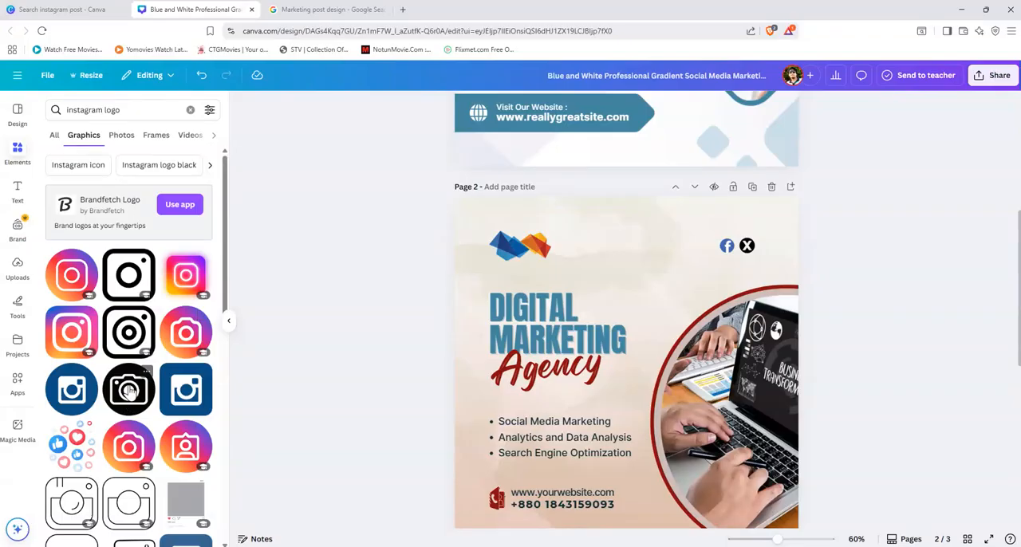
pyautogui.click(182, 330)
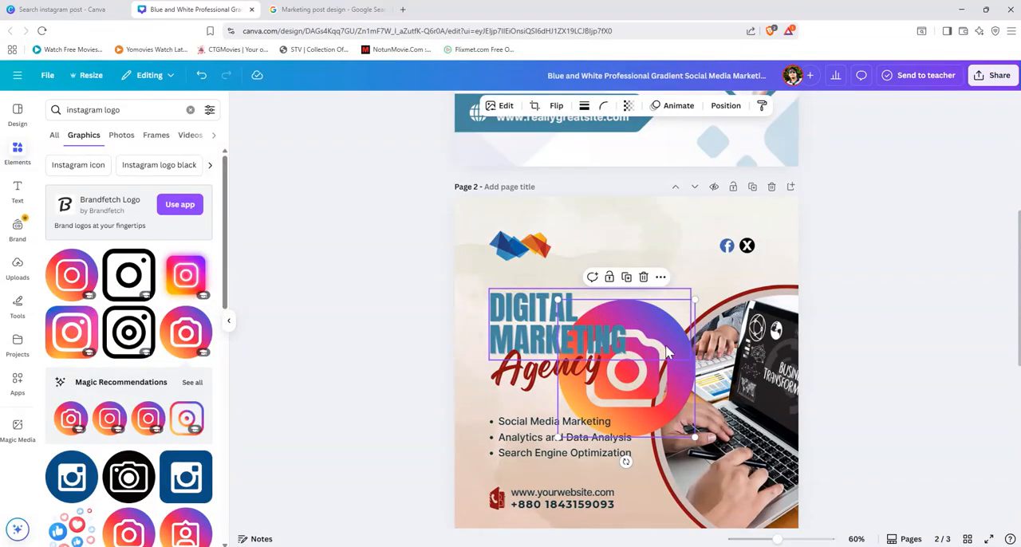
# Step: Delete the gradient camera icon from page 2 and insert the round black camera icon from the "instagram logo" graphics instead
pyautogui.moveTo(623, 415); pyautogui.dragTo(678, 309)
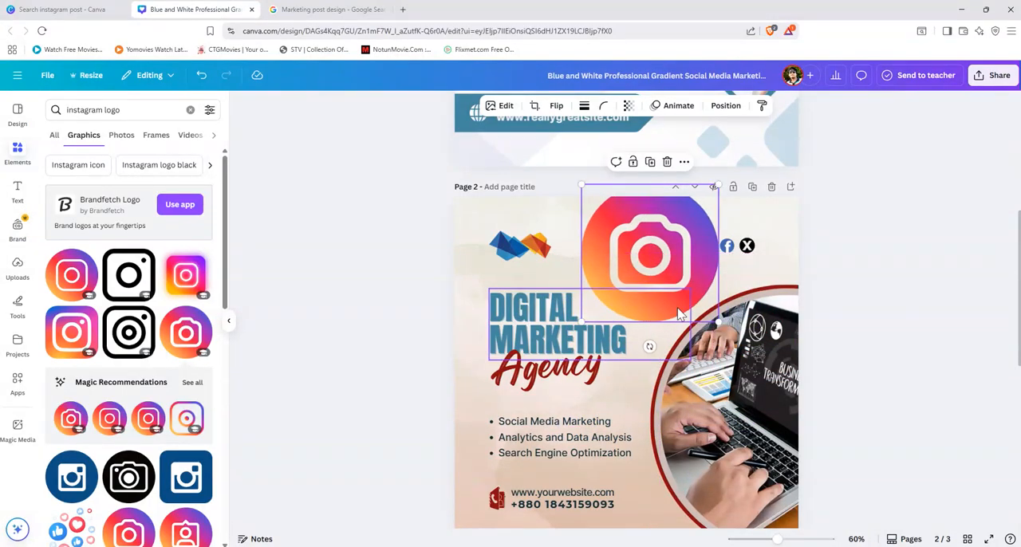
pyautogui.press('Delete')
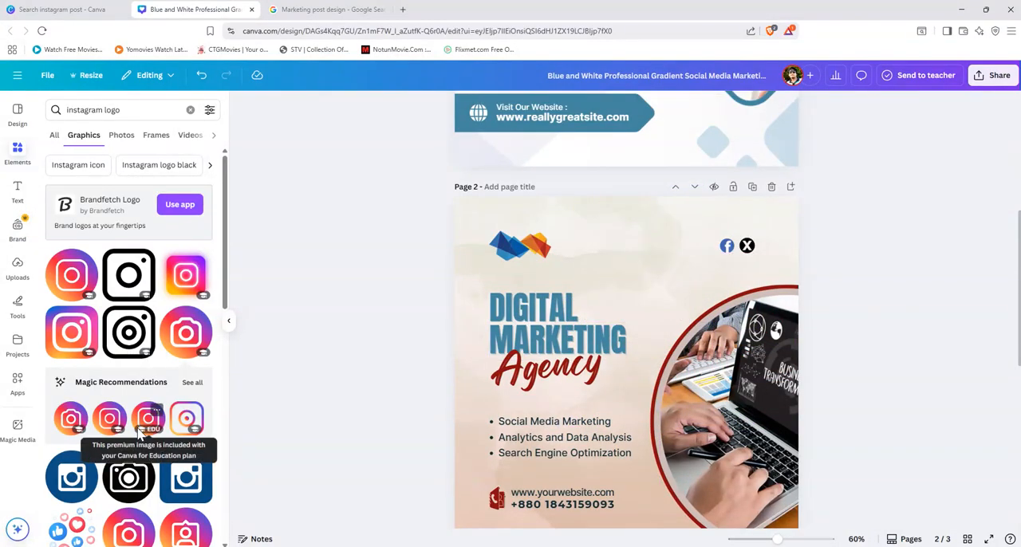
pyautogui.scroll(-3, 140, 431)
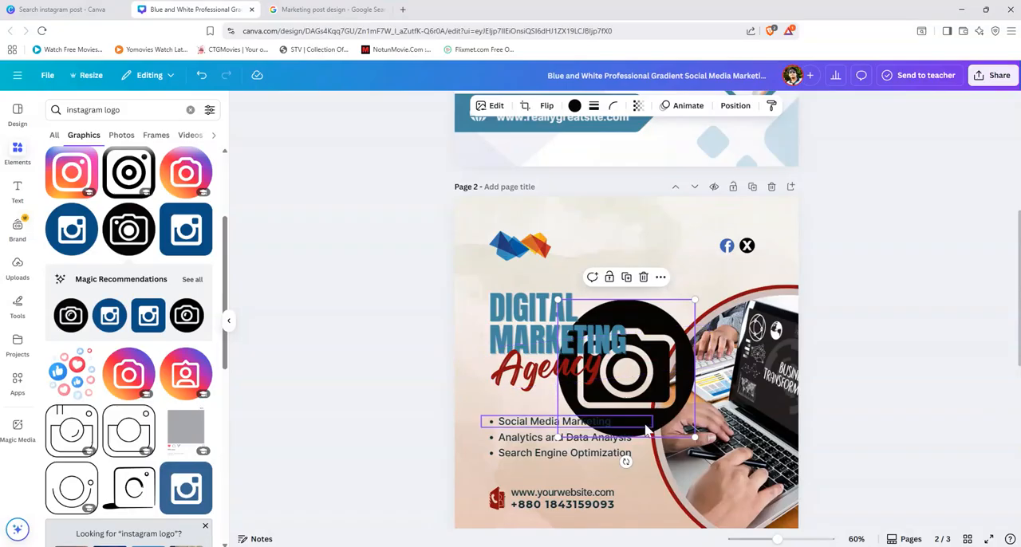
# Step: Shrink the black camera icon to the size of the other social icons and place it directly to the right of the X logo
pyautogui.moveTo(623, 417); pyautogui.dragTo(716, 322)
pyautogui.rightClick(715, 322)
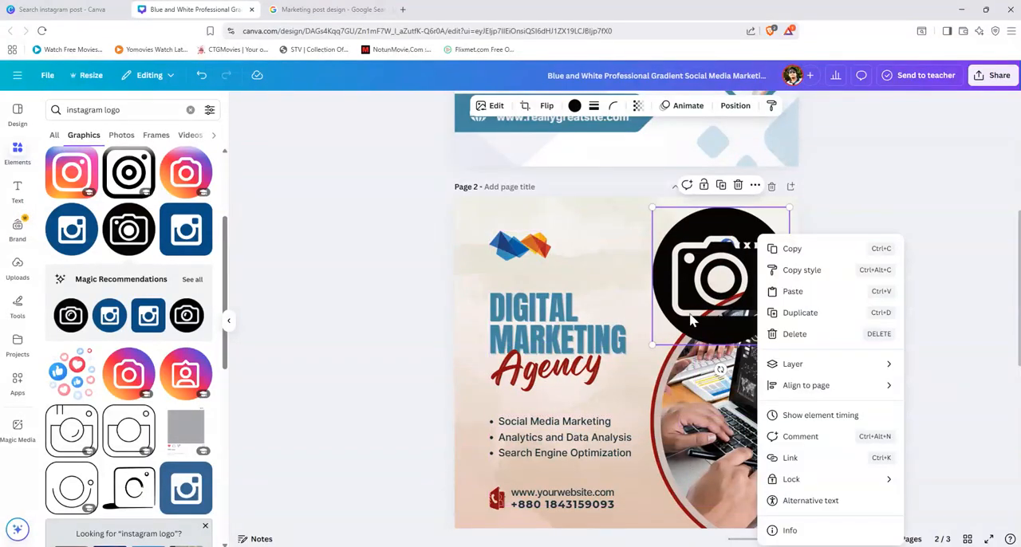
pyautogui.click(652, 209)
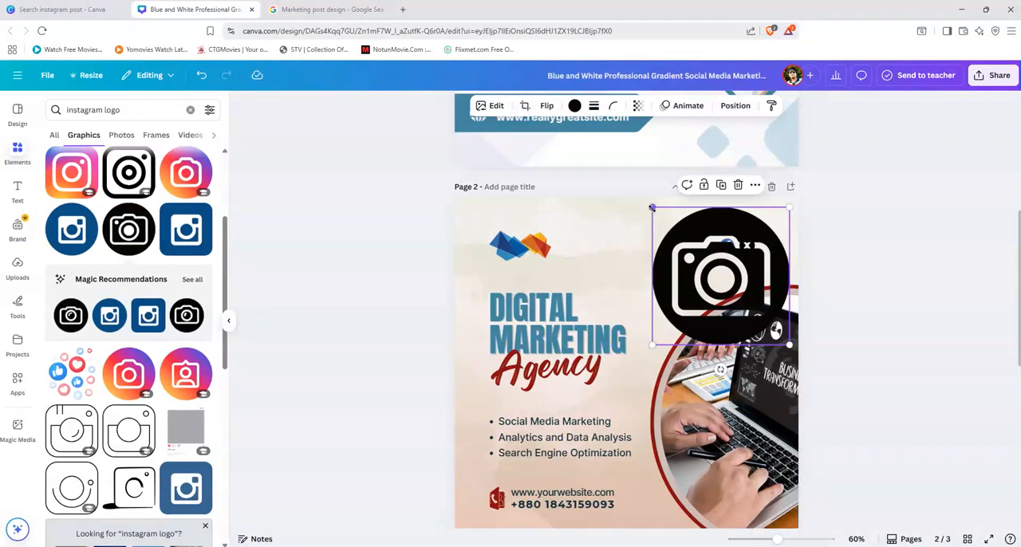
pyautogui.moveTo(694, 242); pyautogui.dragTo(771, 247)
pyautogui.click(889, 280)
# Step: Try aligning the Facebook, X and camera icons with the Centre option, and undo it
pyautogui.click(768, 252)
pyautogui.keyDown('shift'); pyautogui.click(752, 250); pyautogui.keyUp('shift')
pyautogui.keyDown('shift'); pyautogui.click(732, 250); pyautogui.keyUp('shift')
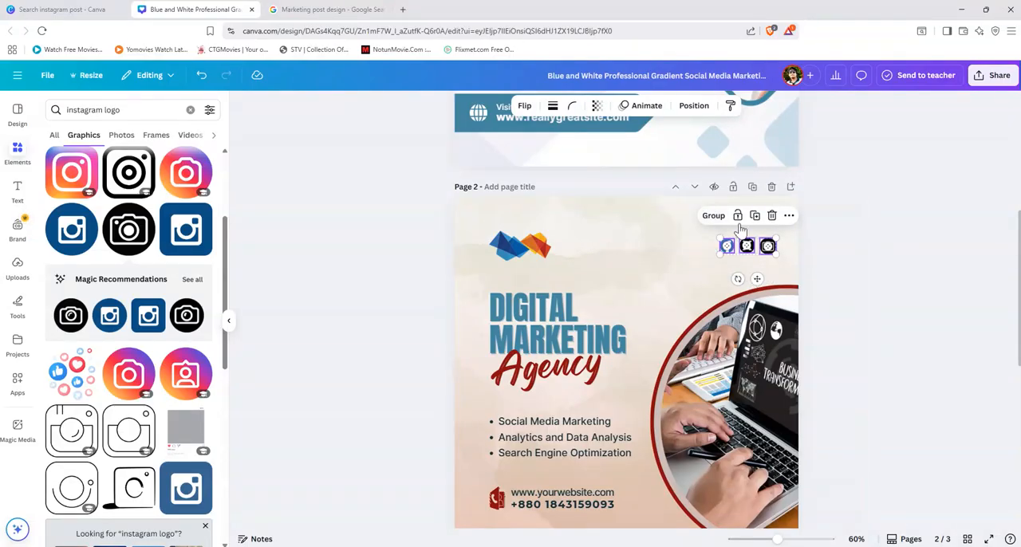
pyautogui.click(788, 216)
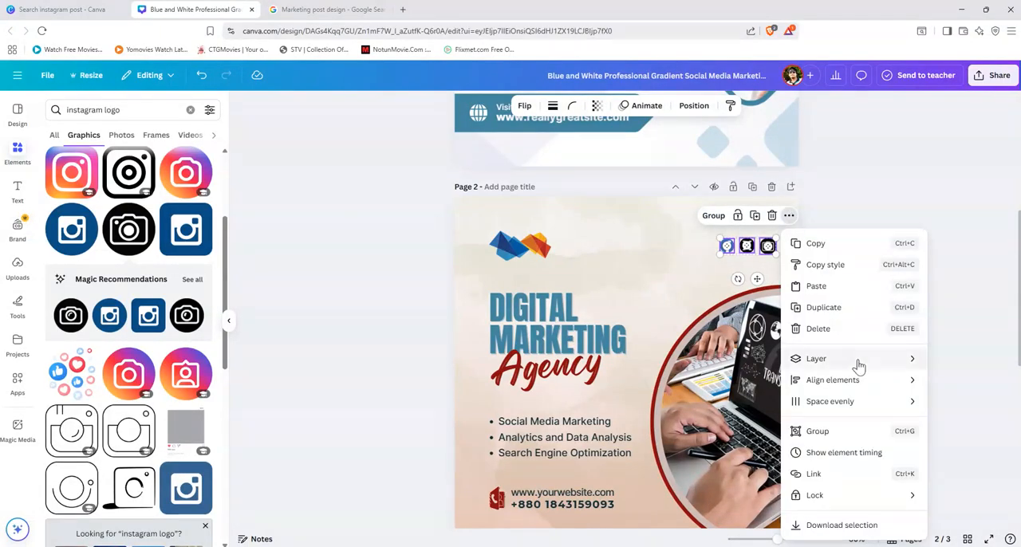
pyautogui.moveTo(857, 387)
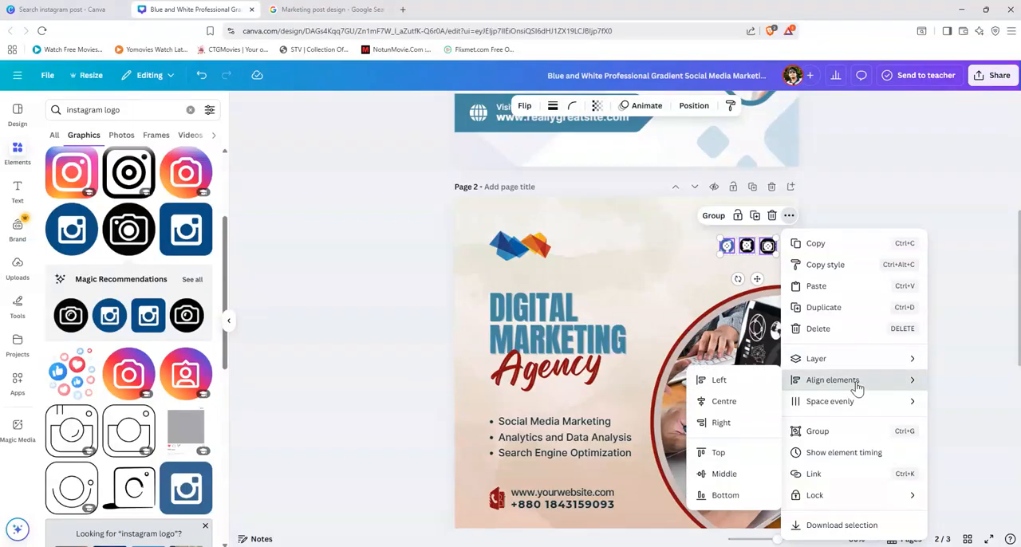
pyautogui.click(726, 403)
pyautogui.hotkey('ctrl', 'z')
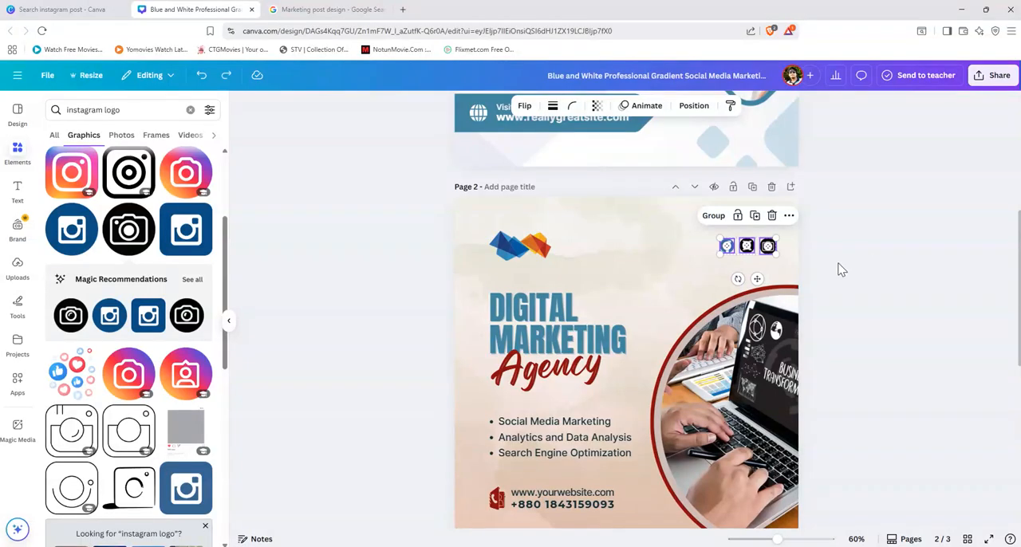
# Step: Align the Facebook, X and camera icons by their top edges
pyautogui.click(788, 215)
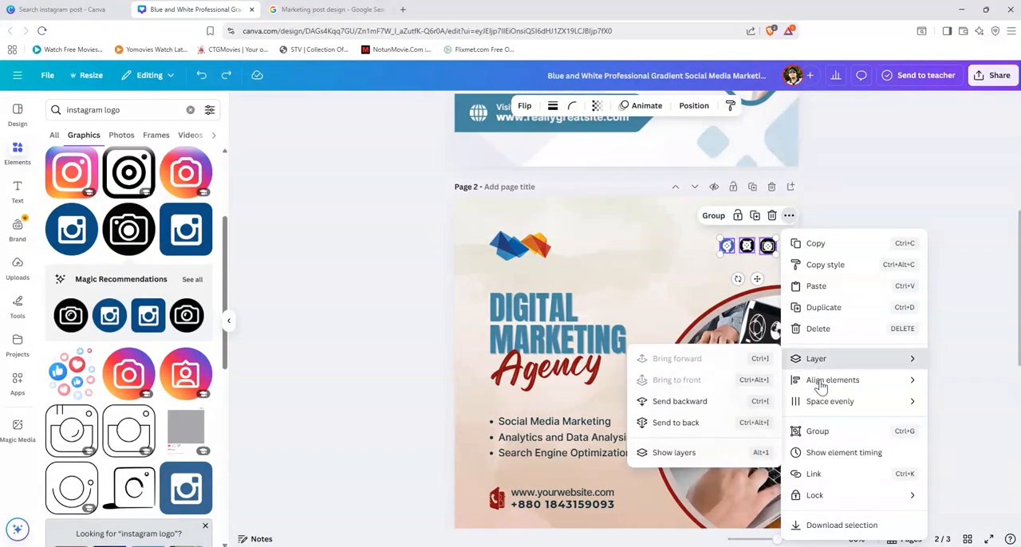
pyautogui.moveTo(821, 387)
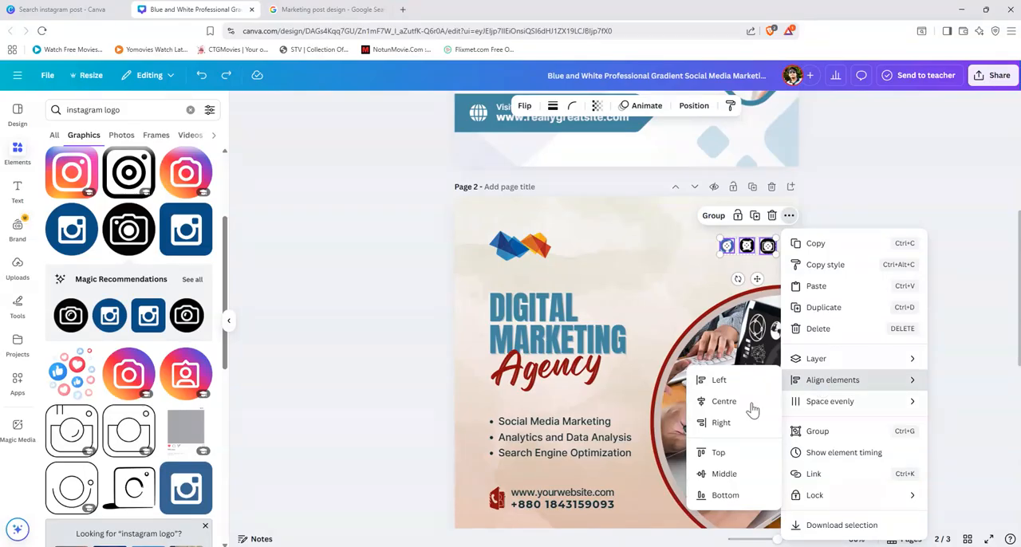
pyautogui.click(719, 453)
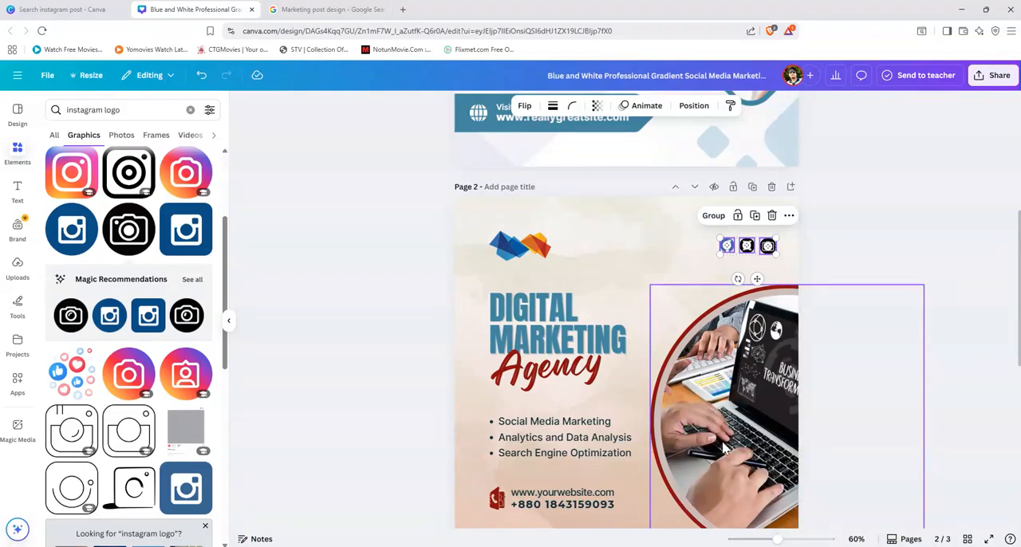
pyautogui.click(854, 243)
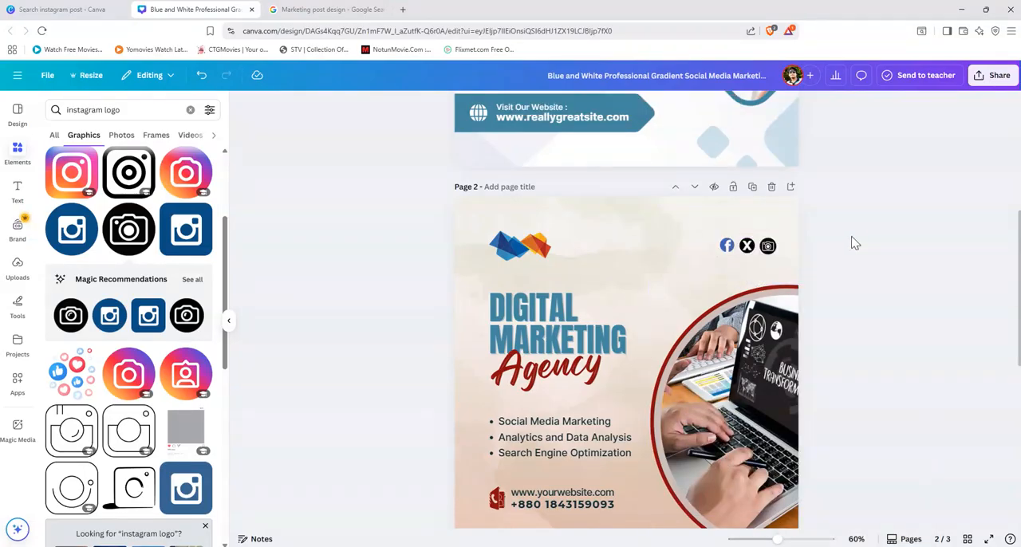
# Step: Enlarge the Facebook icon on page 2 slightly so it better matches the X and camera icons
pyautogui.click(728, 247)
pyautogui.moveTo(734, 252); pyautogui.dragTo(736, 253)
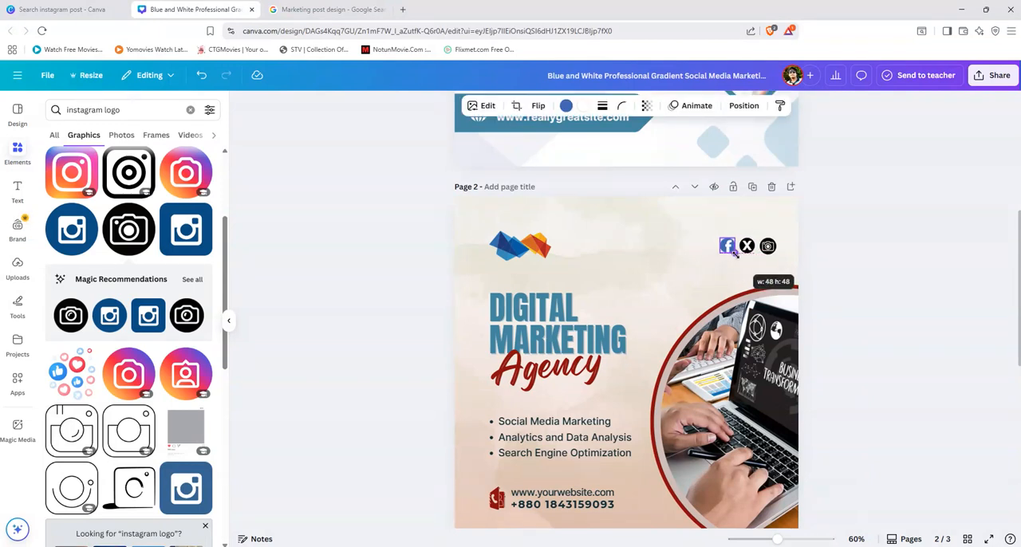
pyautogui.moveTo(738, 254); pyautogui.dragTo(747, 263)
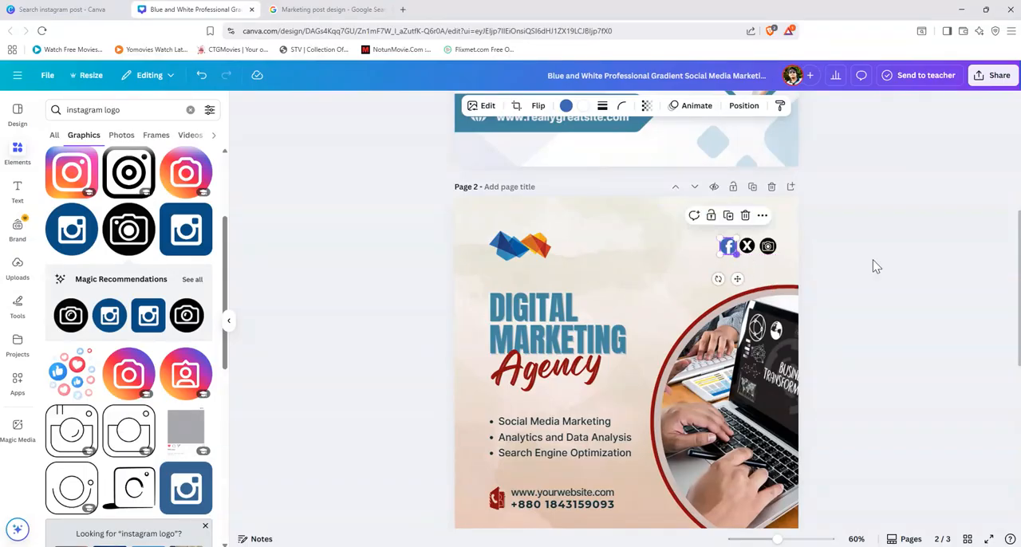
pyautogui.click(899, 266)
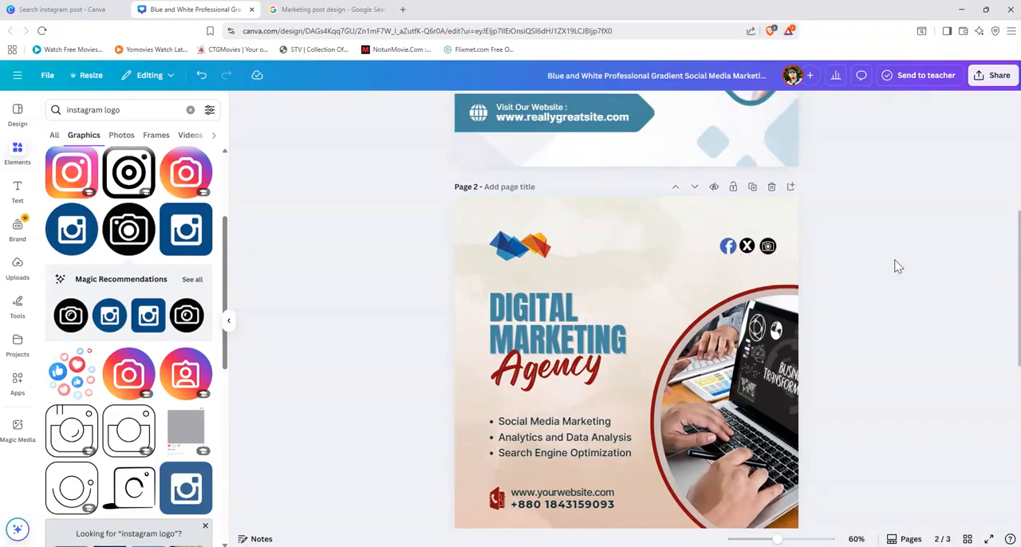
# Step: Space the Facebook, X and camera icons on page 2 evenly in the horizontal direction
pyautogui.click(729, 249)
pyautogui.keyDown('shift'); pyautogui.click(746, 249); pyautogui.keyUp('shift')
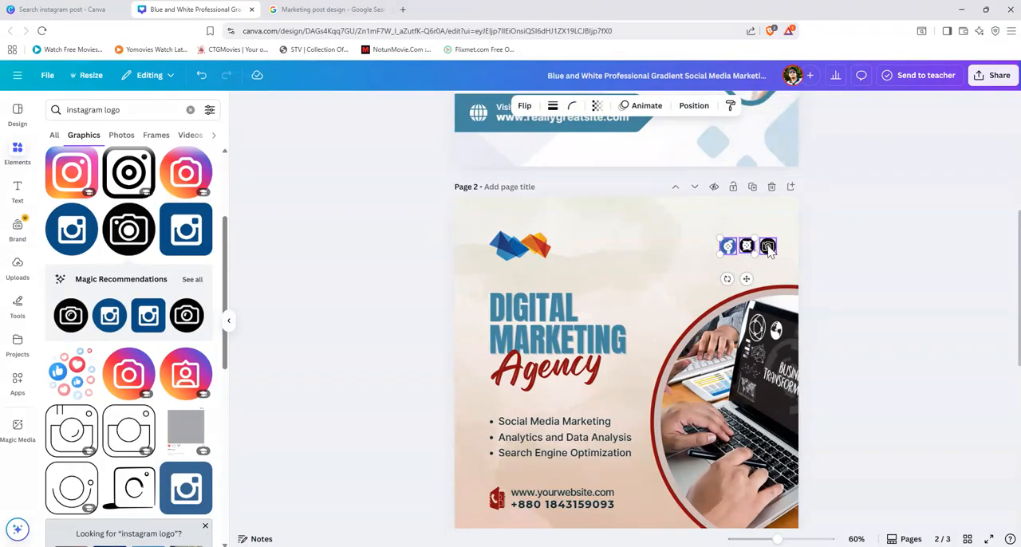
pyautogui.keyDown('shift'); pyautogui.click(768, 248); pyautogui.keyUp('shift')
pyautogui.click(790, 217)
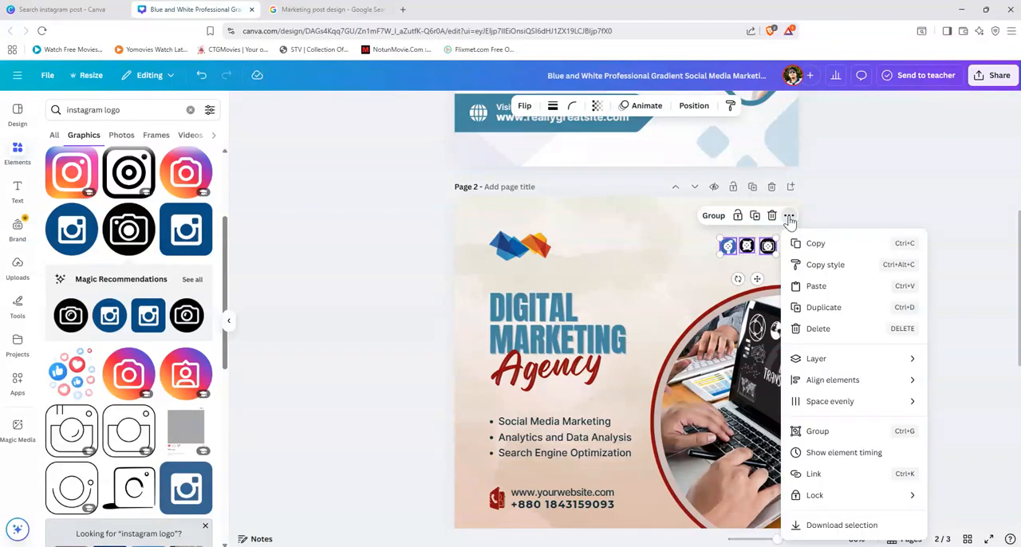
pyautogui.moveTo(838, 405)
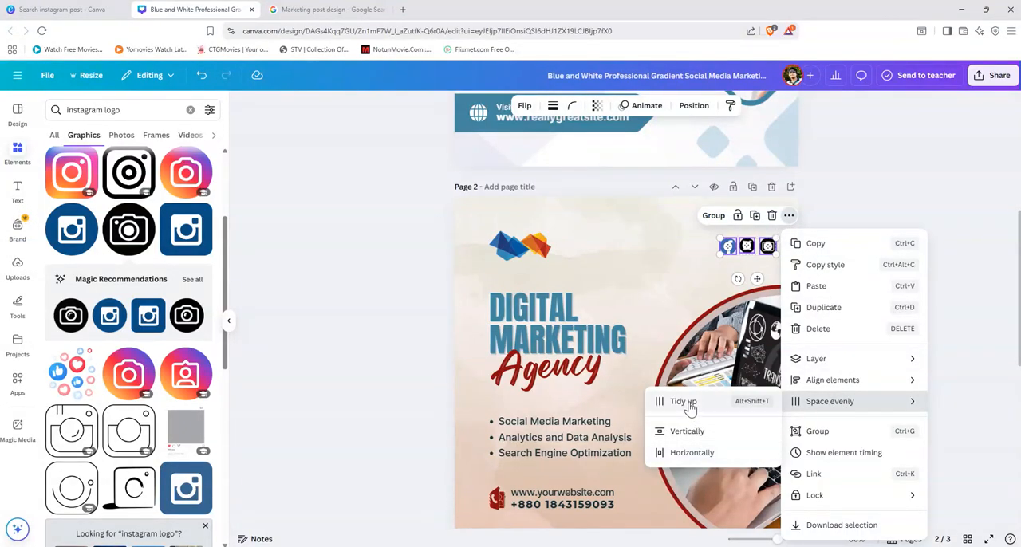
pyautogui.click(690, 456)
pyautogui.click(874, 242)
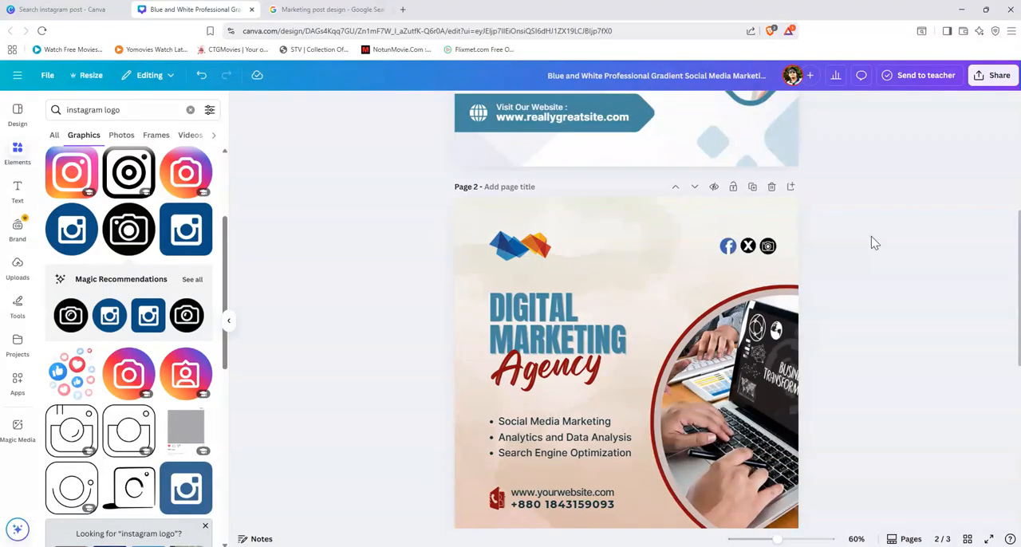
# Step: Move the three social icons together further left from the page edge, keeping them level with the agency logo
pyautogui.moveTo(785, 251); pyautogui.dragTo(730, 246)
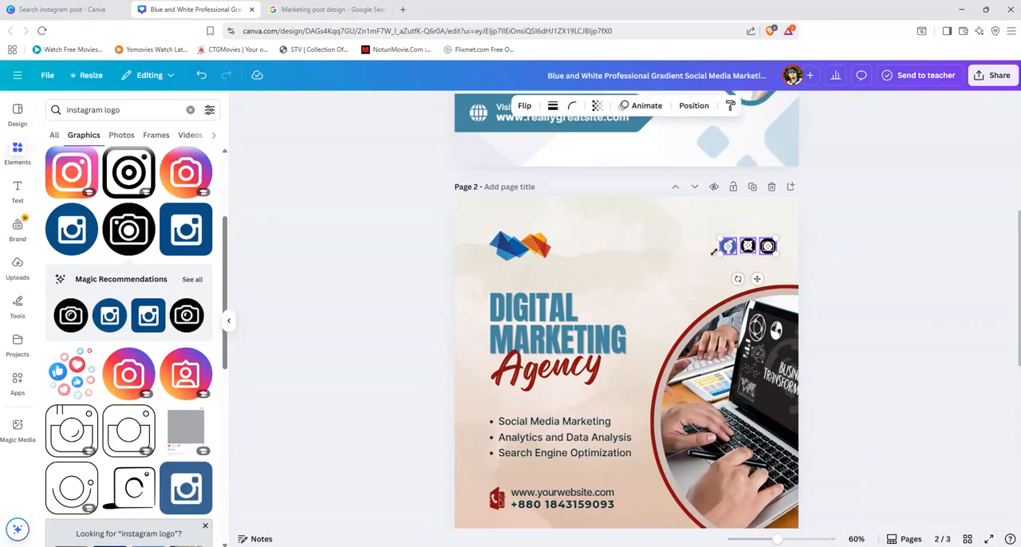
pyautogui.moveTo(760, 248); pyautogui.dragTo(713, 239)
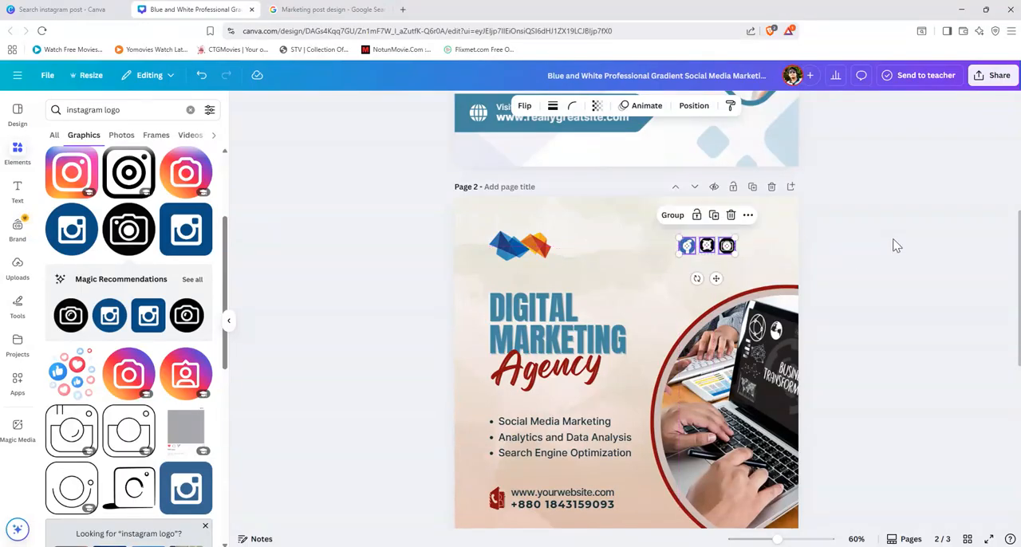
pyautogui.click(894, 244)
# Step: Search the graphics for "dotted line"
pyautogui.tripleClick(132, 109)
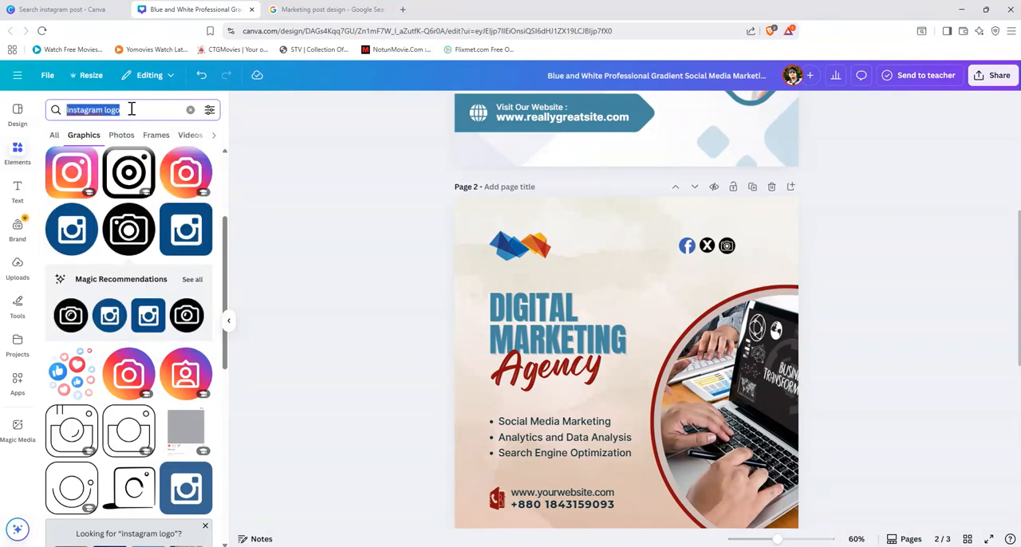
pyautogui.write('do')
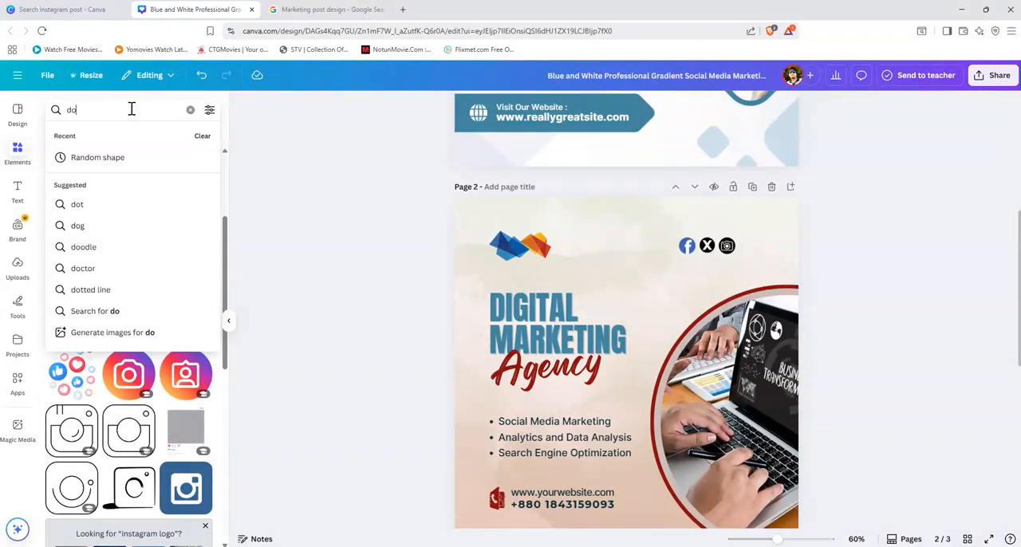
pyautogui.write('t')
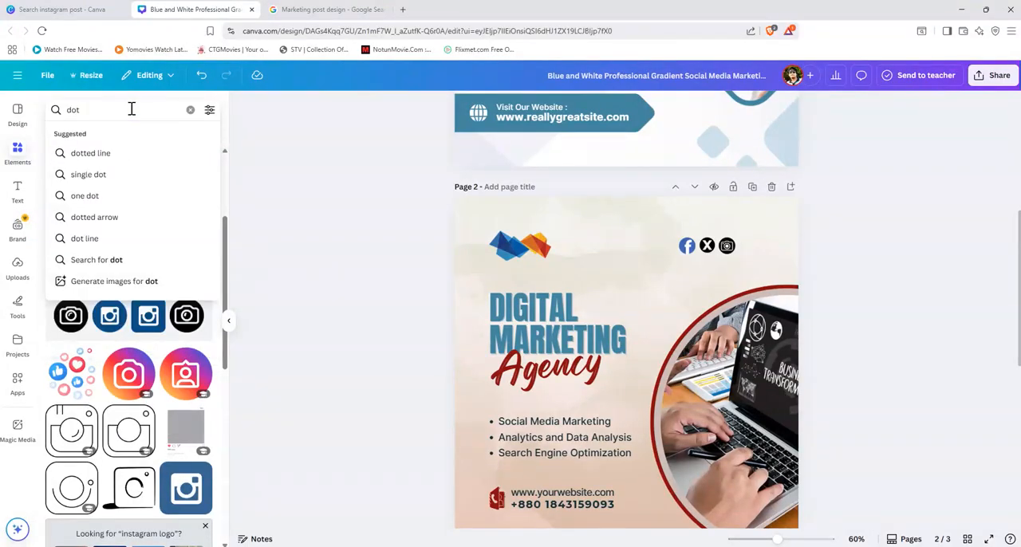
pyautogui.click(105, 154)
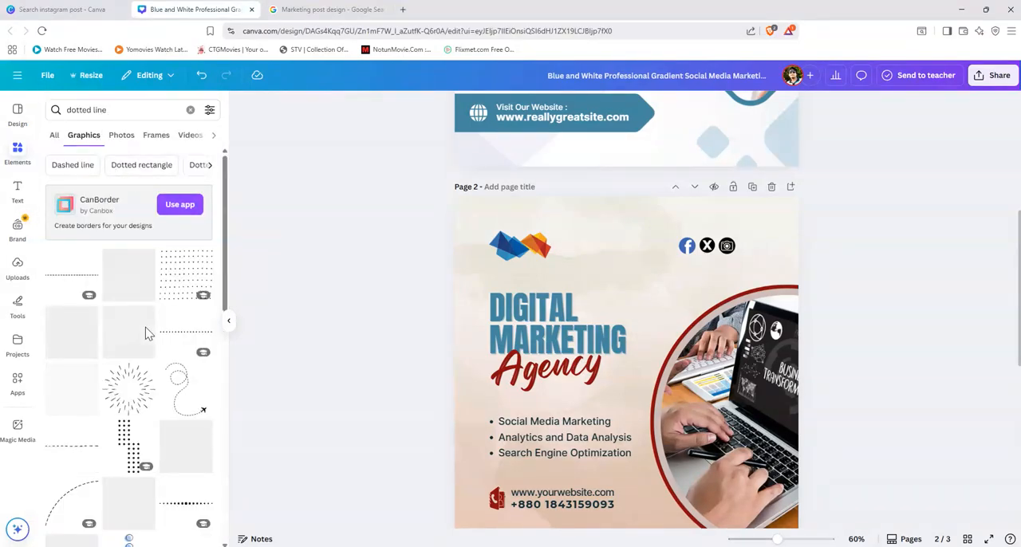
# Step: Look through the dotted line graphics for a suitable decoration, and check the page 1 design against page 2
pyautogui.scroll(-2, 137, 354)
pyautogui.scroll(-5, 137, 353)
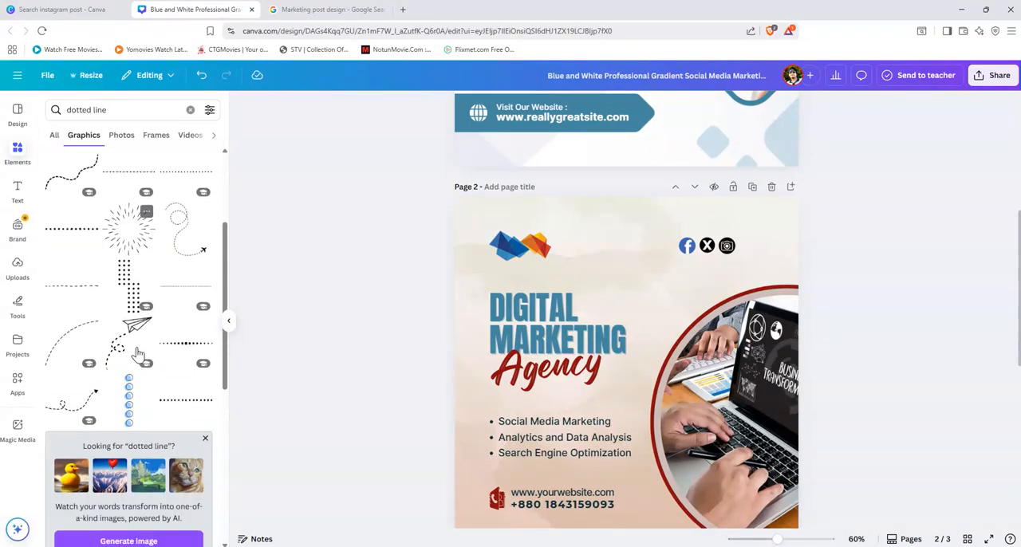
pyautogui.scroll(-5, 137, 354)
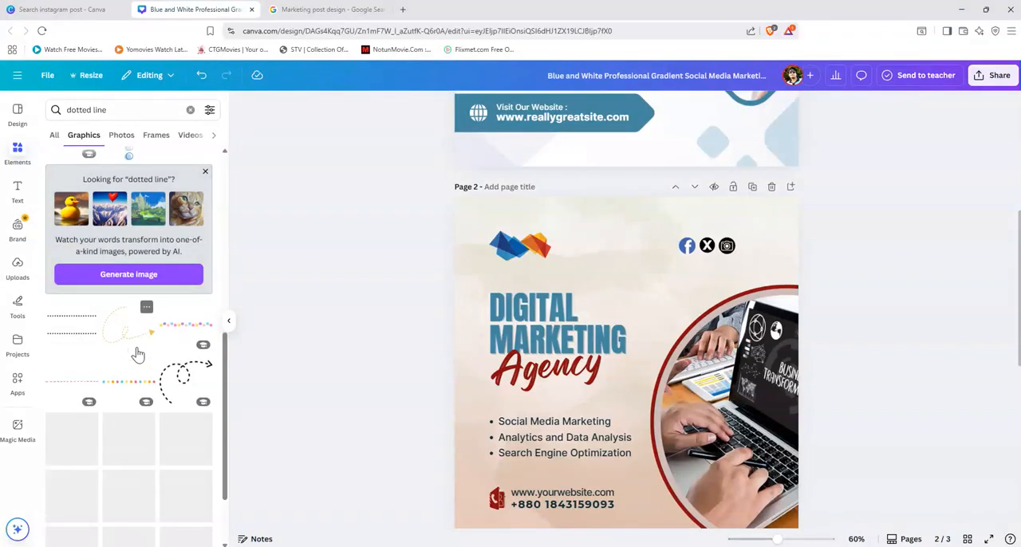
pyautogui.scroll(-8, 137, 354)
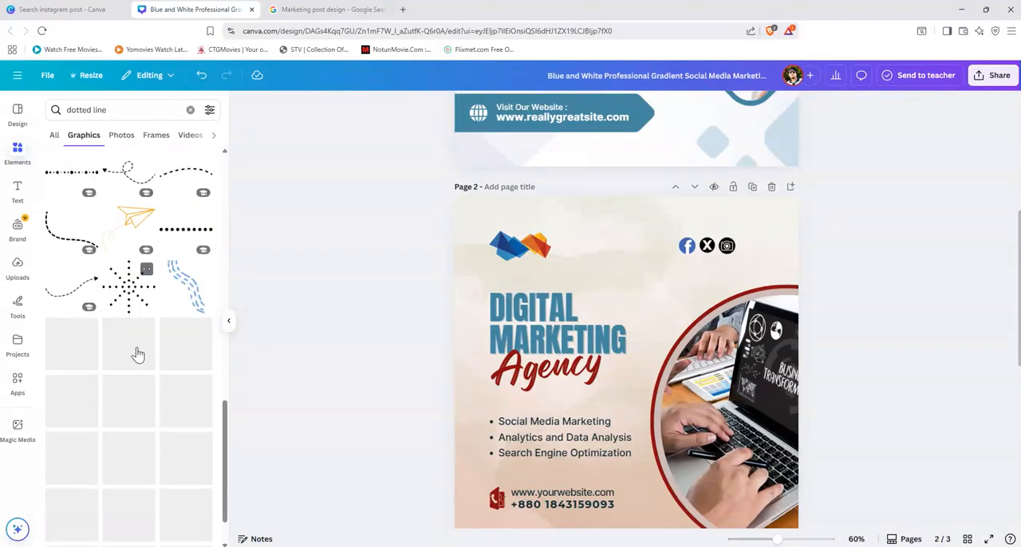
pyautogui.scroll(-5, 137, 353)
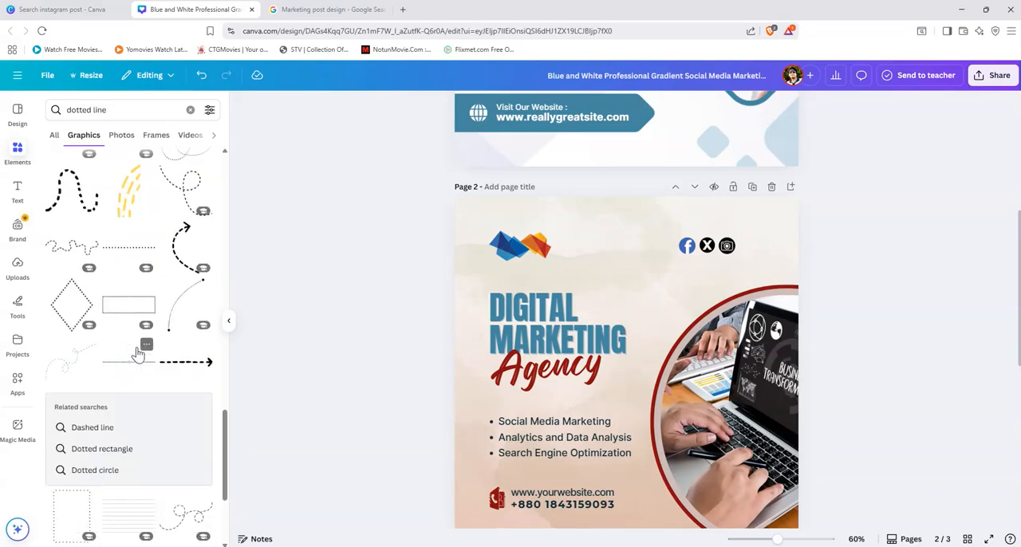
pyautogui.scroll(-10, 137, 353)
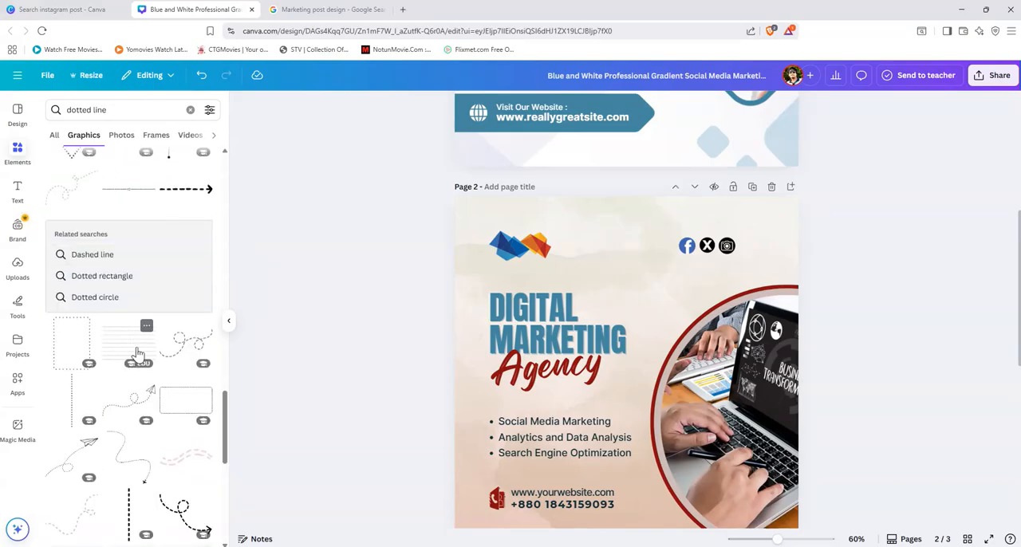
pyautogui.scroll(-5, 137, 353)
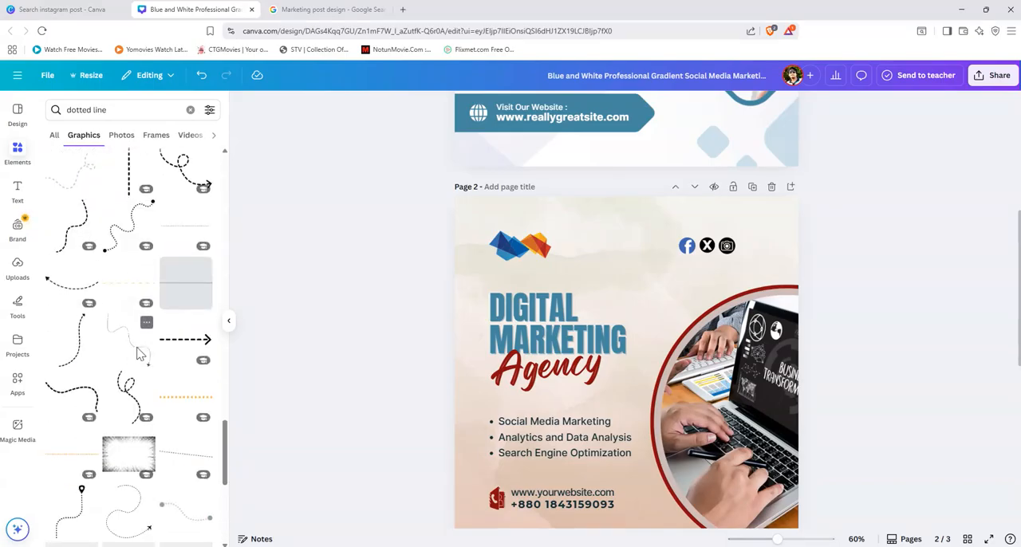
pyautogui.scroll(-5, 138, 359)
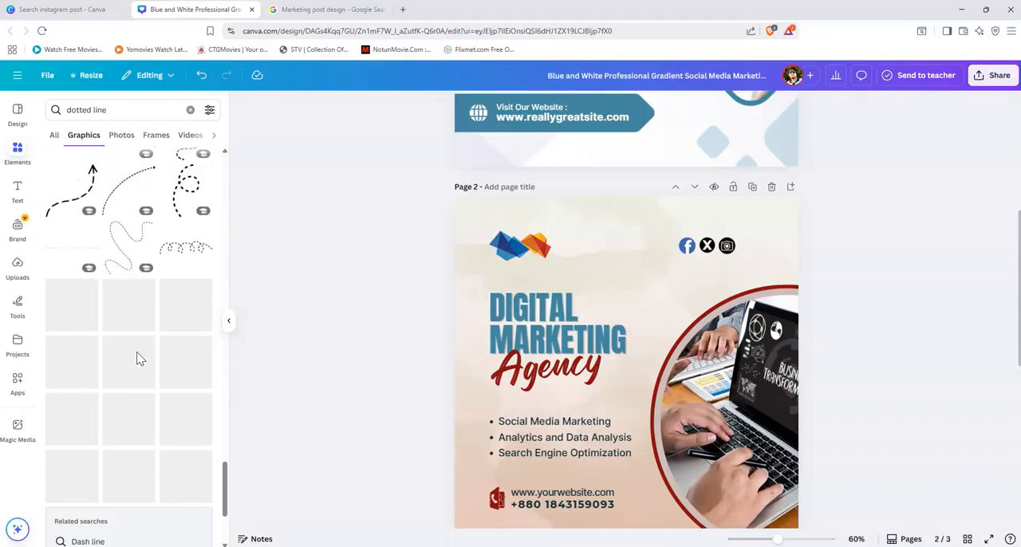
pyautogui.scroll(5, 625, 372)
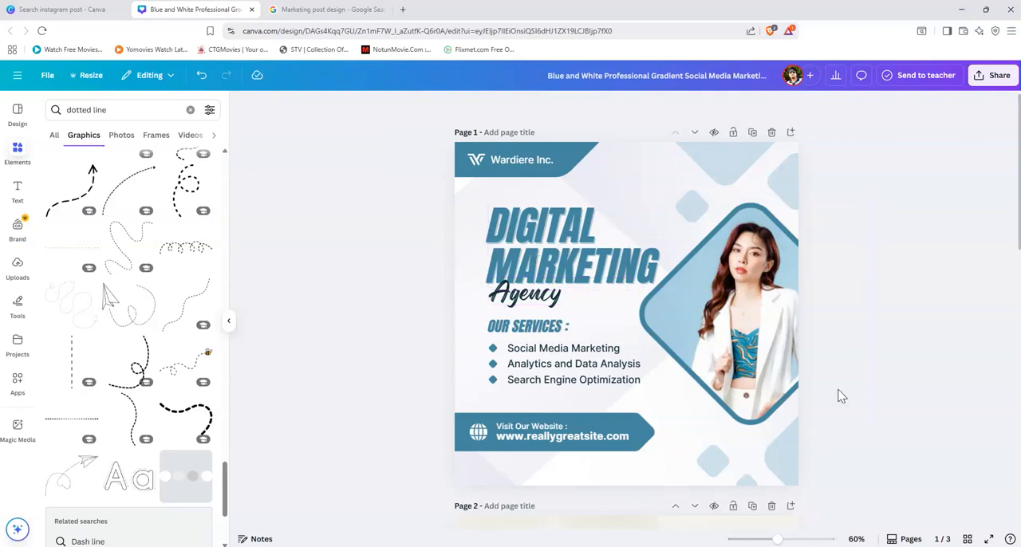
pyautogui.scroll(-6, 839, 397)
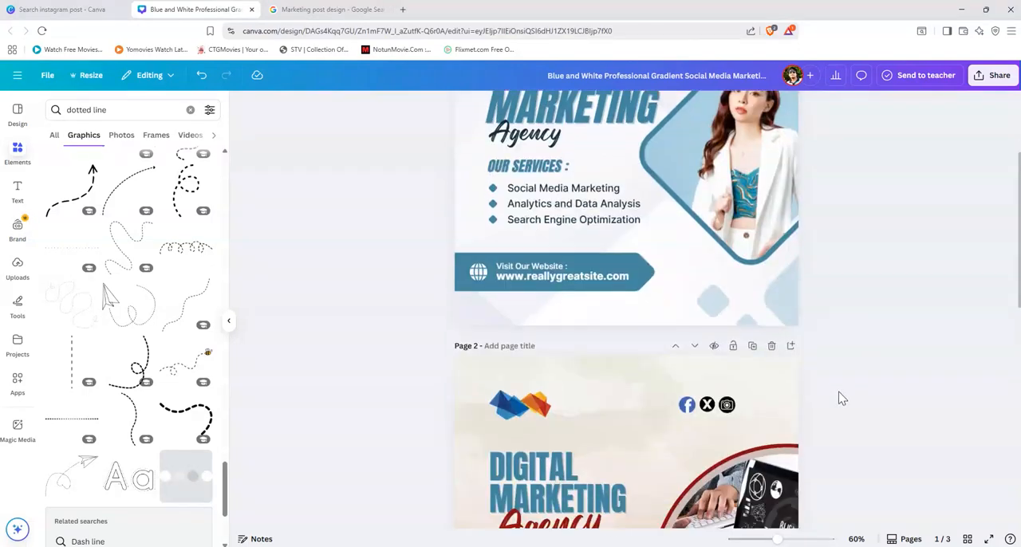
# Step: Browse further down the dotted line graphics for a decoration that suits page 2
pyautogui.scroll(3, 588, 353)
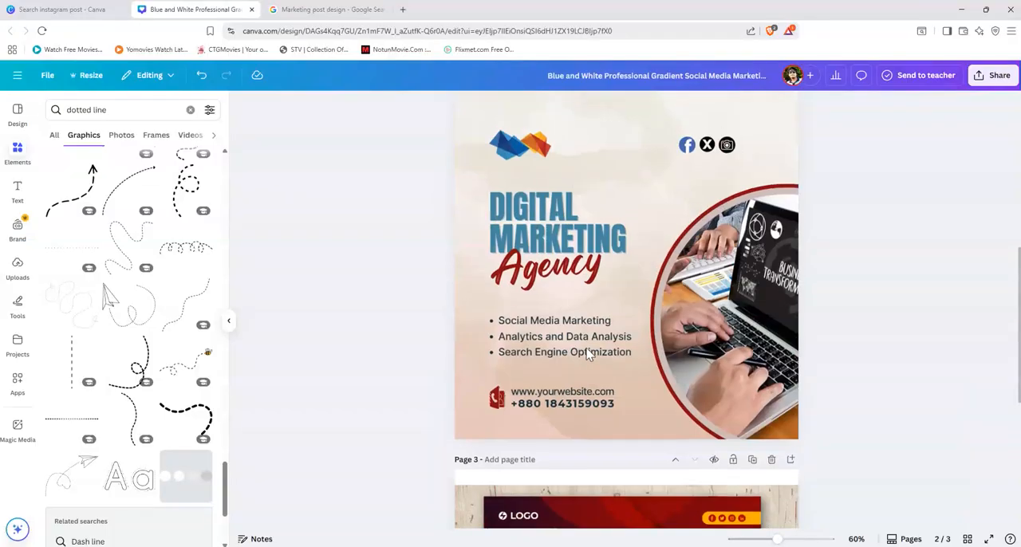
pyautogui.scroll(-5, 165, 363)
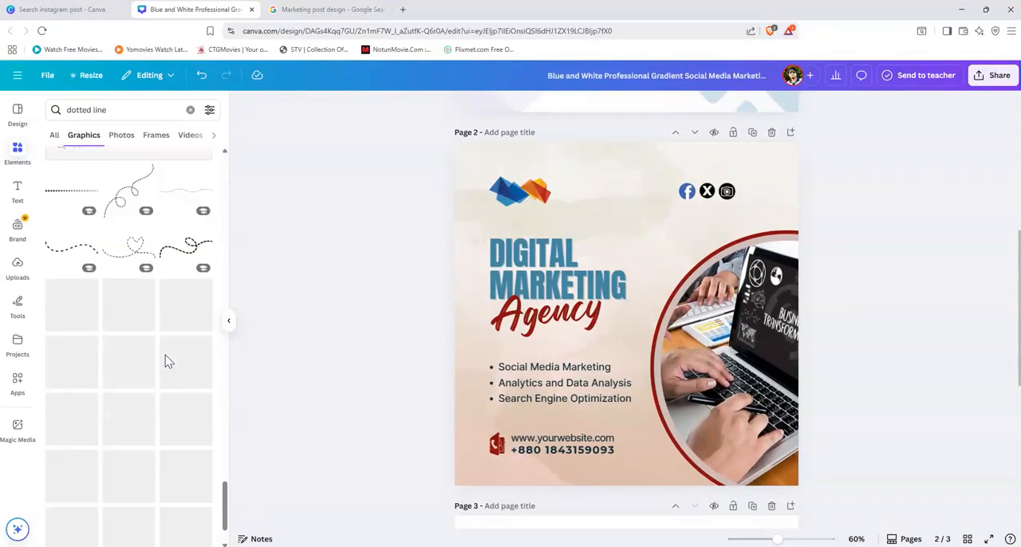
pyautogui.scroll(-3, 165, 363)
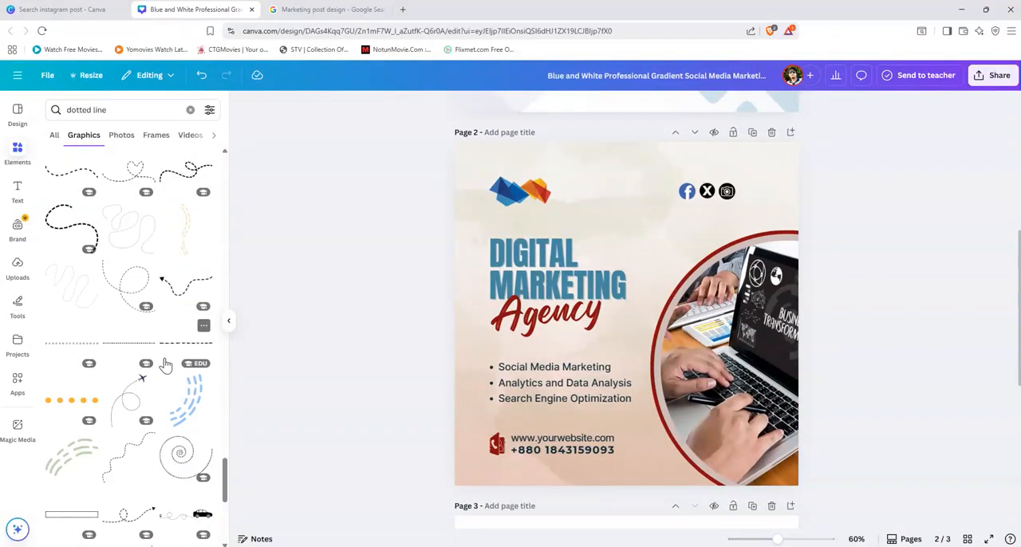
pyautogui.scroll(-5, 166, 365)
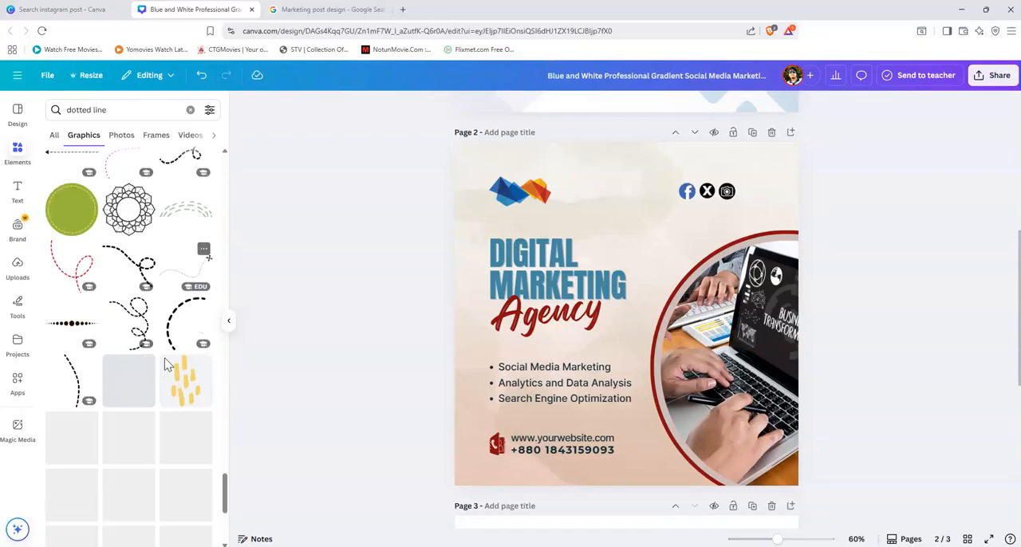
pyautogui.scroll(-5, 138, 365)
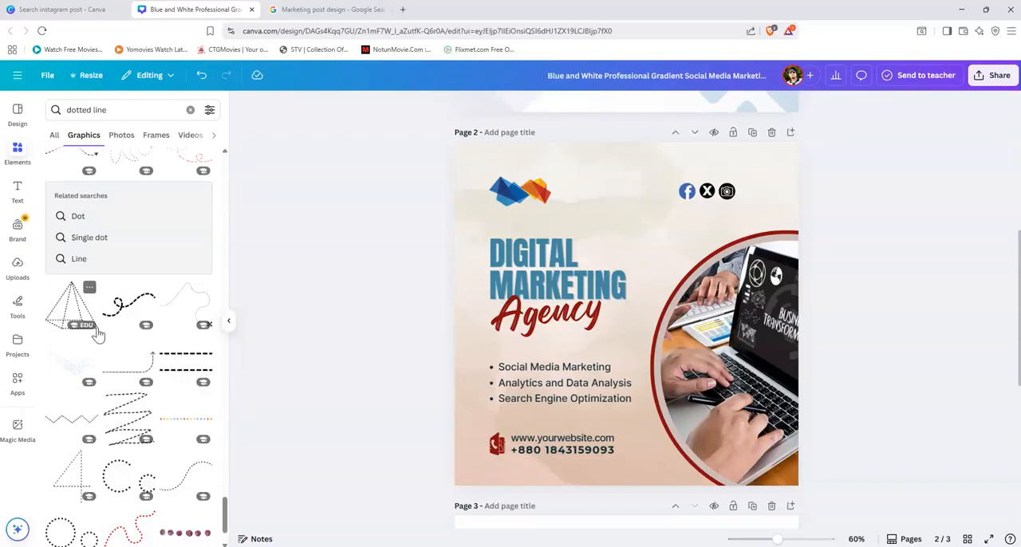
pyautogui.scroll(-5, 164, 392)
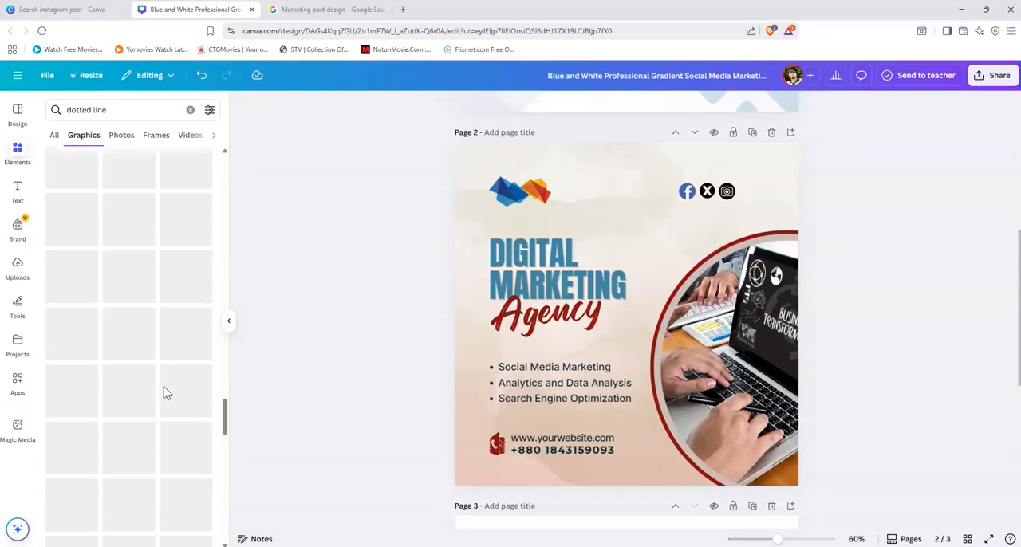
pyautogui.scroll(10, 165, 393)
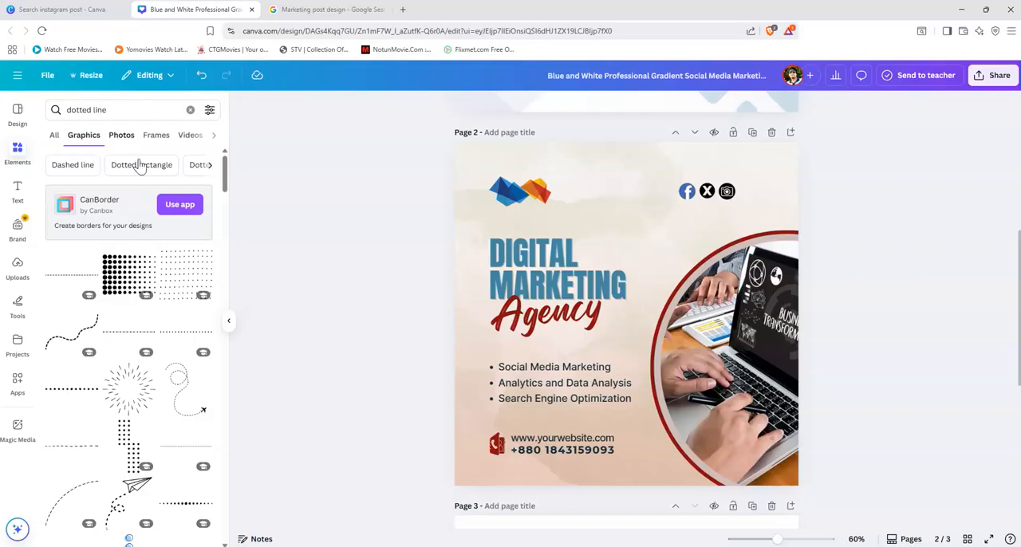
# Step: Switch the graphics search to the related term "Dotted rectangle" and look through its graphics for a decoration
pyautogui.click(141, 168)
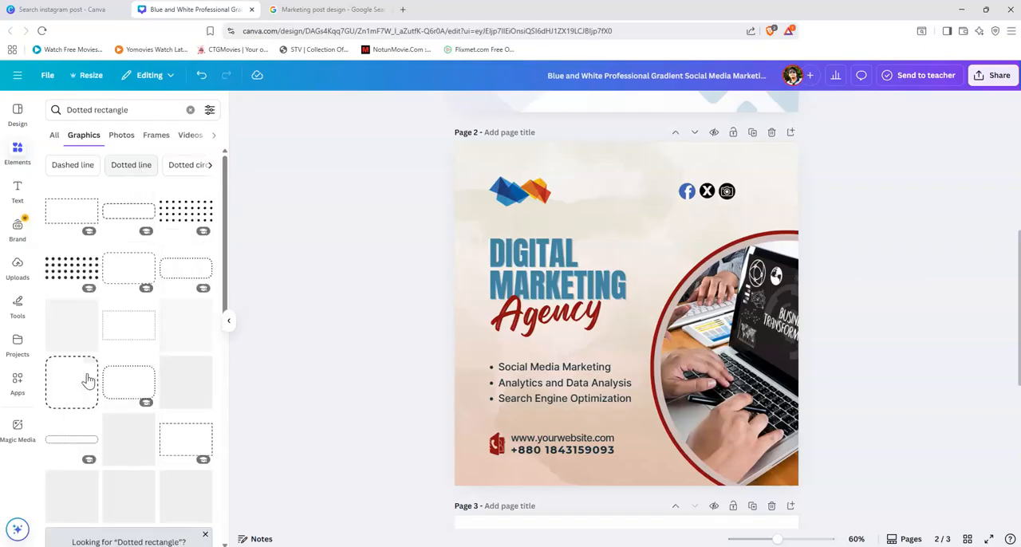
pyautogui.scroll(-2, 101, 417)
pyautogui.scroll(-3, 99, 417)
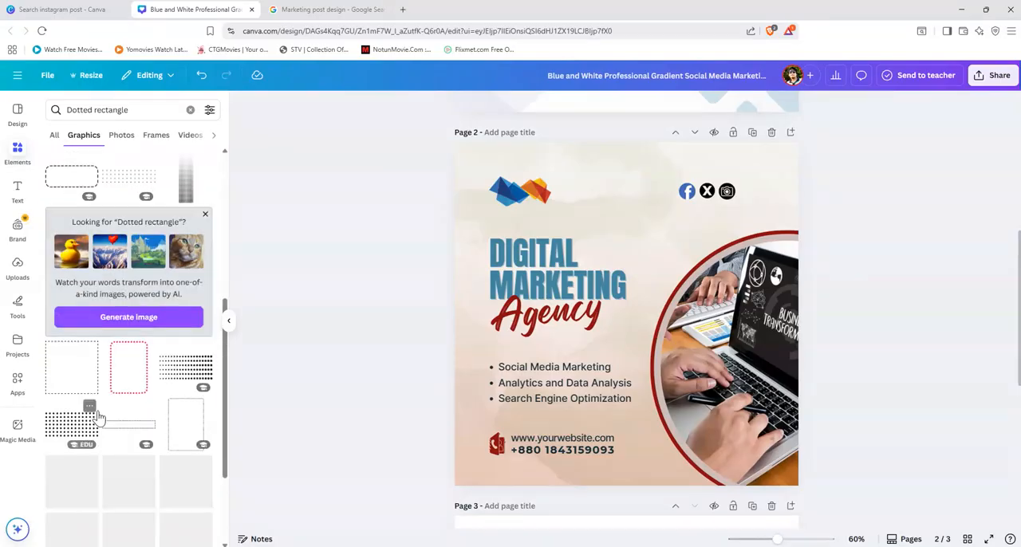
pyautogui.scroll(-5, 98, 418)
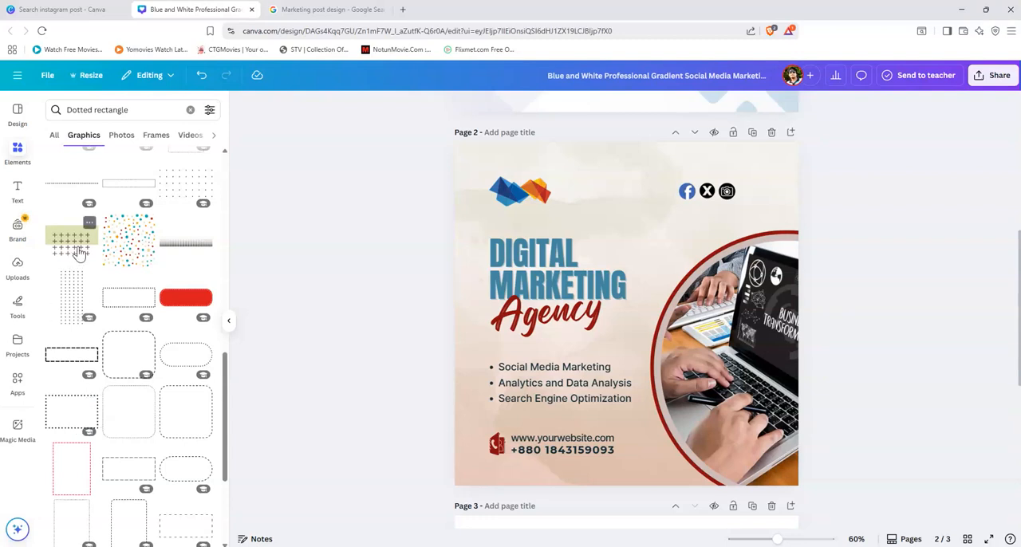
# Step: Try the green block with plus signs as a small decoration in page 2's upper right corner, and delete it
pyautogui.moveTo(71, 239); pyautogui.dragTo(846, 173)
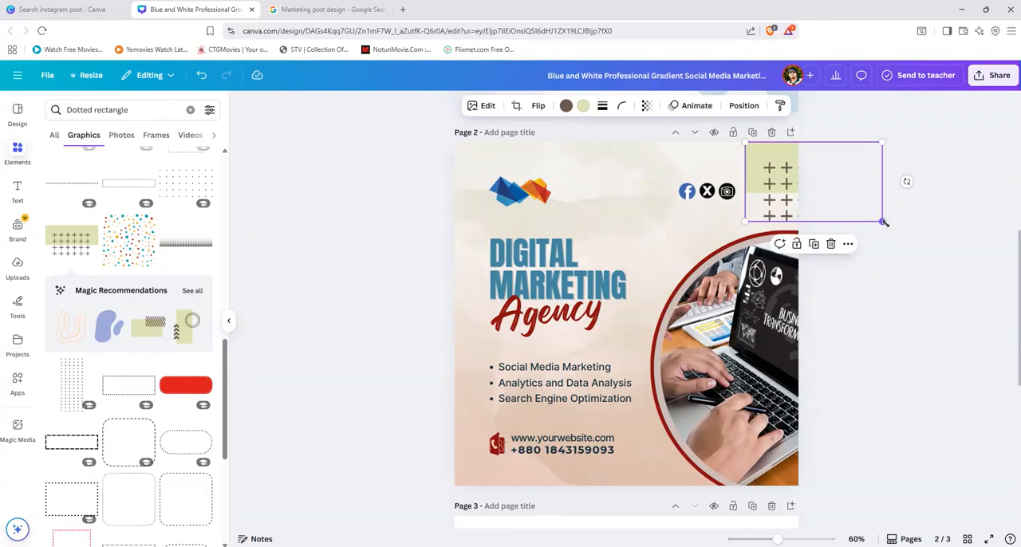
pyautogui.moveTo(872, 217)
pyautogui.mouseDown()
pyautogui.moveTo(786, 166)
pyautogui.moveTo(858, 209)
pyautogui.mouseUp()
pyautogui.moveTo(780, 179); pyautogui.dragTo(750, 146)
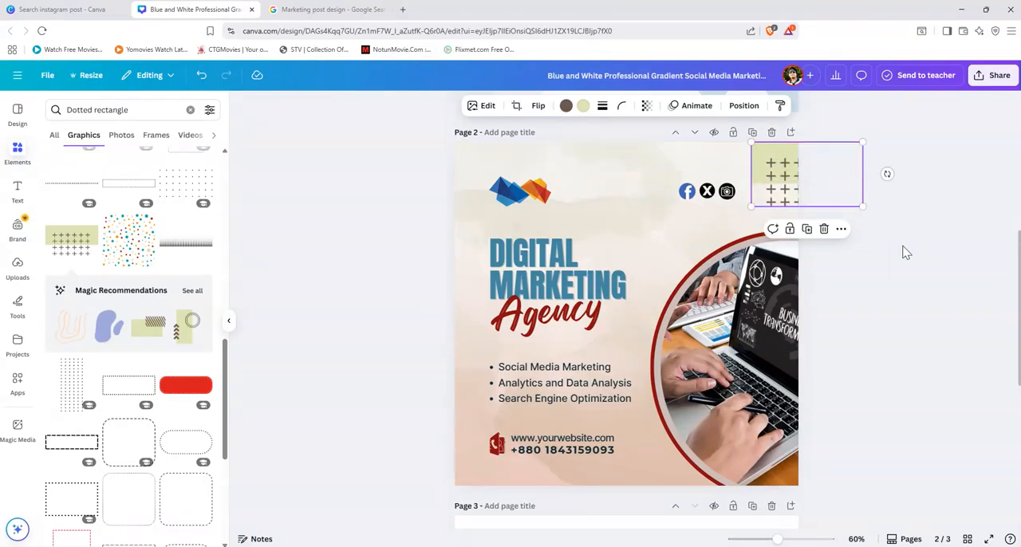
pyautogui.click(905, 253)
pyautogui.moveTo(771, 180); pyautogui.dragTo(778, 175)
pyautogui.click(918, 300)
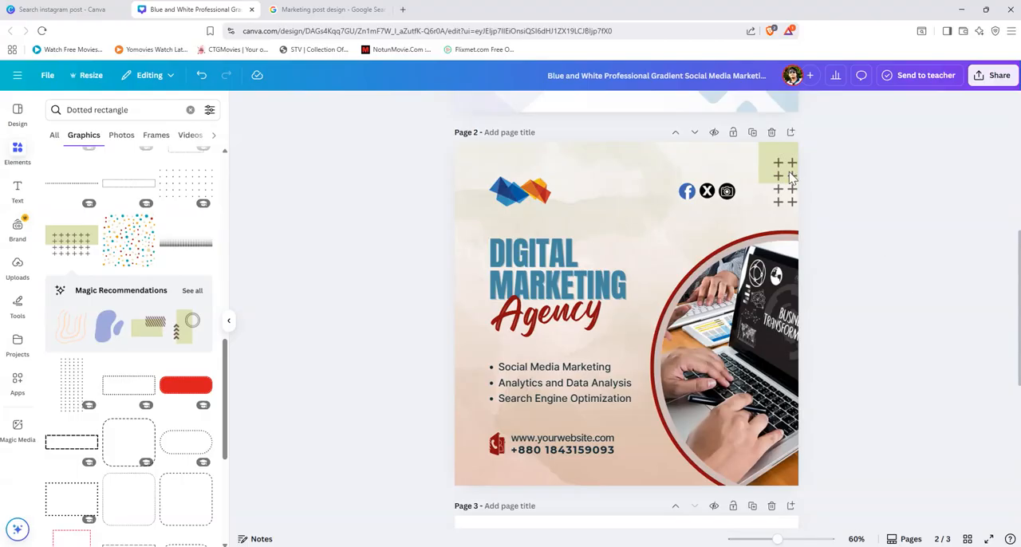
pyautogui.moveTo(780, 169); pyautogui.dragTo(787, 168)
pyautogui.click(925, 366)
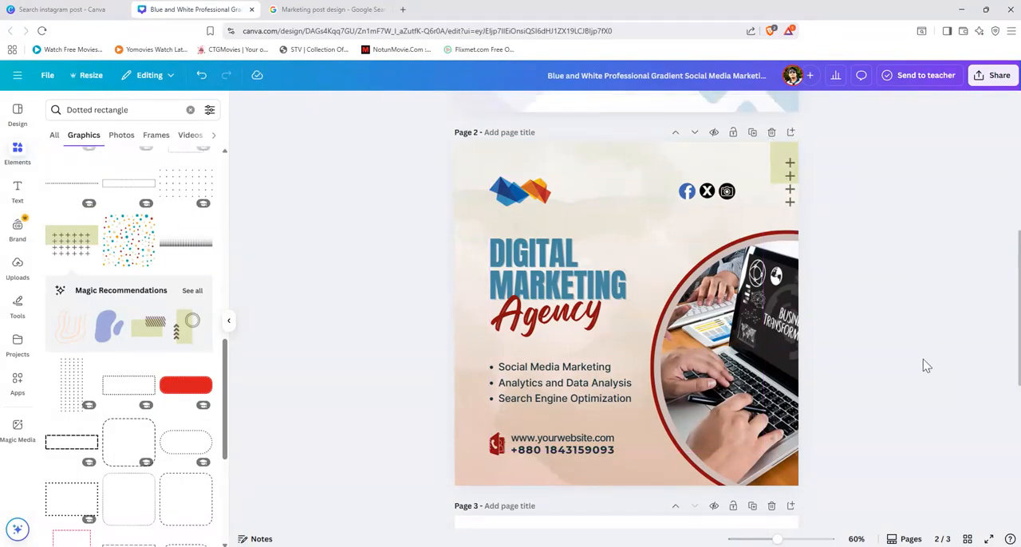
pyautogui.click(789, 180)
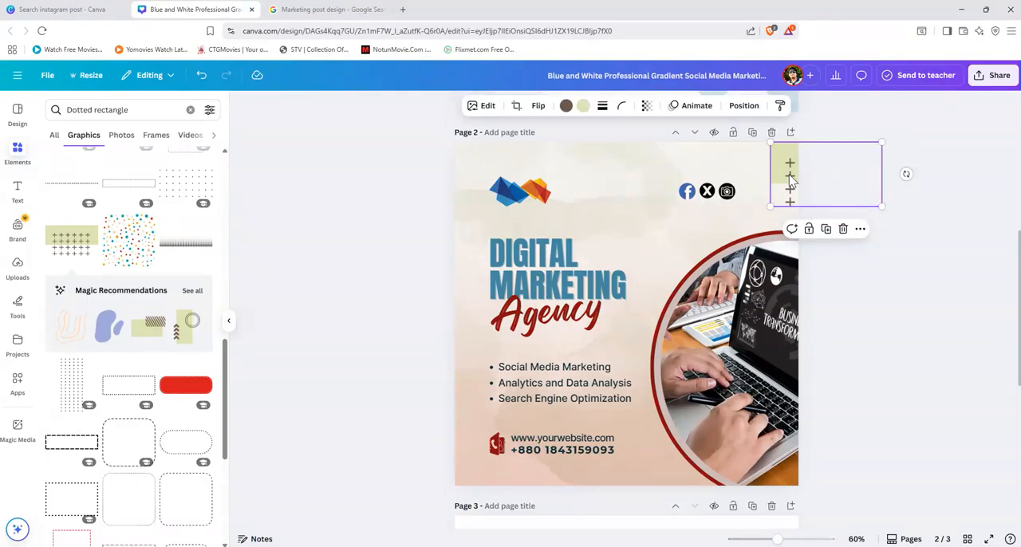
pyautogui.press('Delete')
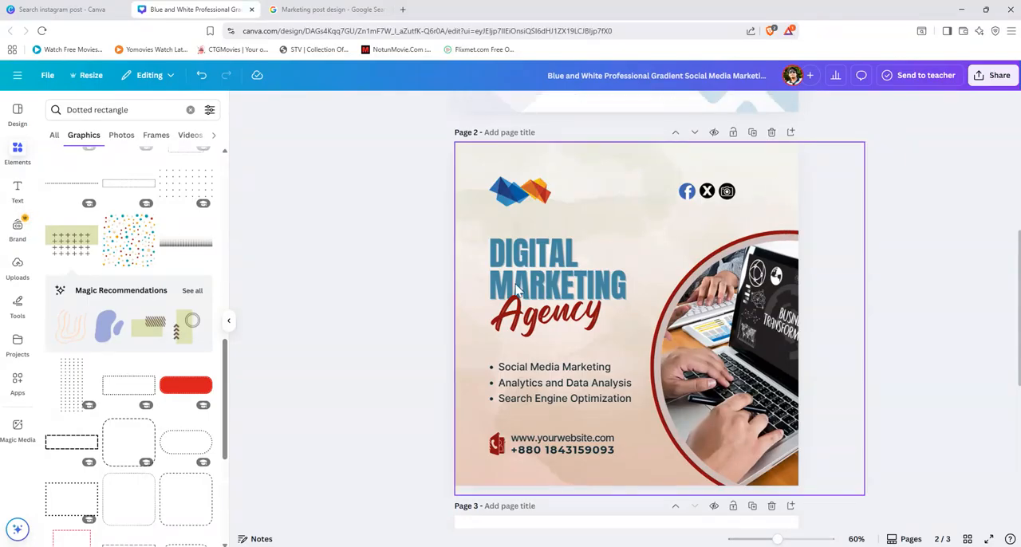
# Step: Add the green rectangle graphic with chevrons and circles, turn it a quarter turn counterclockwise, and shrink it at page 2's upper right corner
pyautogui.scroll(-3, 126, 433)
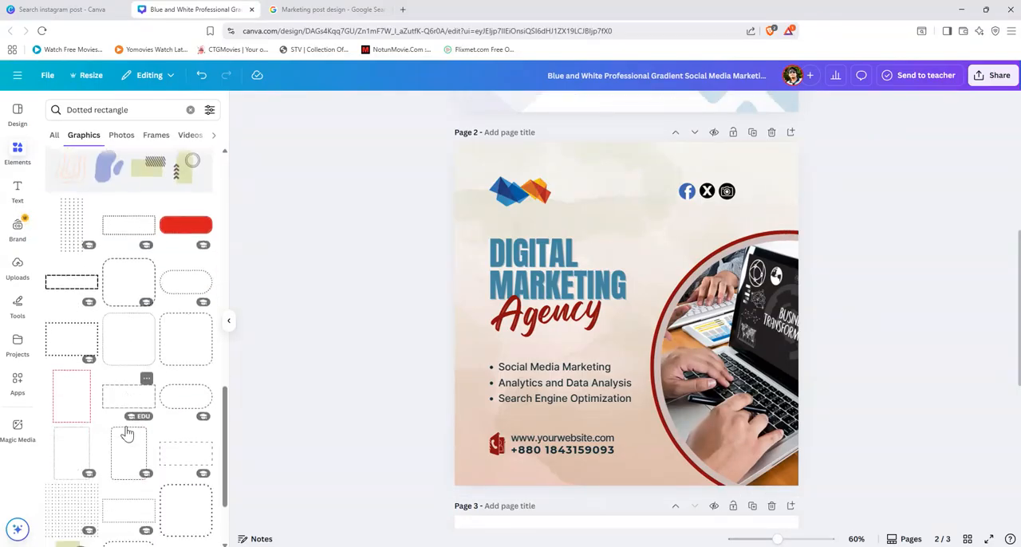
pyautogui.scroll(-4, 127, 433)
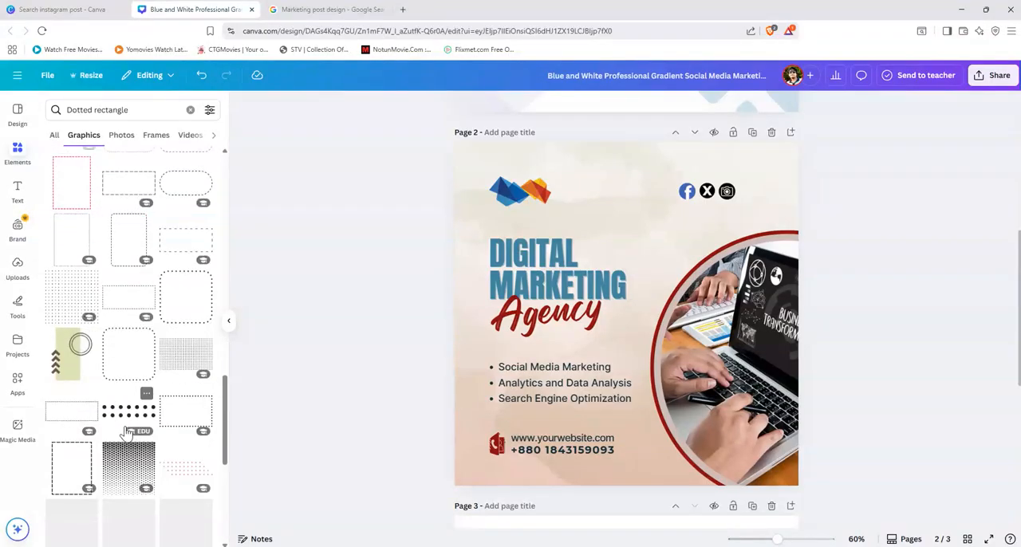
pyautogui.click(74, 368)
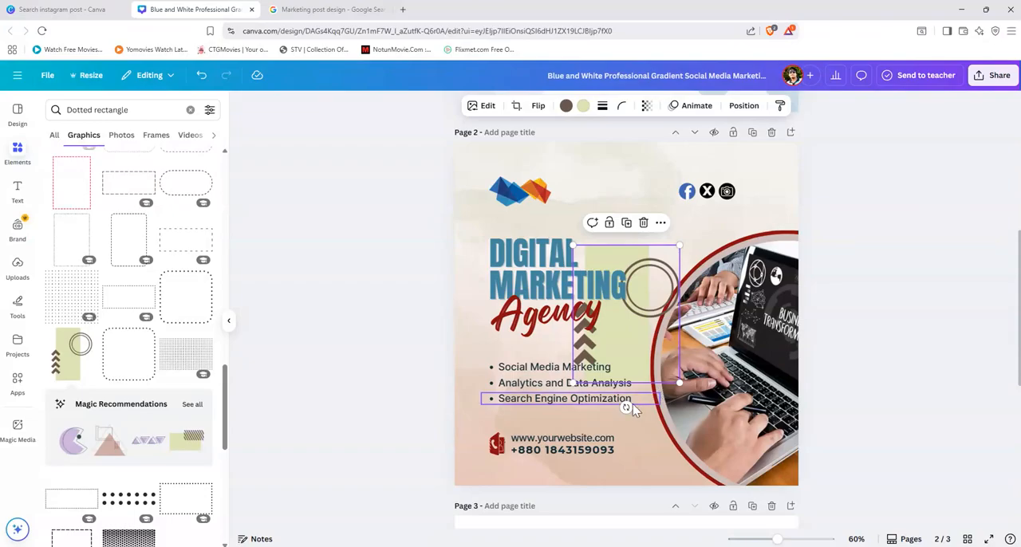
pyautogui.moveTo(627, 407); pyautogui.dragTo(825, 191)
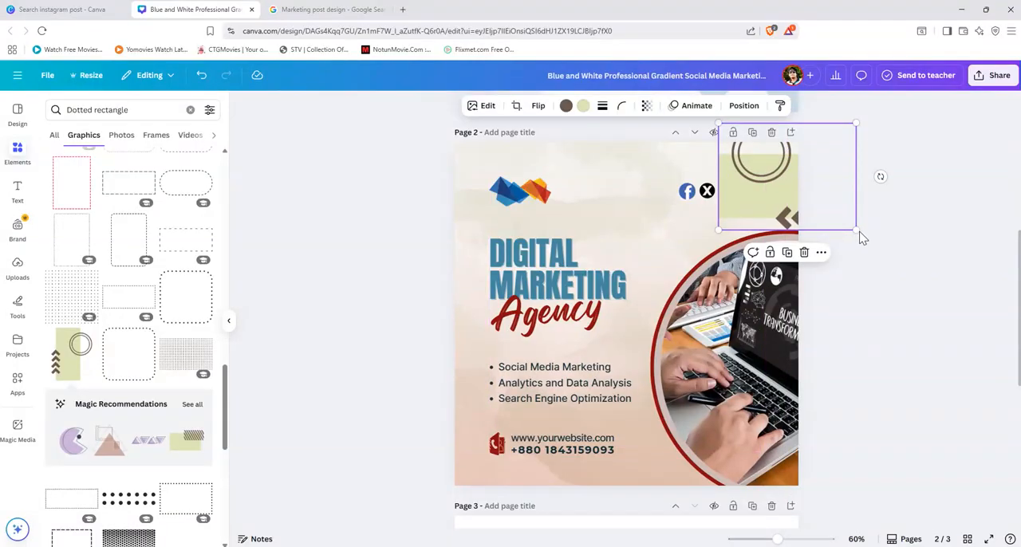
pyautogui.moveTo(853, 230); pyautogui.dragTo(765, 180)
pyautogui.rightClick(765, 181)
pyautogui.click(768, 179)
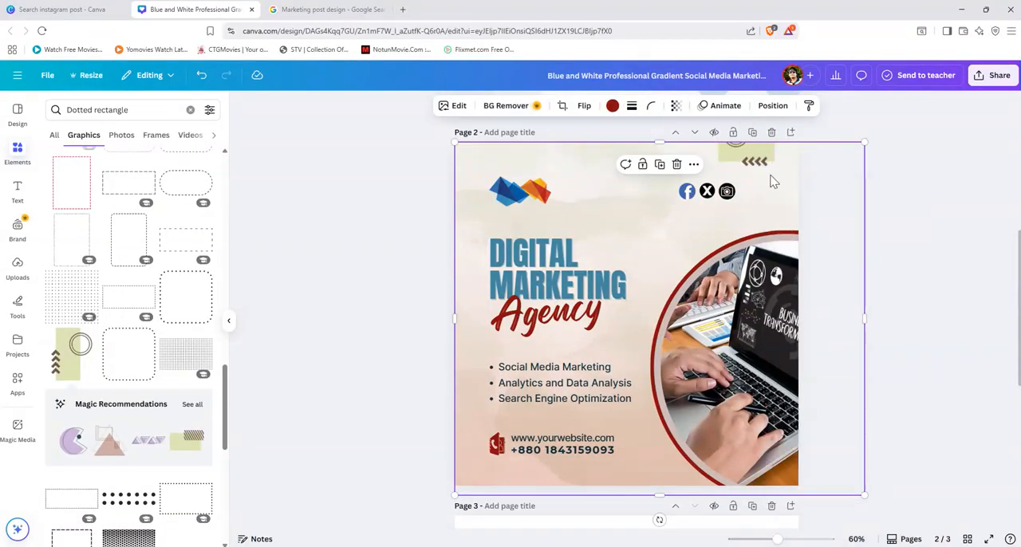
pyautogui.click(771, 174)
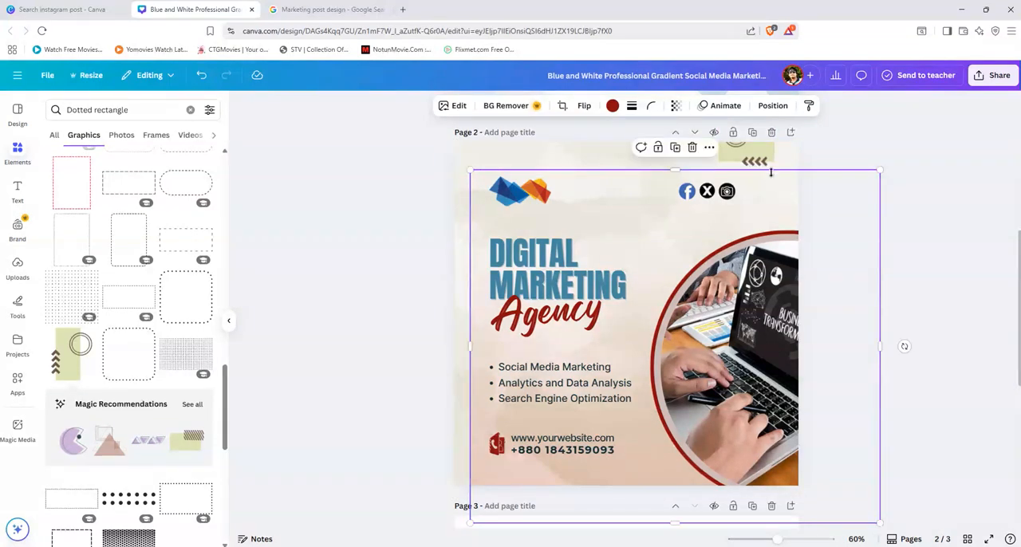
pyautogui.hotkey('ctrl', 'z')
pyautogui.rightClick(756, 162)
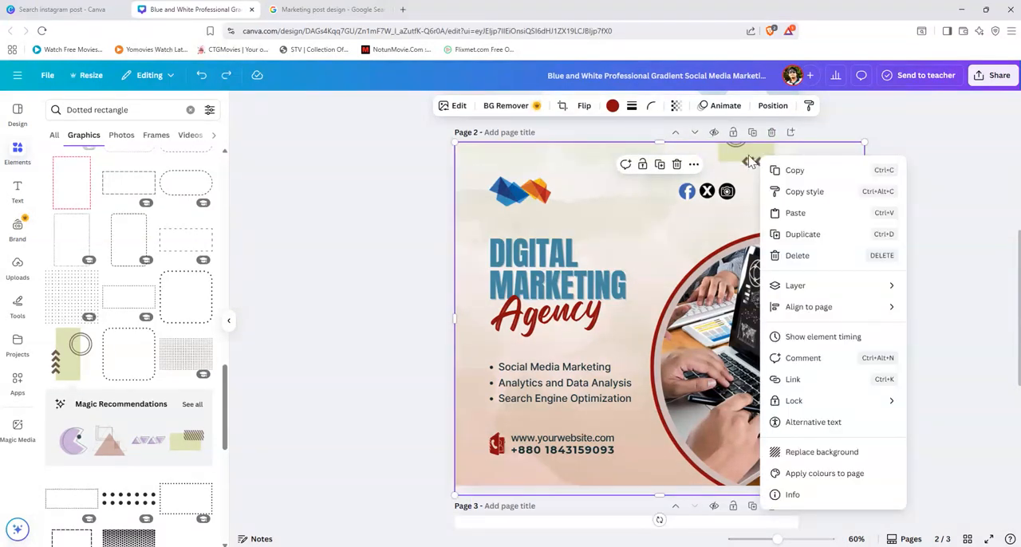
pyautogui.click(742, 163)
# Step: Shift page 2's large background overlay slightly right and down, and move the small green decoration down inside the page
pyautogui.moveTo(741, 163); pyautogui.dragTo(756, 176)
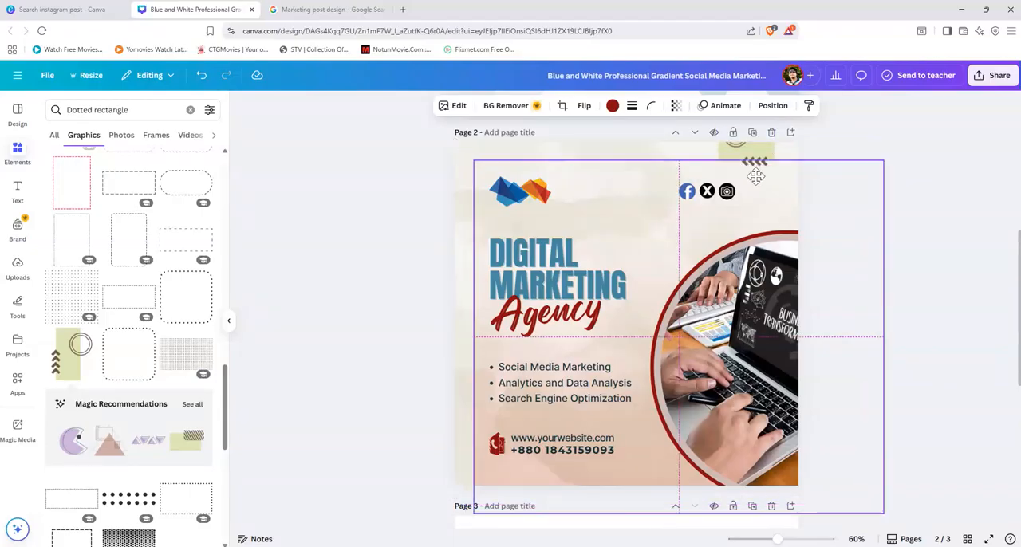
pyautogui.rightClick(758, 182)
pyautogui.click(758, 158)
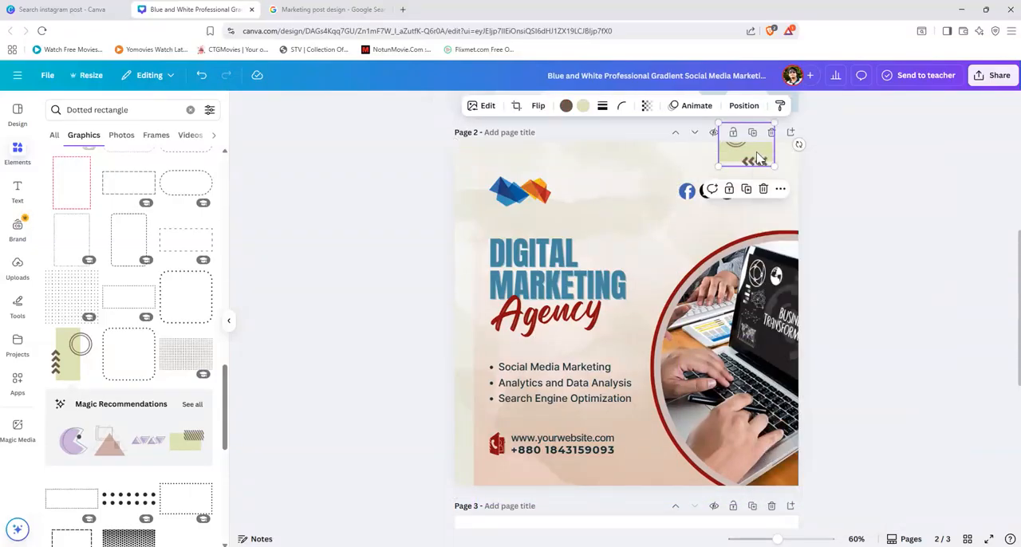
pyautogui.moveTo(750, 158); pyautogui.dragTo(762, 170)
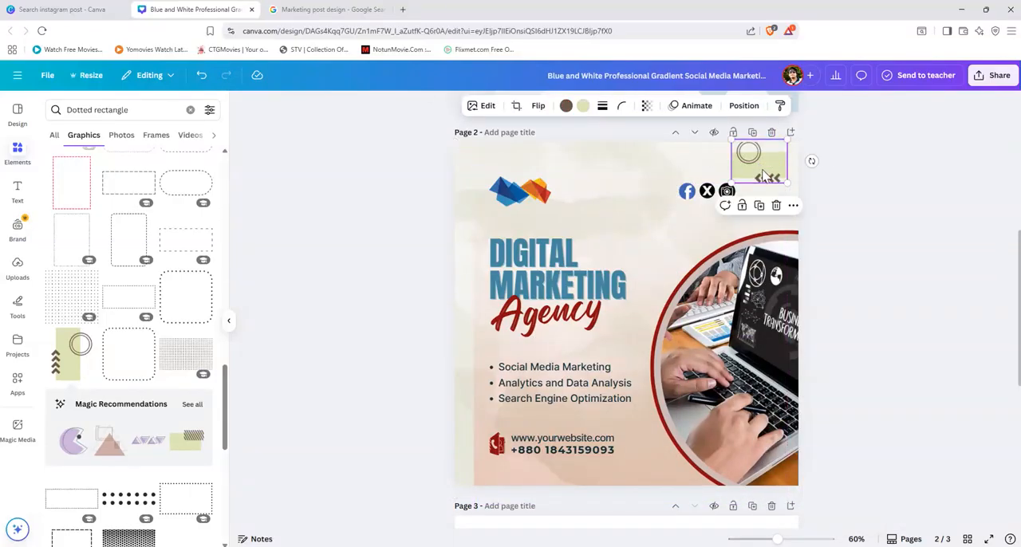
# Step: Send the green decoration to the back, and place it smaller at the right page edge, level with the social icons
pyautogui.rightClick(762, 170)
pyautogui.moveTo(883, 301)
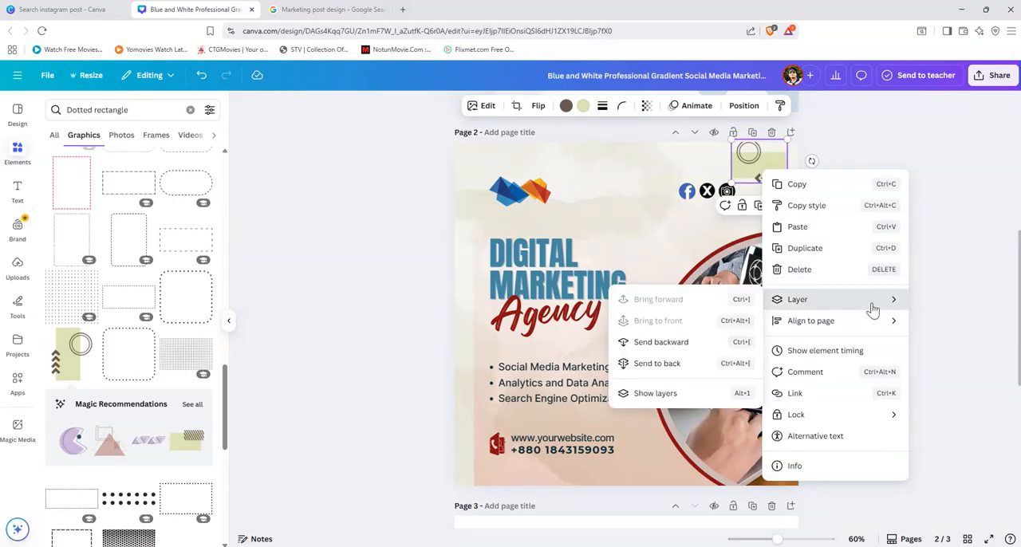
pyautogui.click(668, 364)
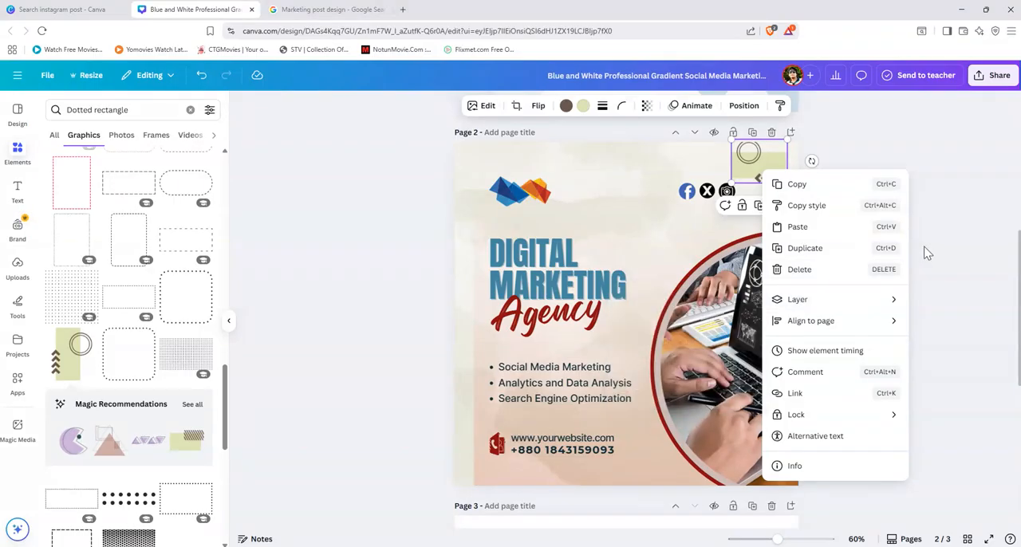
pyautogui.moveTo(763, 170); pyautogui.dragTo(780, 187)
pyautogui.click(881, 229)
# Step: Recolour the decoration's brown chevrons and circles to the dark red document colour
pyautogui.click(782, 197)
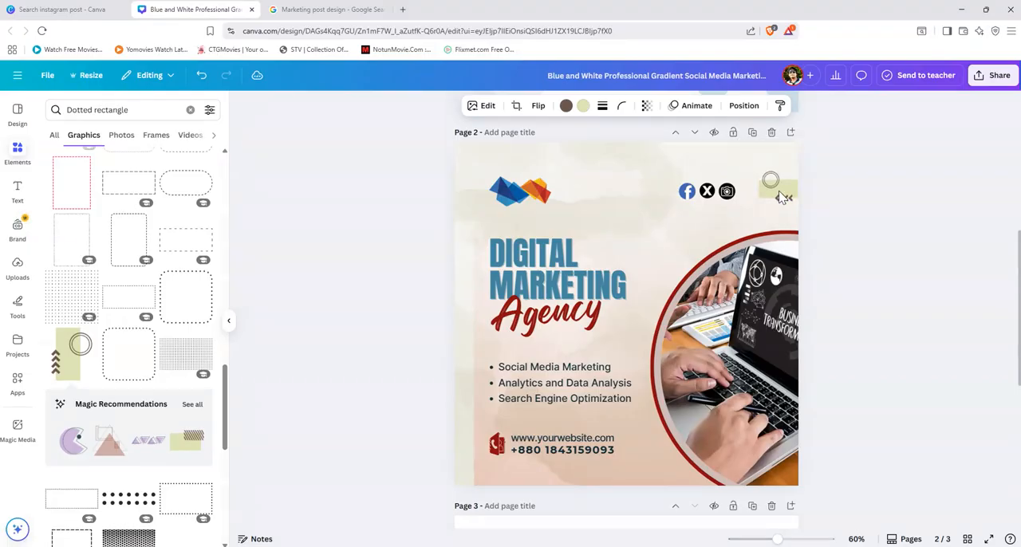
pyautogui.click(784, 201)
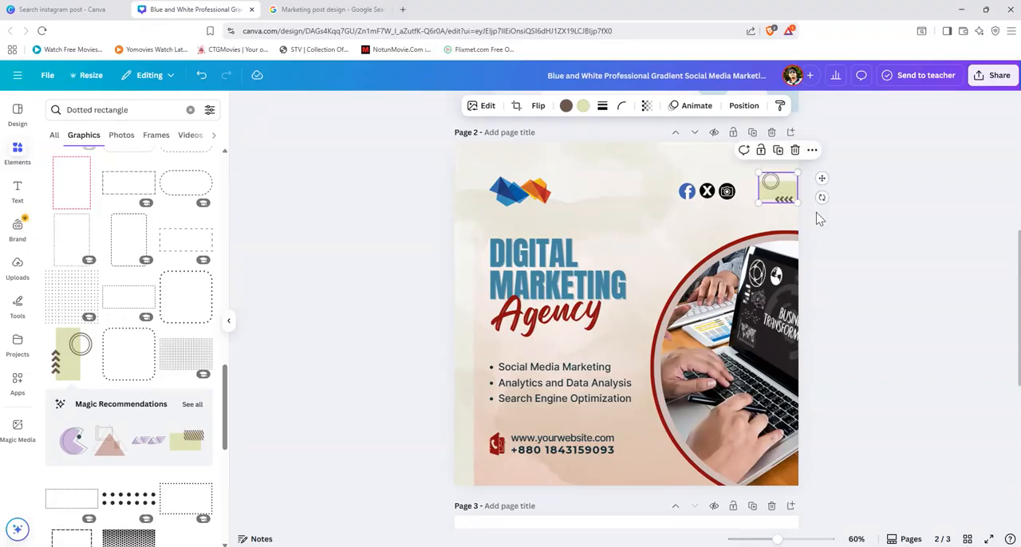
pyautogui.click(566, 106)
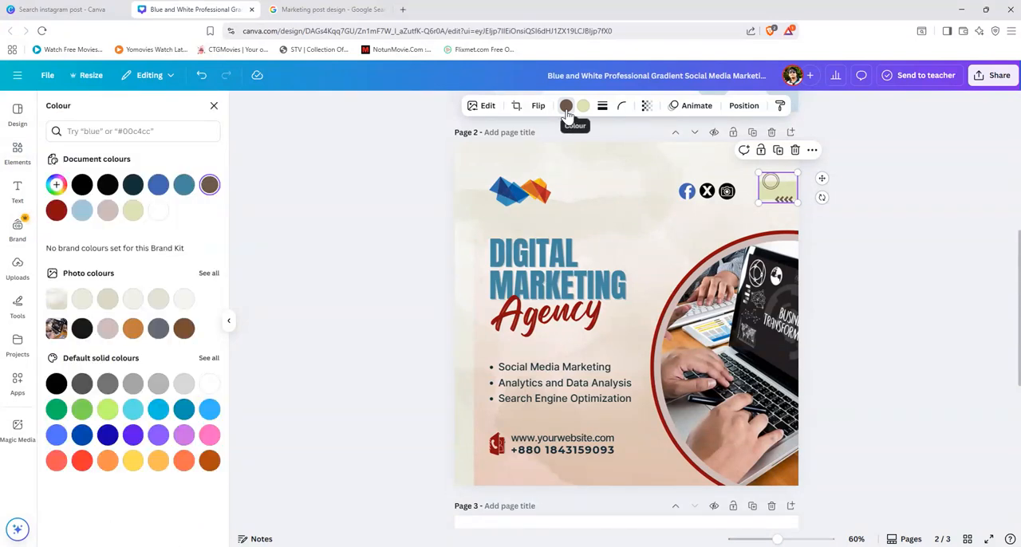
pyautogui.click(56, 210)
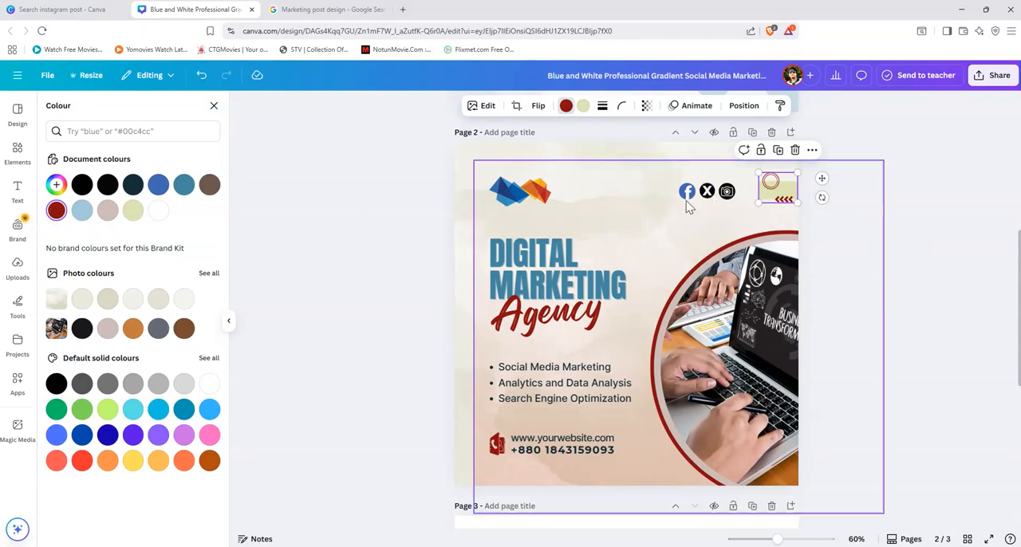
# Step: Recolour the decoration's green block, trying white first and choosing the brown photo colour
pyautogui.click(584, 109)
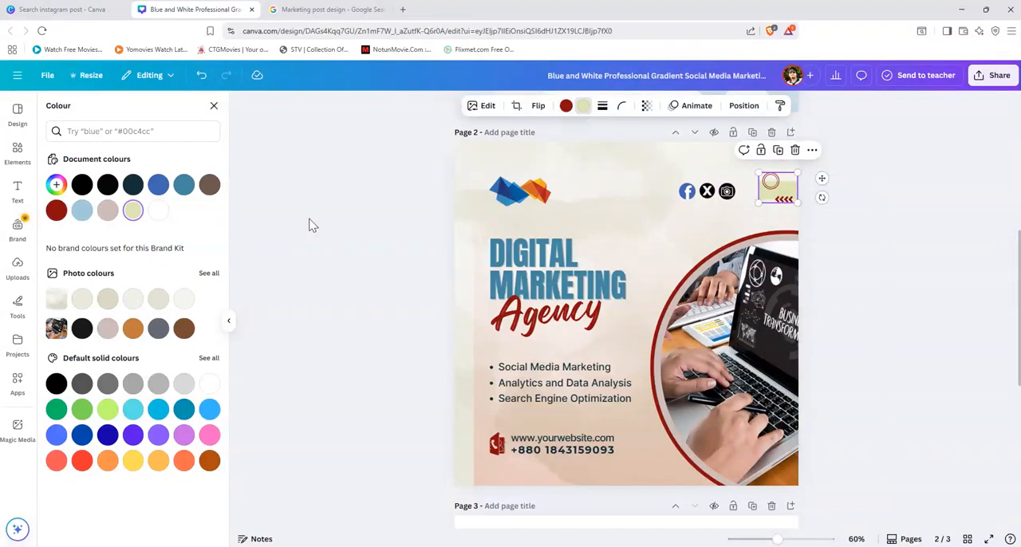
pyautogui.click(158, 211)
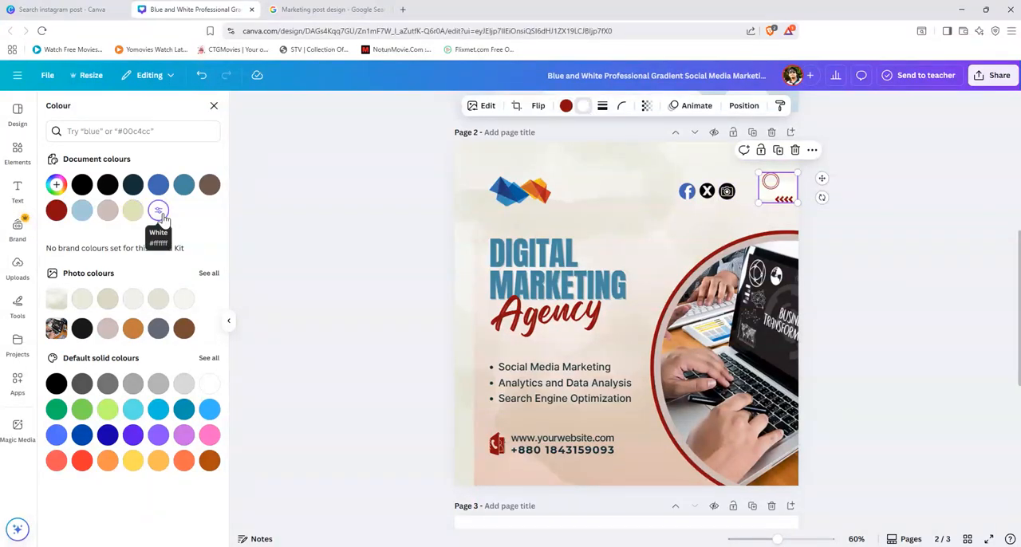
pyautogui.click(184, 329)
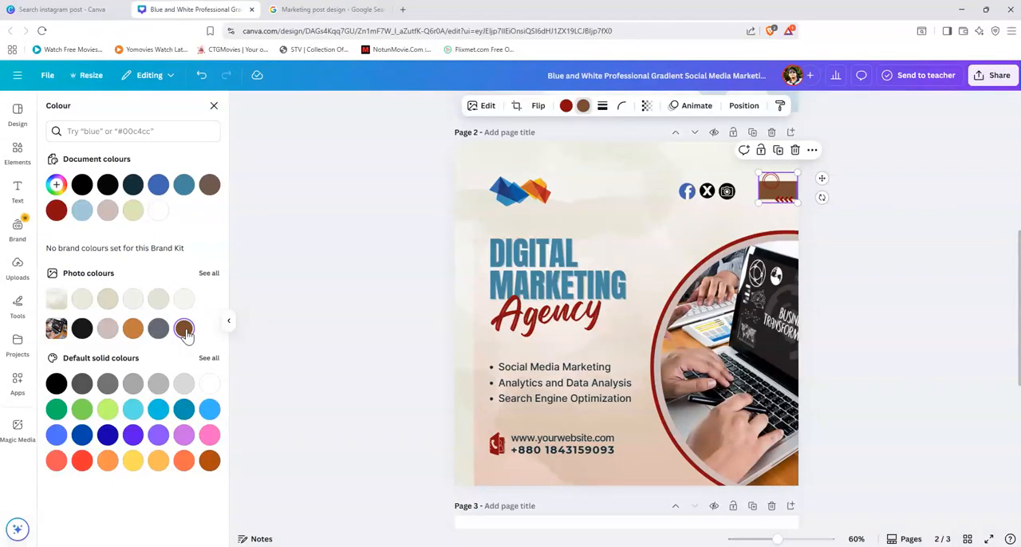
# Step: Recolour the decoration's brown block to the light off-white photo colour so it blends with the page background
pyautogui.click(133, 298)
pyautogui.click(107, 303)
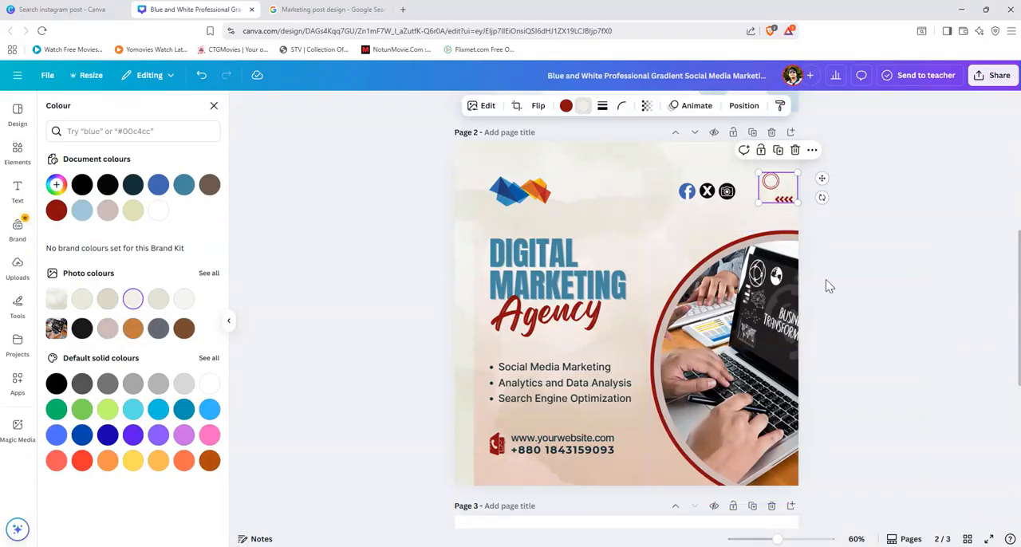
pyautogui.click(880, 269)
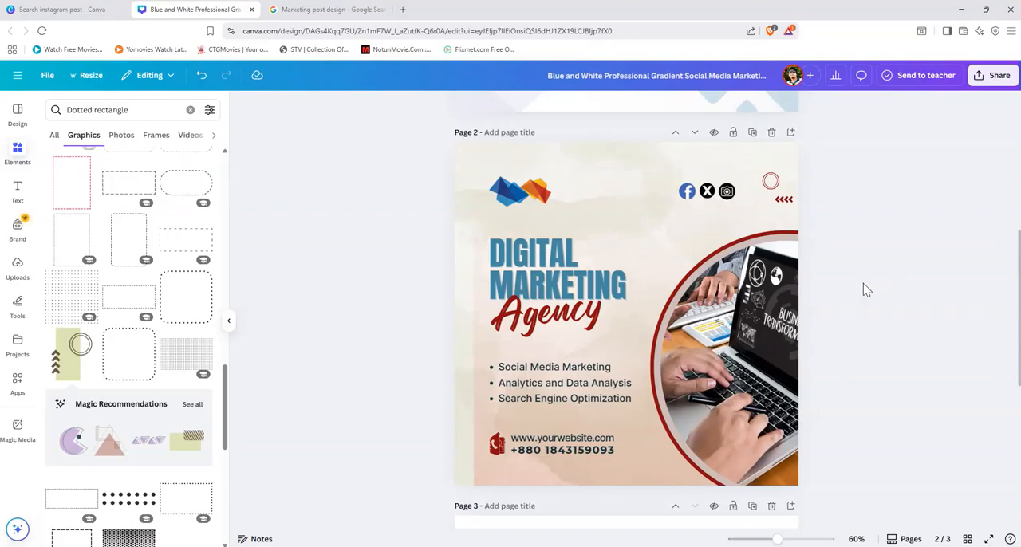
# Step: Move the Facebook, X and camera icons together to the right, closer to the red circle and chevron decoration
pyautogui.click(708, 195)
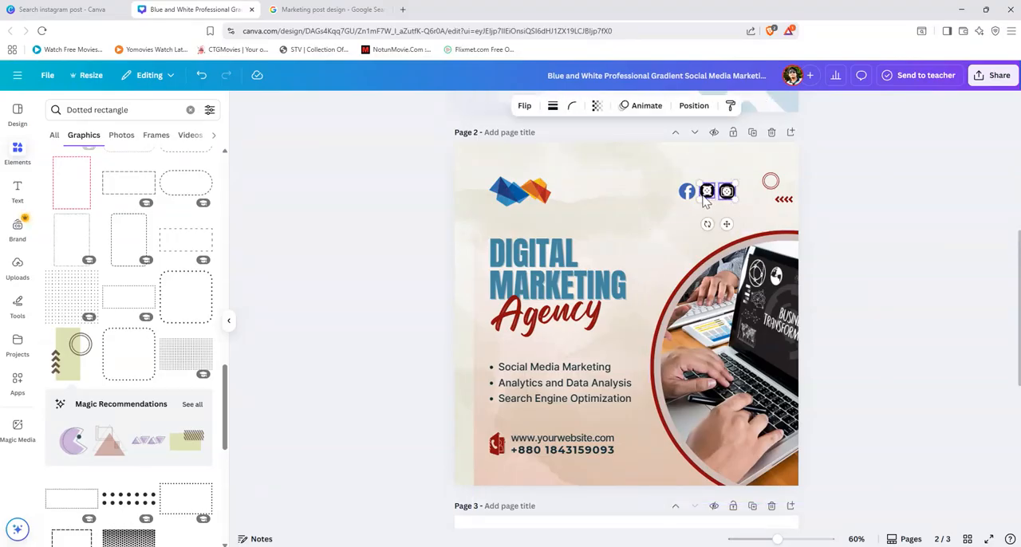
pyautogui.keyDown('shift'); pyautogui.click(688, 192); pyautogui.keyUp('shift')
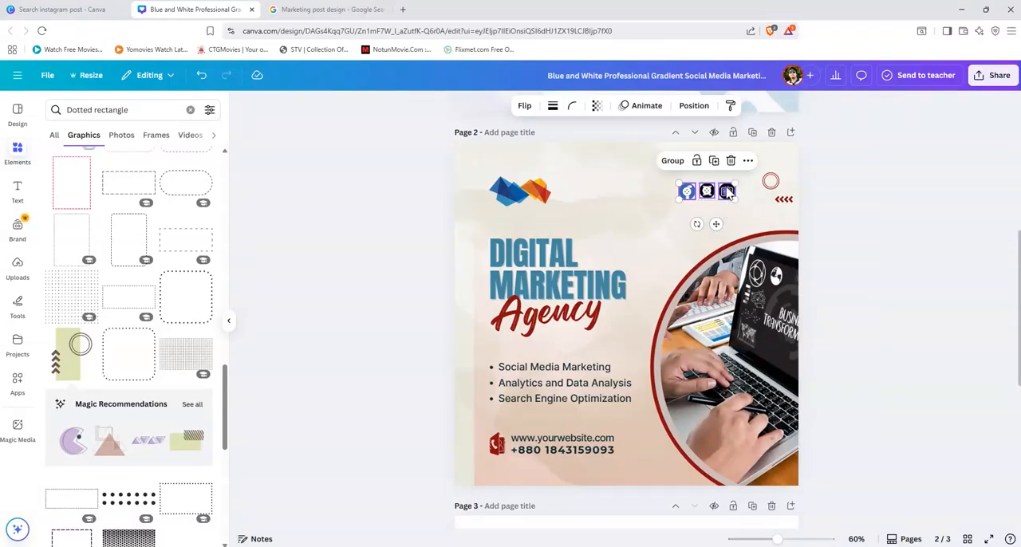
pyautogui.rightClick(727, 192)
pyautogui.click(727, 190)
pyautogui.click(734, 184)
pyautogui.click(704, 197)
pyautogui.moveTo(688, 191)
pyautogui.mouseDown()
pyautogui.moveTo(703, 193)
pyautogui.moveTo(691, 196)
pyautogui.mouseUp()
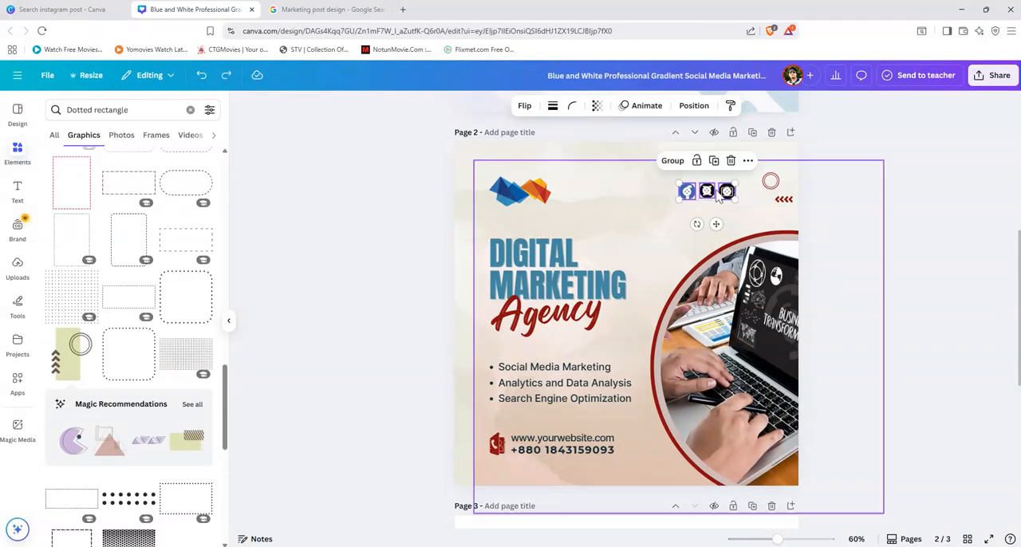
pyautogui.click(885, 231)
pyautogui.click(722, 194)
pyautogui.click(695, 201)
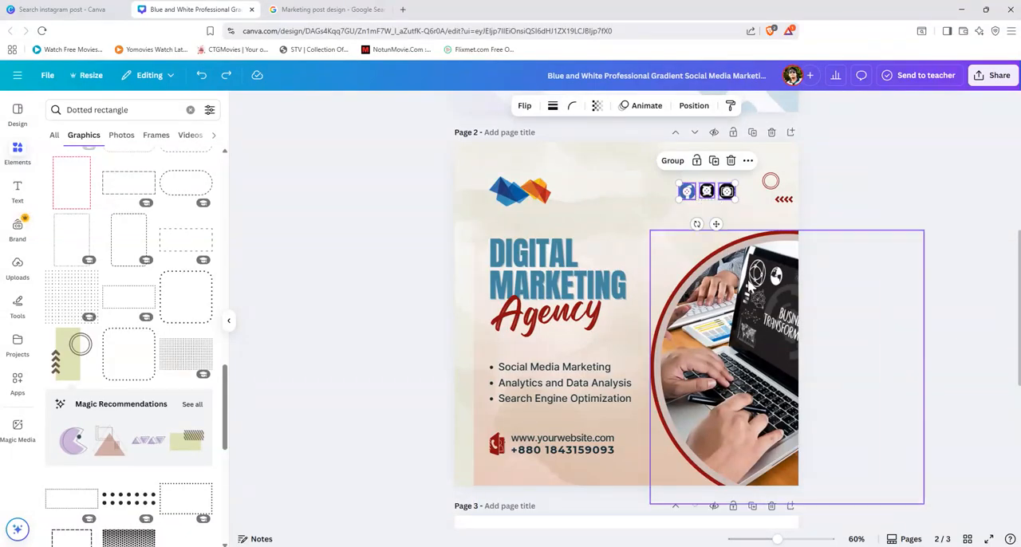
pyautogui.moveTo(785, 541); pyautogui.dragTo(794, 541)
pyautogui.scroll(1, 812, 324)
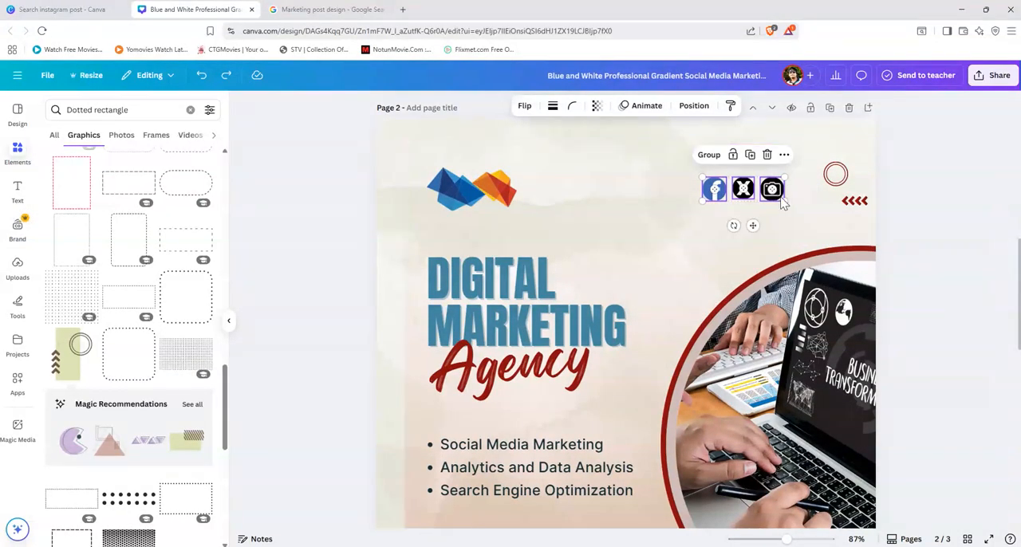
pyautogui.moveTo(776, 203); pyautogui.dragTo(806, 195)
pyautogui.click(928, 348)
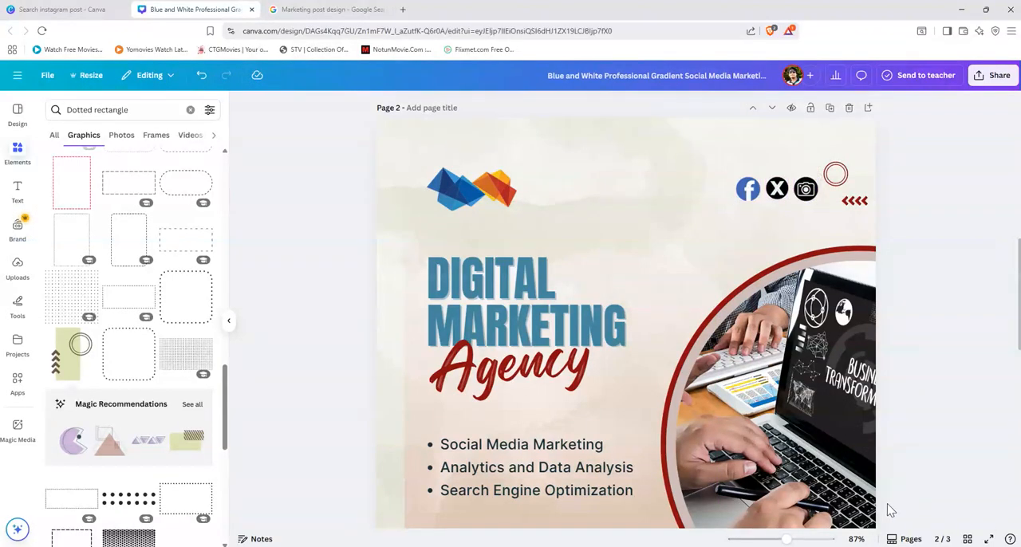
# Step: Shift page 2's background overlay left and slightly up to cover the exposed strip along the page's left edge
pyautogui.moveTo(787, 542); pyautogui.dragTo(775, 541)
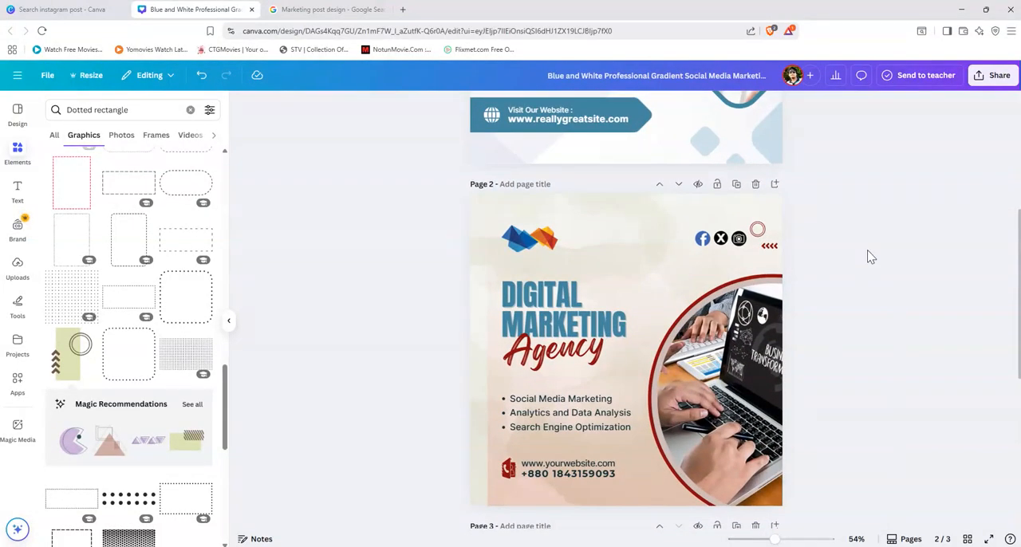
pyautogui.scroll(-1, 862, 311)
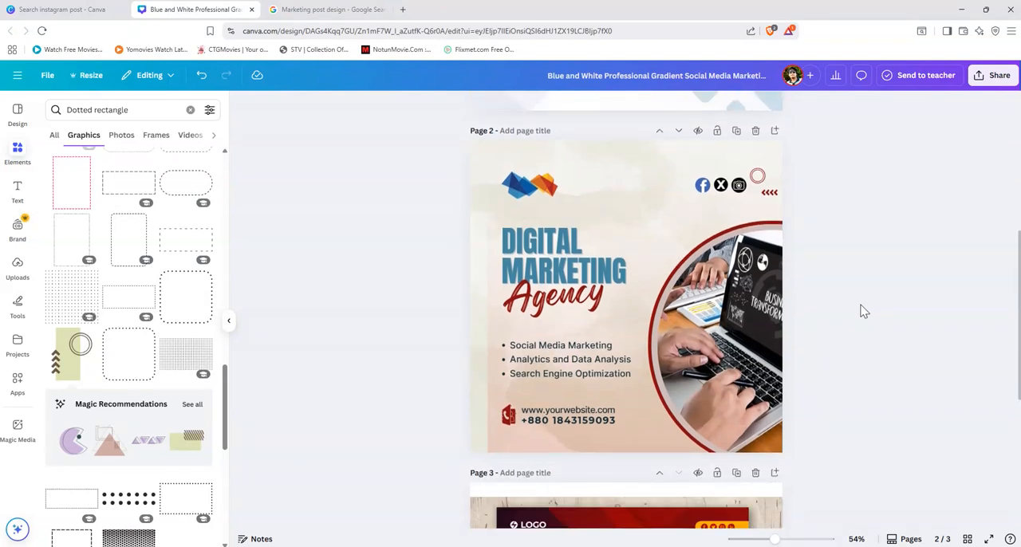
pyautogui.moveTo(483, 205); pyautogui.dragTo(446, 194)
pyautogui.click(890, 288)
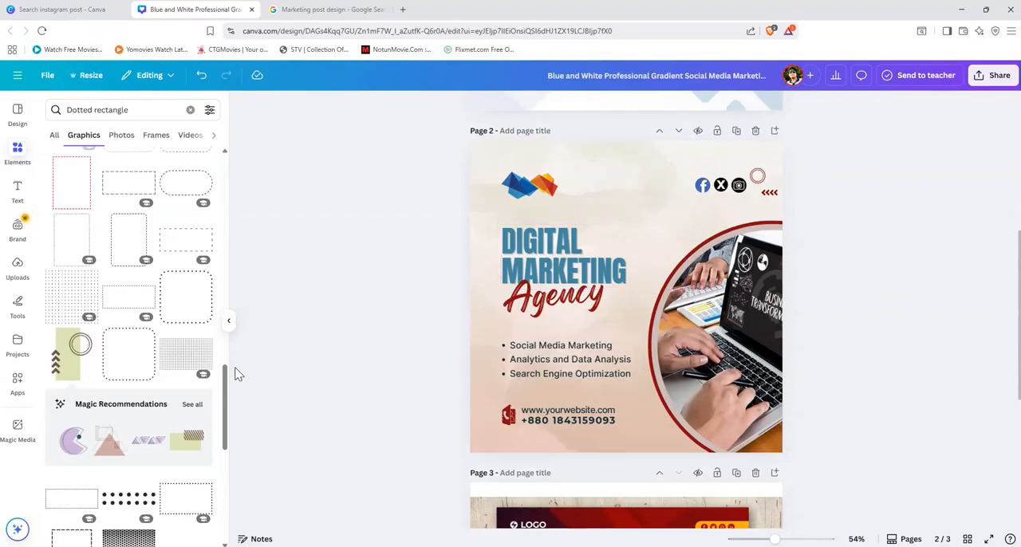
# Step: Add the small dot-grid graphic to page 2 and place it partly off the left page edge, level with the logo
pyautogui.scroll(5, 148, 397)
pyautogui.scroll(3, 147, 395)
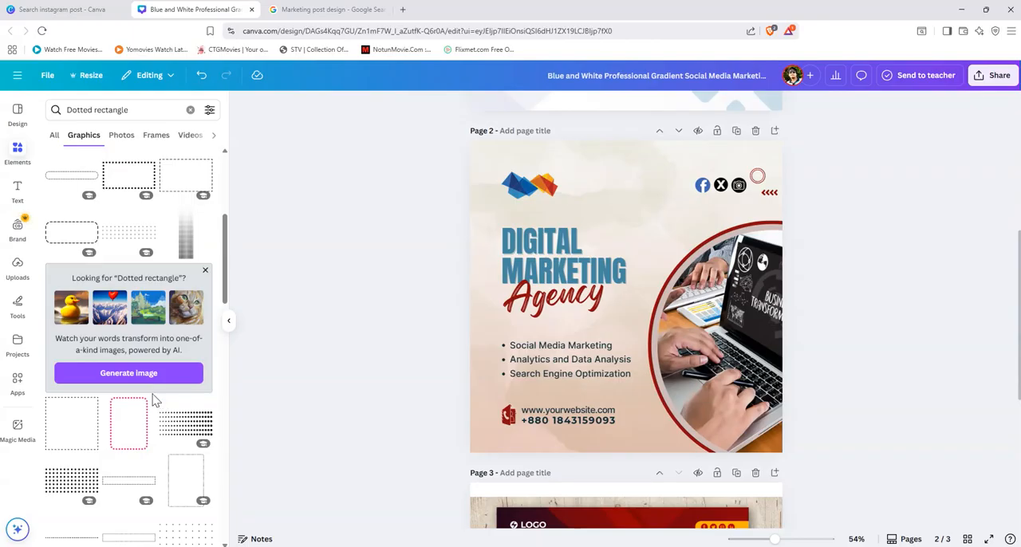
pyautogui.click(116, 240)
pyautogui.moveTo(587, 296); pyautogui.dragTo(449, 182)
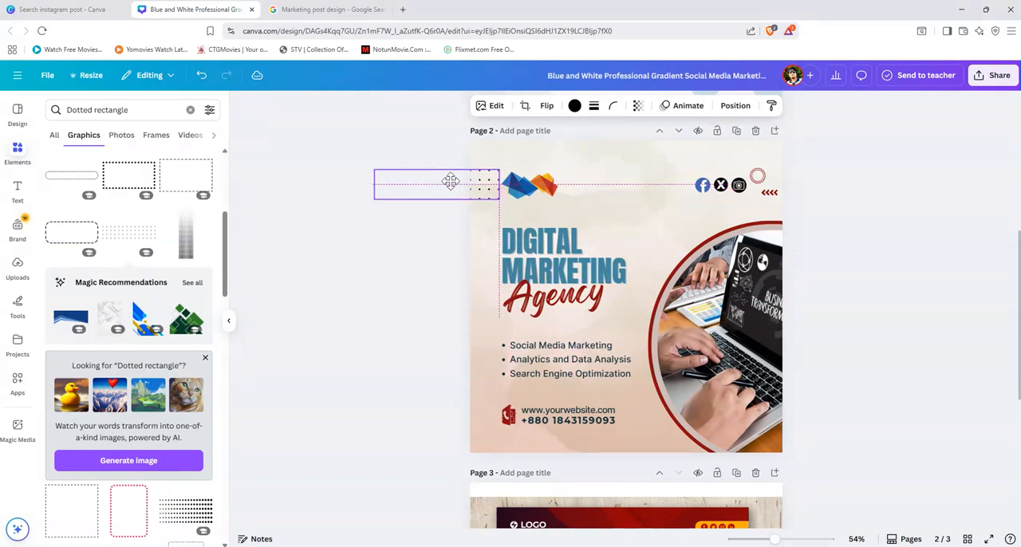
pyautogui.rightClick(450, 180)
pyautogui.click(869, 265)
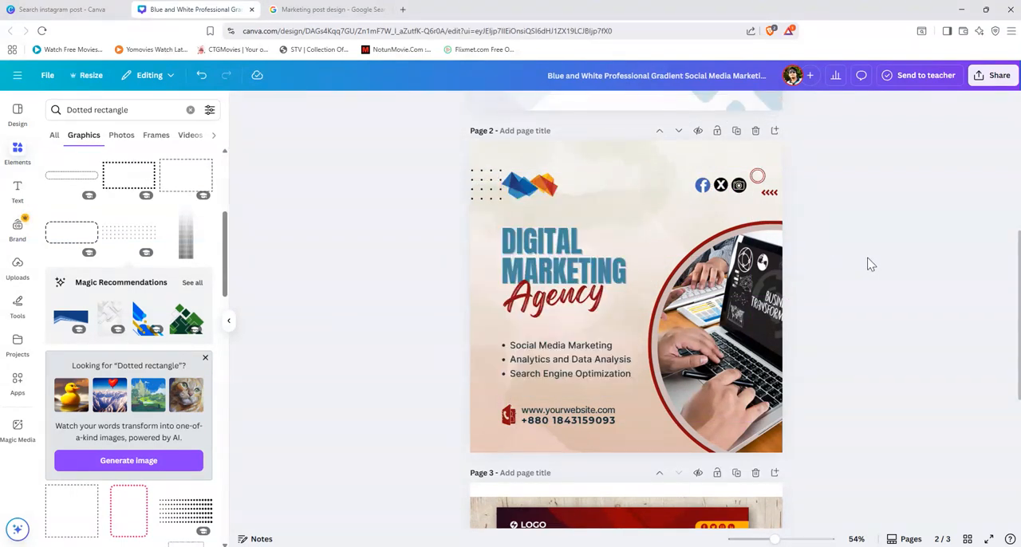
# Step: Nudge the dot grid slightly left to leave a small gap before the logo
pyautogui.moveTo(482, 182); pyautogui.dragTo(475, 180)
pyautogui.rightClick(475, 181)
pyautogui.click(379, 296)
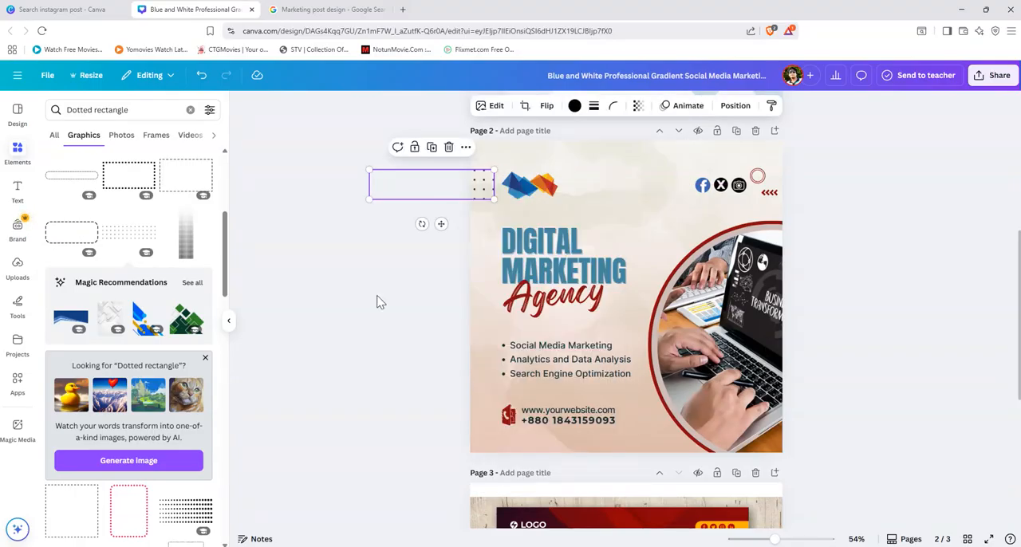
pyautogui.click(380, 302)
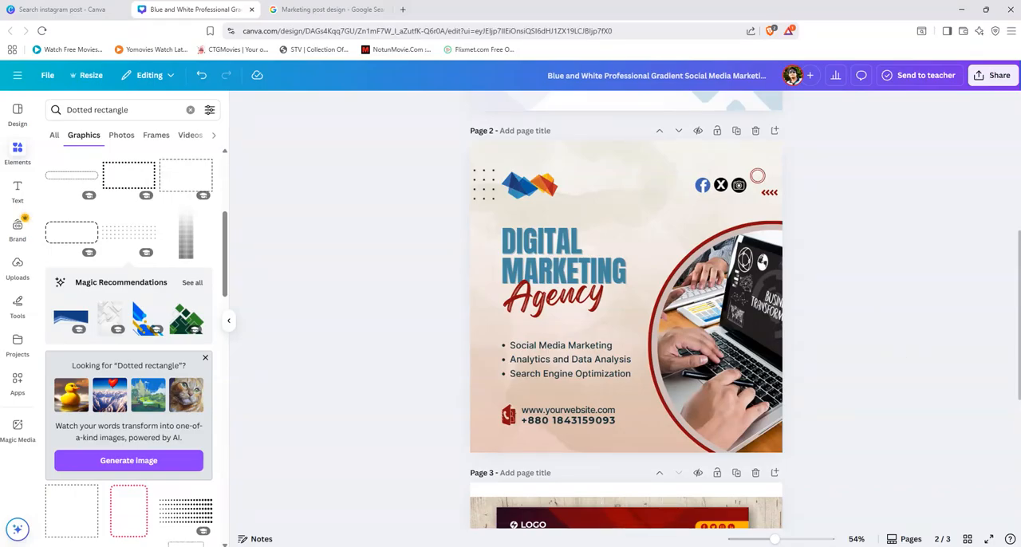
# Step: Compare the finished page 2 post with the reference design on page 3
pyautogui.click(229, 323)
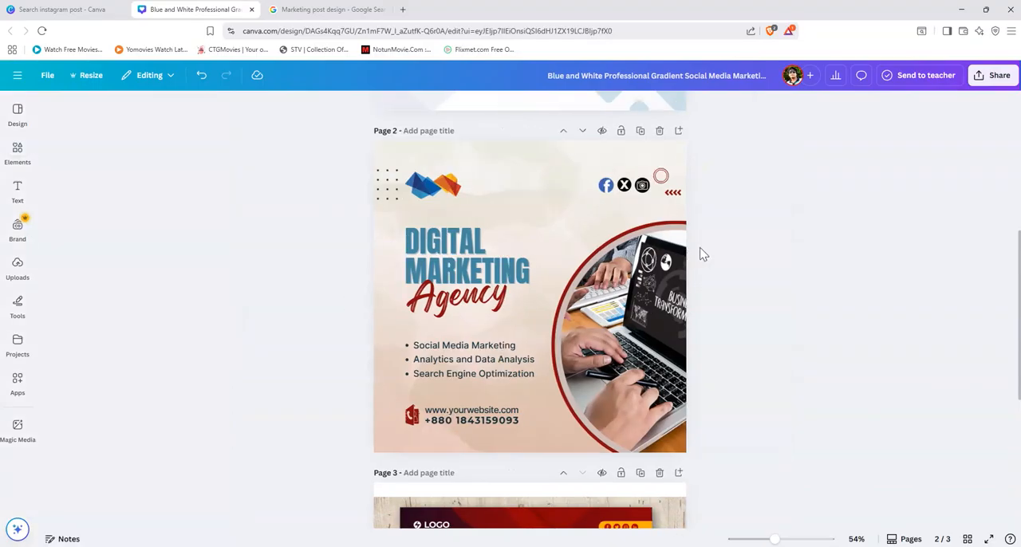
pyautogui.scroll(-2, 720, 359)
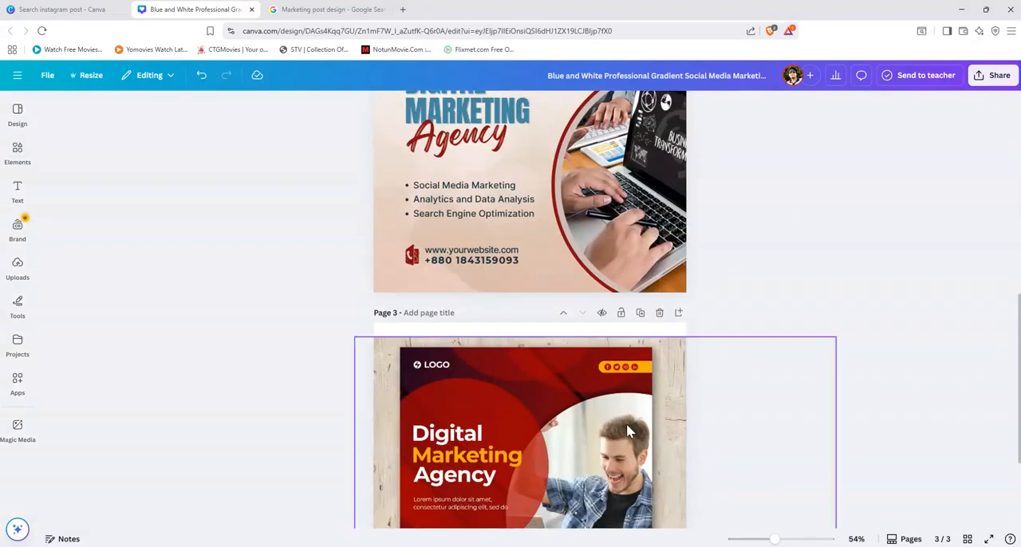
pyautogui.scroll(3, 628, 431)
pyautogui.scroll(-1, 737, 342)
pyautogui.scroll(1, 766, 375)
pyautogui.scroll(-1, 778, 382)
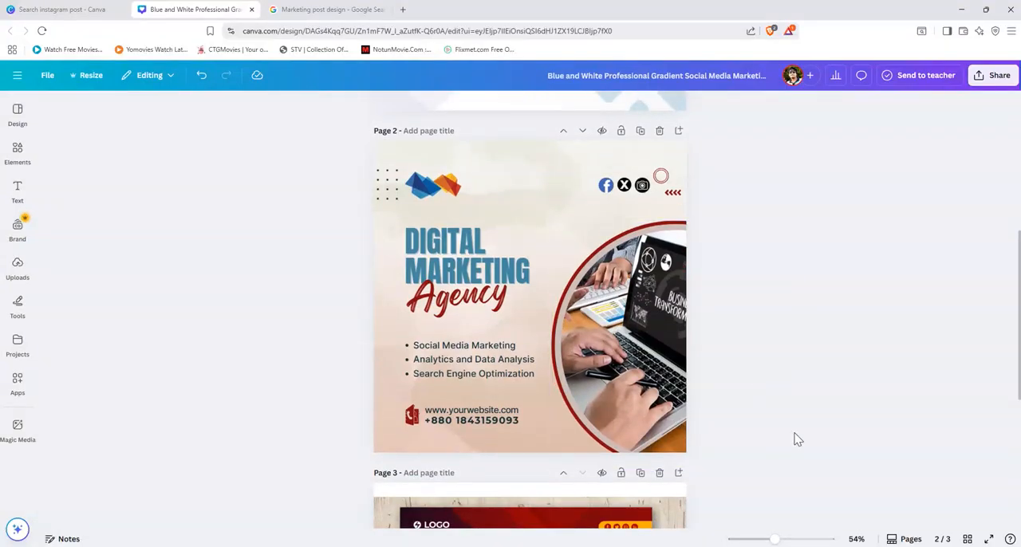
pyautogui.scroll(-3, 796, 440)
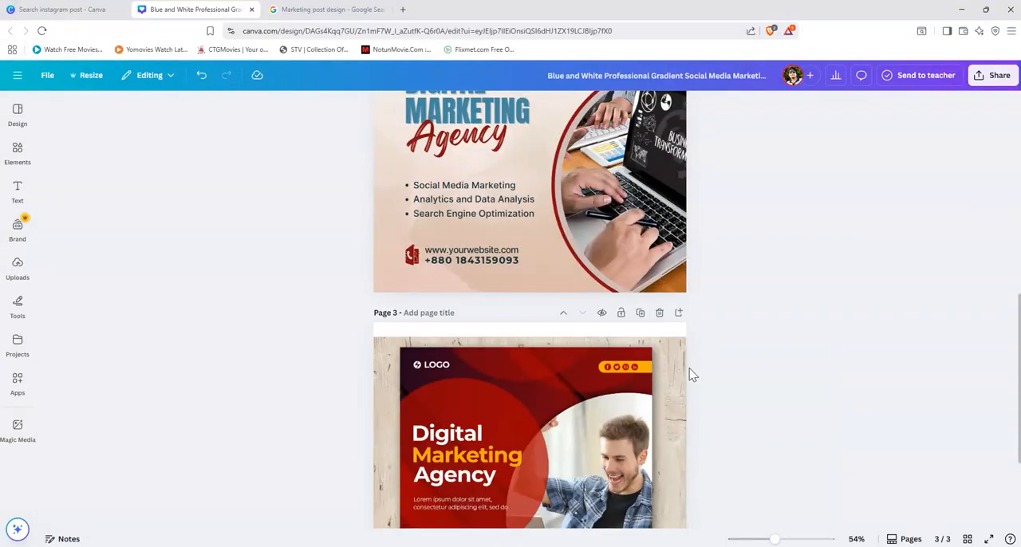
pyautogui.scroll(2, 693, 375)
pyautogui.scroll(1, 764, 314)
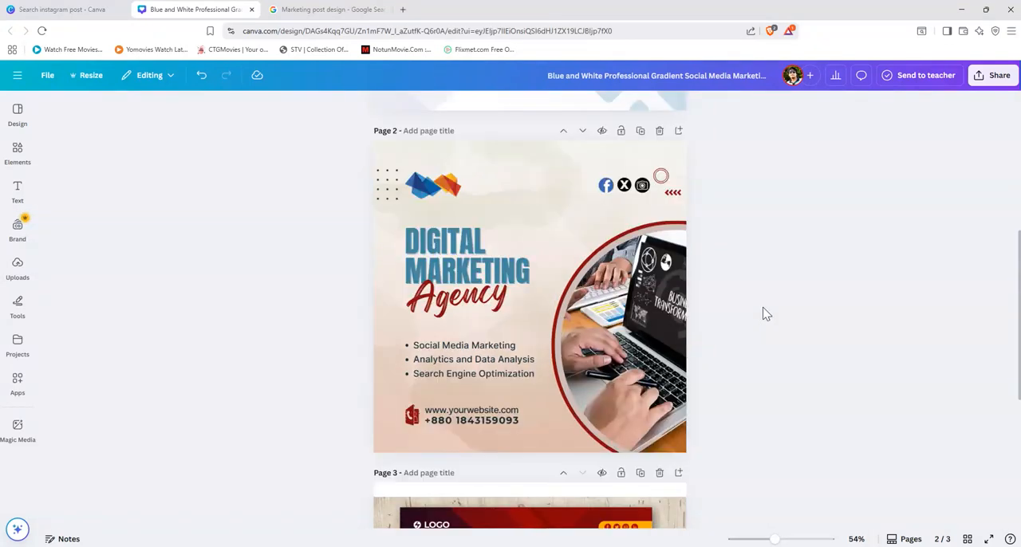
pyautogui.scroll(1, 763, 313)
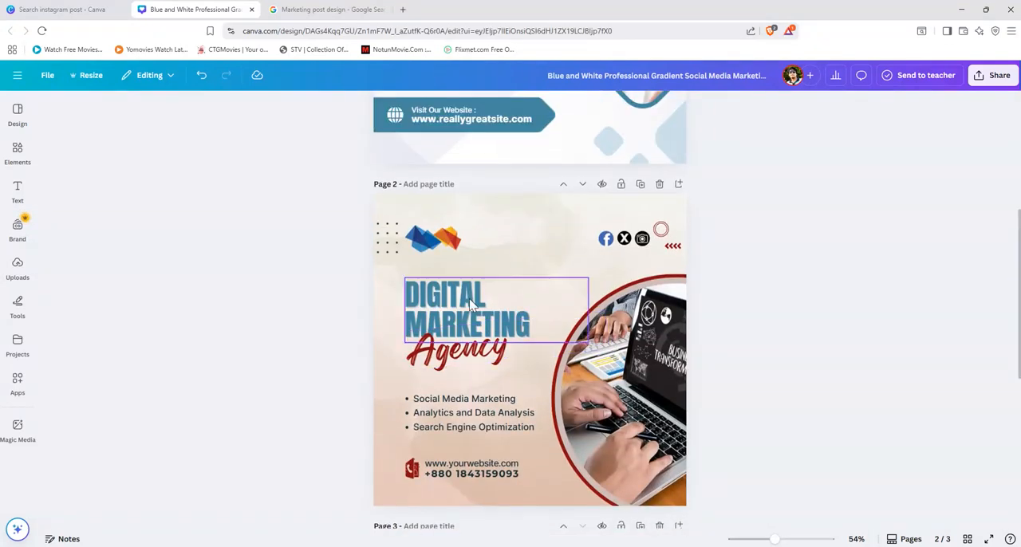
# Step: Recolour the "DIGITAL MARKETING" heading on page 2 to the blue document colour #4267b2
pyautogui.click(472, 304)
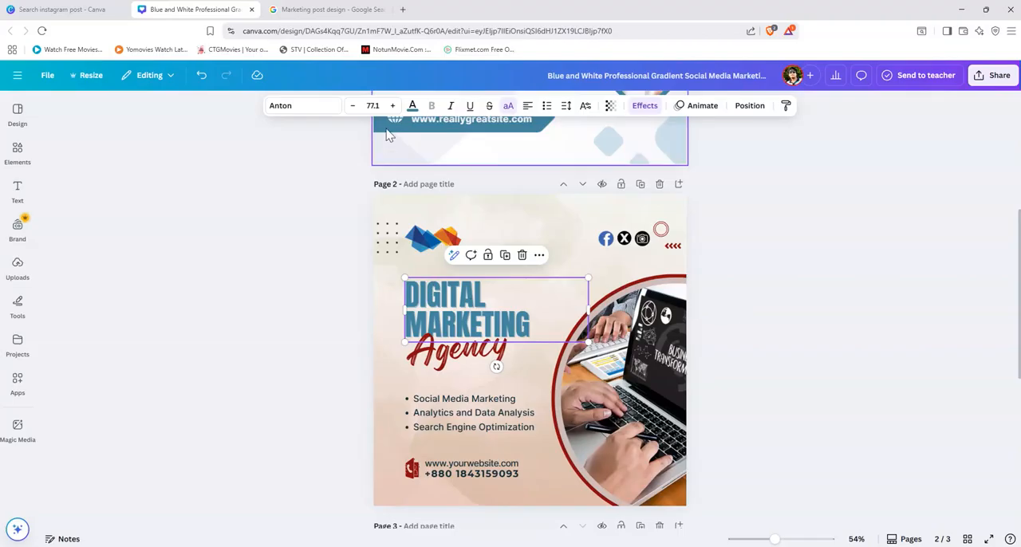
pyautogui.click(412, 107)
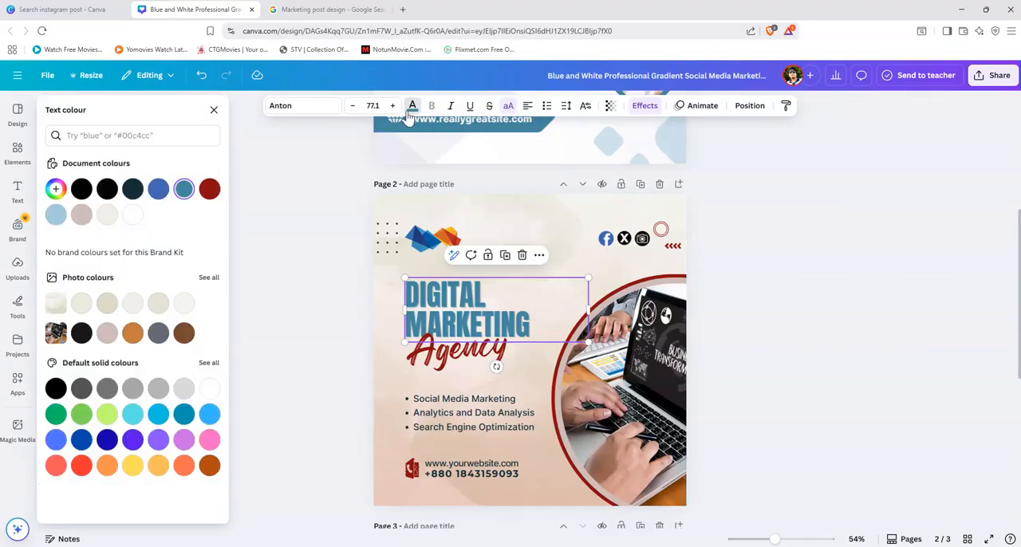
pyautogui.click(161, 191)
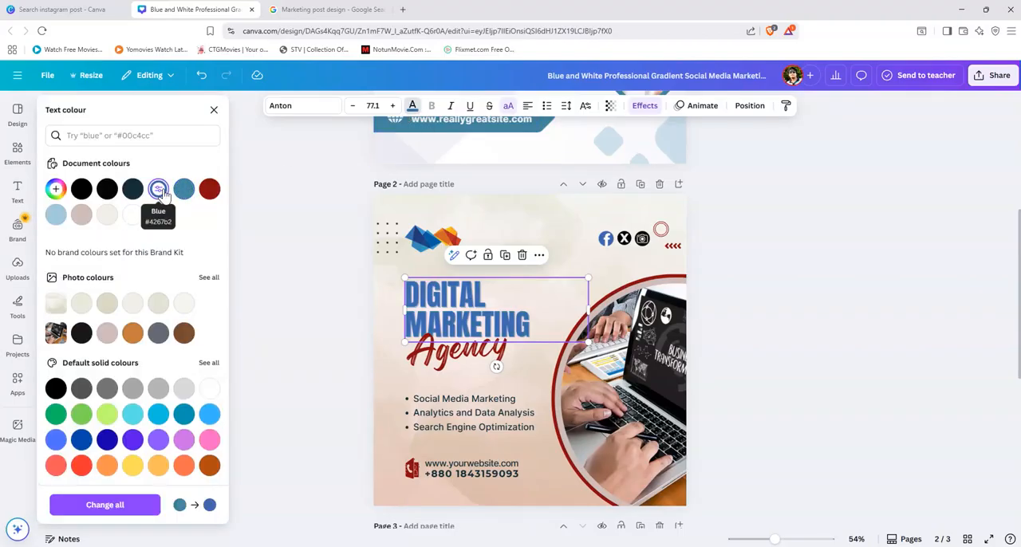
pyautogui.click(292, 275)
pyautogui.click(330, 359)
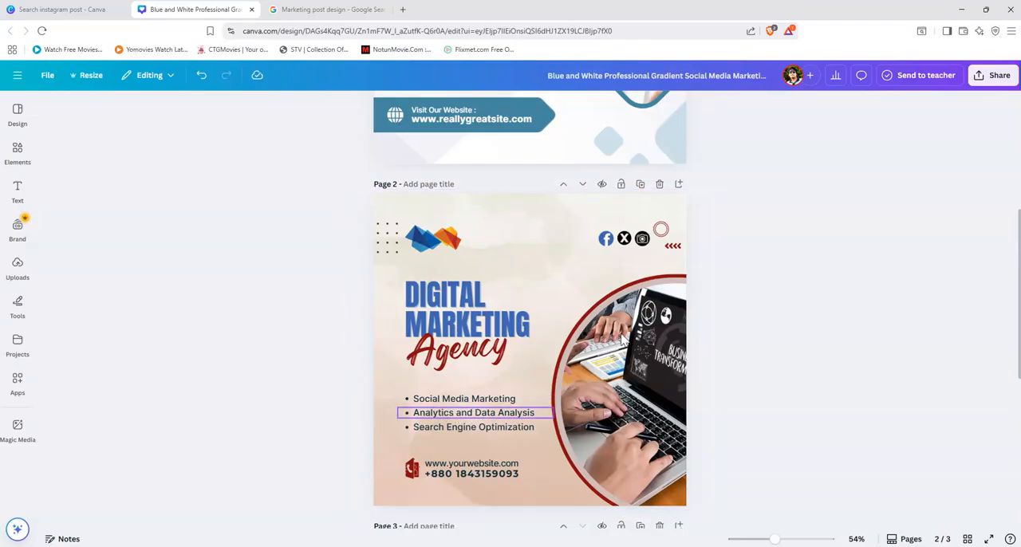
pyautogui.click(645, 242)
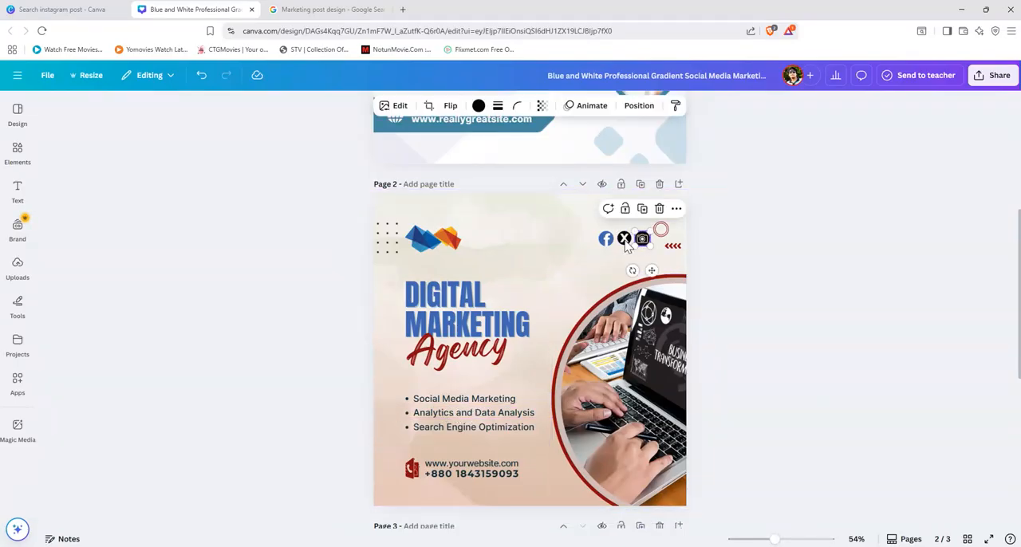
pyautogui.keyDown('shift'); pyautogui.click(624, 240); pyautogui.keyUp('shift')
pyautogui.keyDown('shift'); pyautogui.click(608, 241); pyautogui.keyUp('shift')
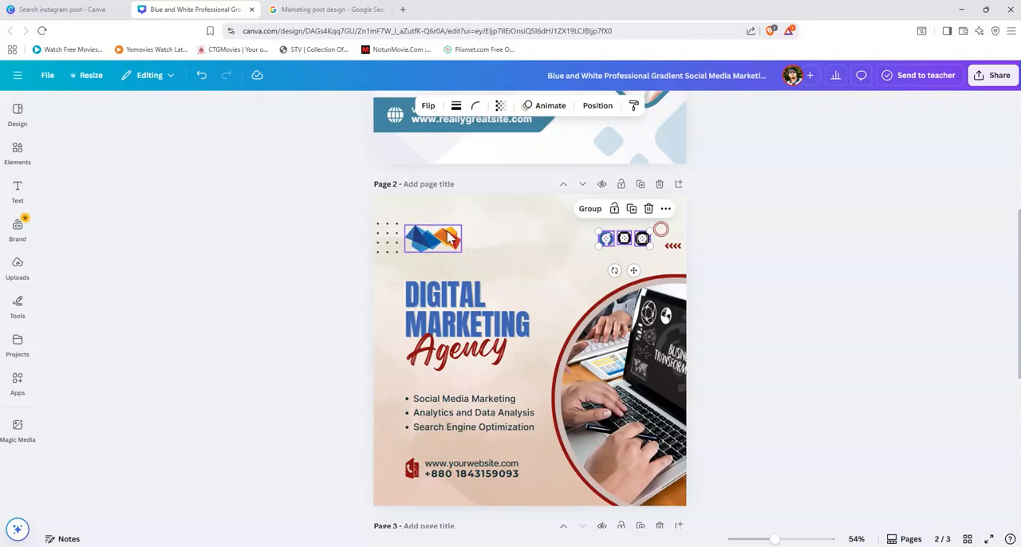
pyautogui.click(833, 223)
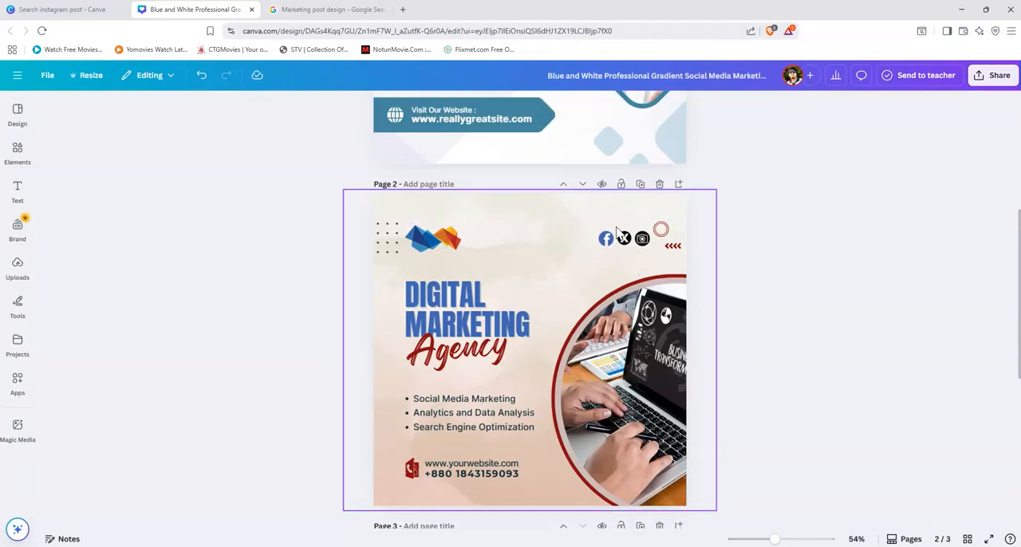
# Step: Recolour the Facebook, X and camera icons on page 2 with the orange-brown swatch from the photo colours
pyautogui.click(607, 240)
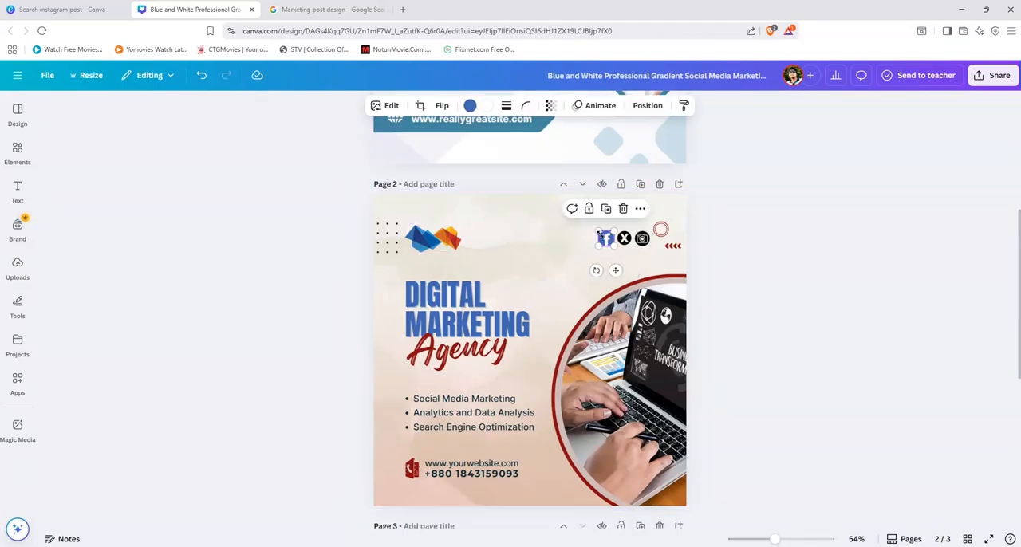
pyautogui.click(471, 107)
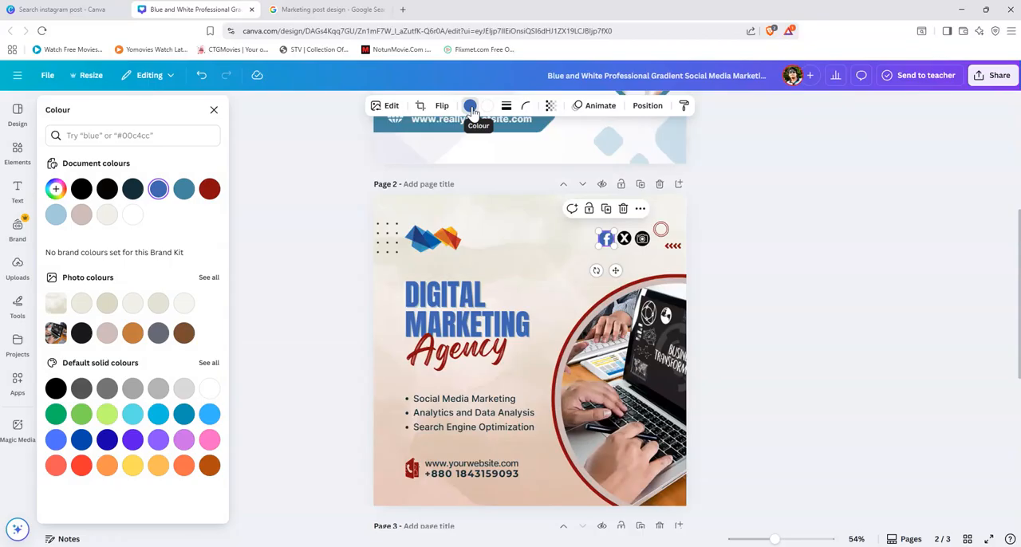
pyautogui.click(134, 334)
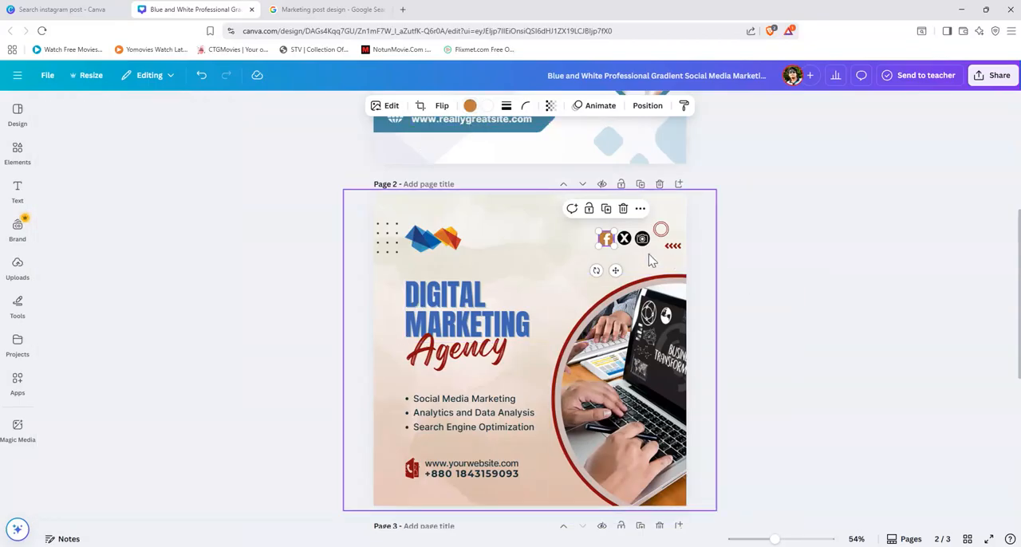
pyautogui.click(625, 241)
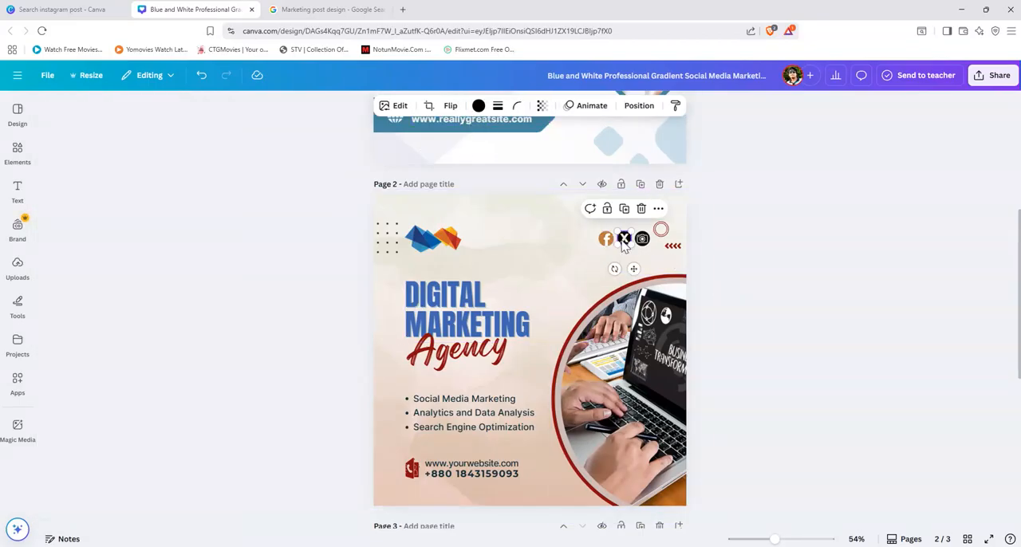
pyautogui.click(478, 107)
pyautogui.click(133, 334)
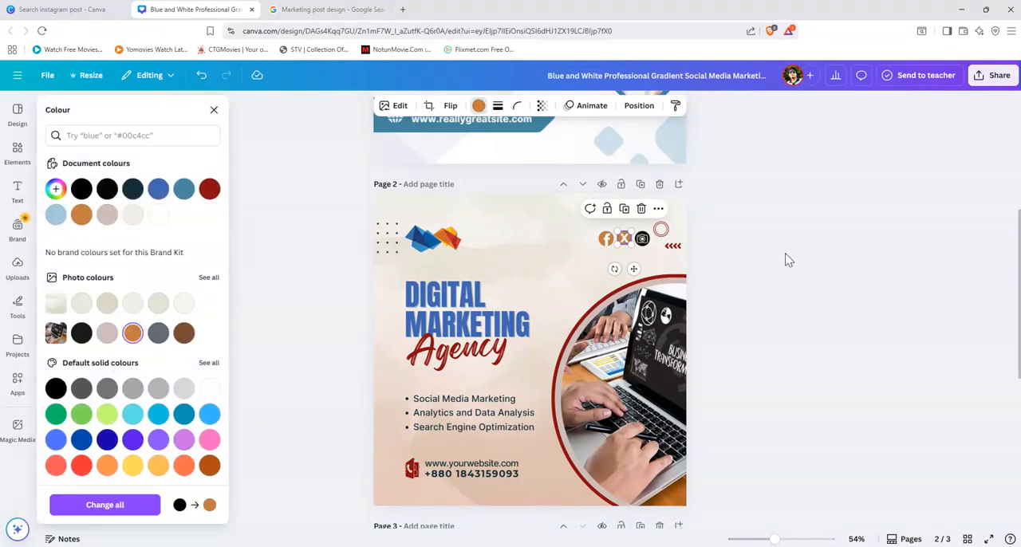
pyautogui.click(786, 254)
pyautogui.click(645, 241)
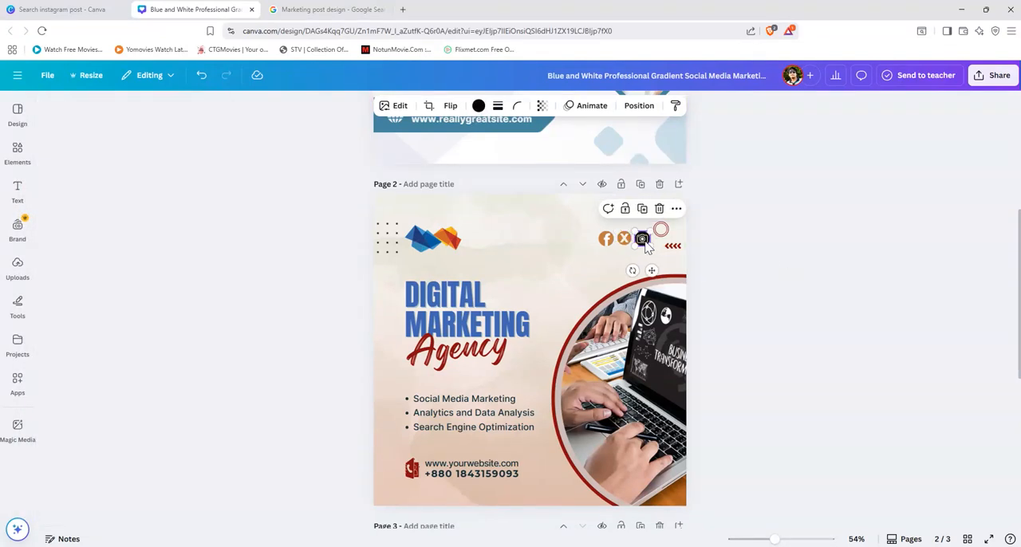
pyautogui.click(478, 106)
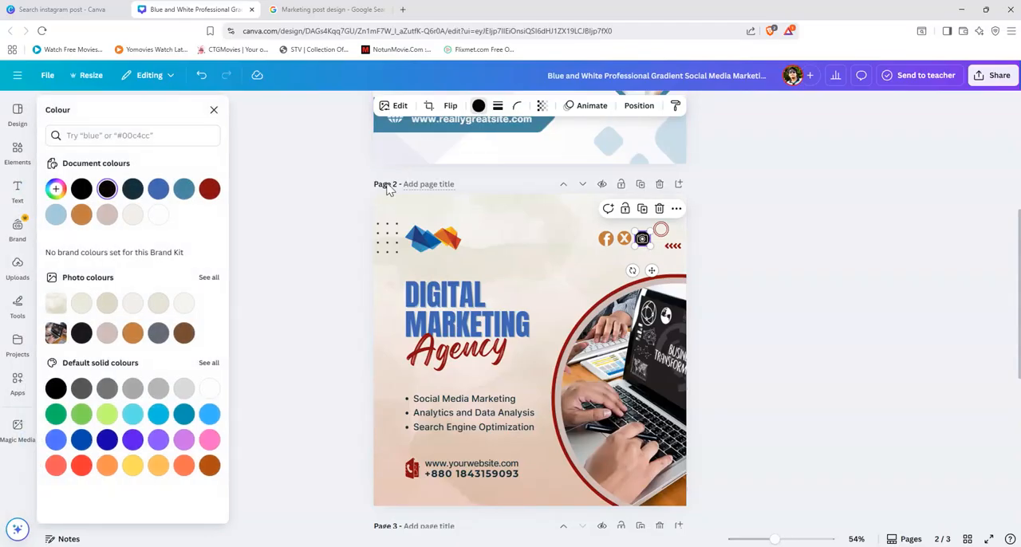
pyautogui.click(133, 333)
pyautogui.press('Escape')
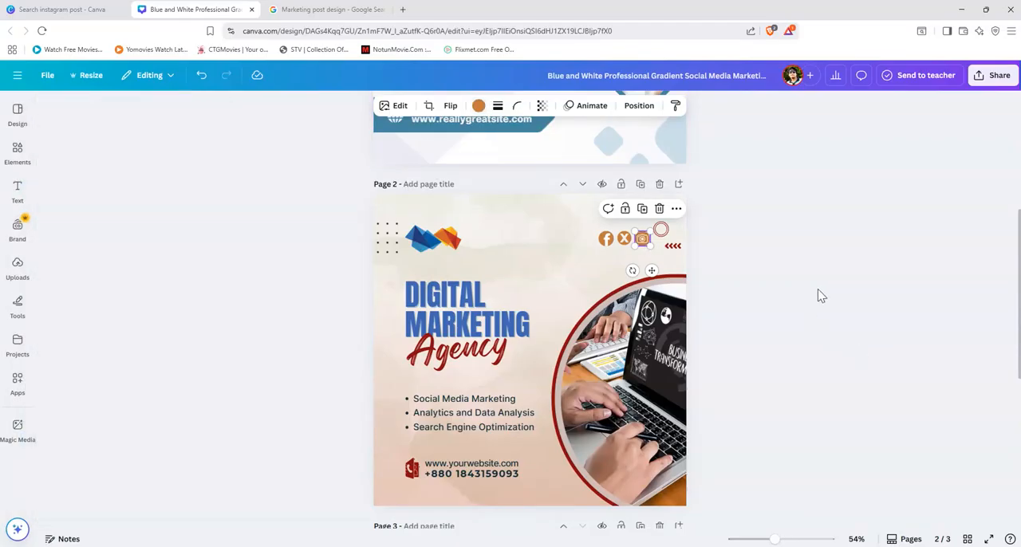
pyautogui.click(802, 268)
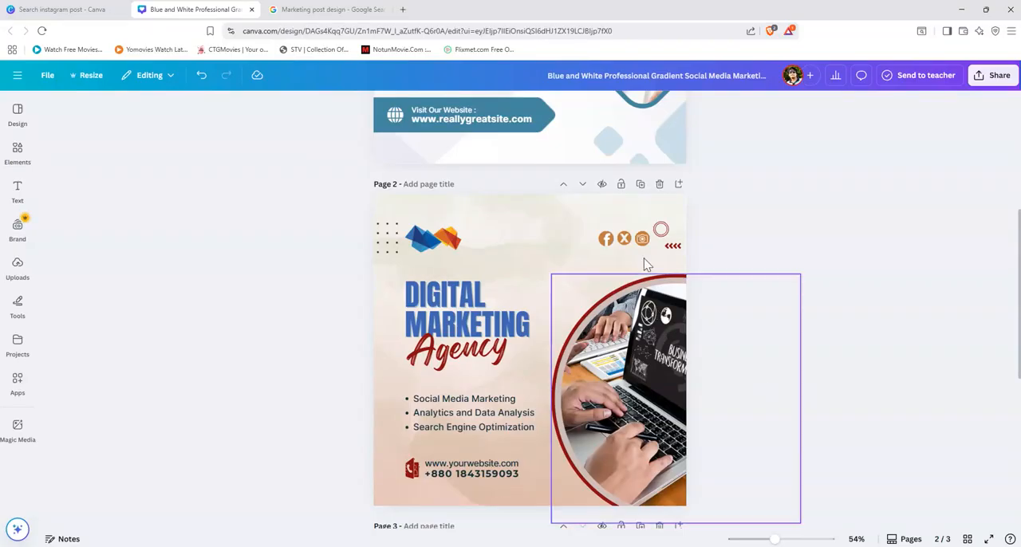
# Step: Shrink the Facebook icon slightly to match the size of the X and camera icons
pyautogui.click(608, 241)
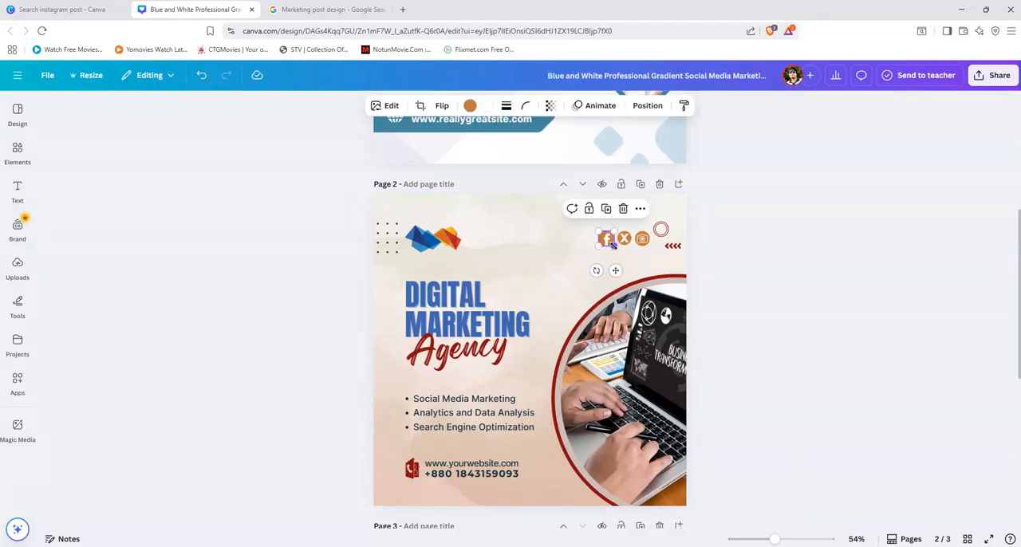
pyautogui.click(812, 287)
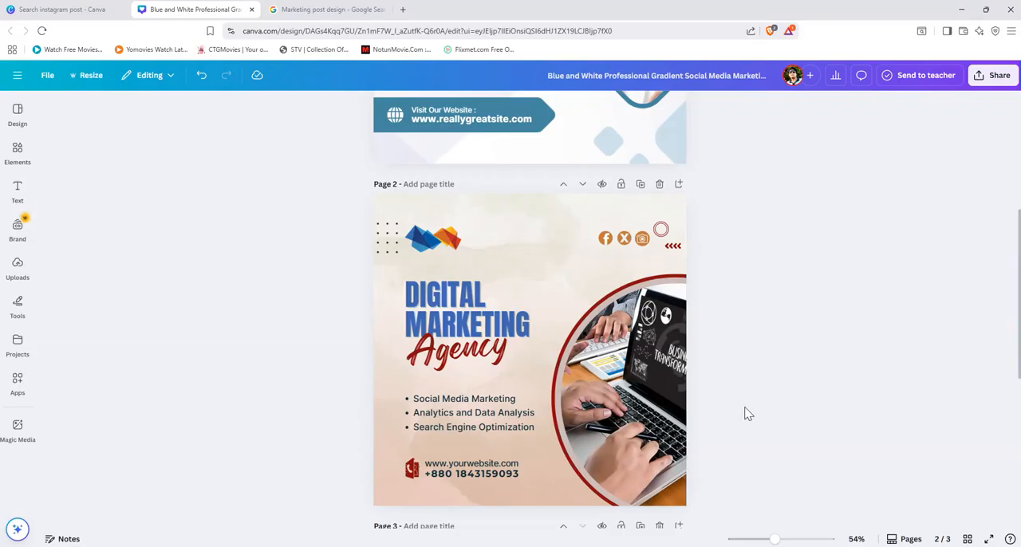
# Step: Delete the page 3 reference image and the original template on page 1, keeping only the recreated post
pyautogui.scroll(-2, 748, 411)
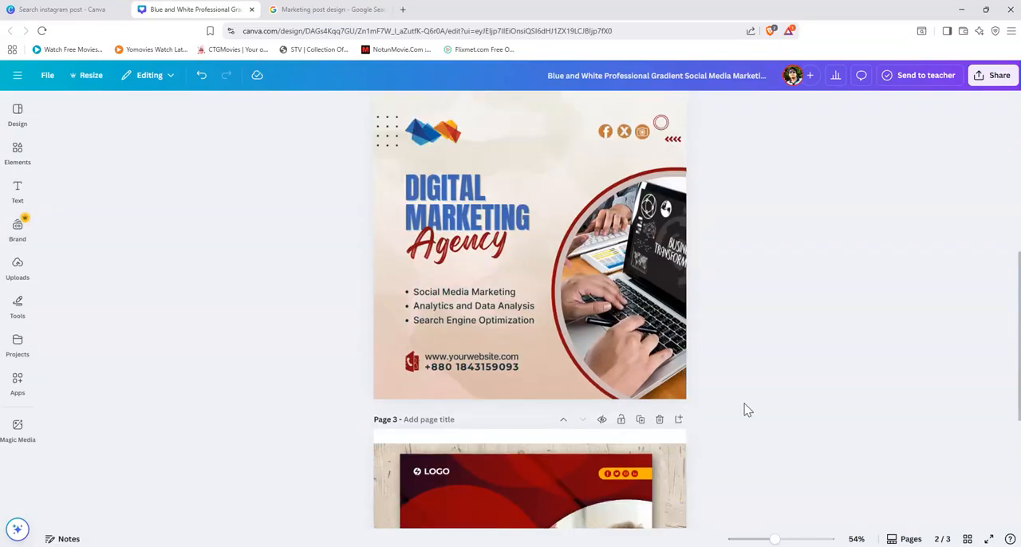
pyautogui.click(660, 420)
pyautogui.scroll(7, 782, 443)
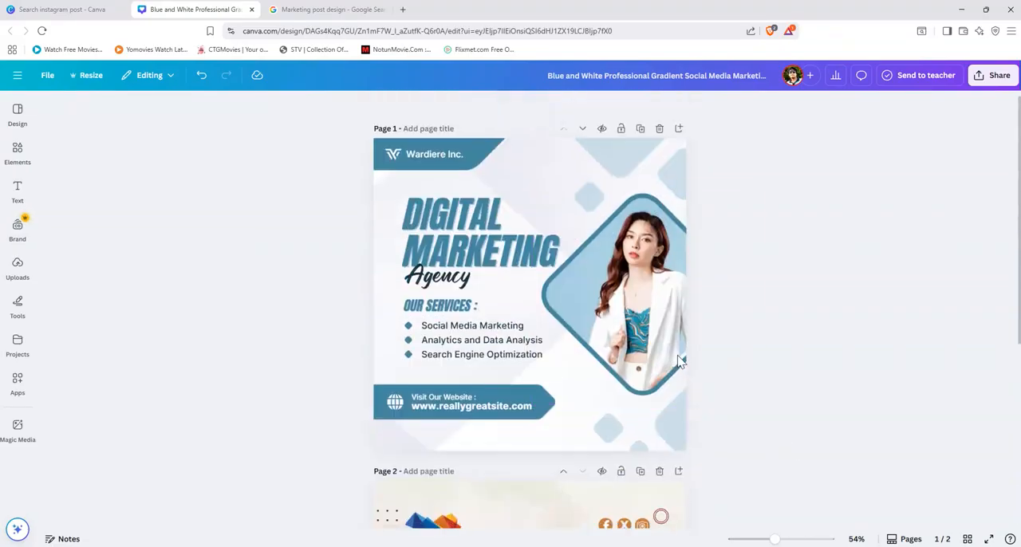
pyautogui.click(659, 129)
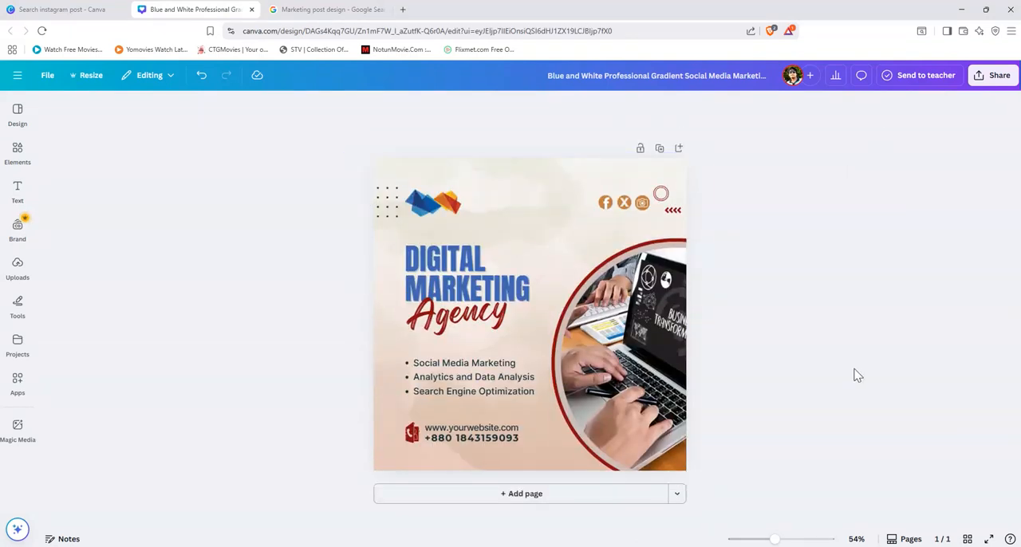
# Step: Review the file types offered for downloading the design, and leave the download options without exporting
pyautogui.click(994, 75)
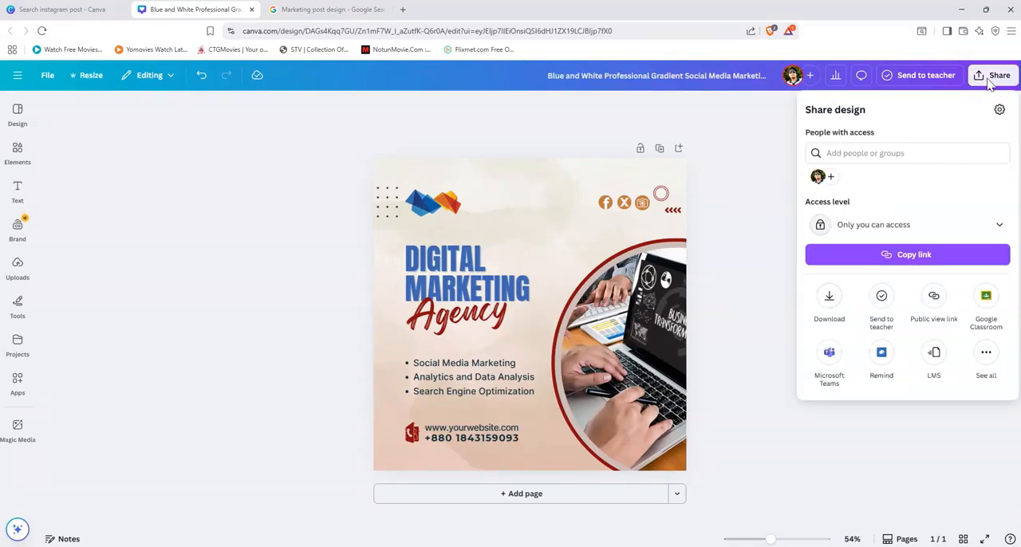
pyautogui.click(829, 302)
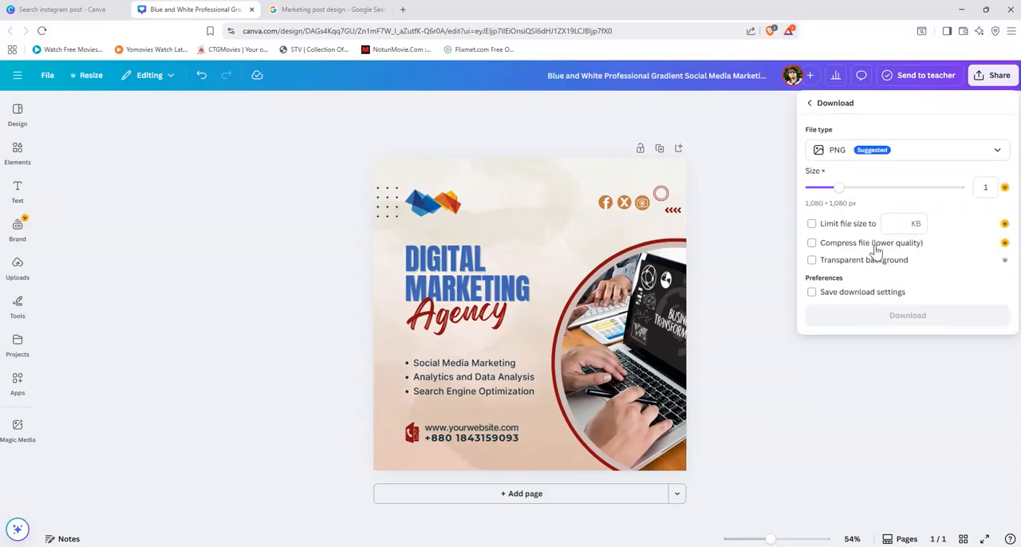
pyautogui.click(923, 158)
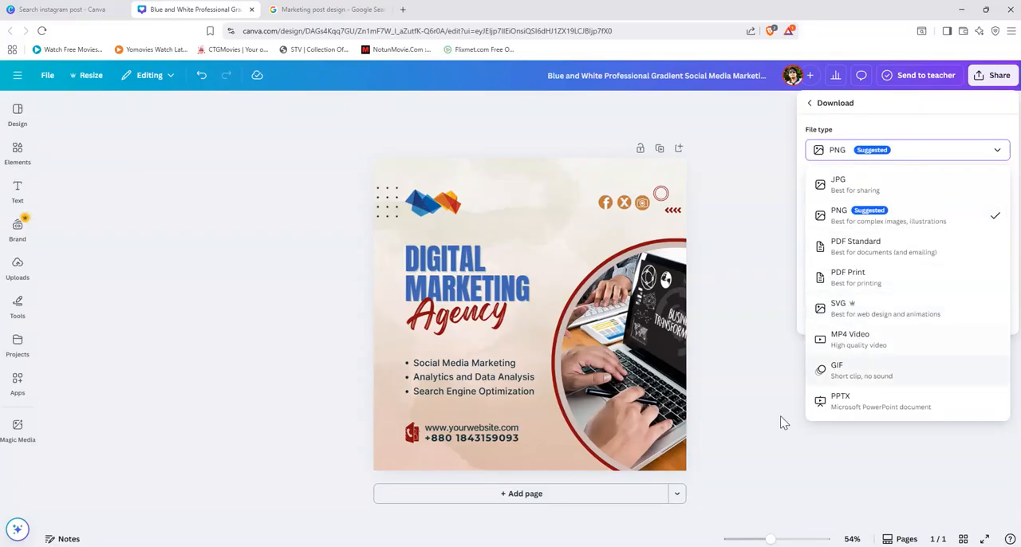
pyautogui.click(869, 469)
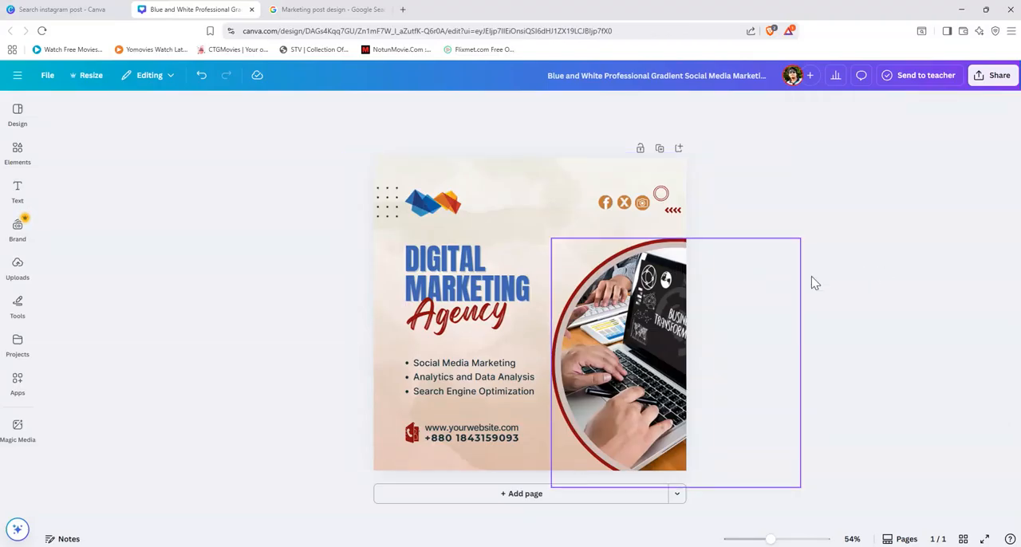
# Step: Open the page animation options for the post
pyautogui.click(576, 177)
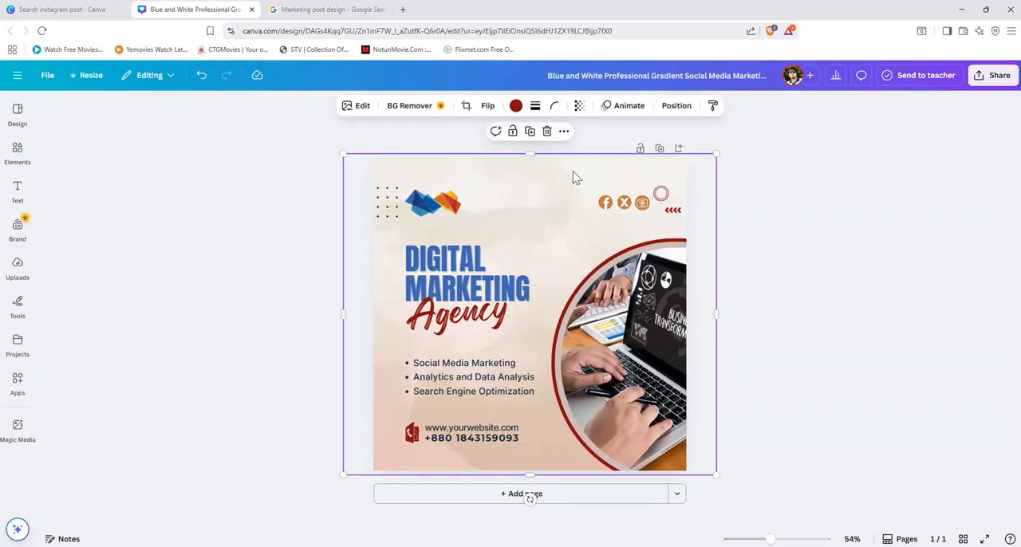
pyautogui.click(621, 112)
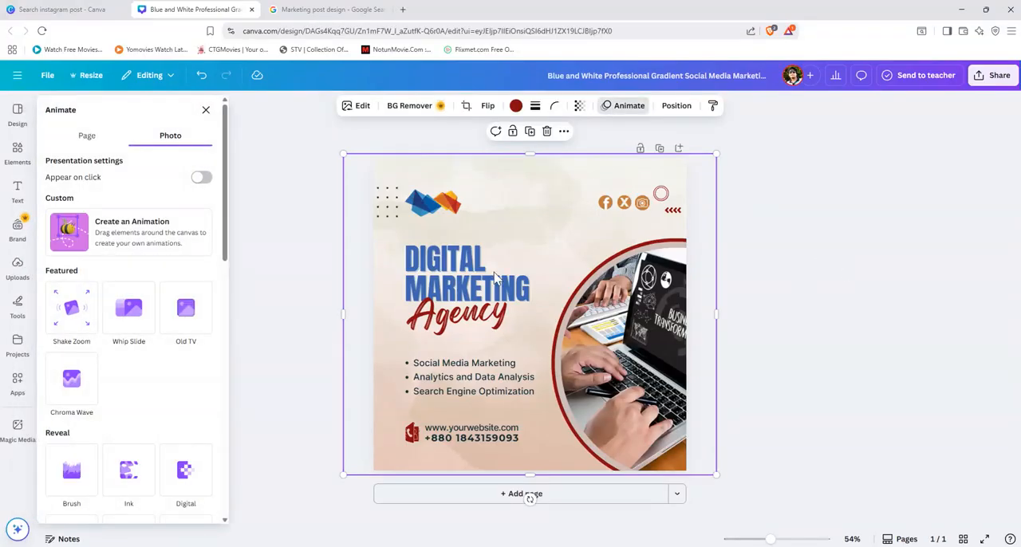
pyautogui.click(83, 136)
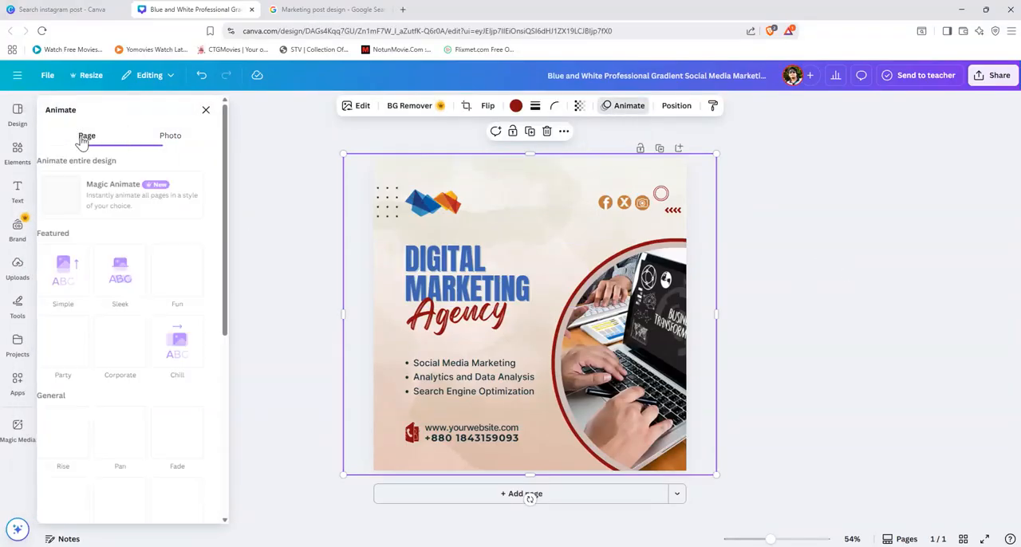
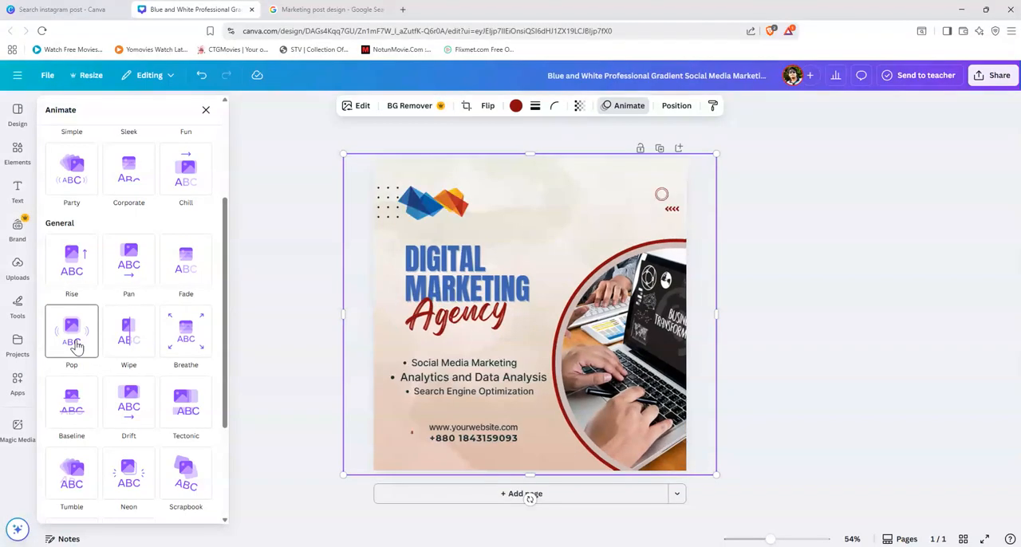
# Step: Apply the Pop animation to the page and set it to animate on both enter and exit
pyautogui.click(73, 341)
pyautogui.scroll(-1, 148, 379)
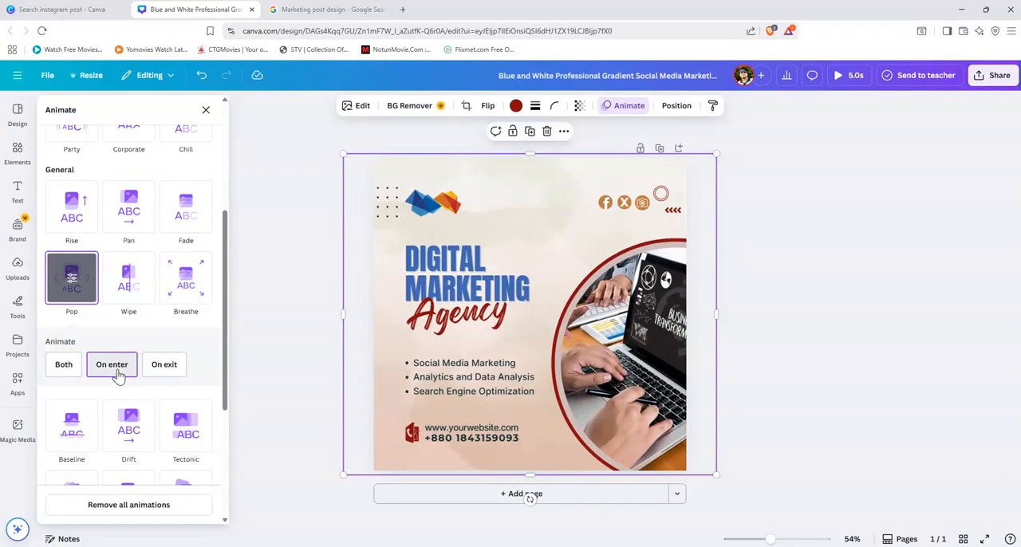
pyautogui.click(64, 369)
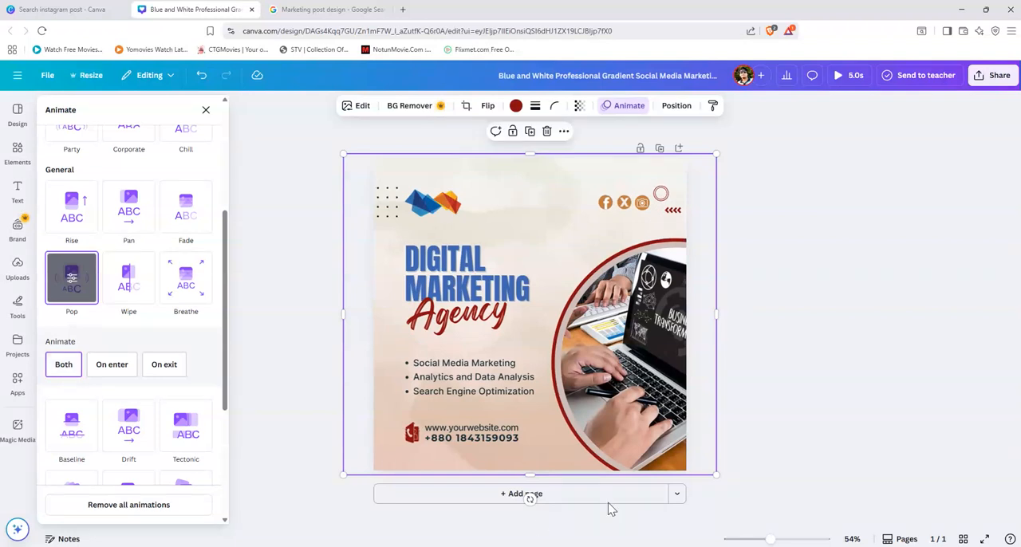
# Step: Play the 5-second preview of the animated post, and return to the editor
pyautogui.click(852, 76)
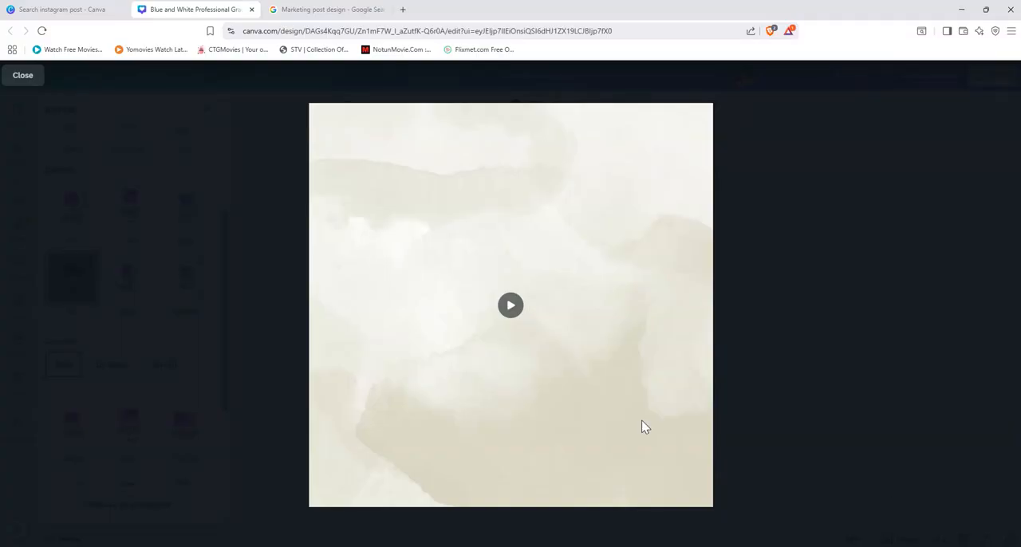
pyautogui.click(512, 308)
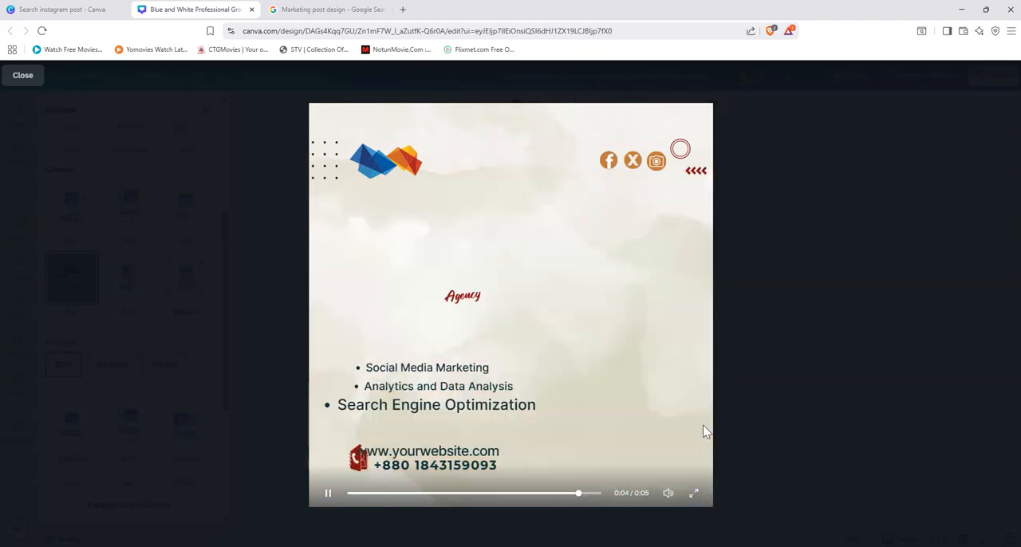
pyautogui.click(22, 76)
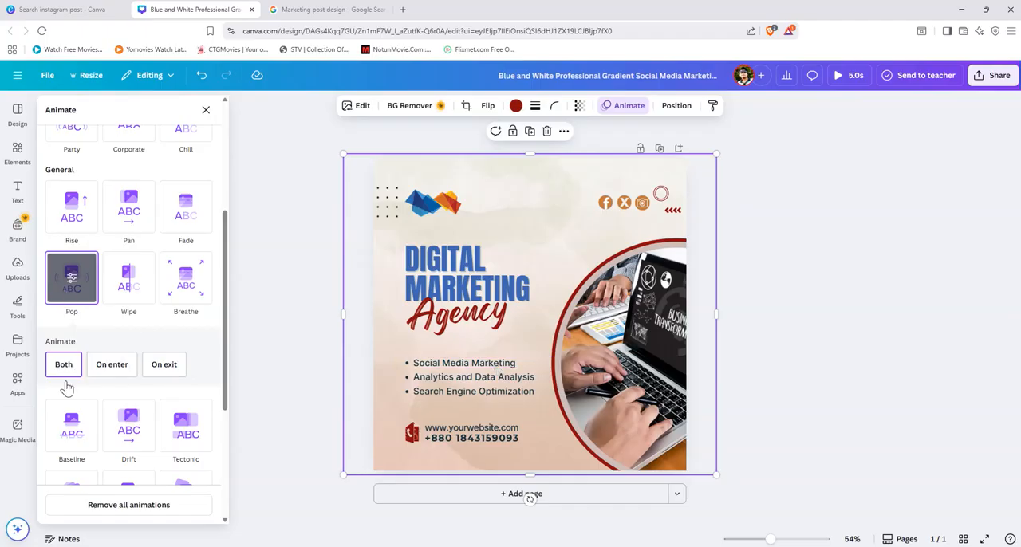
# Step: Reselect the Pop animation, look through the other animation styles, set Pop to Both again, and leave the animation options
pyautogui.click(71, 285)
pyautogui.scroll(-1, 128, 319)
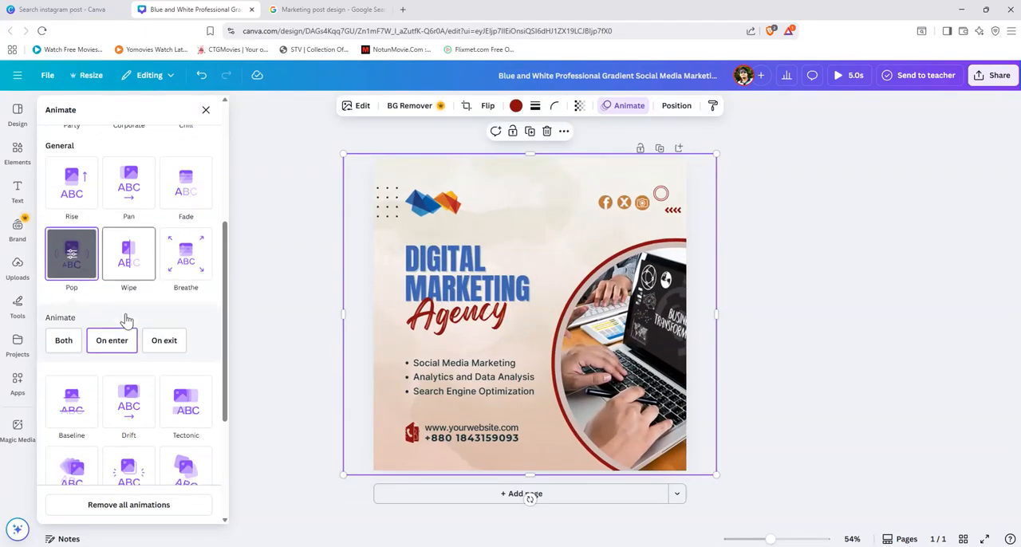
pyautogui.scroll(-2, 125, 320)
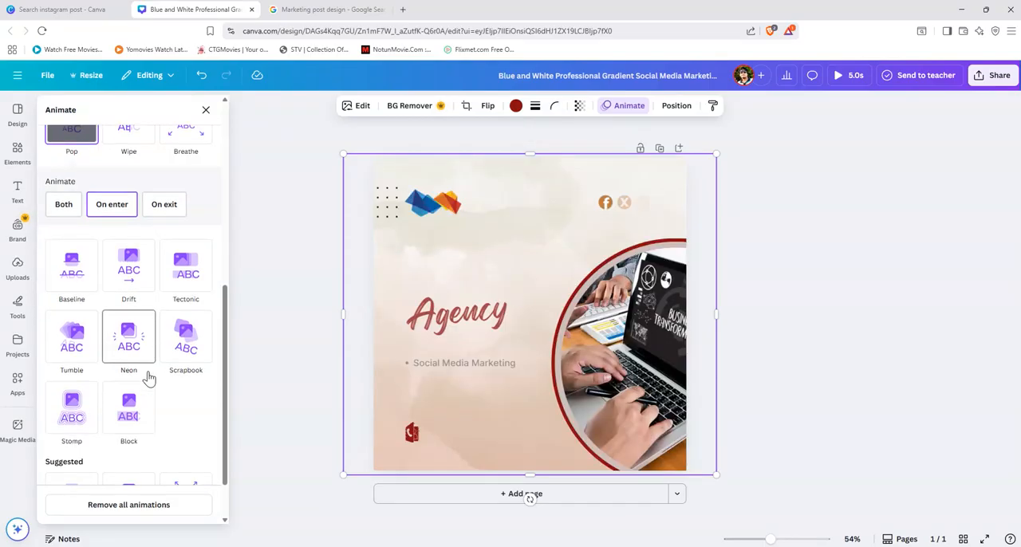
pyautogui.scroll(2, 149, 376)
pyautogui.scroll(1, 140, 363)
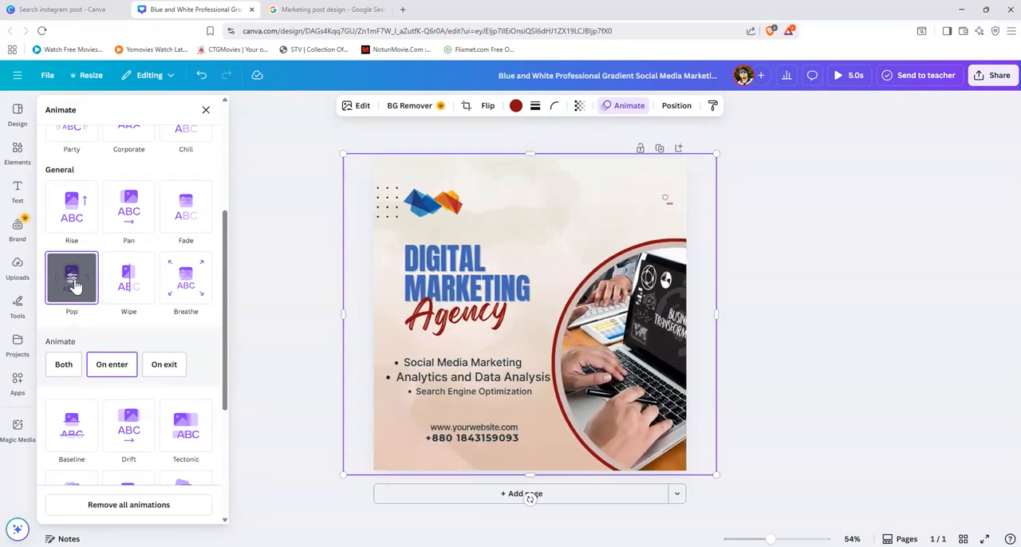
pyautogui.click(63, 365)
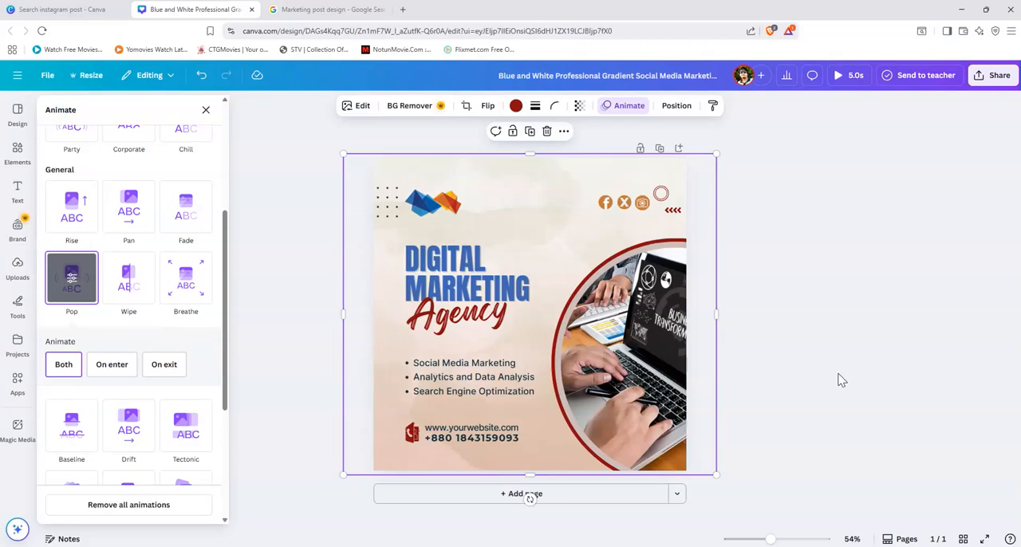
pyautogui.press('Escape')
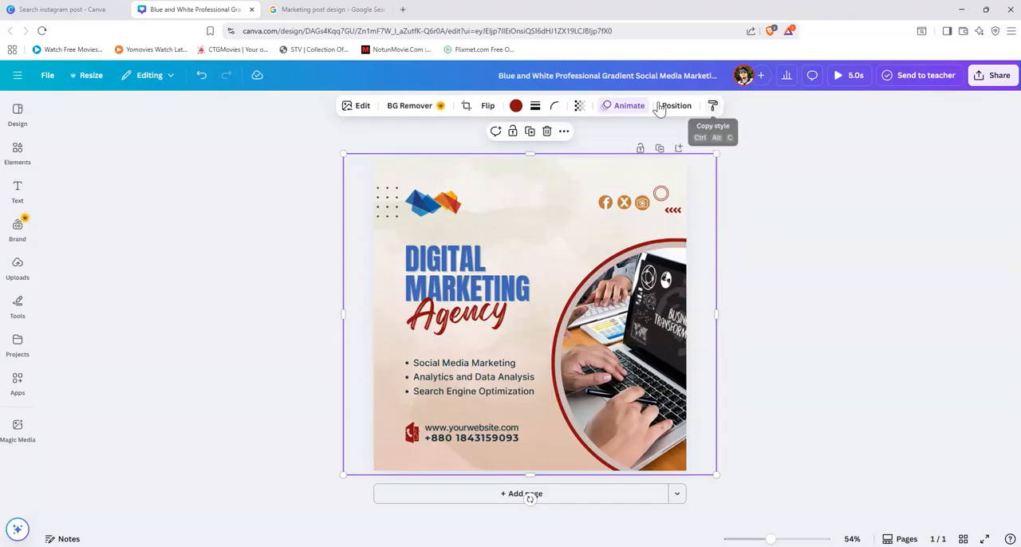
# Step: Compare MP4 Video download qualities between 960 × 960 and 2,880 × 2,880 px, return to 1,080 × 1,080 px, and leave without exporting
pyautogui.click(982, 76)
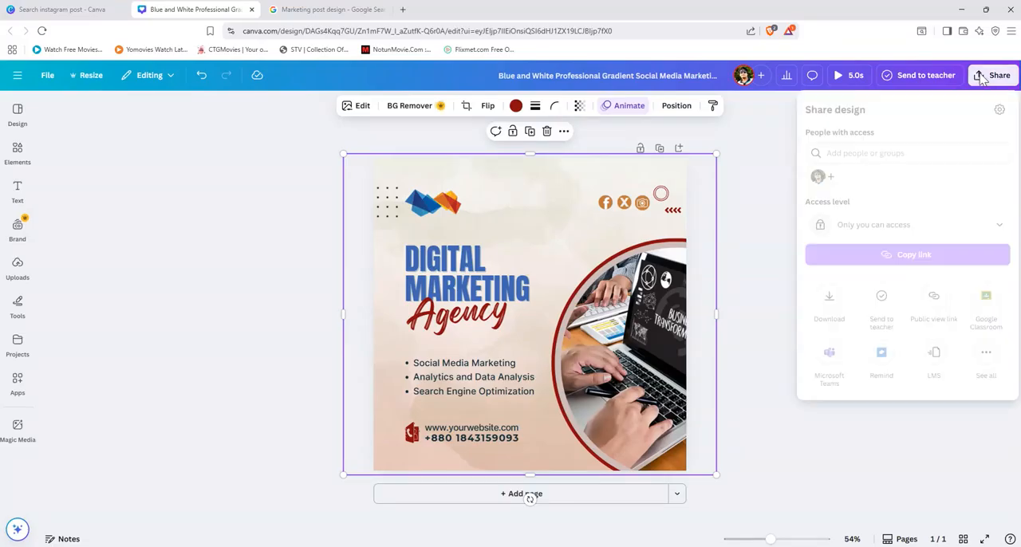
pyautogui.click(829, 299)
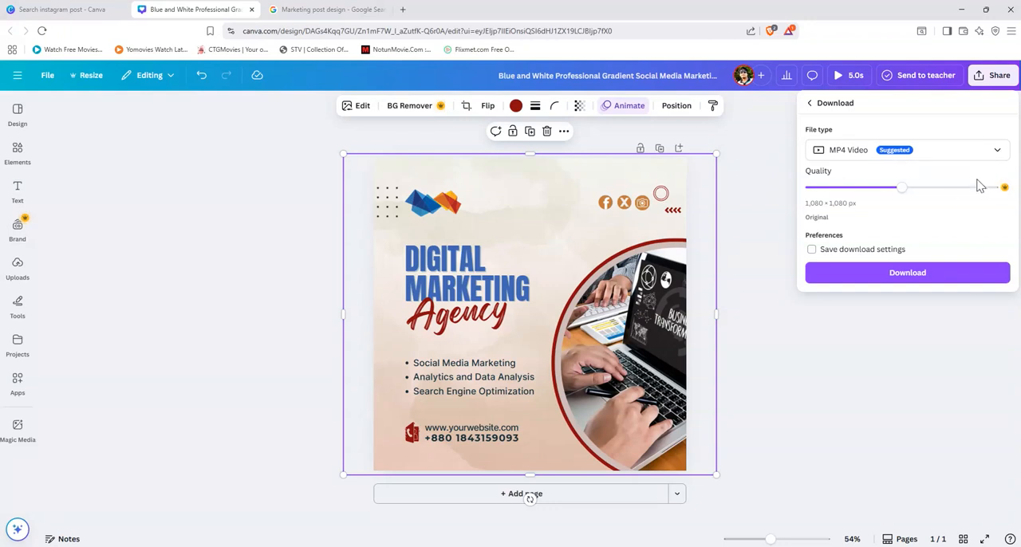
pyautogui.moveTo(919, 195); pyautogui.dragTo(1010, 197)
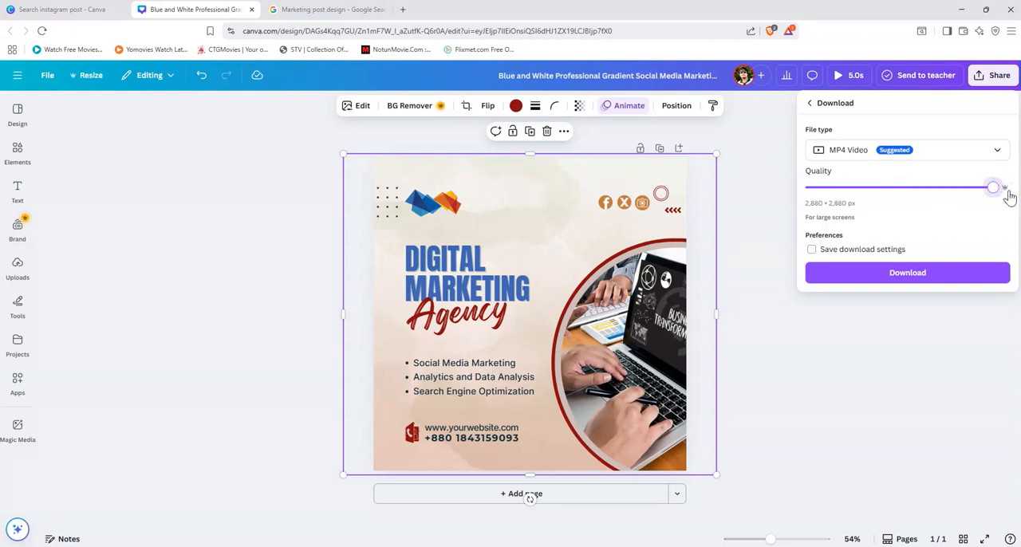
pyautogui.rightClick(998, 196)
pyautogui.click(847, 181)
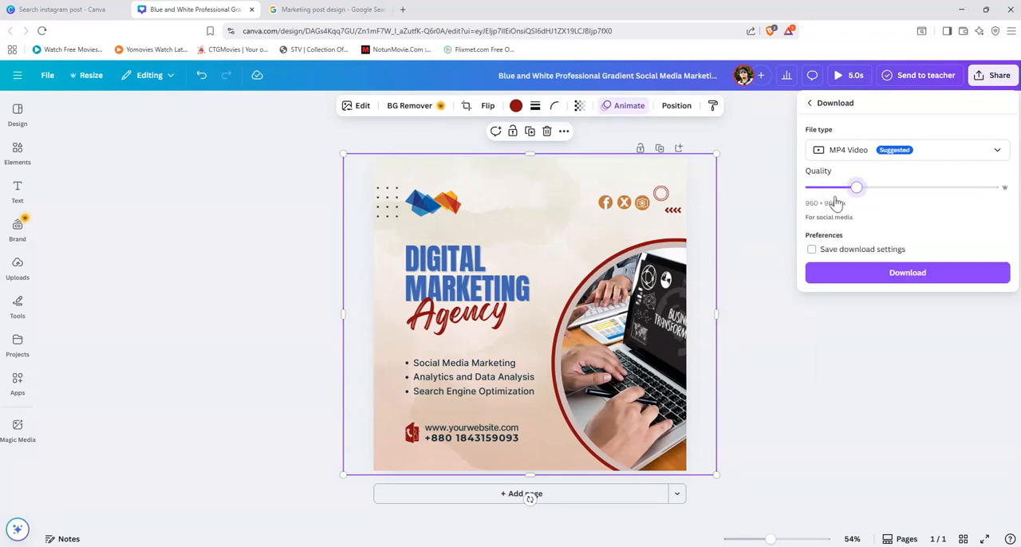
pyautogui.moveTo(857, 190); pyautogui.dragTo(999, 190)
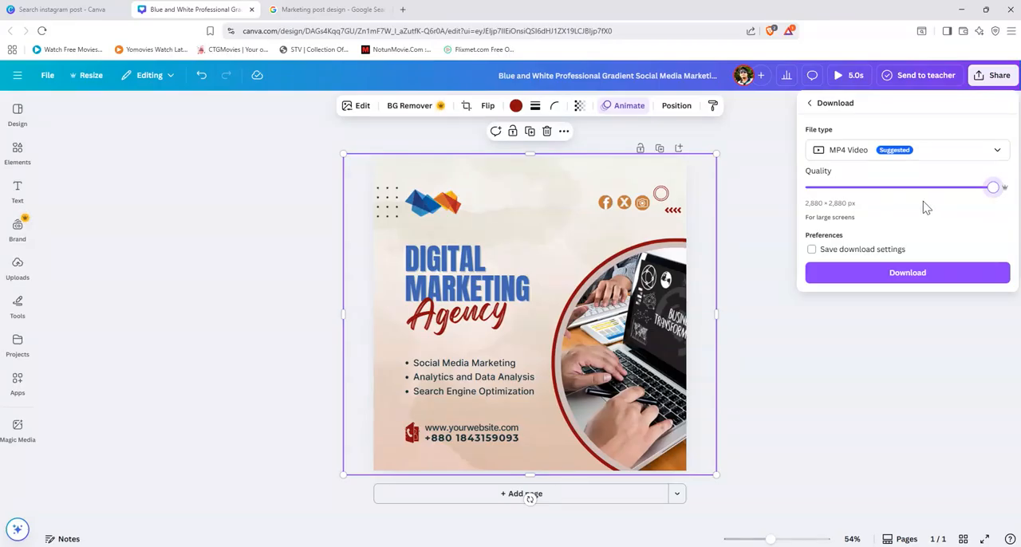
pyautogui.click(951, 195)
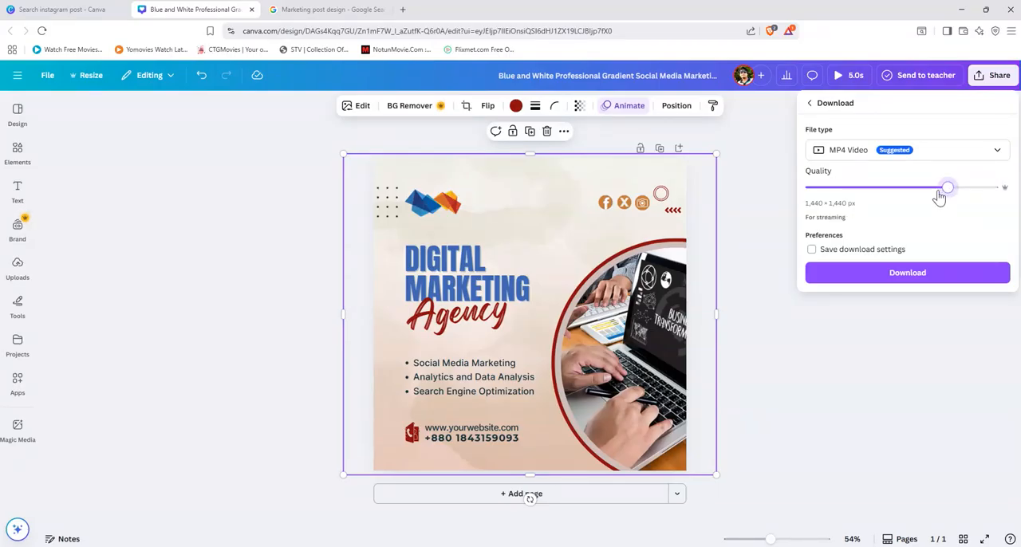
pyautogui.click(920, 196)
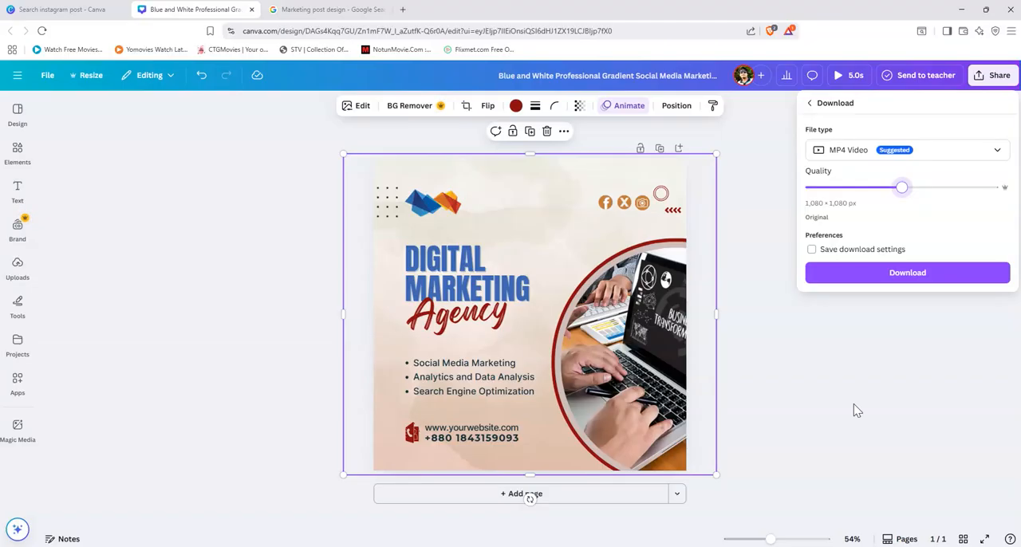
pyautogui.click(822, 445)
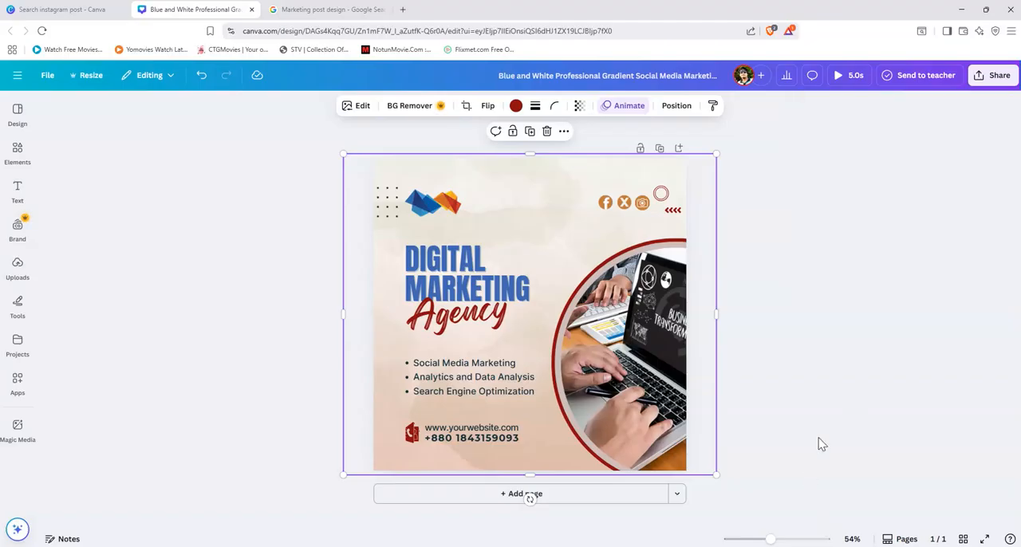
# Step: Deselect the laptop photo and enlarge the view to 73% to examine the finished post
pyautogui.click(787, 319)
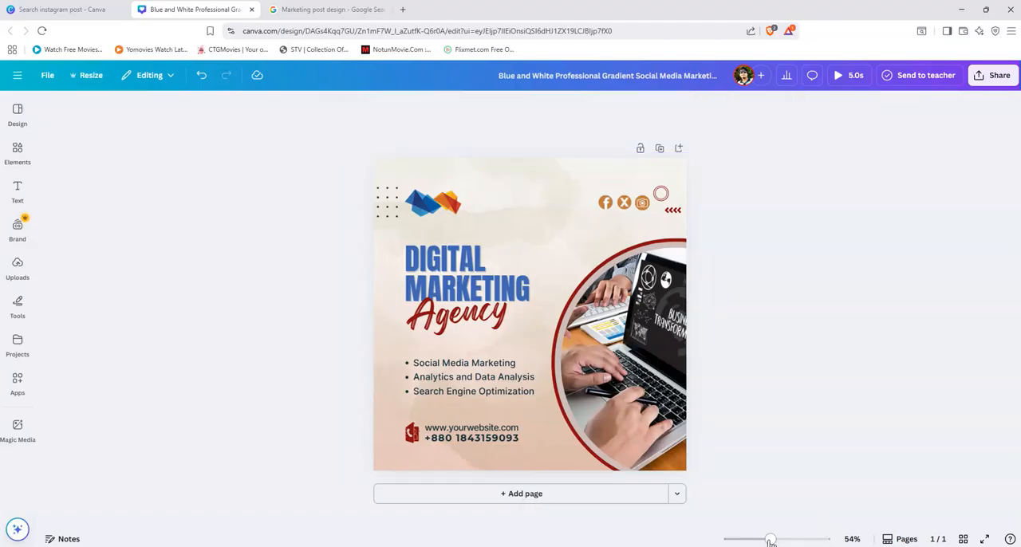
pyautogui.moveTo(771, 541); pyautogui.dragTo(779, 541)
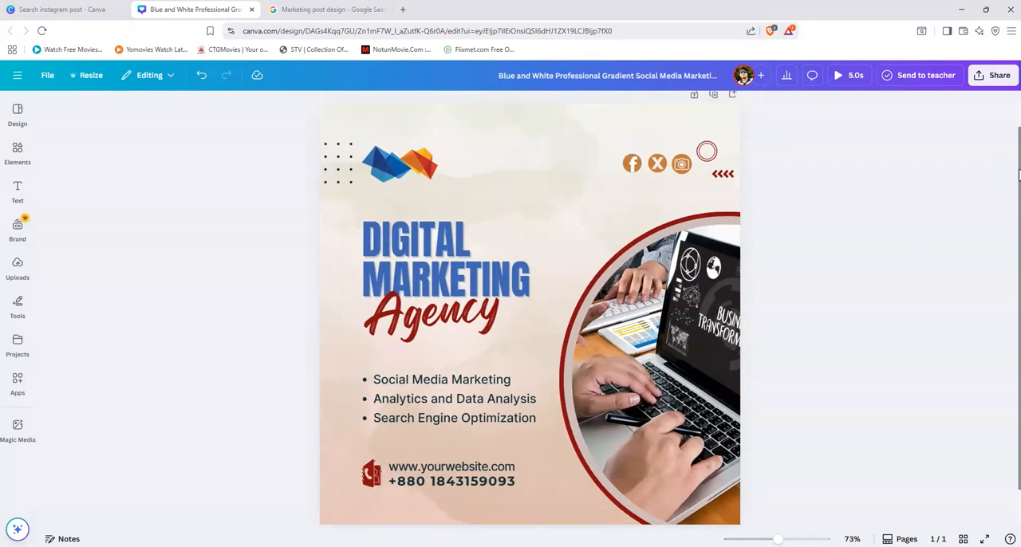
pyautogui.scroll(1, 1019, 171)
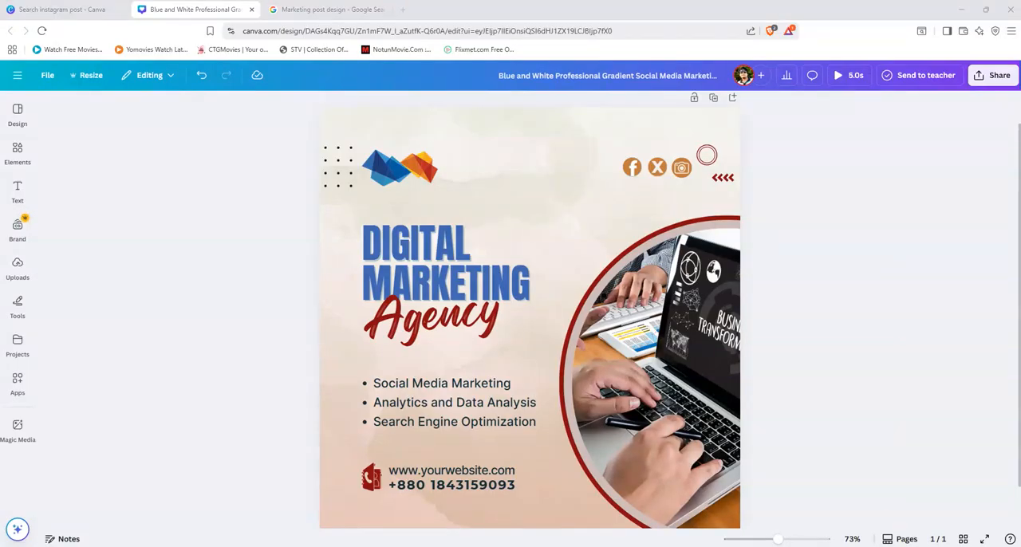
# Step: Switch to the Google Meet call, check the in-call messages, and return to the post in Canva
pyautogui.moveTo(570, 545)
pyautogui.click(514, 503)
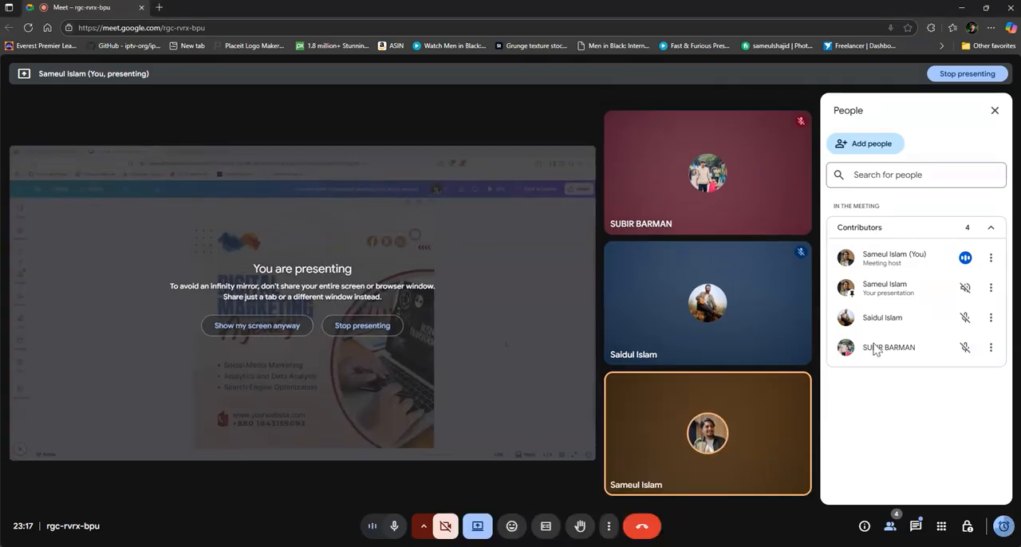
pyautogui.click(916, 526)
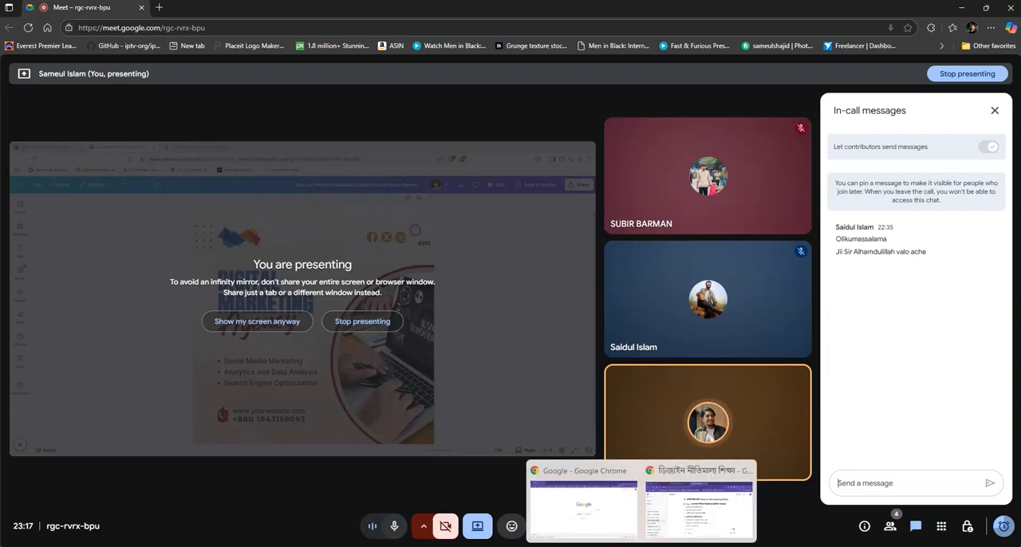
pyautogui.click(619, 546)
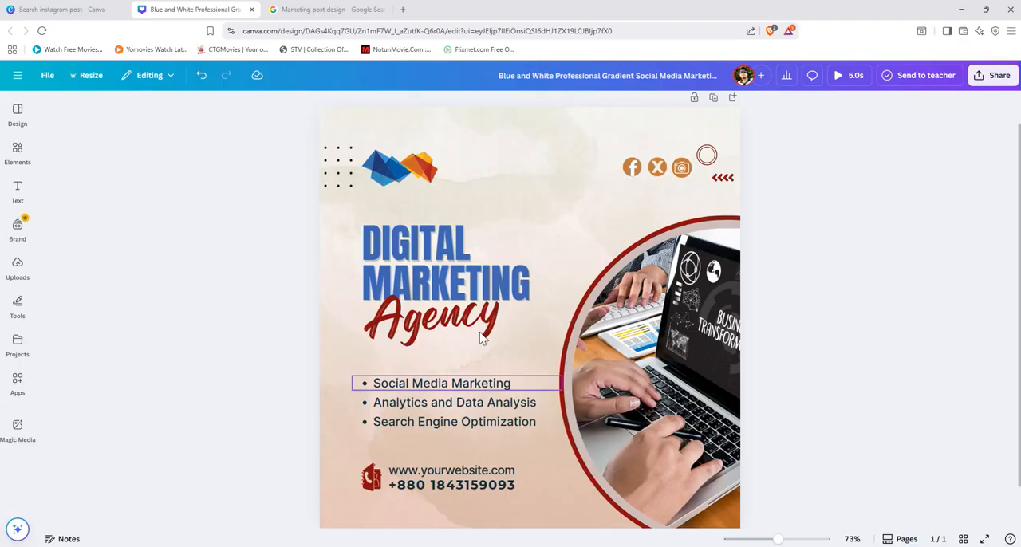